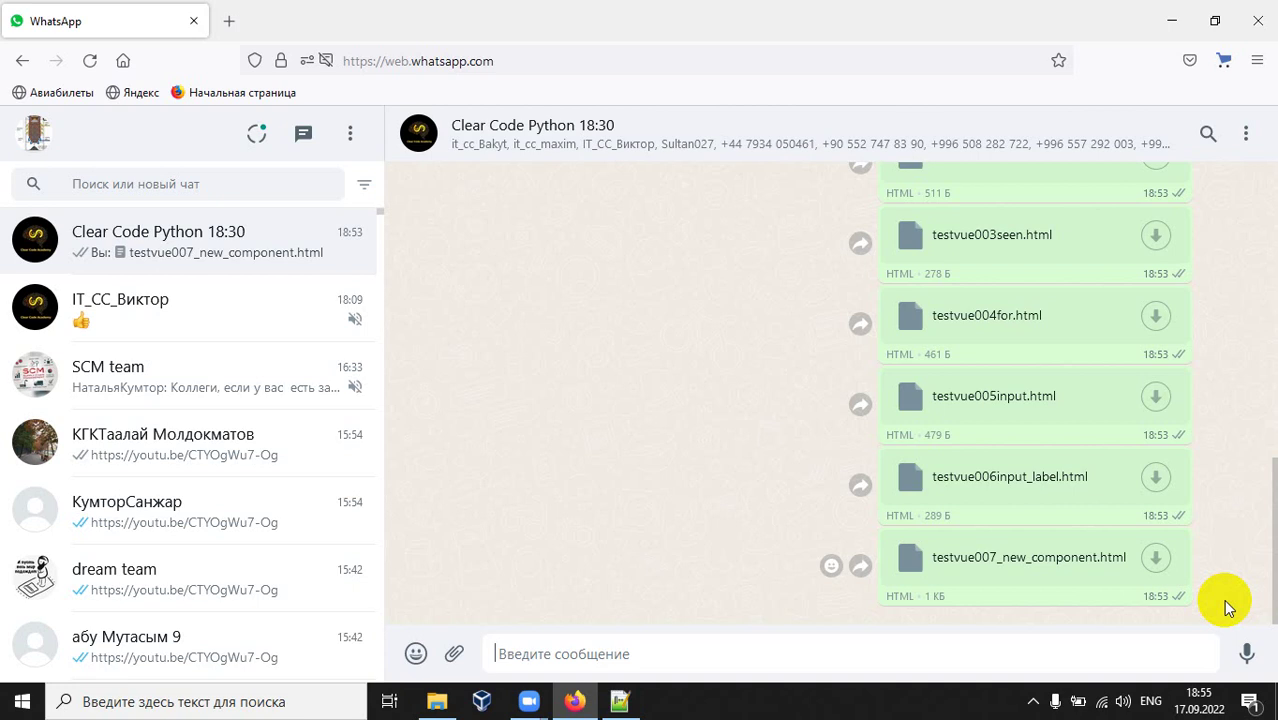
Download vuetify_treeview15_misk.html, vuetify_treeview14_slots.html, vuetify_treeview13_snaped.html and vuetify_treeview12_selection_type.html from today's messages in the Clear Code Python 18:30 chat
scroll(742, 402, "up", 10)
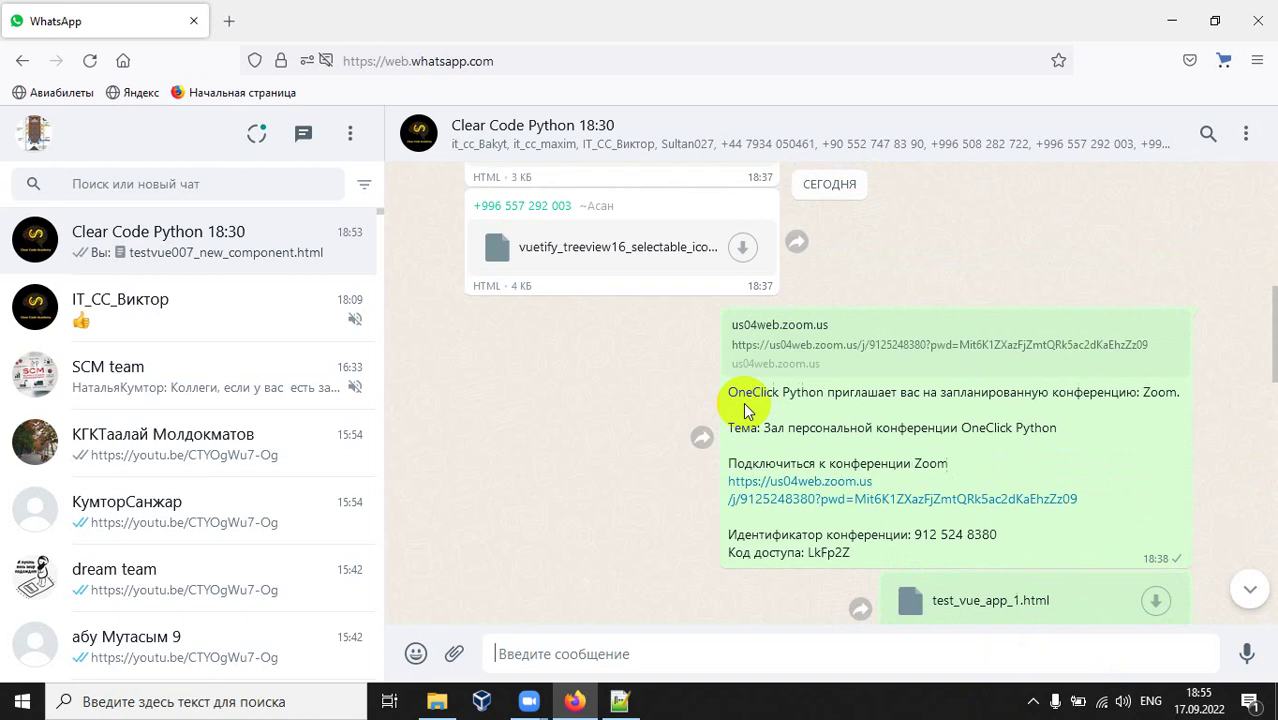
scroll(744, 411, "up", 15)
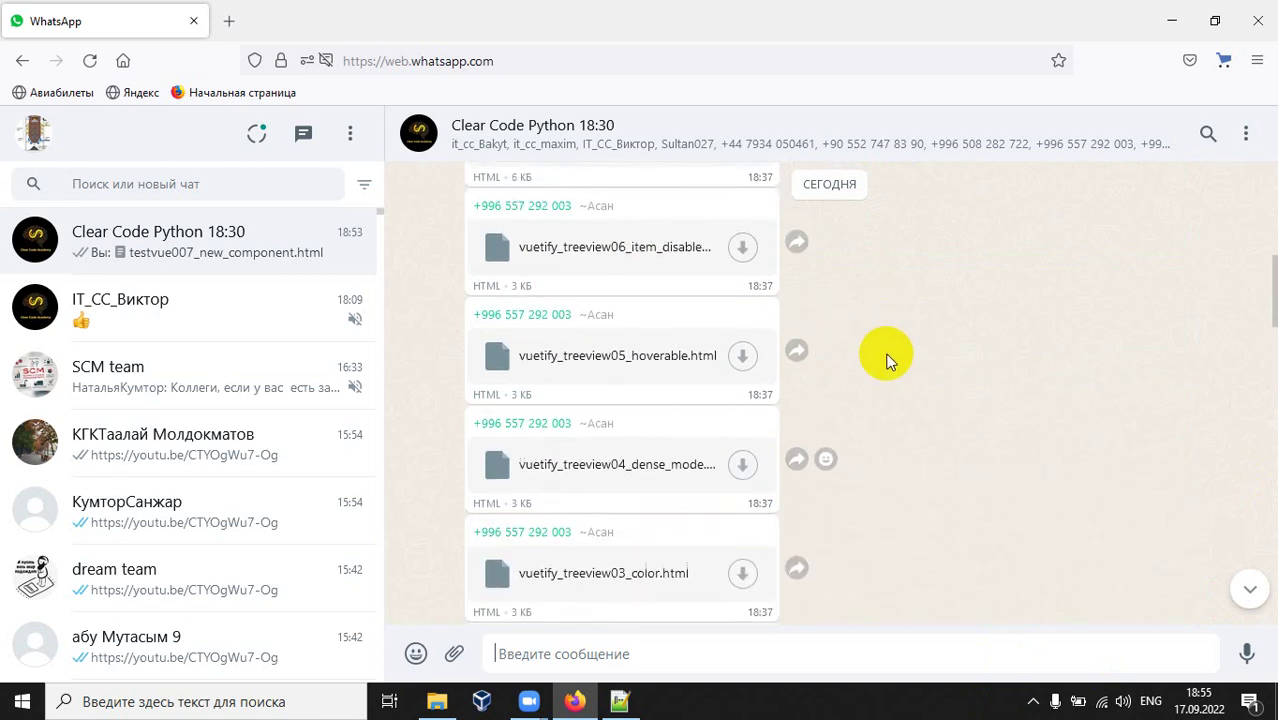
scroll(887, 357, "up", 15)
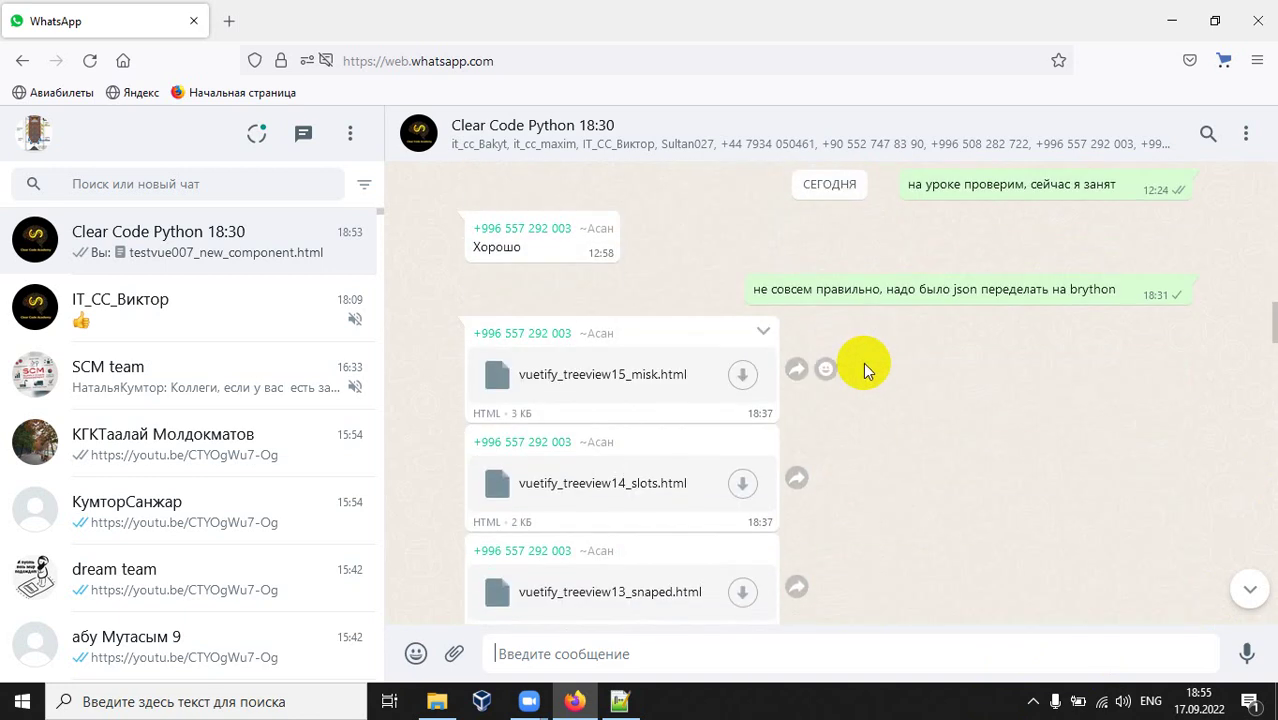
left_click(742, 374)
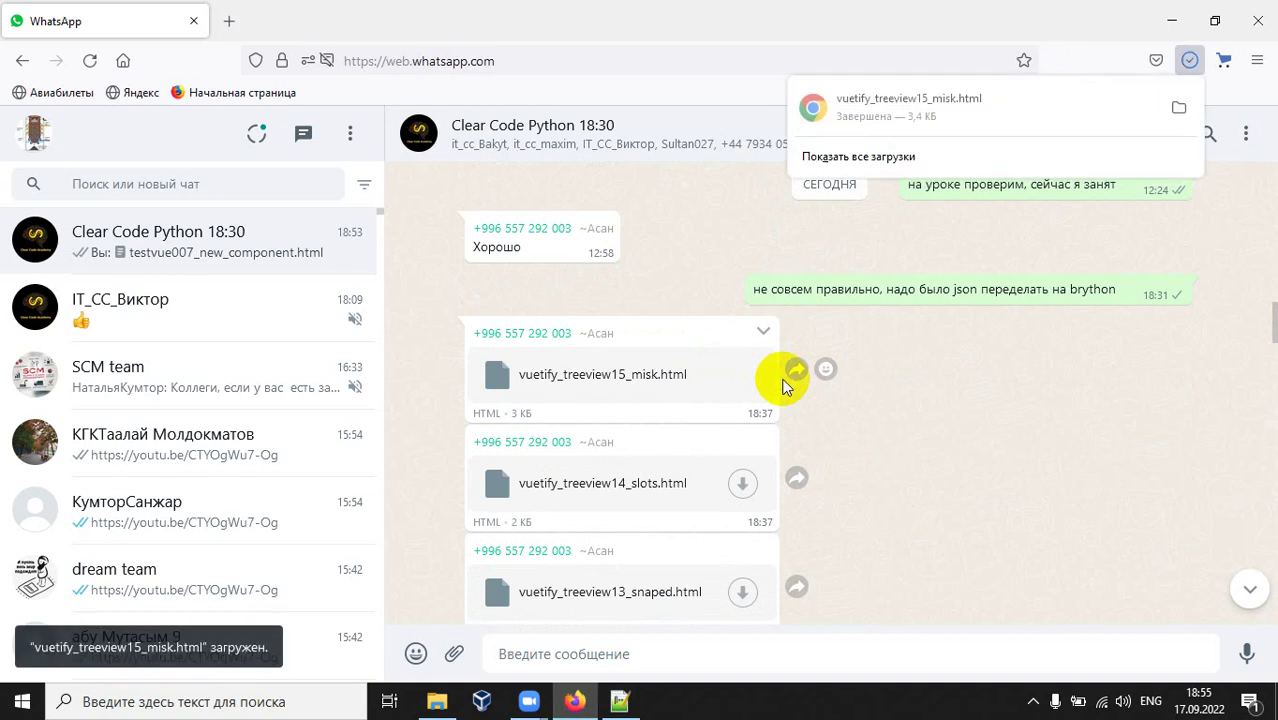
left_click(742, 483)
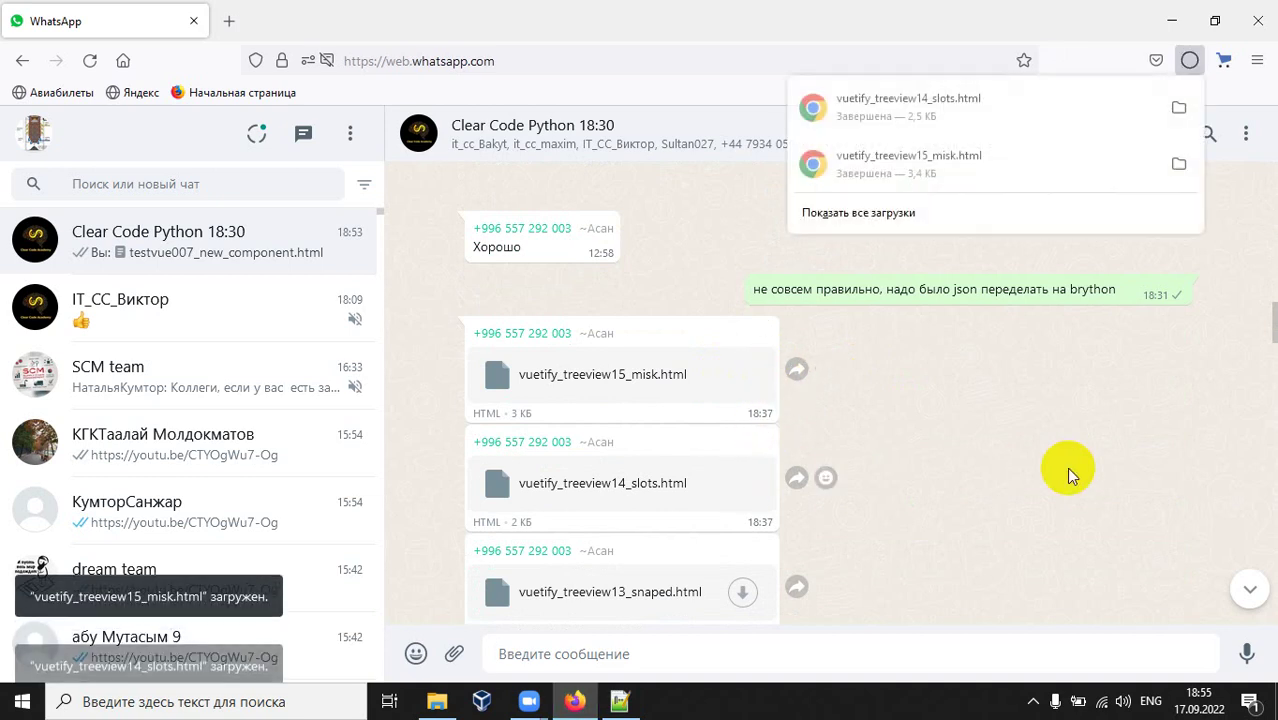
scroll(1066, 467, "down", 3)
left_click(744, 358)
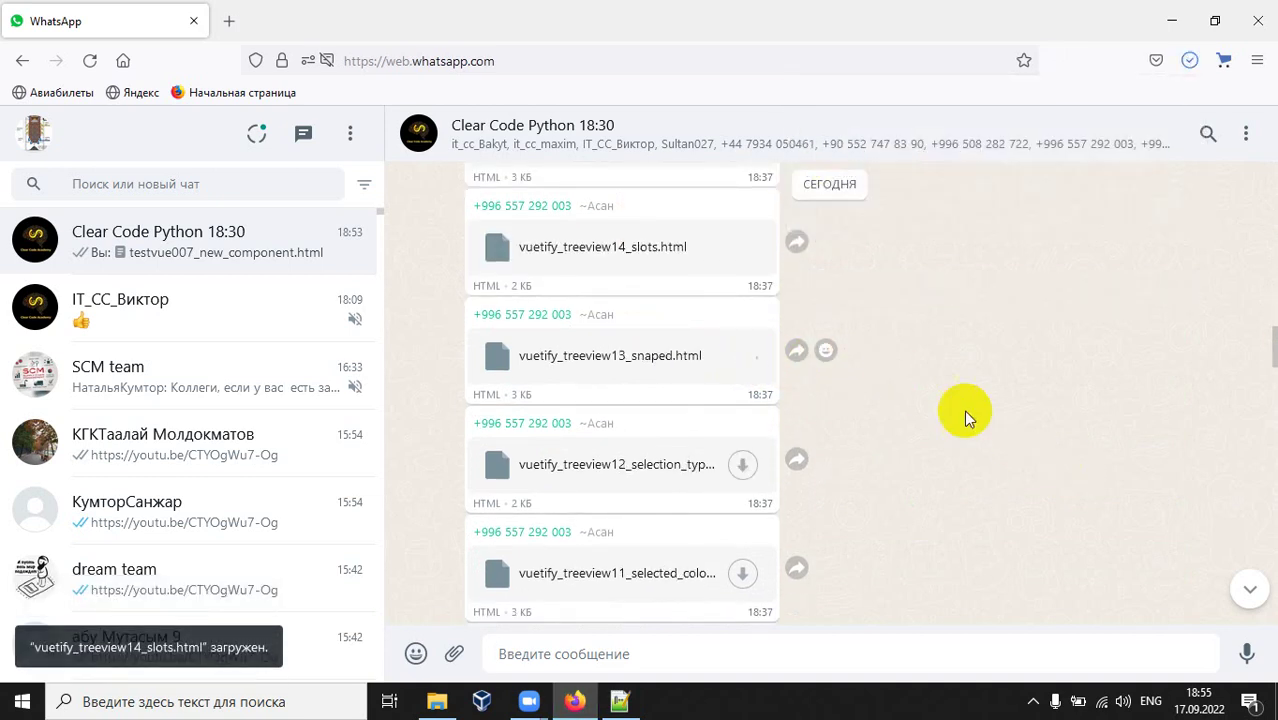
left_click(743, 464)
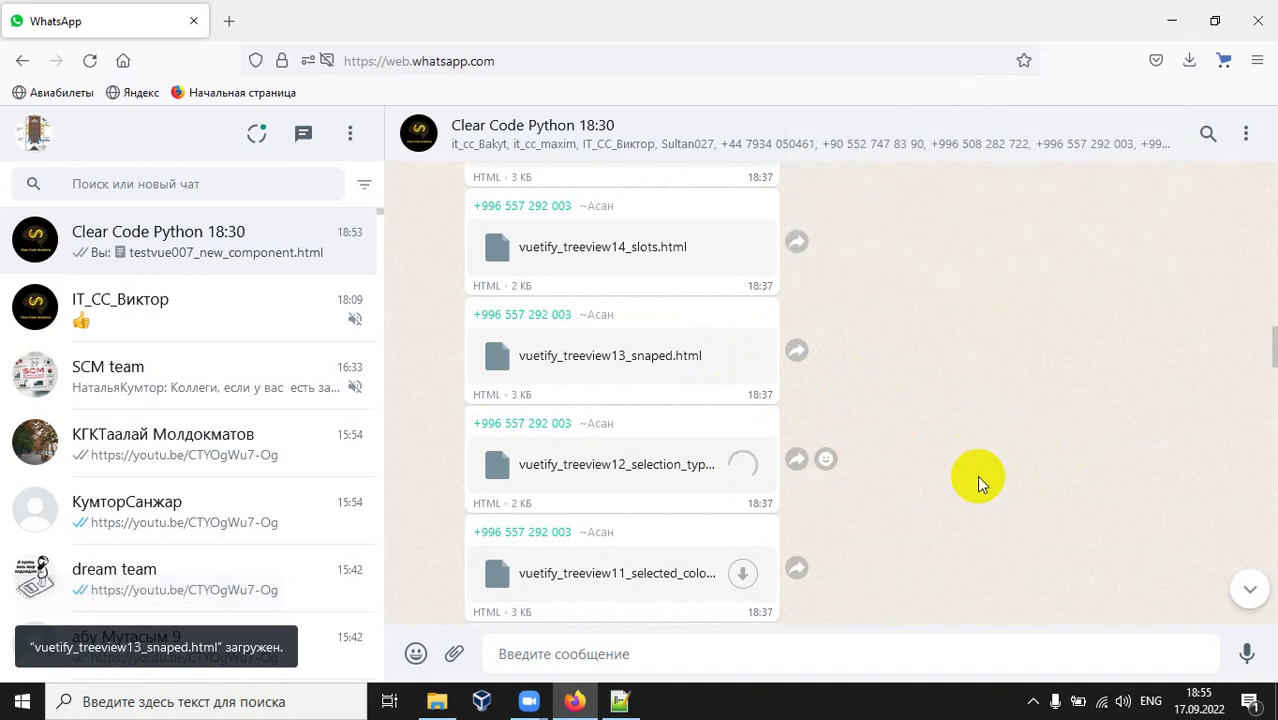
Download vuetify_treeview11_selected_color.html, vuetify_treeview10_selectable.html and vuetify_treeview09_rounded.html from the group chat
scroll(978, 480, "down", 3)
left_click(745, 339)
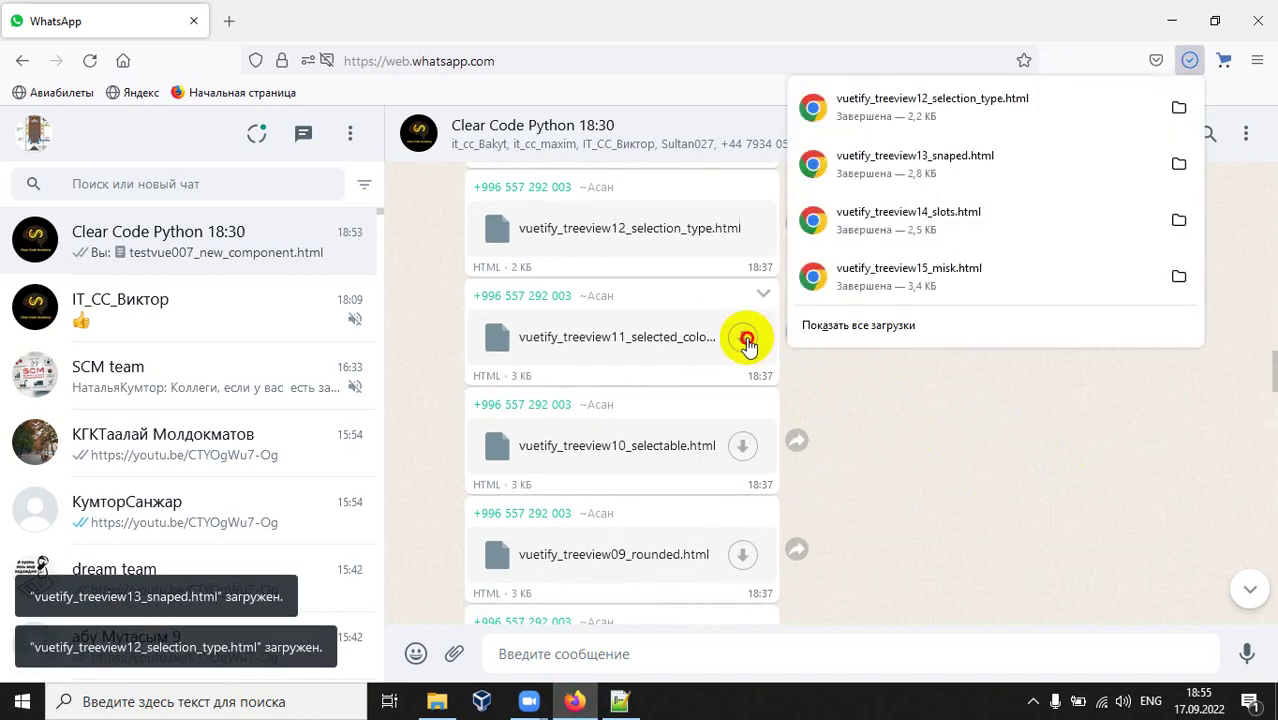
left_click(742, 446)
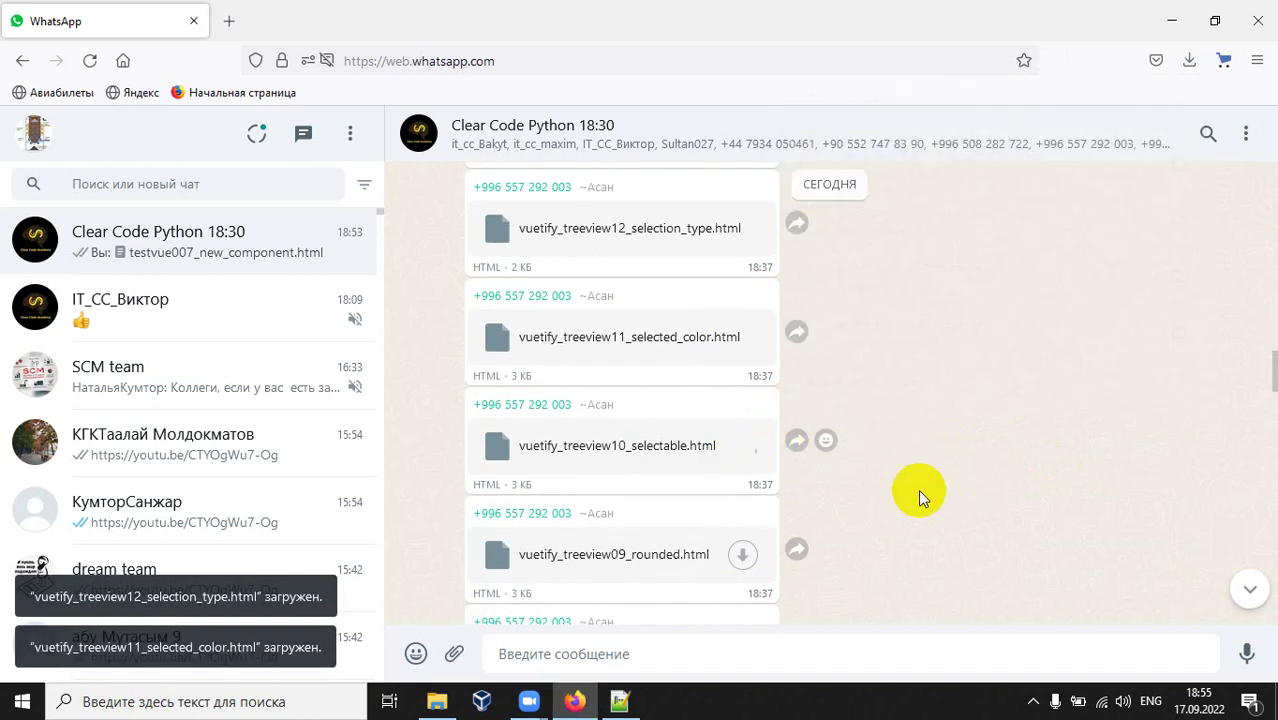
left_click(744, 554)
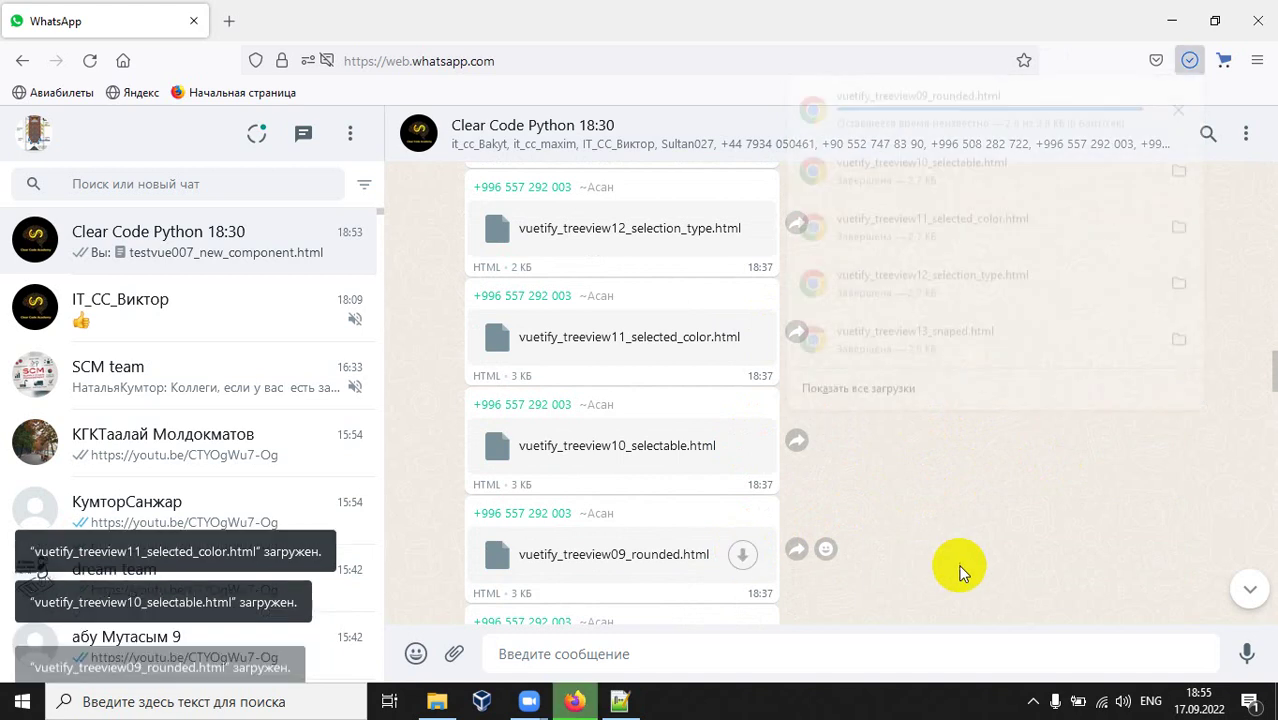
Download vuetify_treeview08_open_all.html, vuetify_treeview07_load_children.html and vuetify_treeview06_item_disabled.html from the group chat
scroll(960, 572, "down", 4)
left_click(745, 314)
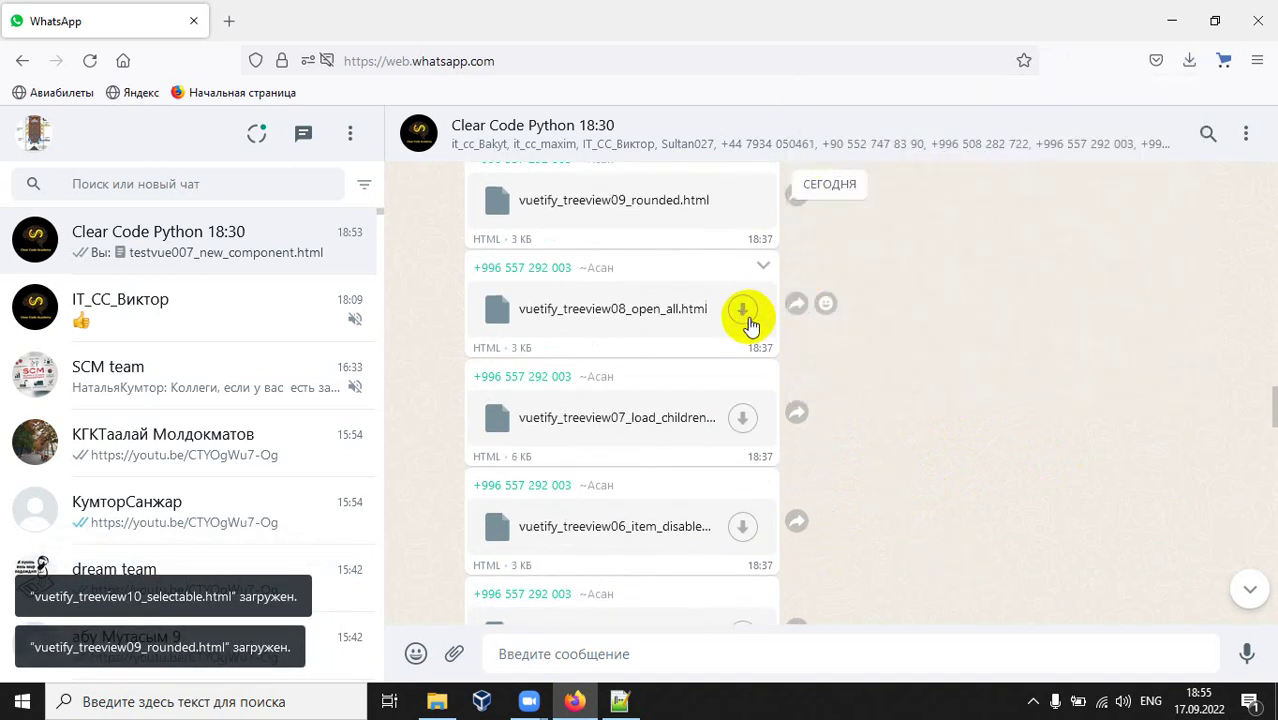
left_click(738, 420)
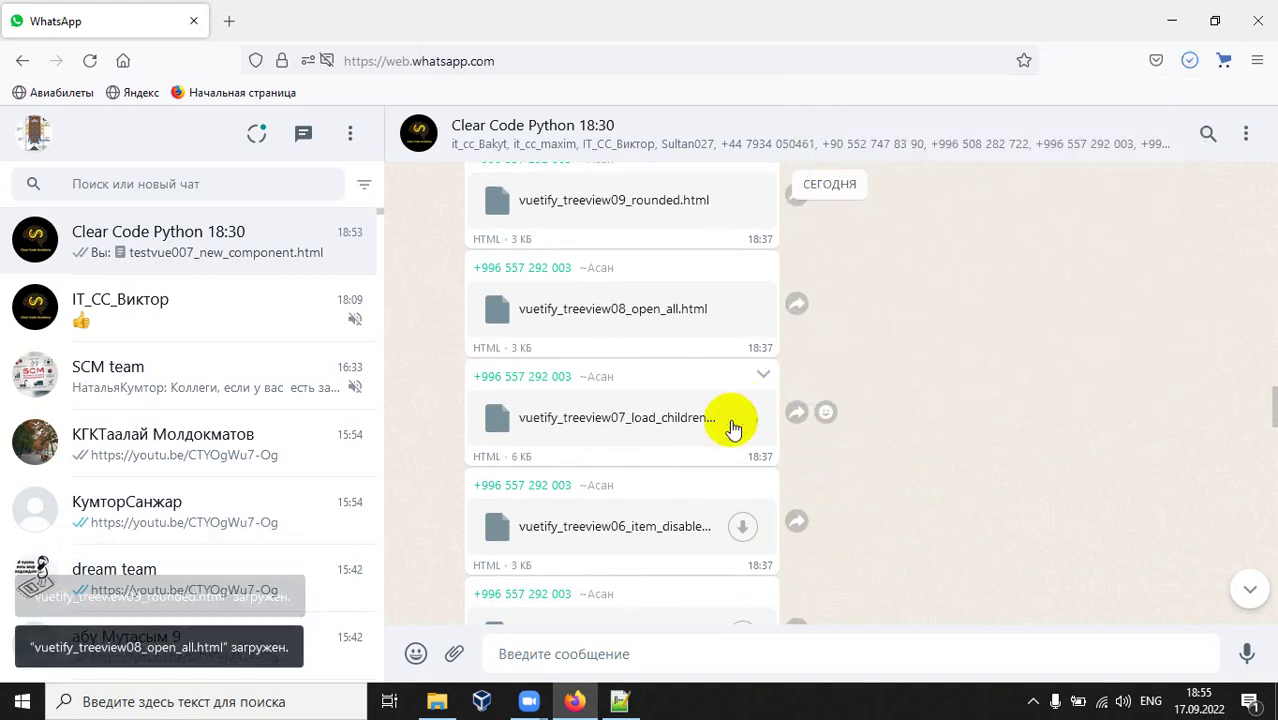
left_click(742, 526)
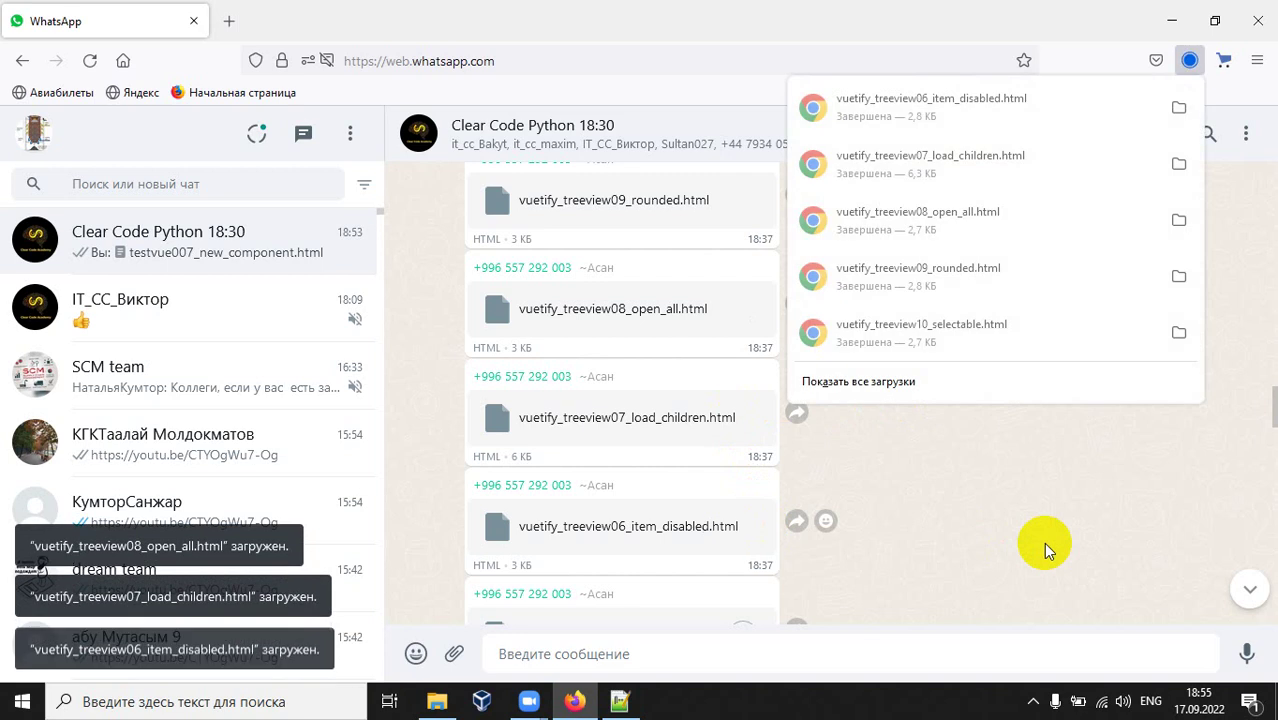
Download vuetify_treeview05_hoverable.html, vuetify_treeview04_dense_mode.html and vuetify_treeview03_color.html from the group chat
scroll(1043, 542, "down", 3)
left_click(741, 401)
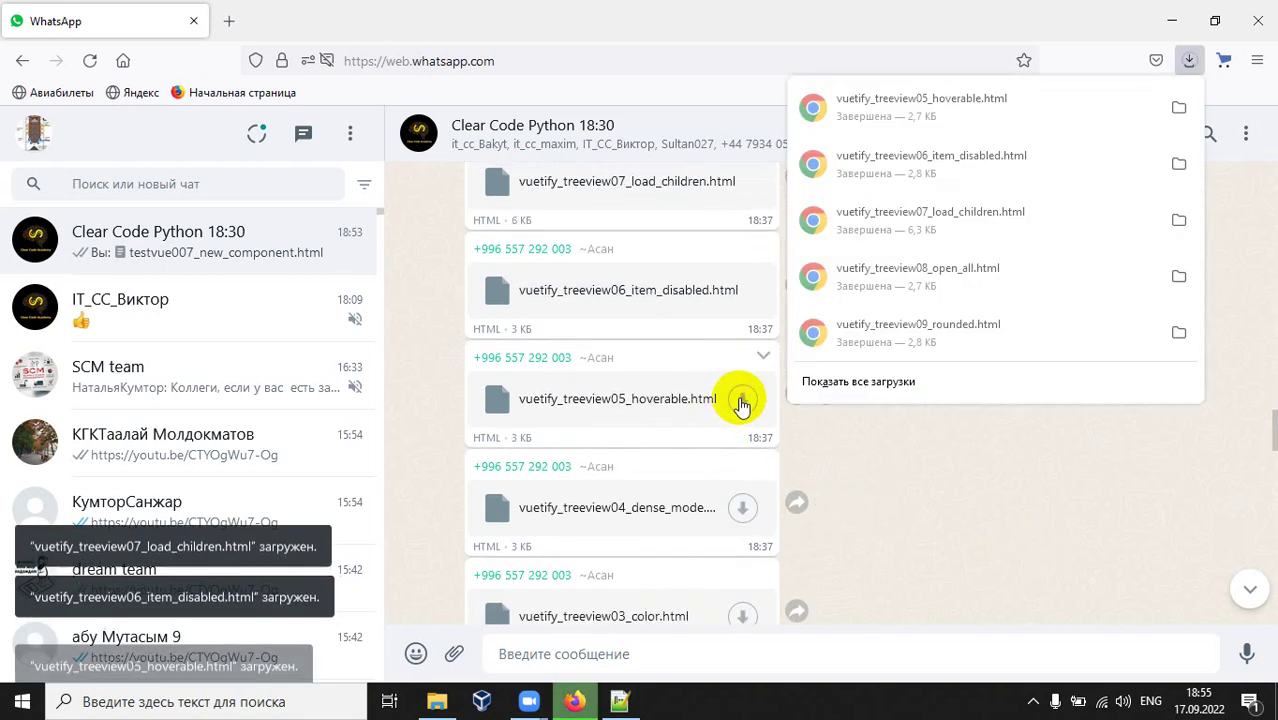
left_click(742, 508)
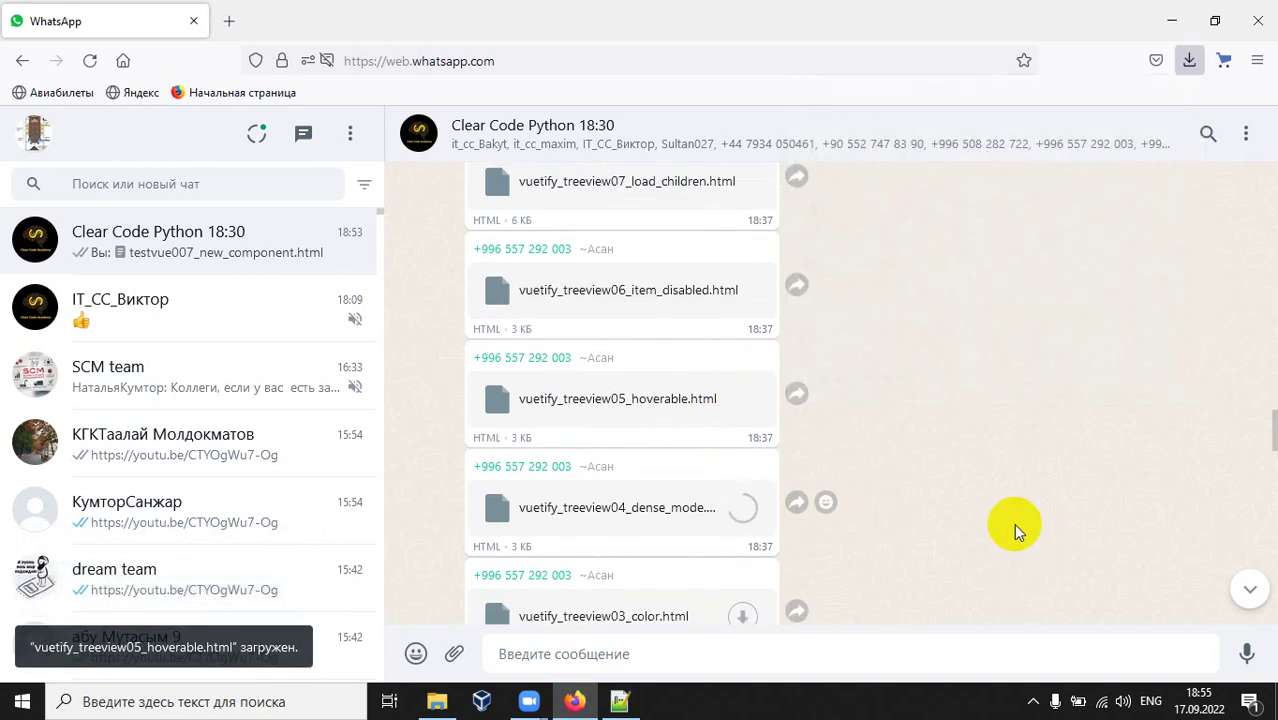
scroll(1013, 523, "down", 2)
left_click(743, 499)
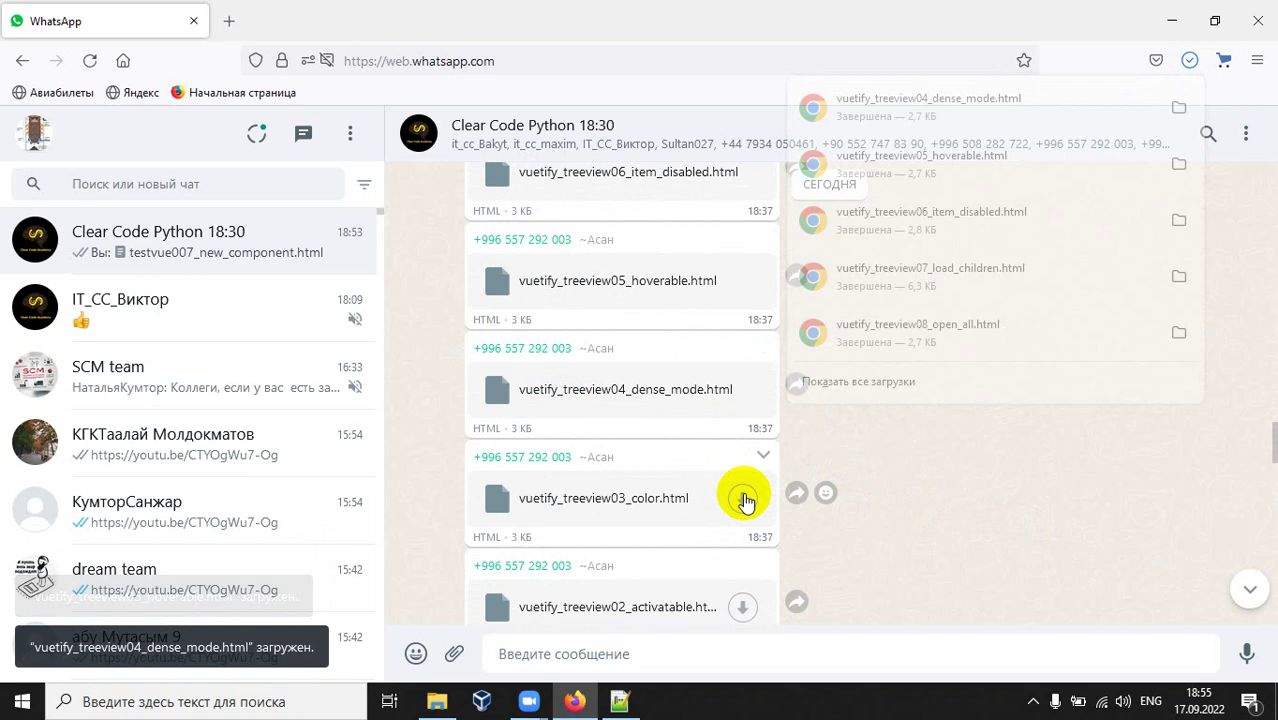
Download vuetify_treeview02_activatable.html, vuetify_treeview01_usage.html and vuetify_treeview16_selectable_icons.html from the group chat
scroll(1020, 521, "down", 2)
left_click(743, 373)
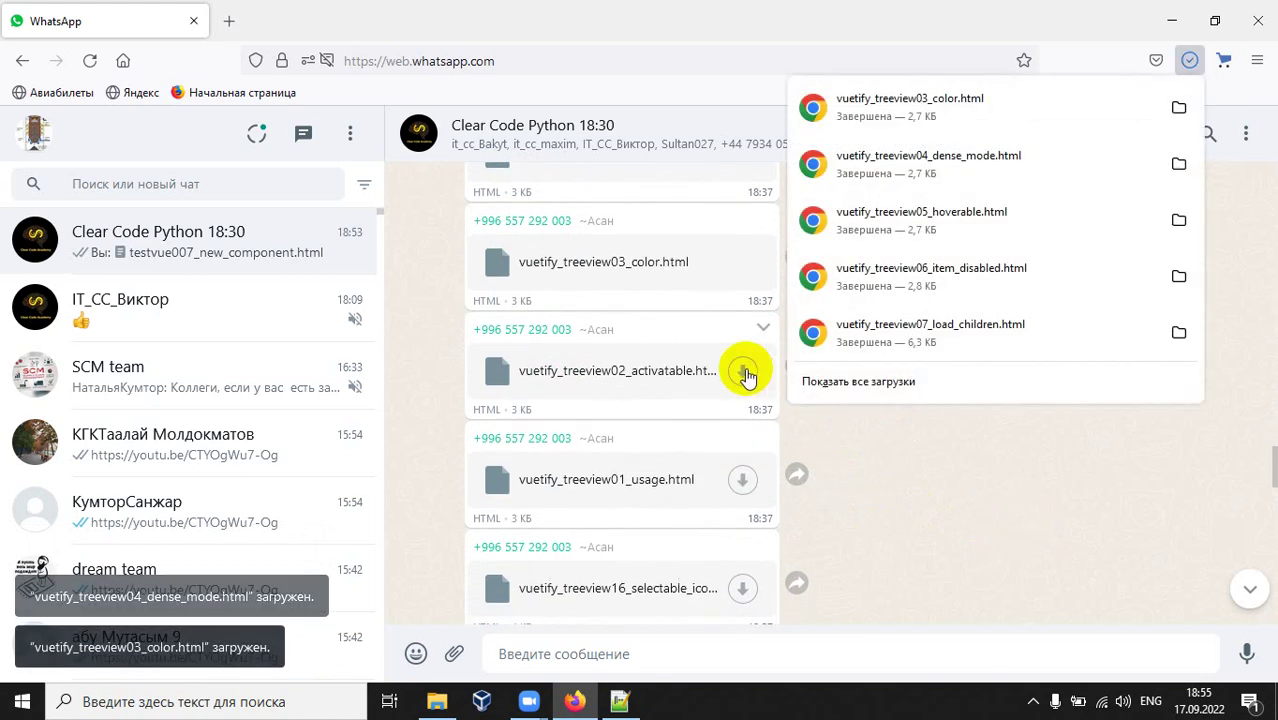
left_click(743, 481)
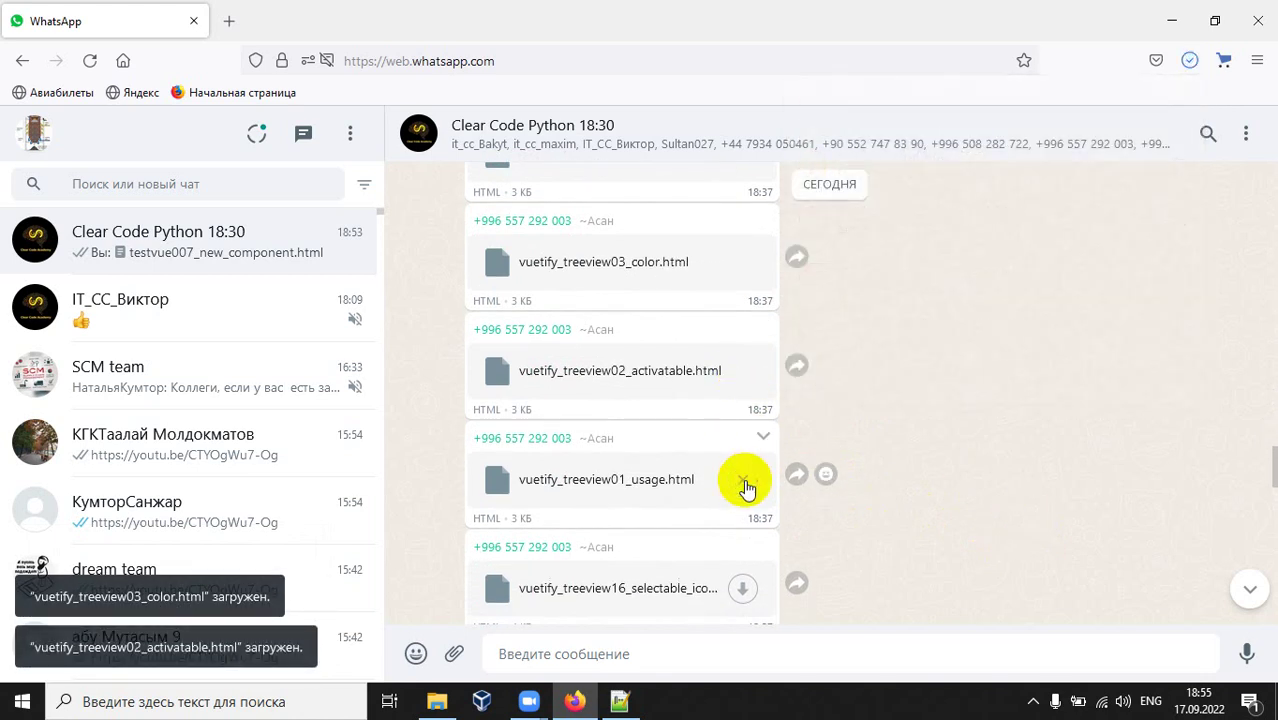
scroll(1001, 506, "down", 3)
left_click(743, 352)
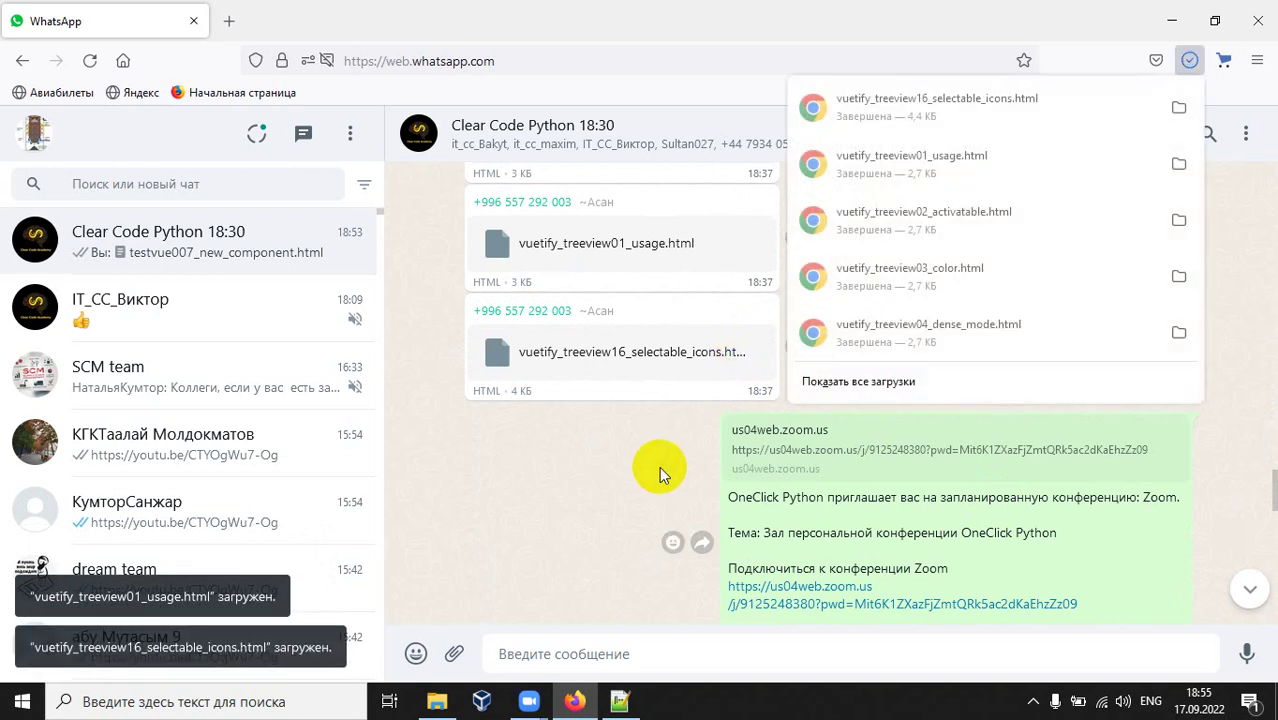
Switch to File Explorer and cut all the vuetify_treeview HTML files, 01 through 16, from the Downloads folder
left_click(437, 700)
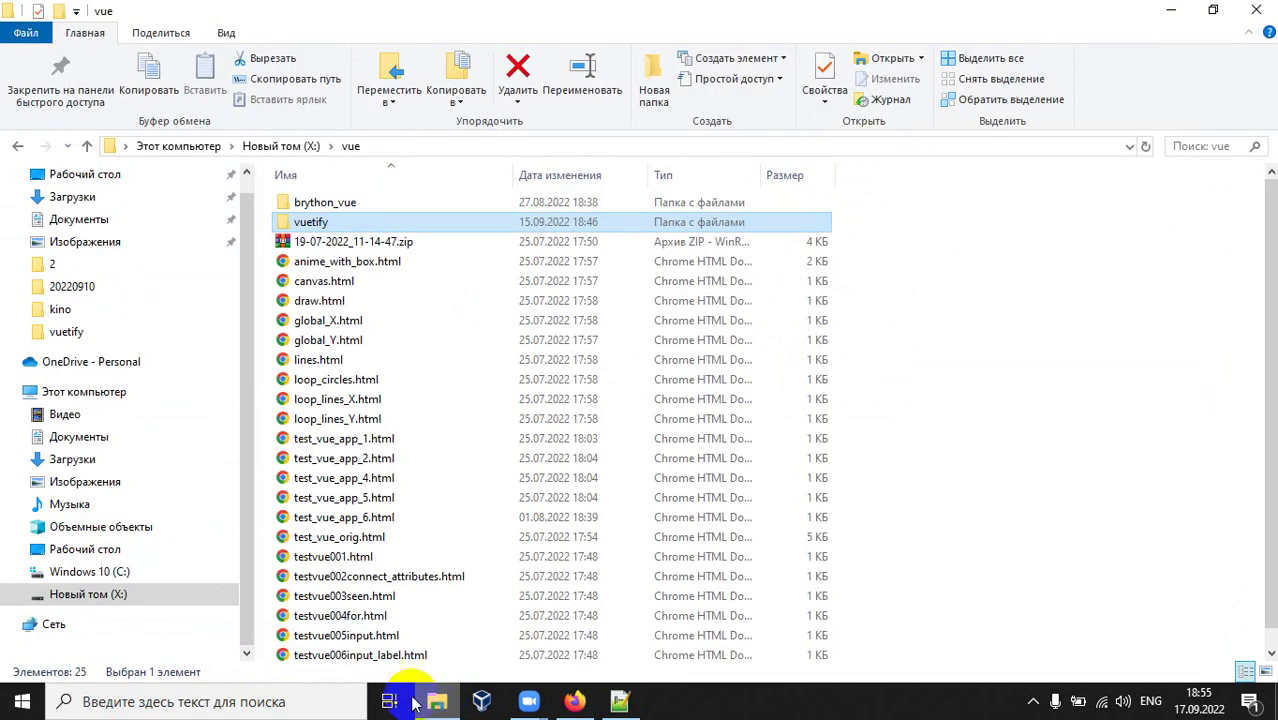
left_click(100, 198)
left_click(349, 232)
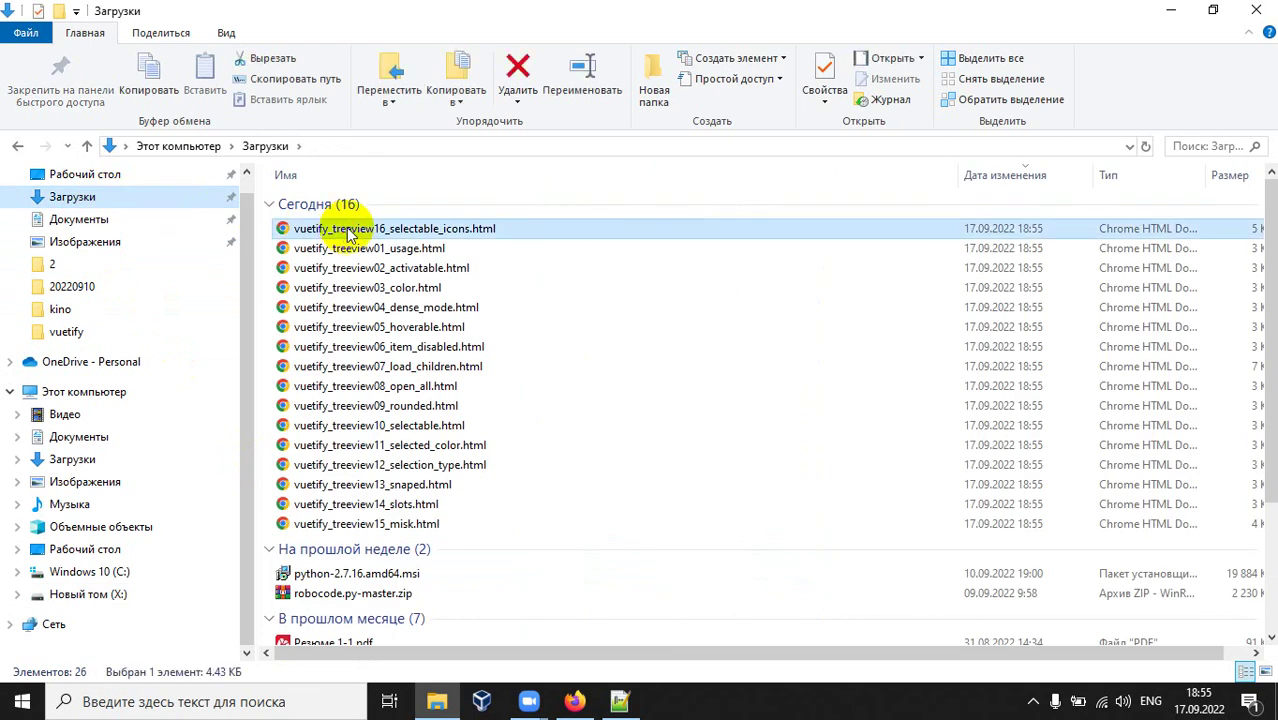
left_click(395, 523, "shift")
right_click(386, 431)
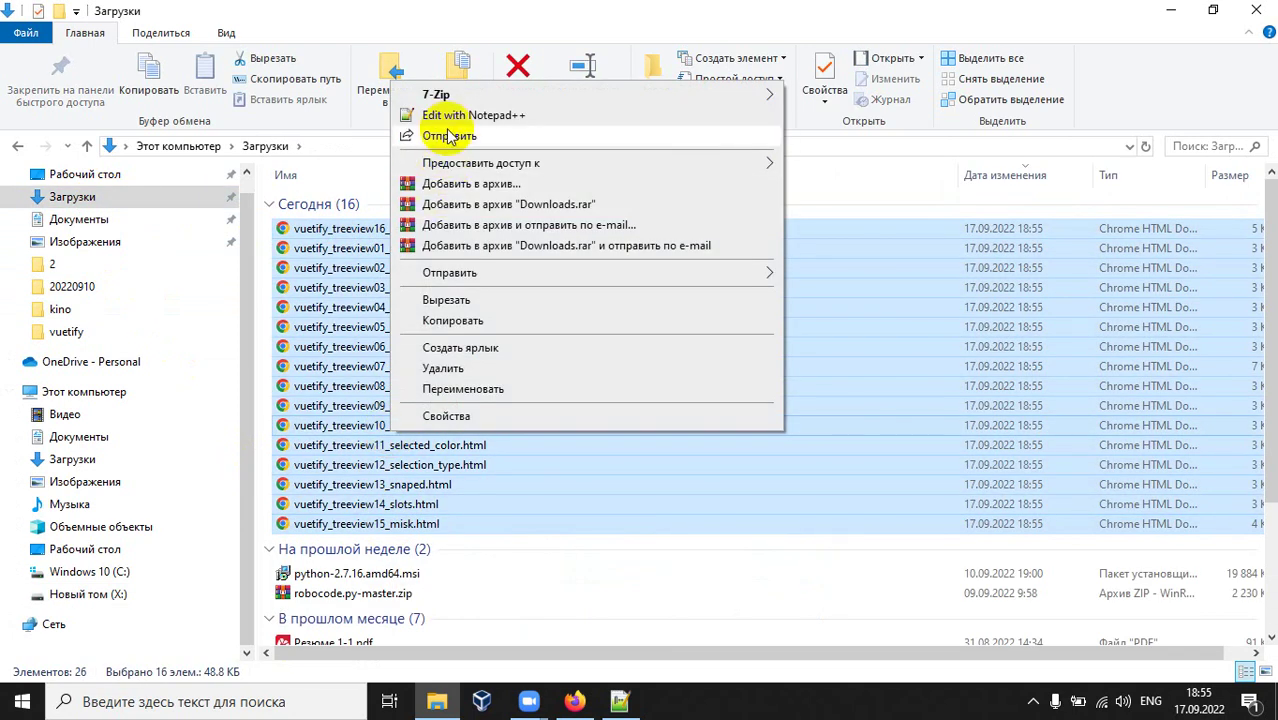
left_click(447, 300)
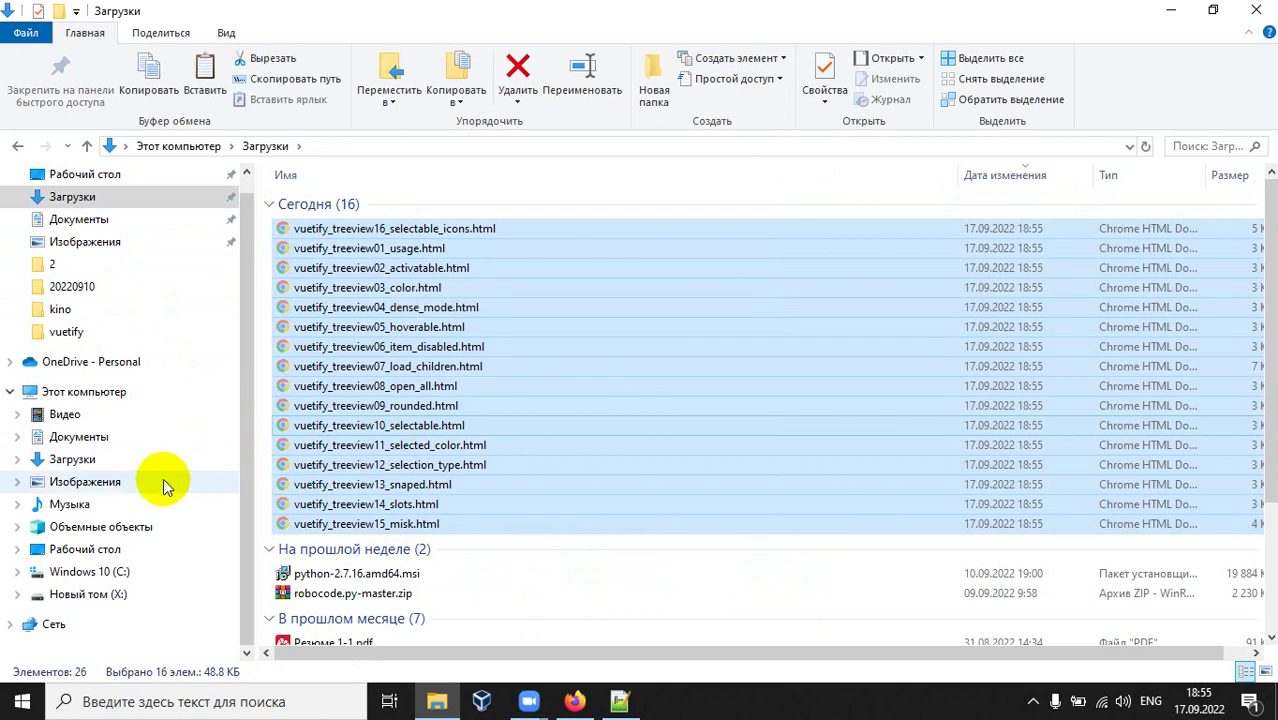
Open the X: drive in File Explorer, glance at the WhatsApp group chat and return to the drive's folder list
left_click(105, 571)
left_click(100, 594)
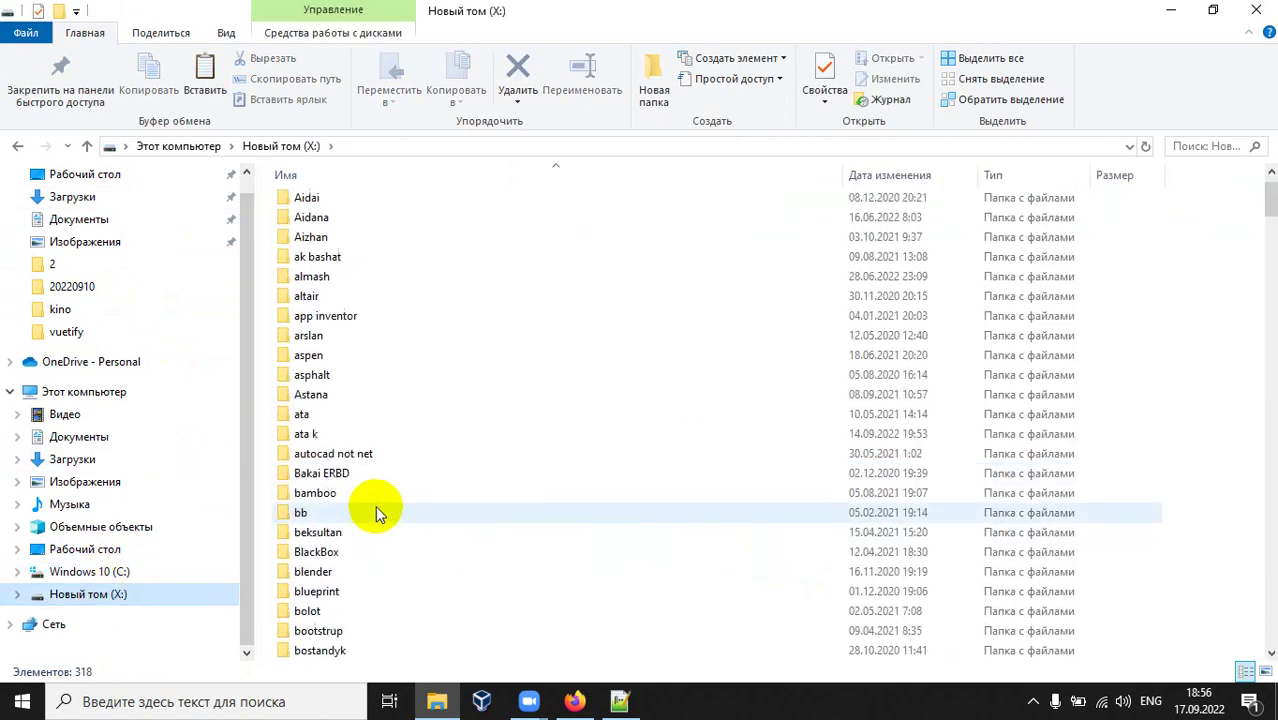
scroll(377, 510, "down", 7)
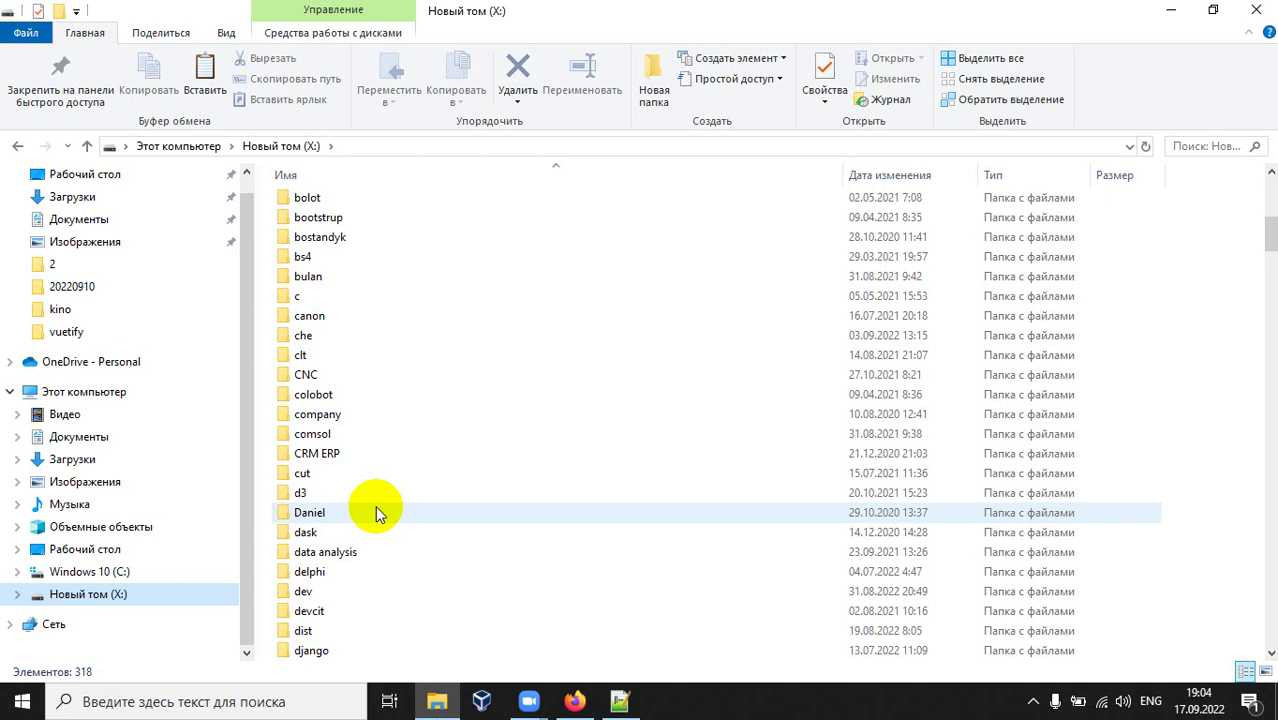
left_click(584, 705)
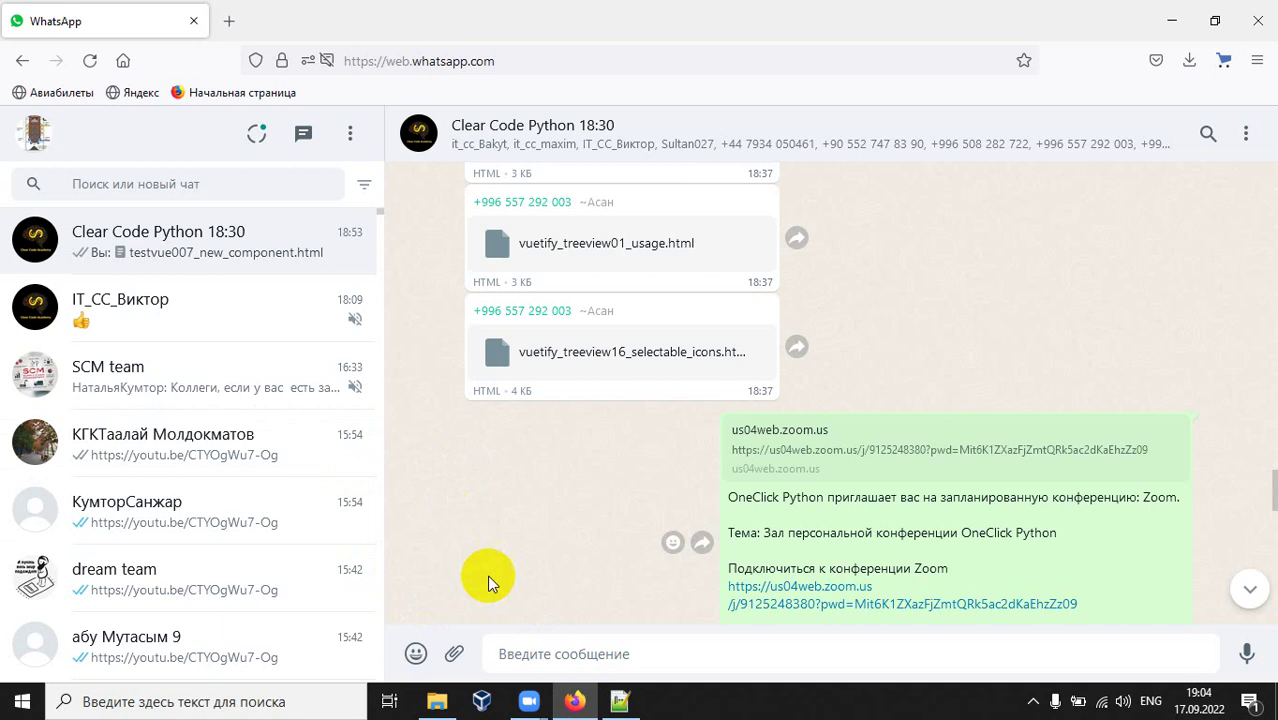
left_click(437, 701)
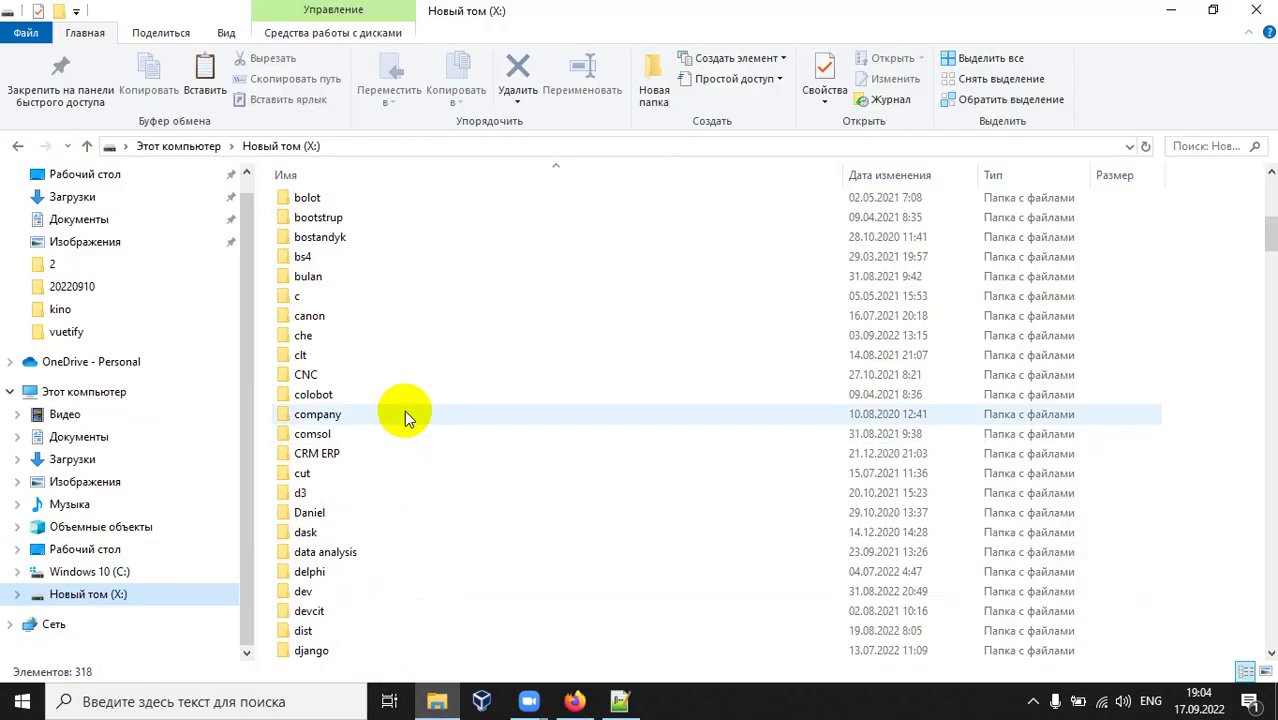
Find the vue folder on the X: drive and open the vuetify folder inside it
scroll(404, 418, "down", 15)
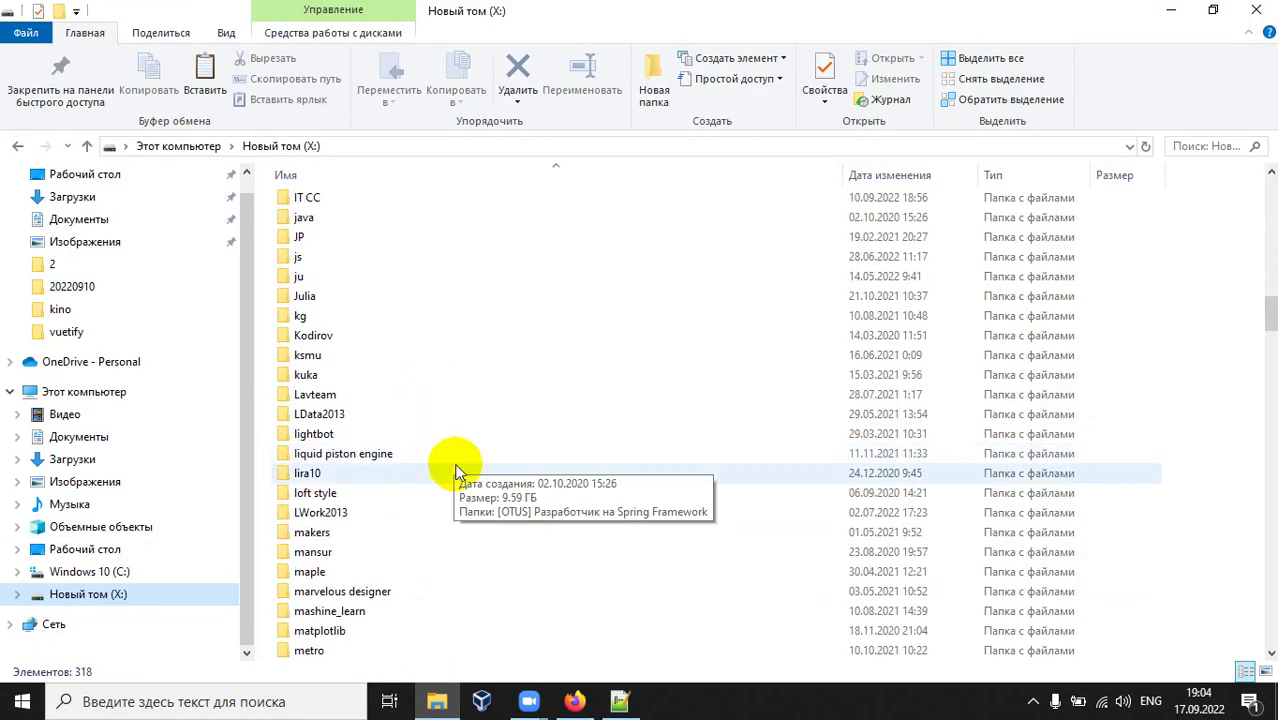
scroll(455, 466, "down", 20)
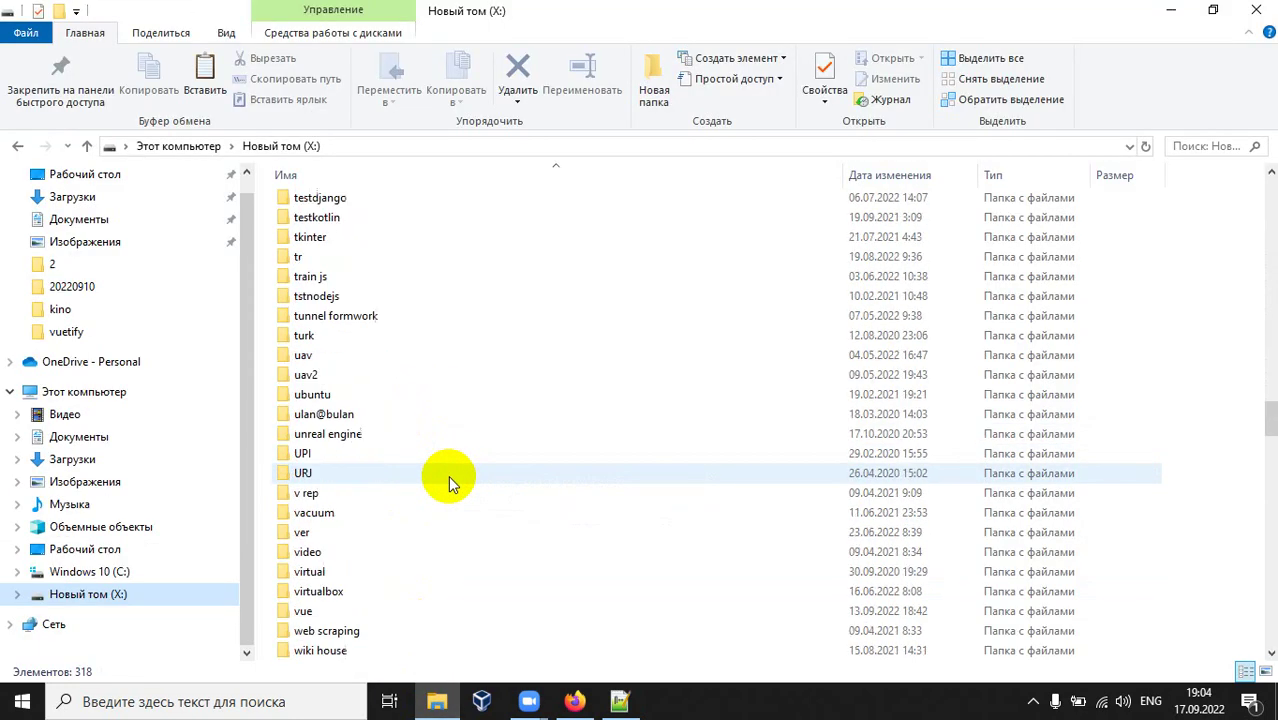
scroll(448, 475, "down", 16)
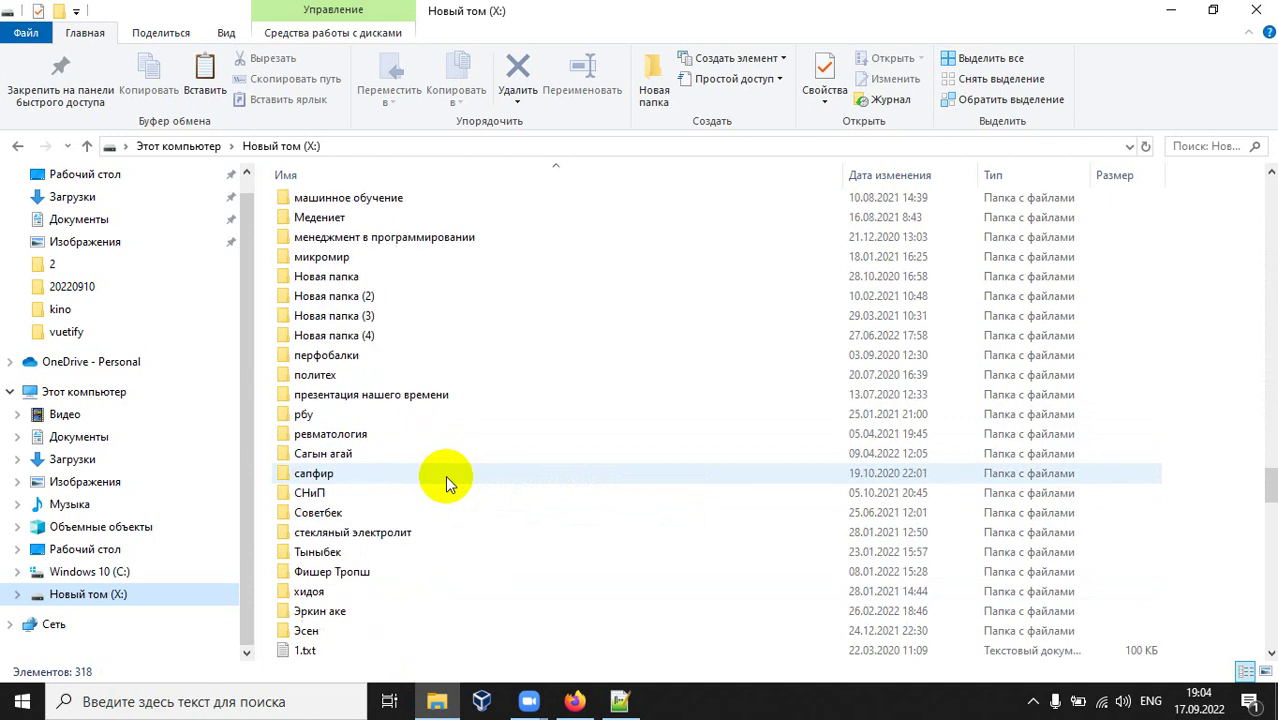
scroll(446, 478, "down", 3)
scroll(446, 478, "up", 7)
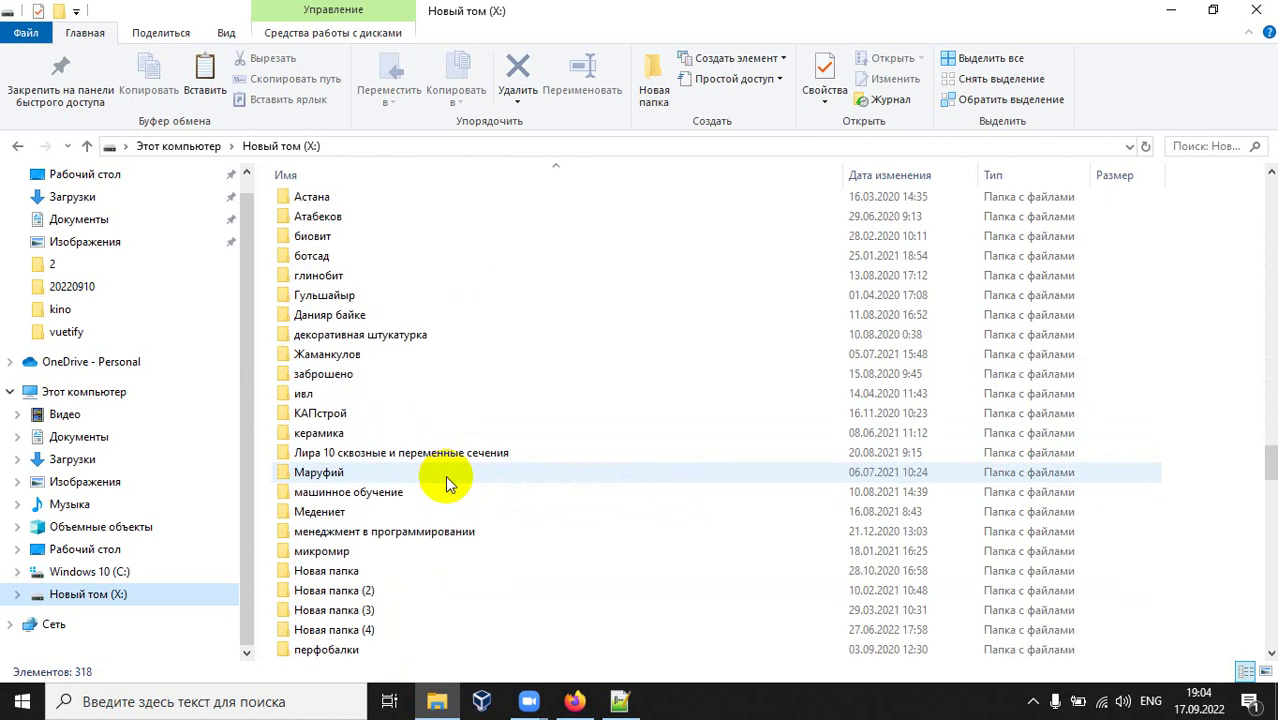
scroll(447, 478, "up", 4)
scroll(444, 472, "up", 5)
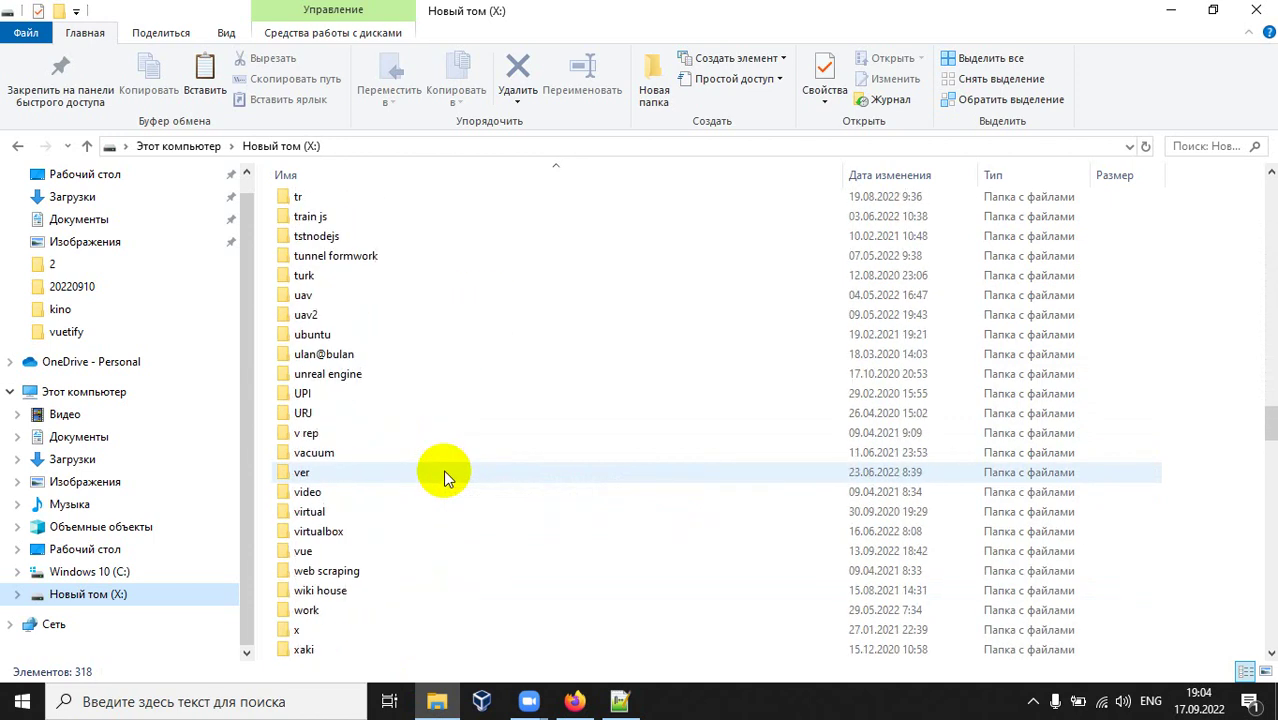
scroll(445, 477, "up", 11)
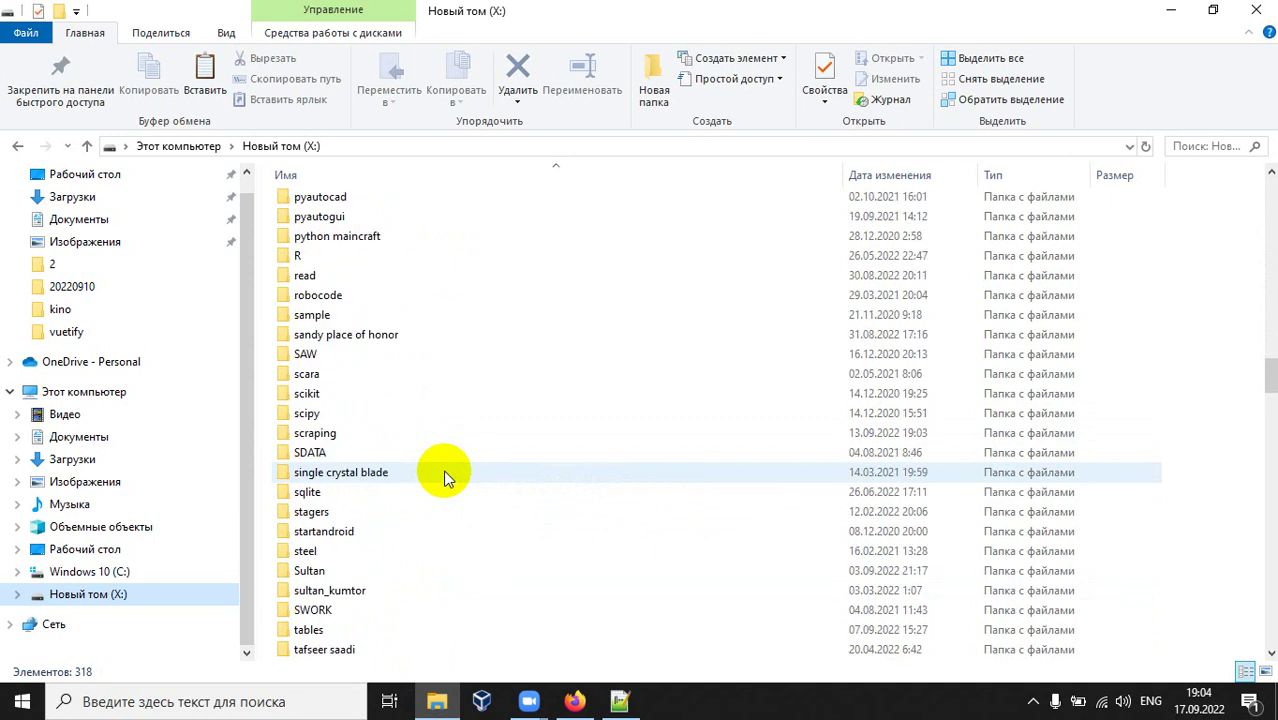
scroll(445, 478, "up", 12)
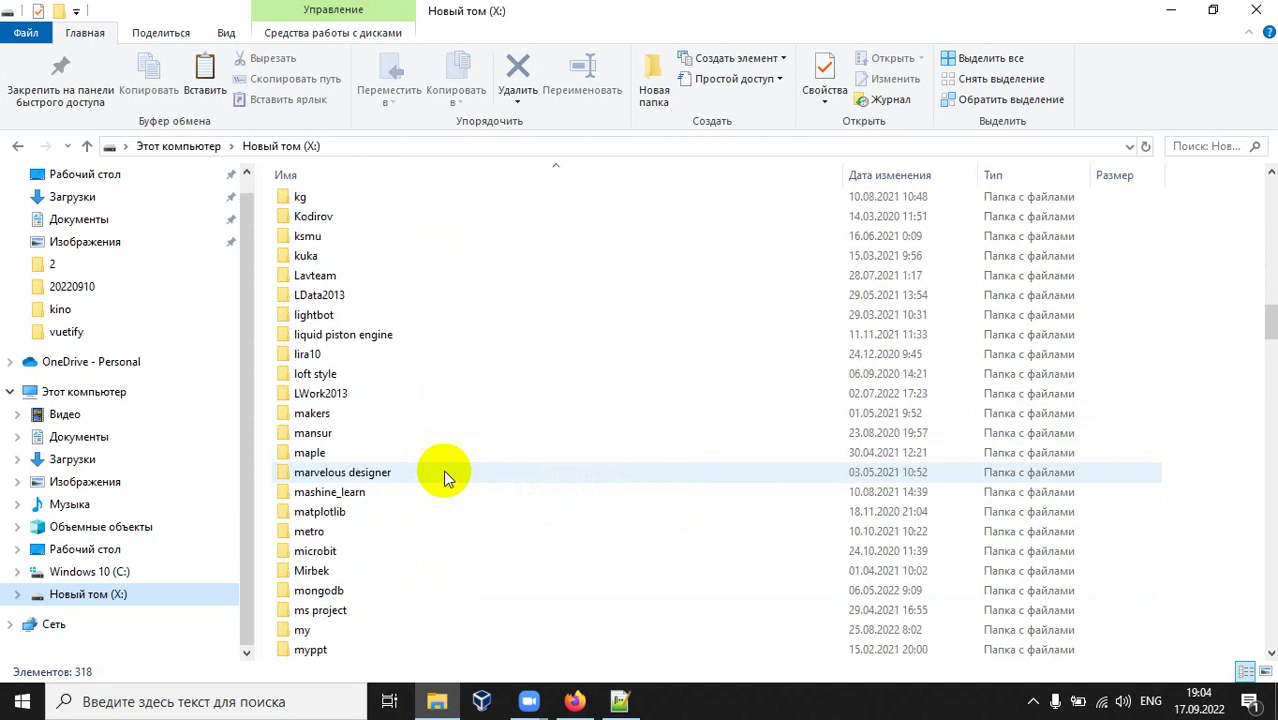
scroll(445, 478, "up", 6)
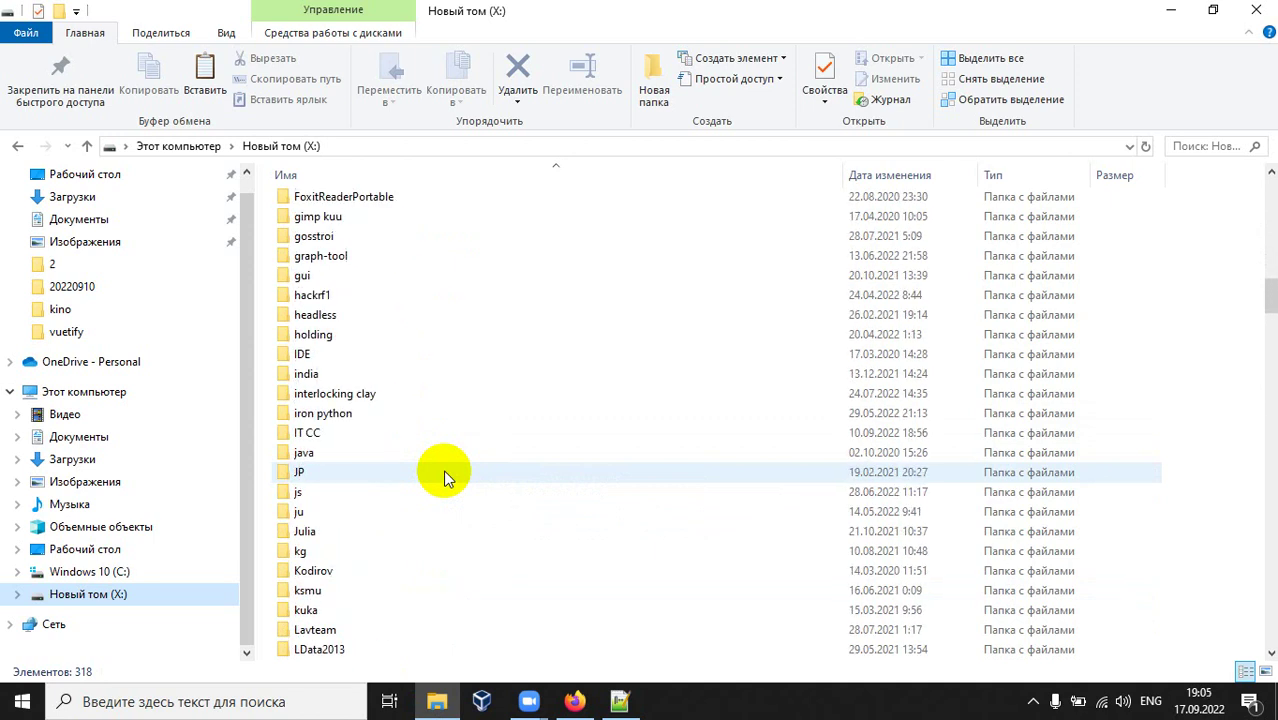
scroll(445, 475, "down", 20)
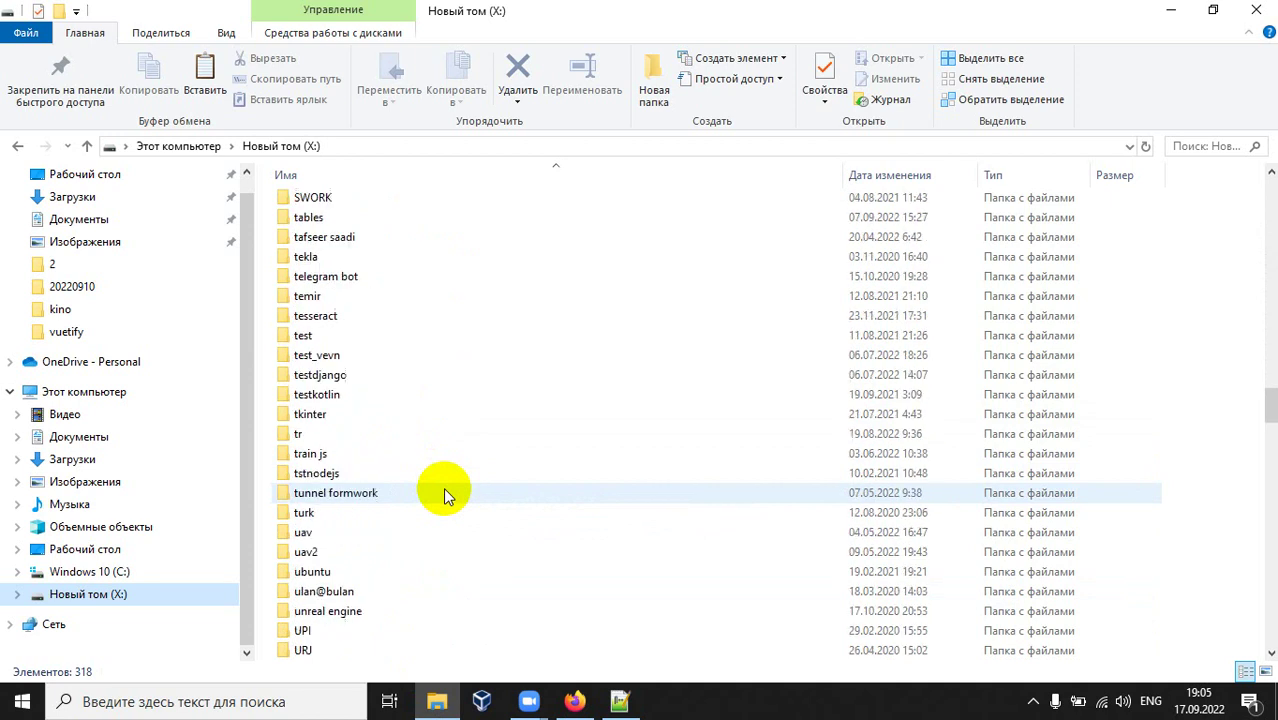
scroll(445, 493, "down", 20)
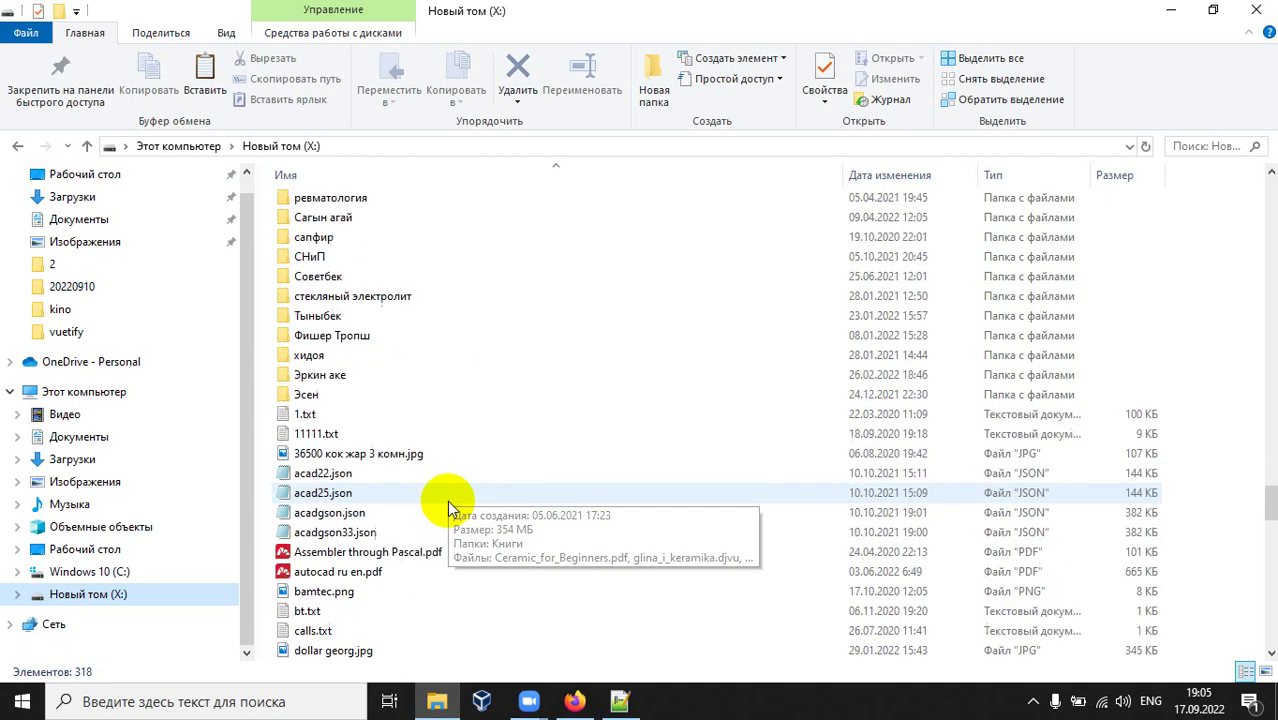
scroll(414, 434, "up", 4)
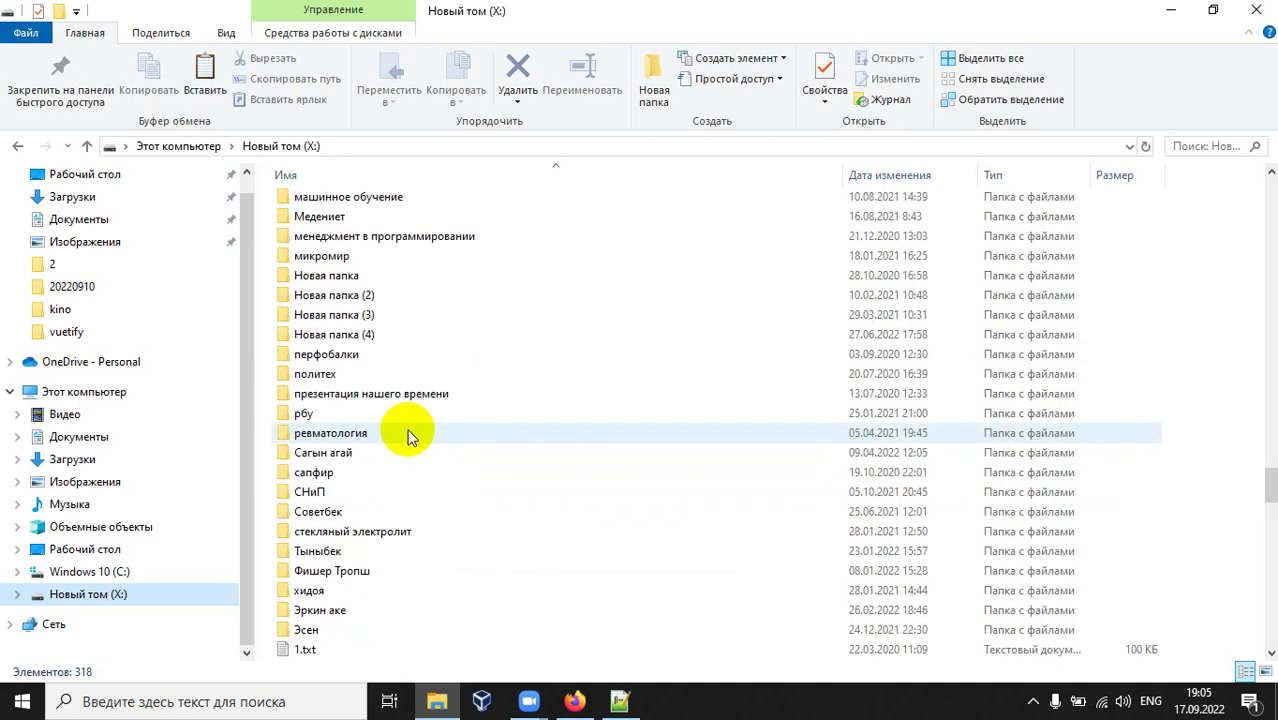
scroll(408, 437, "up", 10)
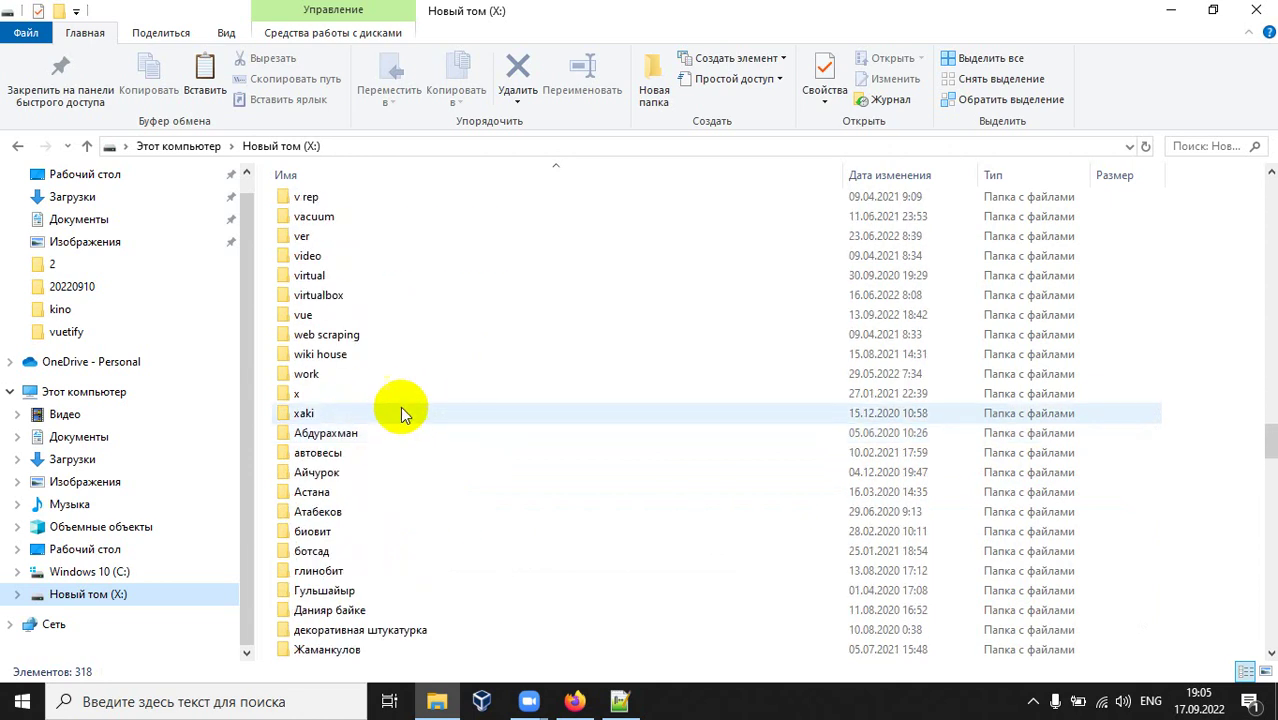
double_click(353, 312)
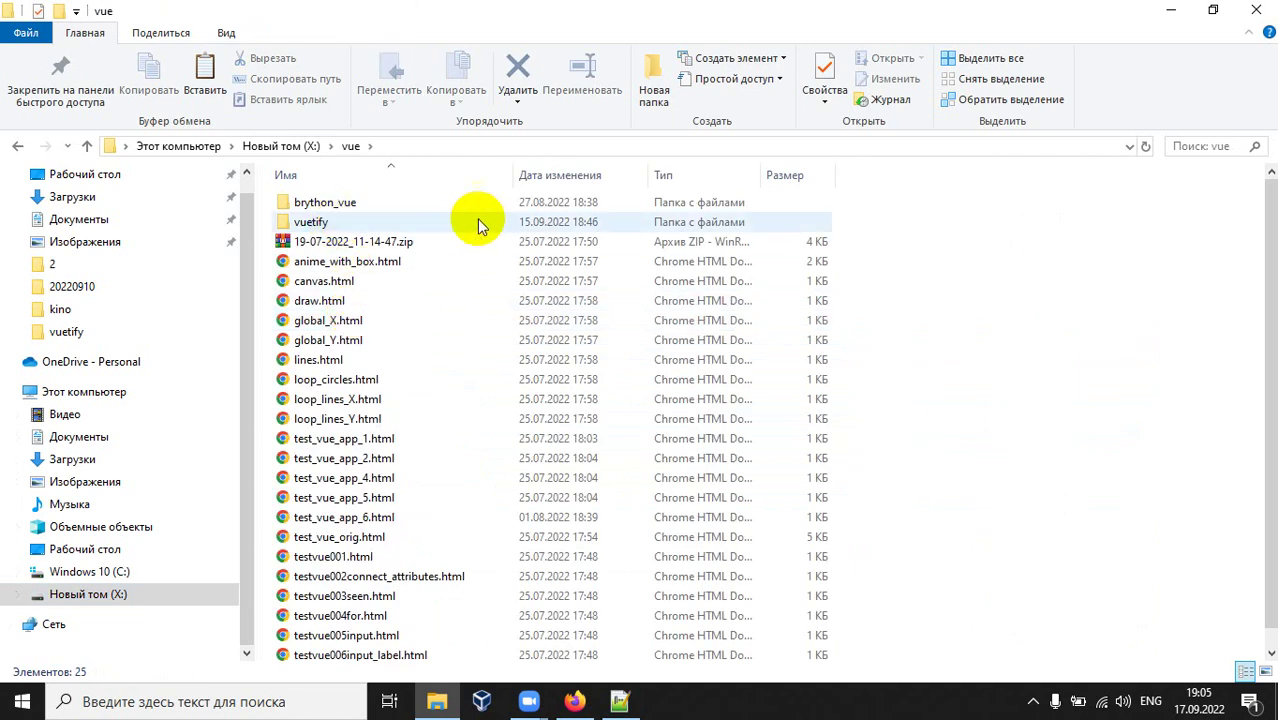
double_click(362, 222)
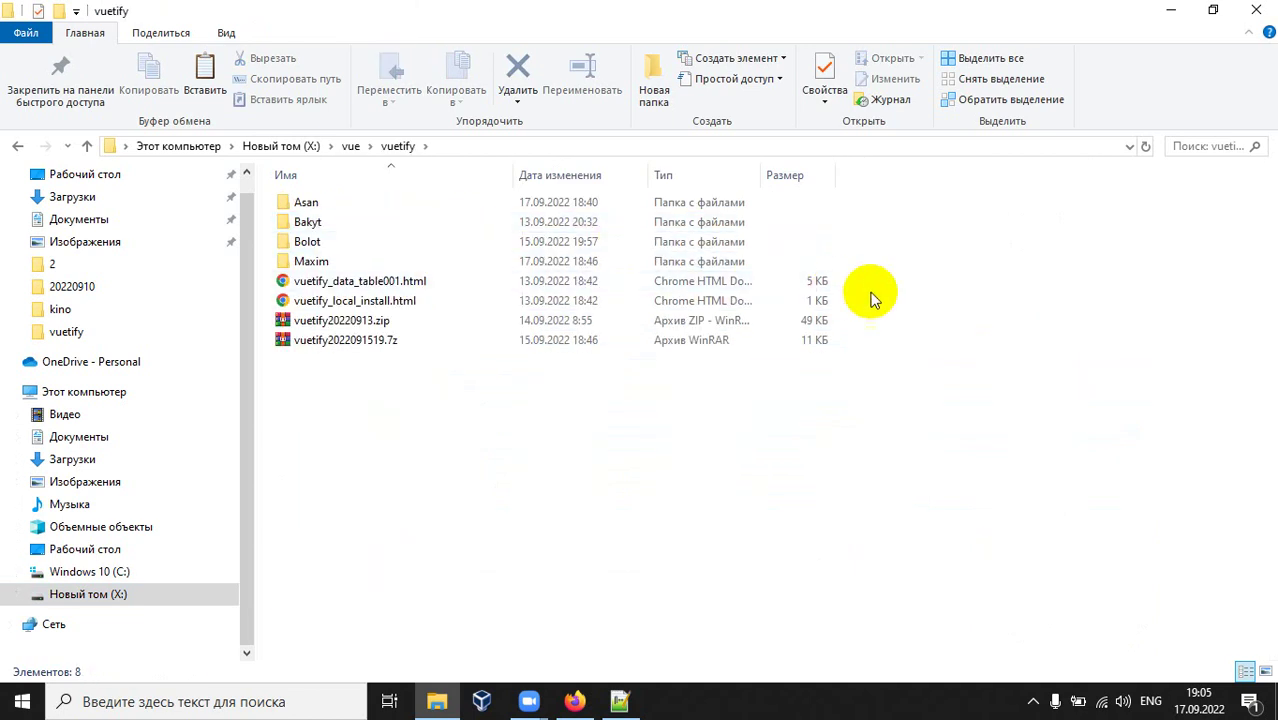
Start a new archive from the four folders and two HTML files, using ZIP format and no volume splitting
left_click_drag(913, 299, 648, 205)
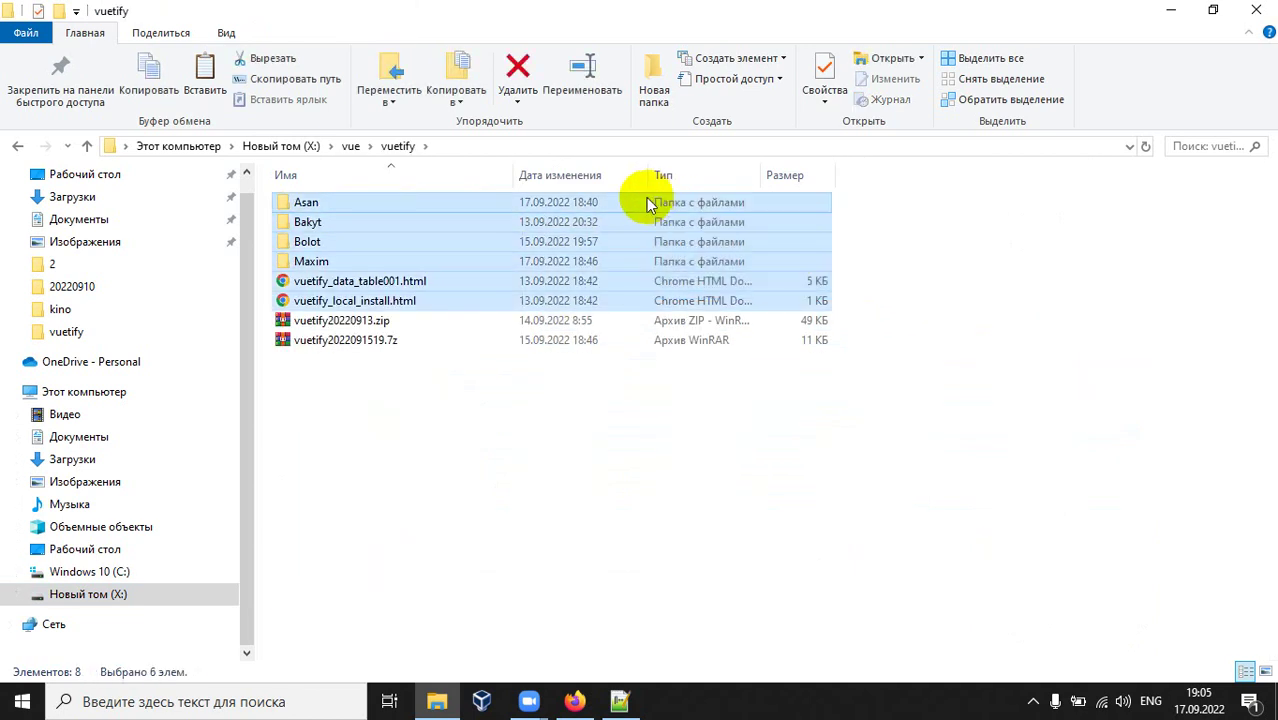
right_click(510, 248)
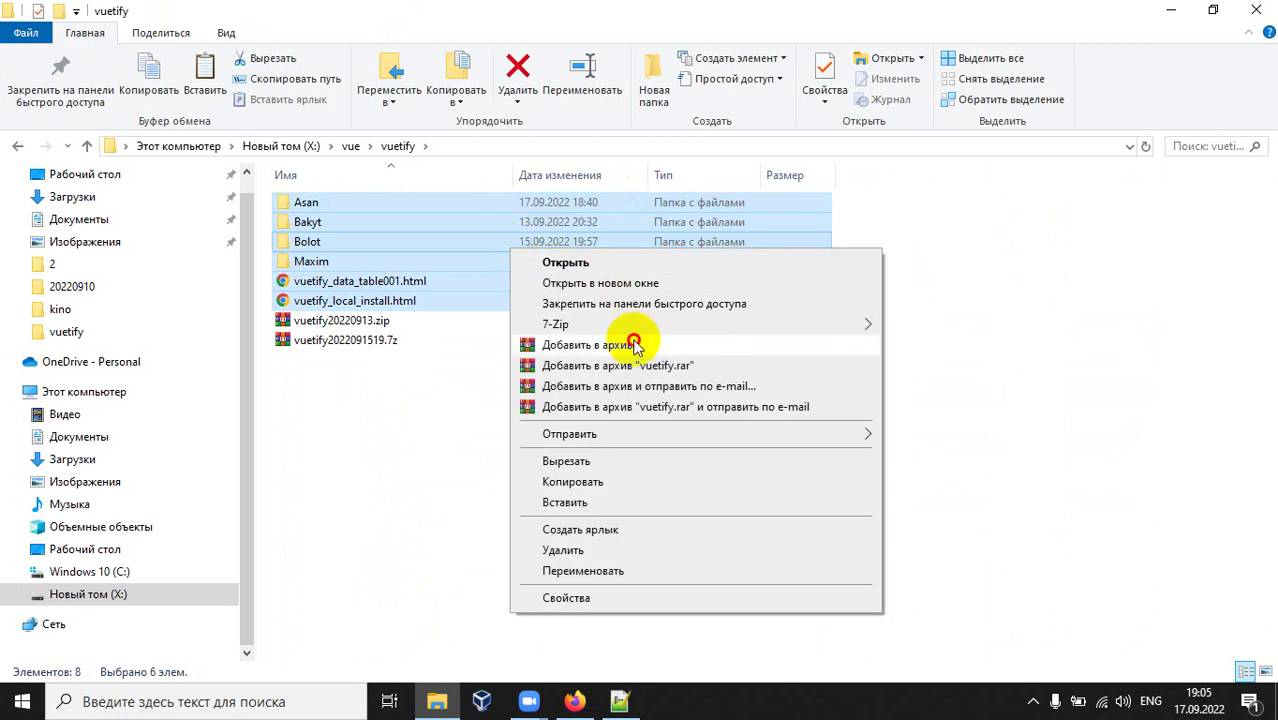
left_click(580, 344)
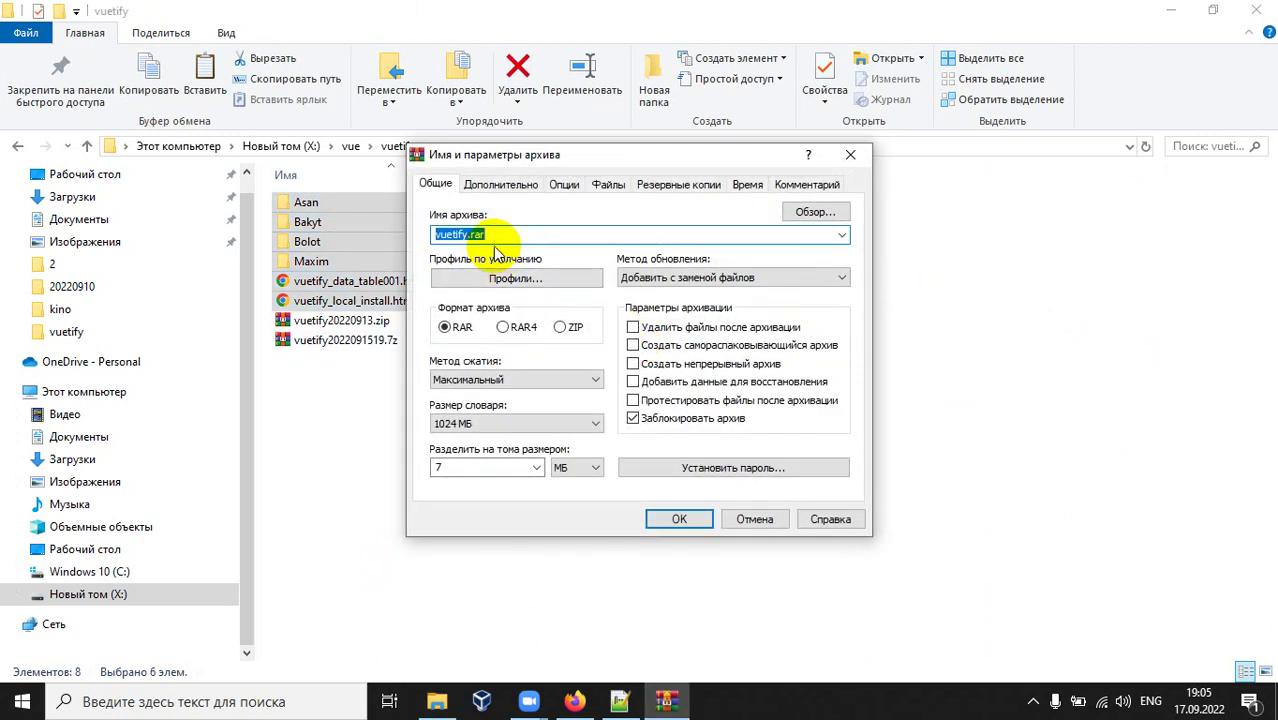
left_click(559, 327)
left_click(516, 467)
key("BackSpace")
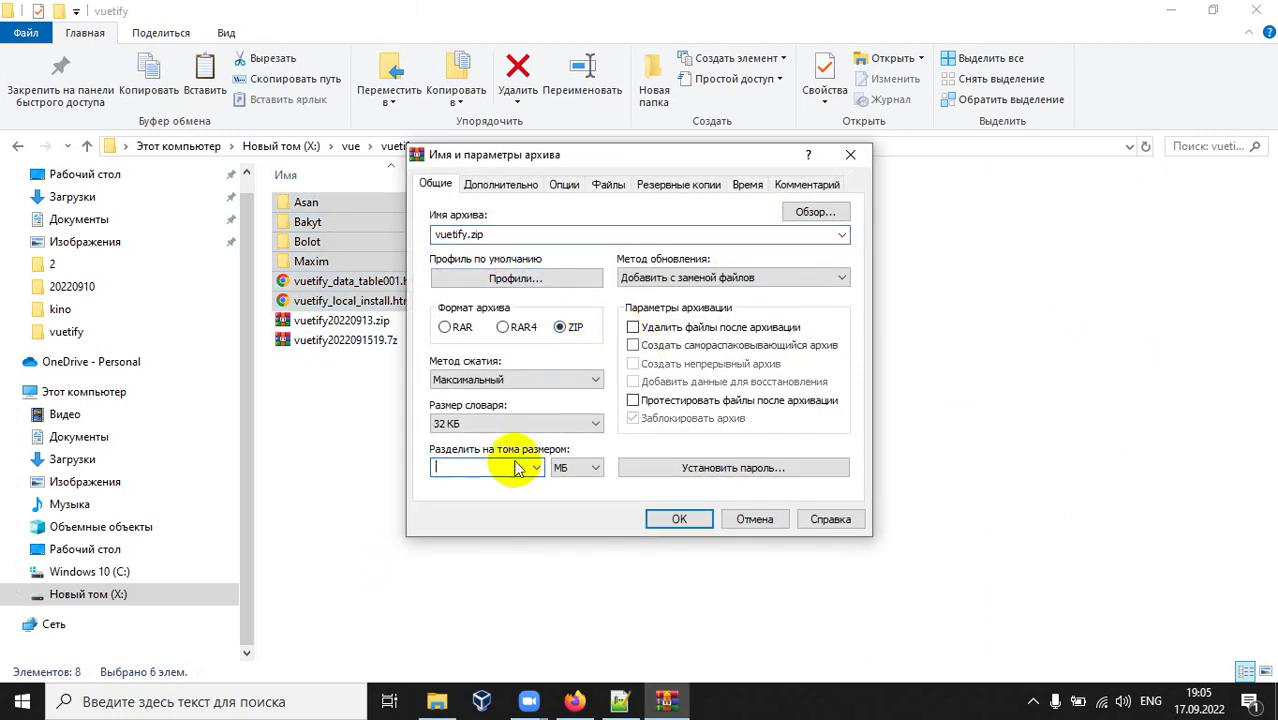
Name the archive vuetify20220917.zip, create it and select it in the vuetify folder
left_click(470, 234)
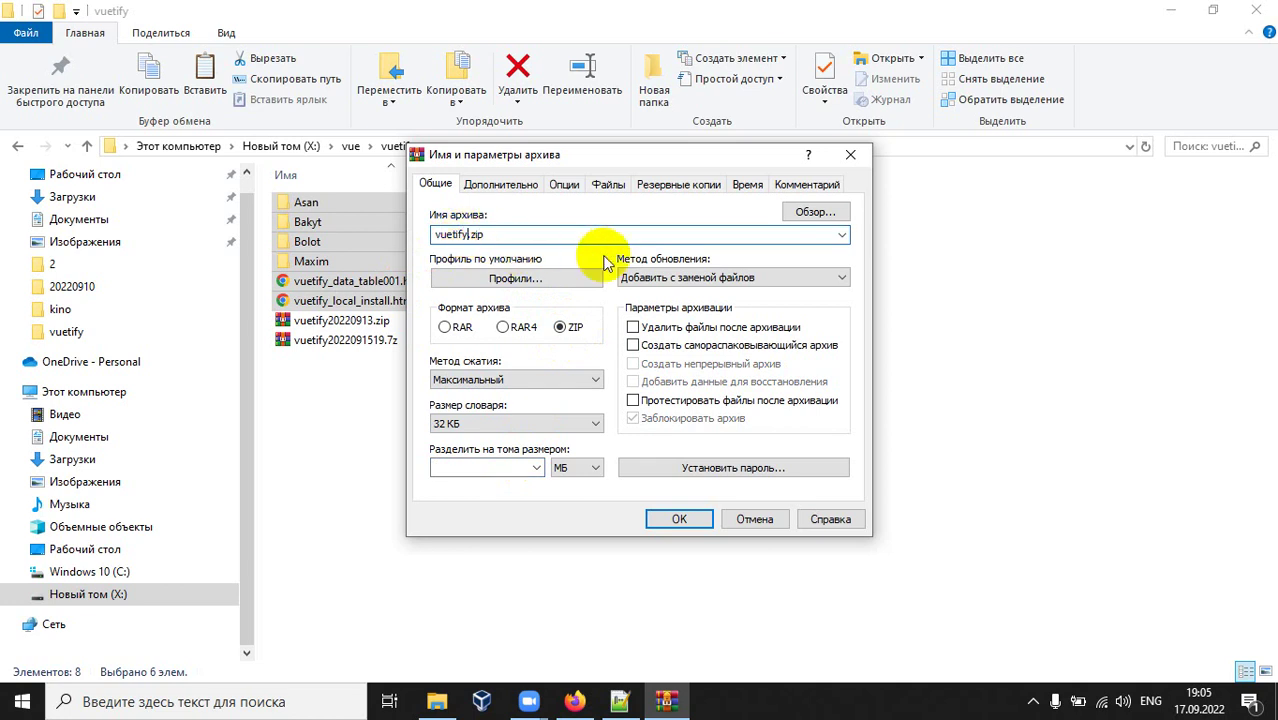
type("20220917")
left_click(690, 519)
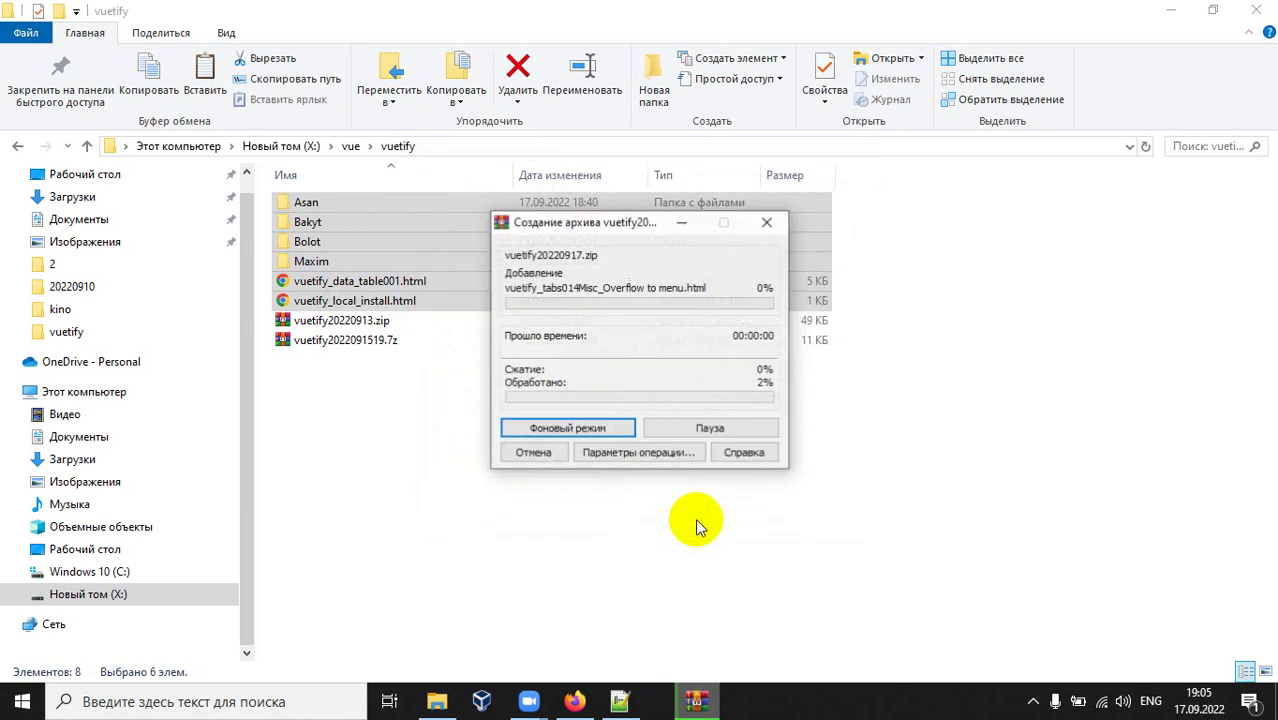
left_click(701, 518)
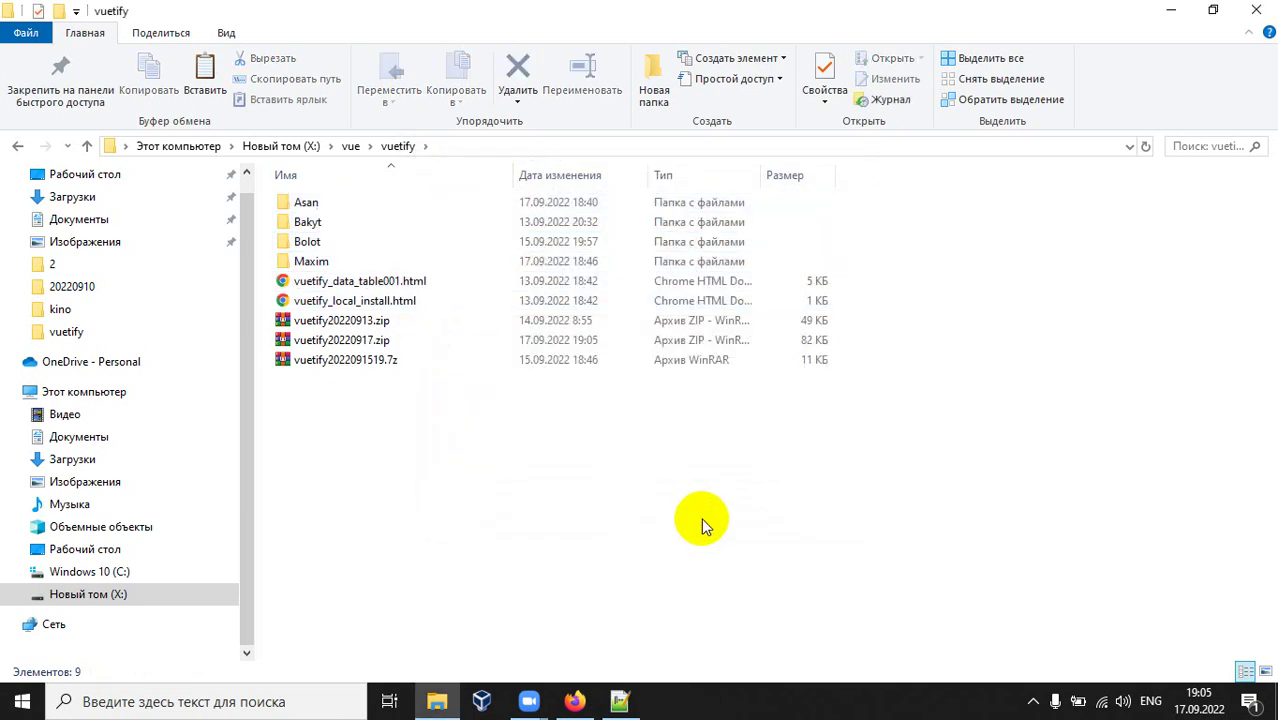
left_click(699, 340)
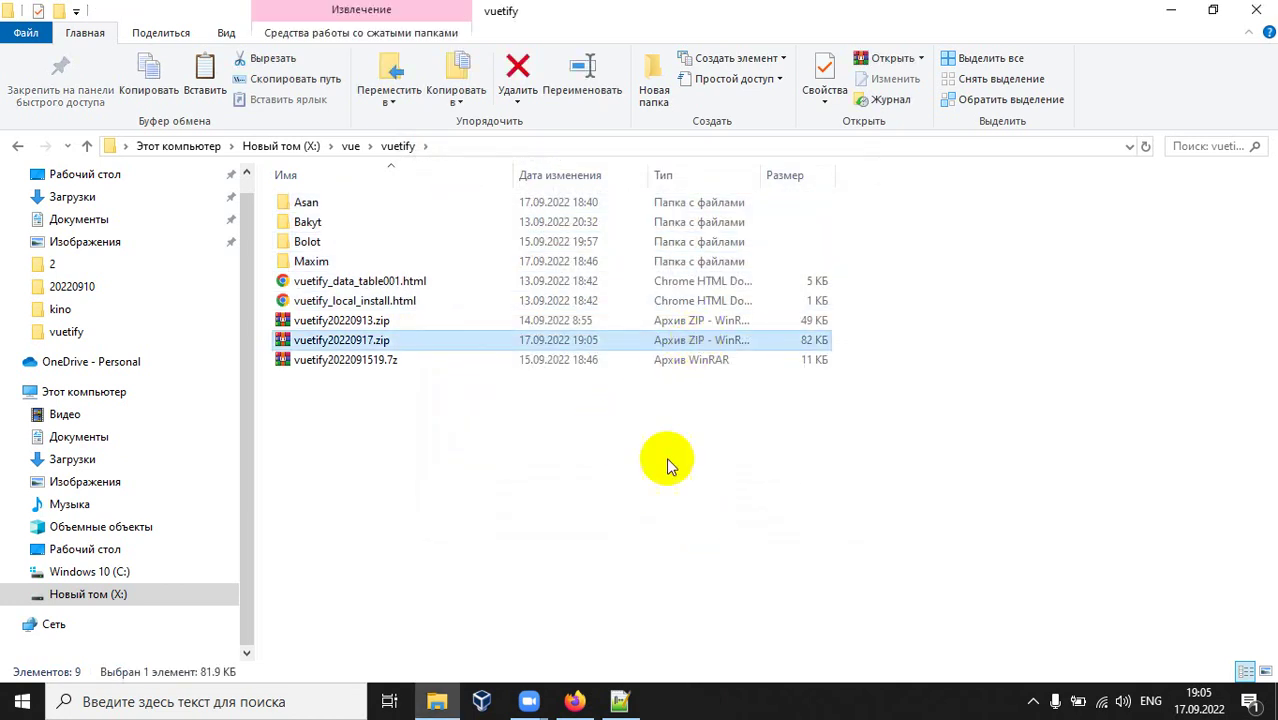
Switch to WhatsApp and send vuetify20220917.zip from the vuetify folder as a document to the Clear Code Python 18:30 group chat
left_click(575, 701)
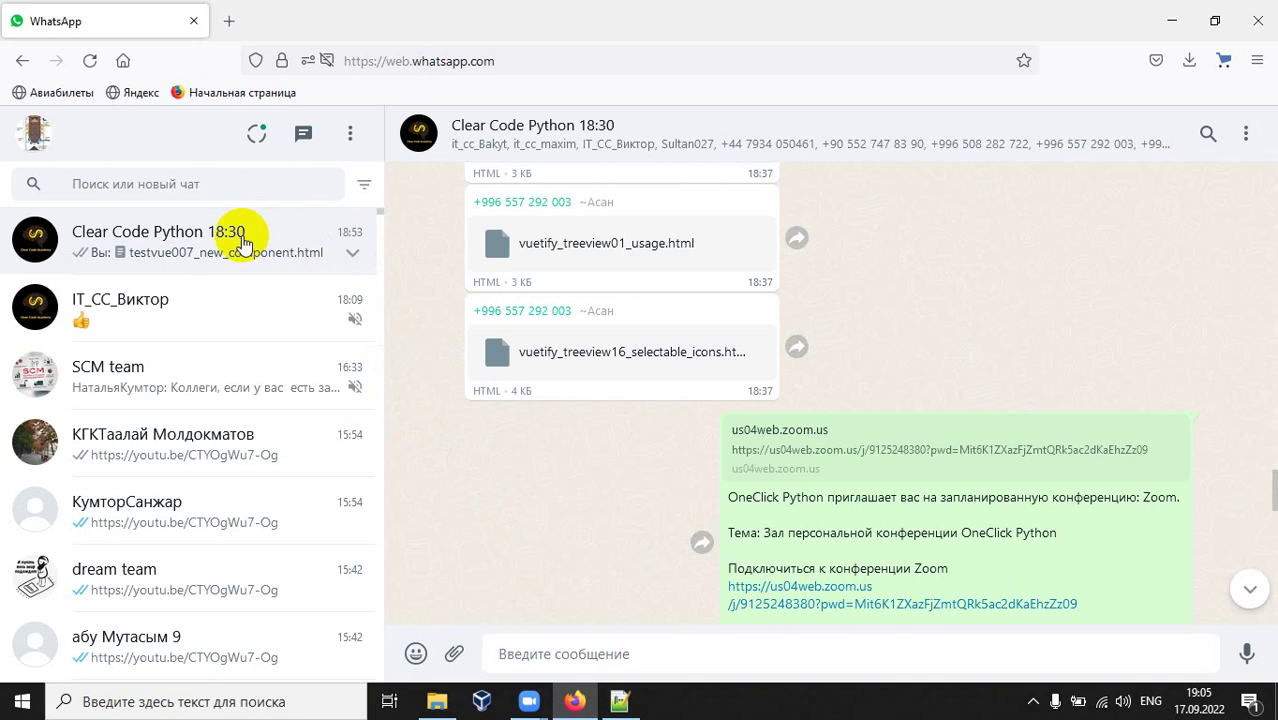
left_click(453, 654)
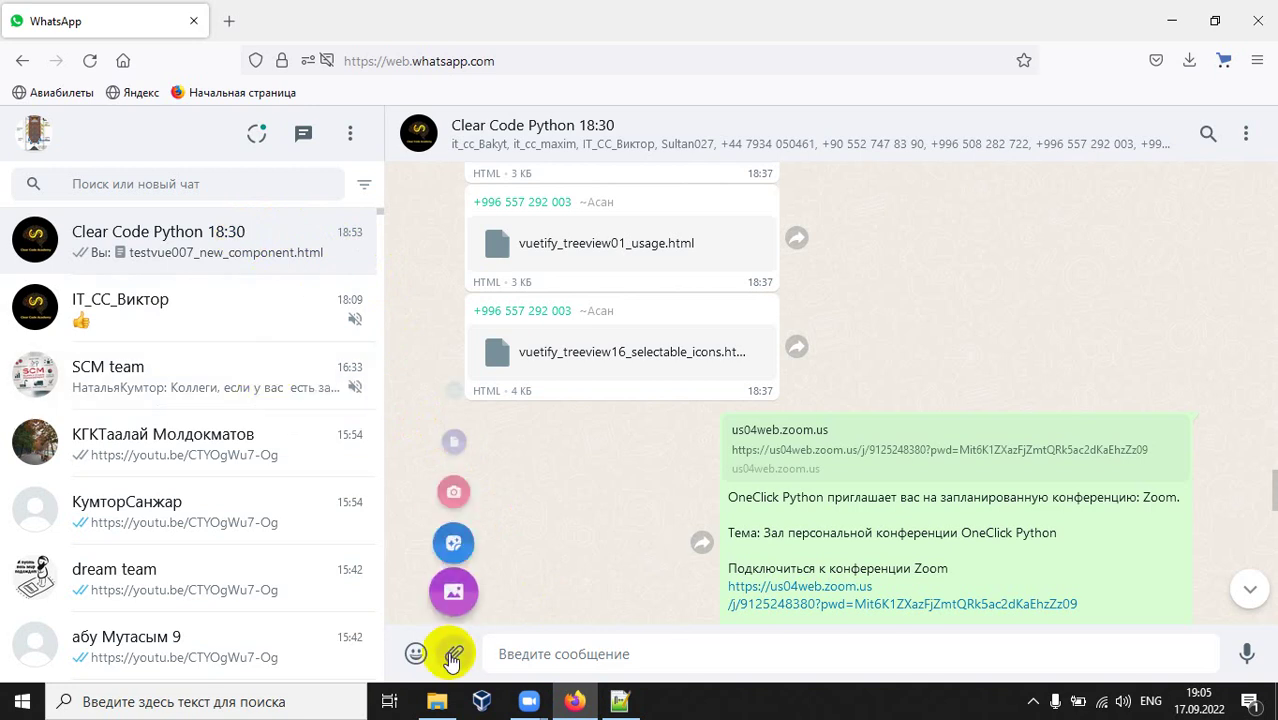
left_click(455, 405)
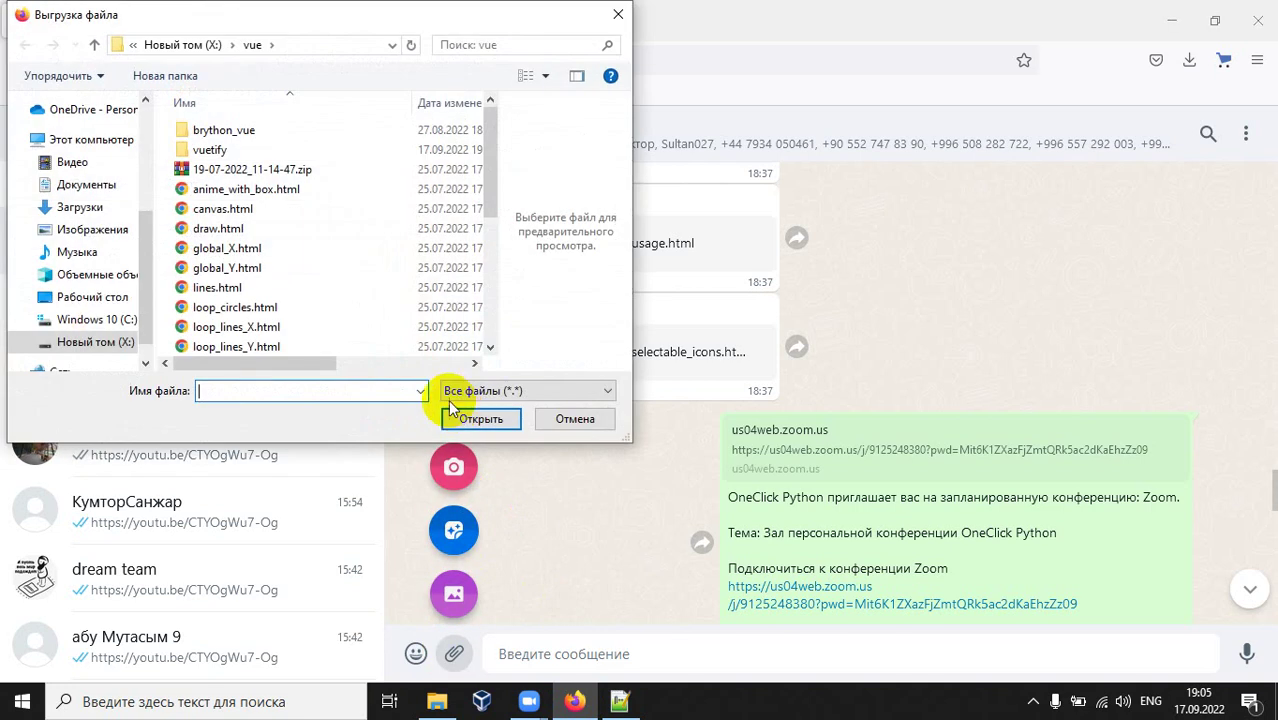
left_click(342, 150)
double_click(342, 150)
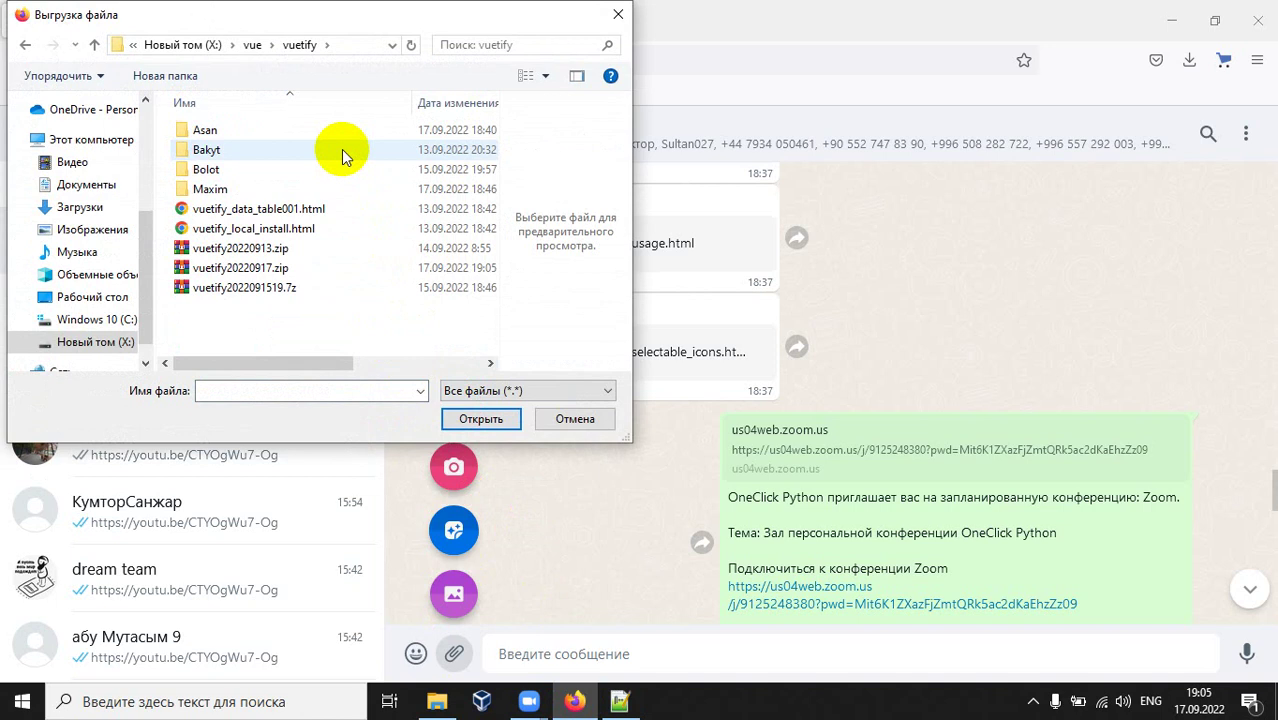
left_click(312, 267)
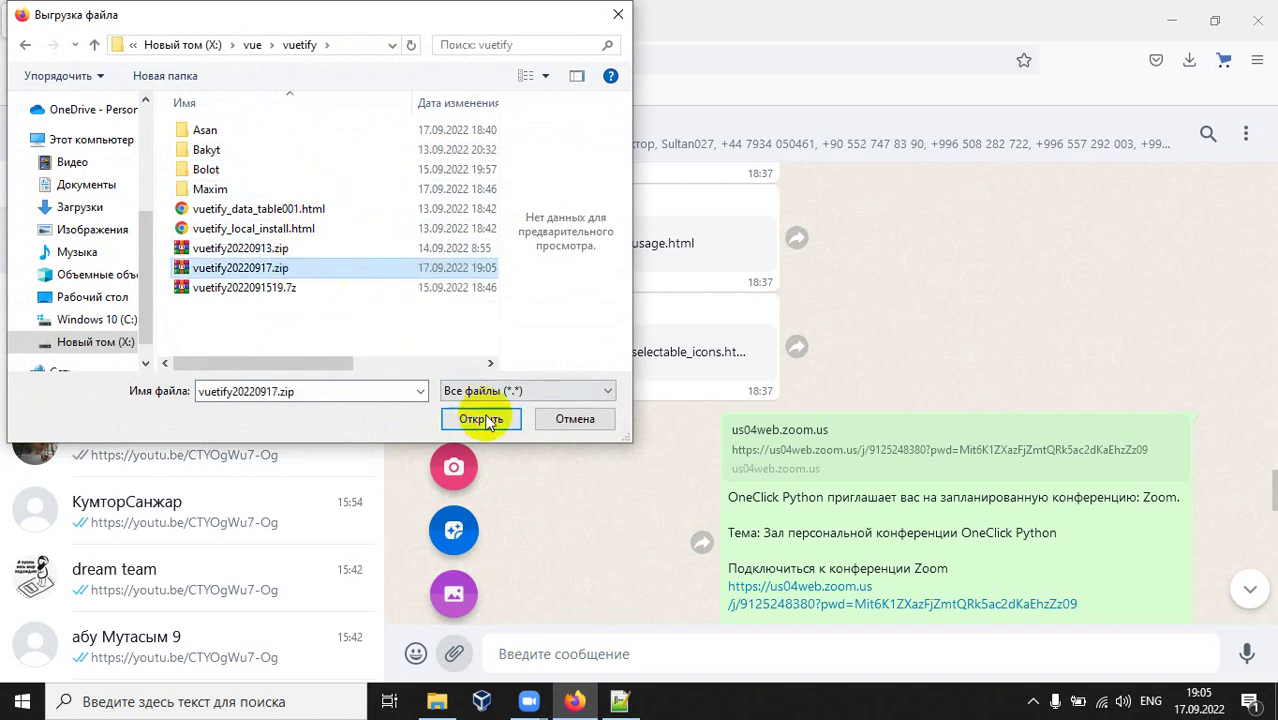
left_click(481, 419)
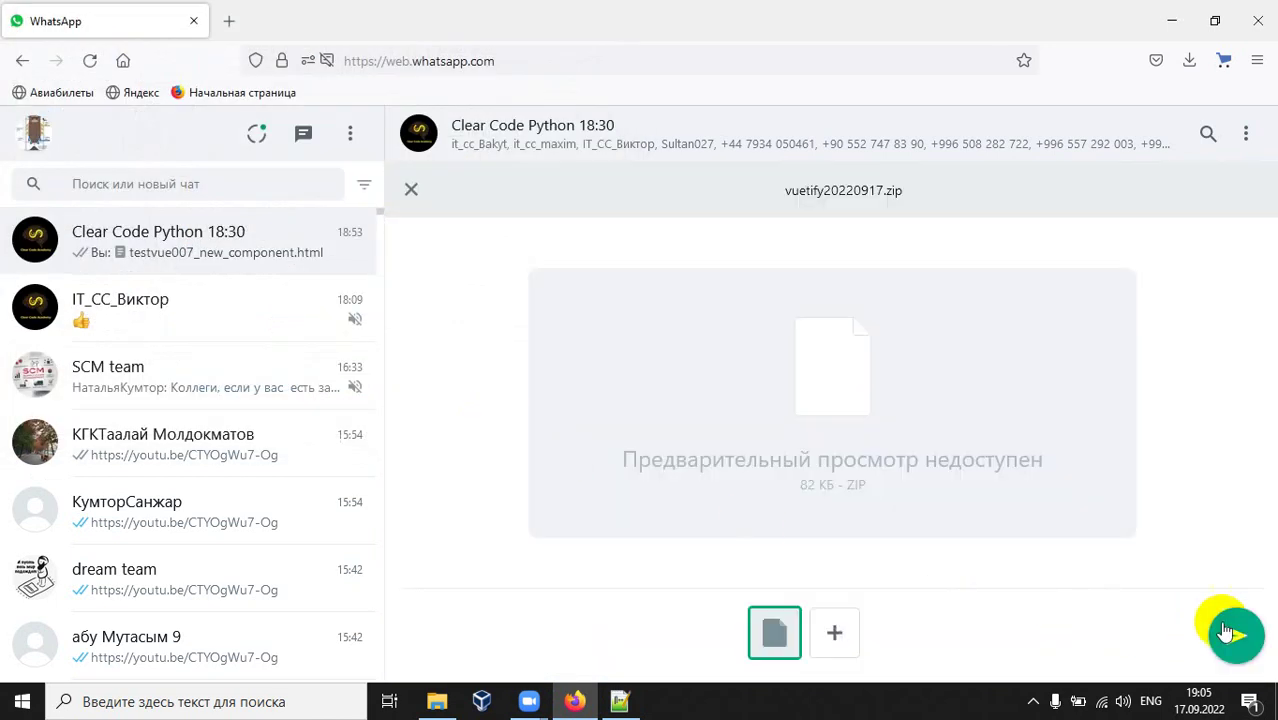
left_click(1232, 633)
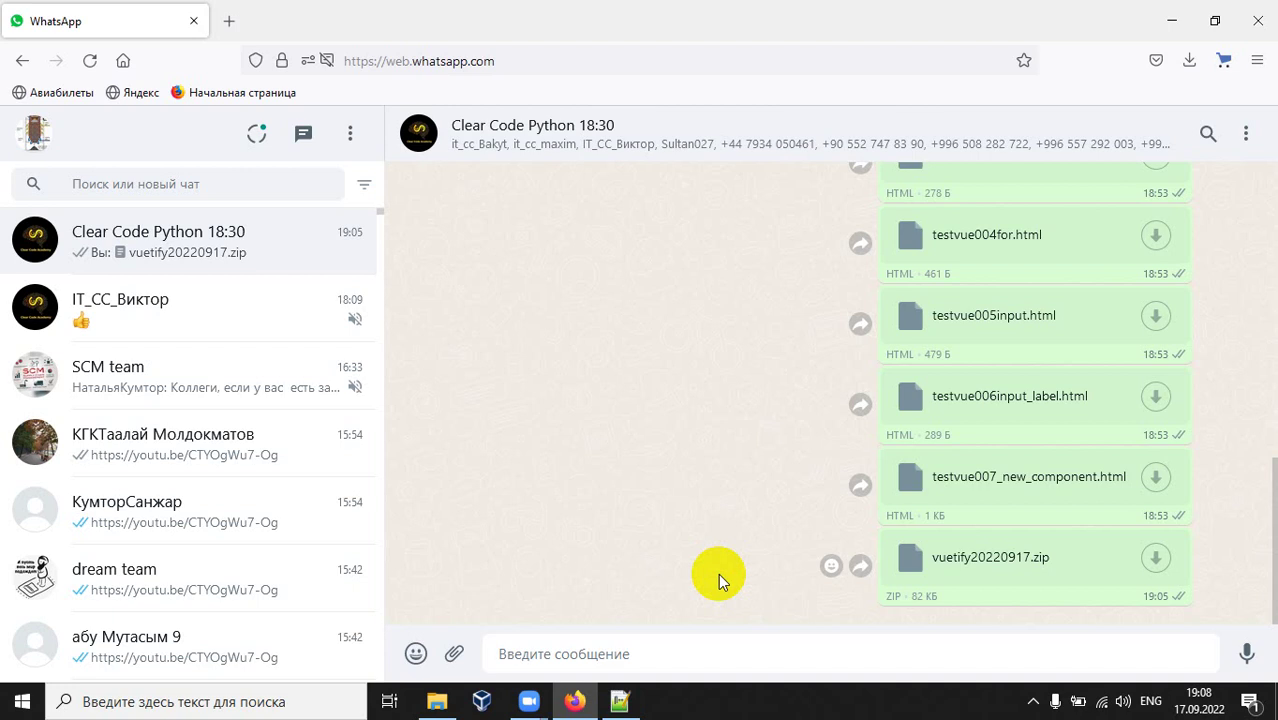
Switch to the Zoom meeting window
left_click(530, 701)
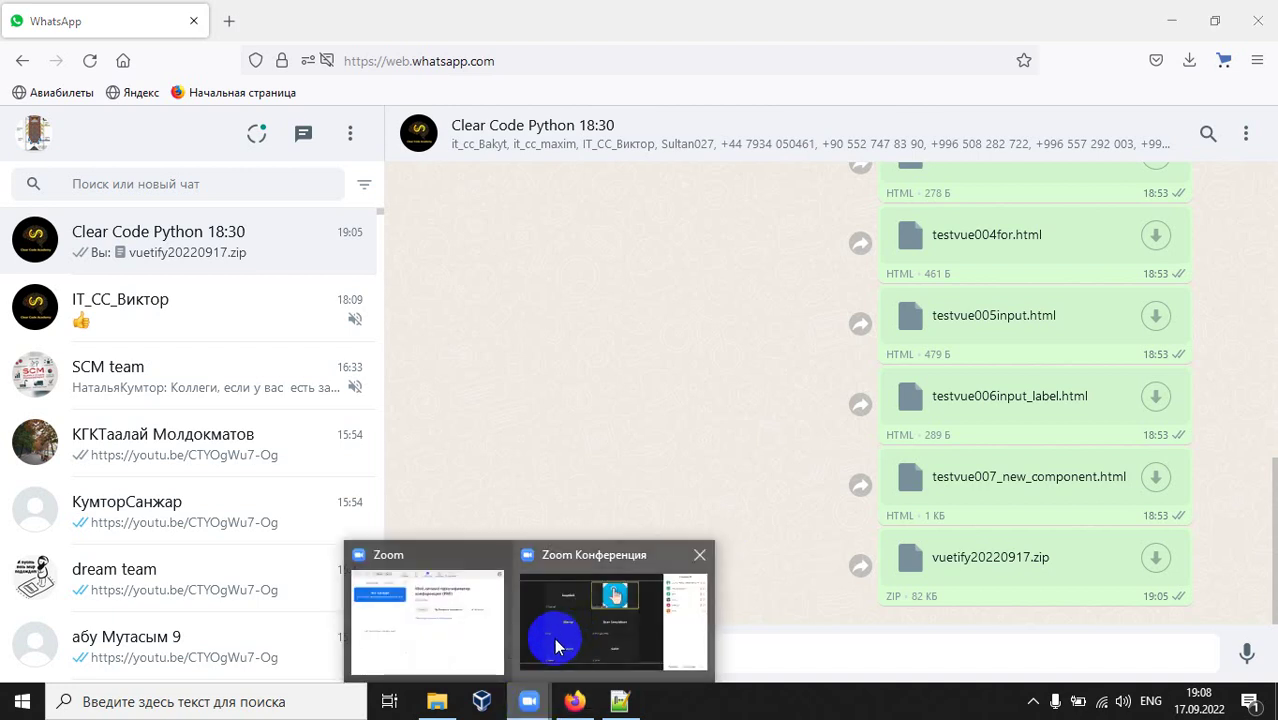
left_click(551, 633)
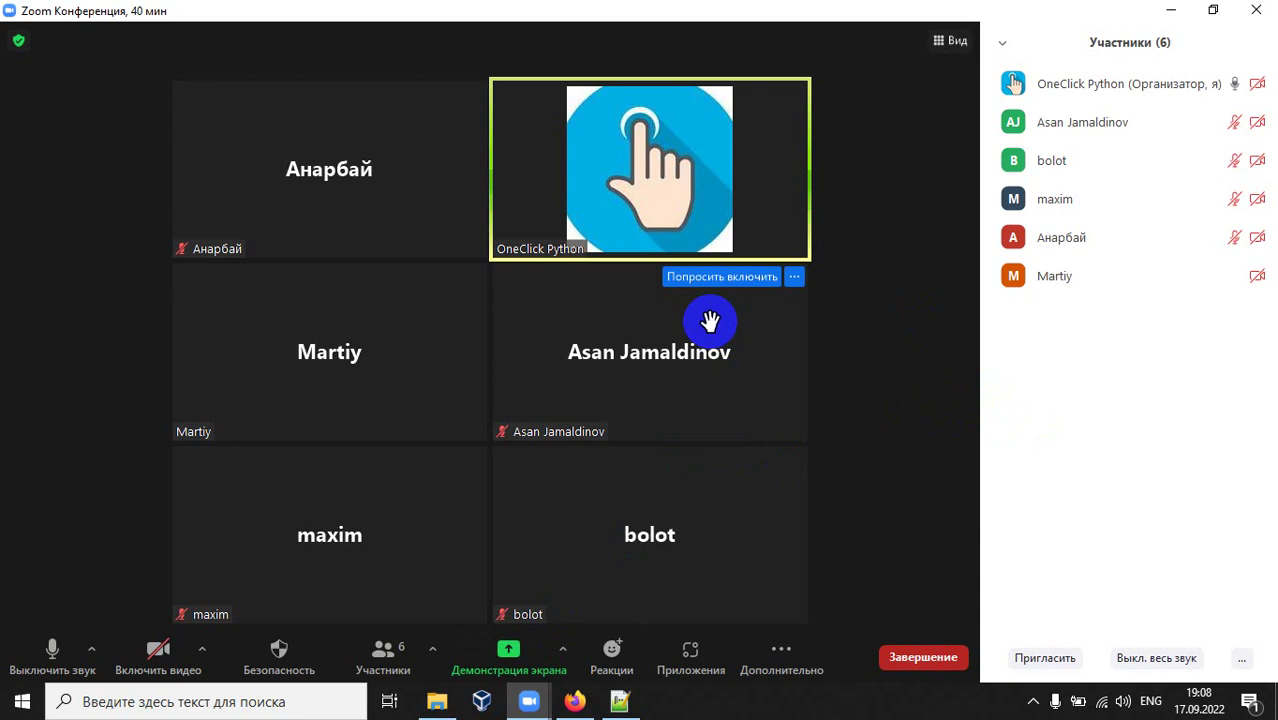
Switch to File Explorer and look through the files in the Downloads folder
left_click(576, 700)
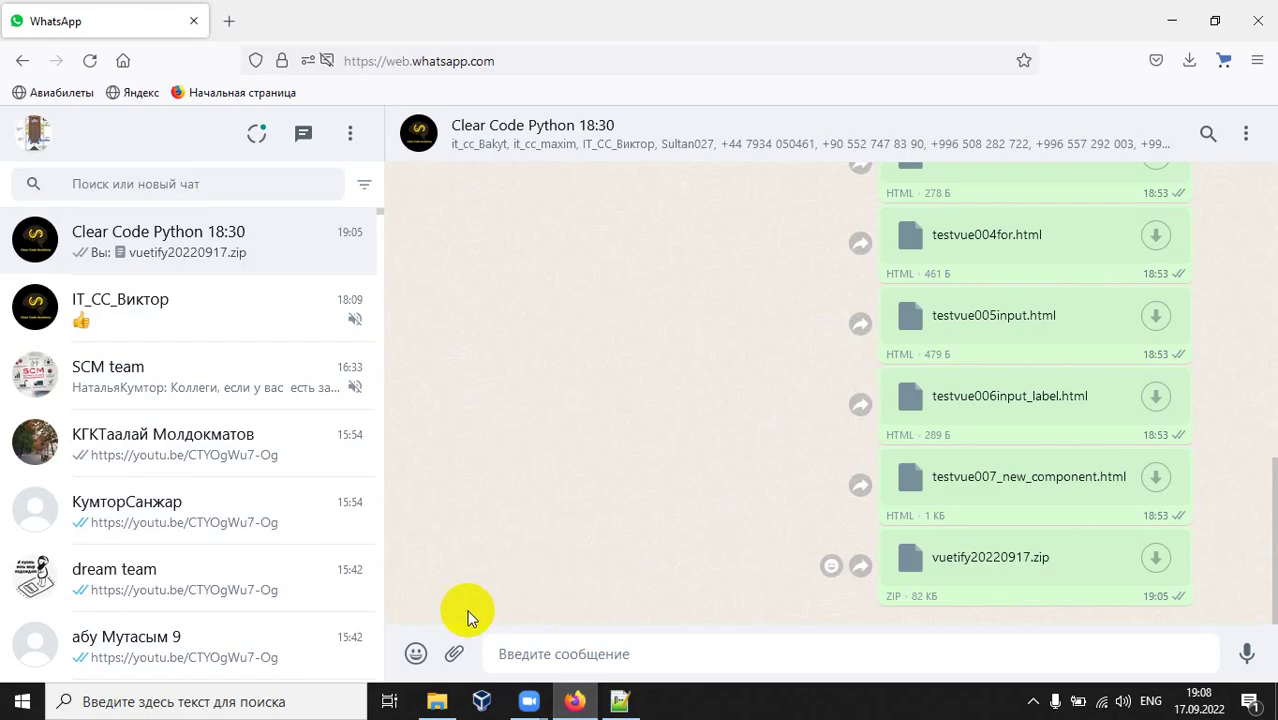
left_click(437, 700)
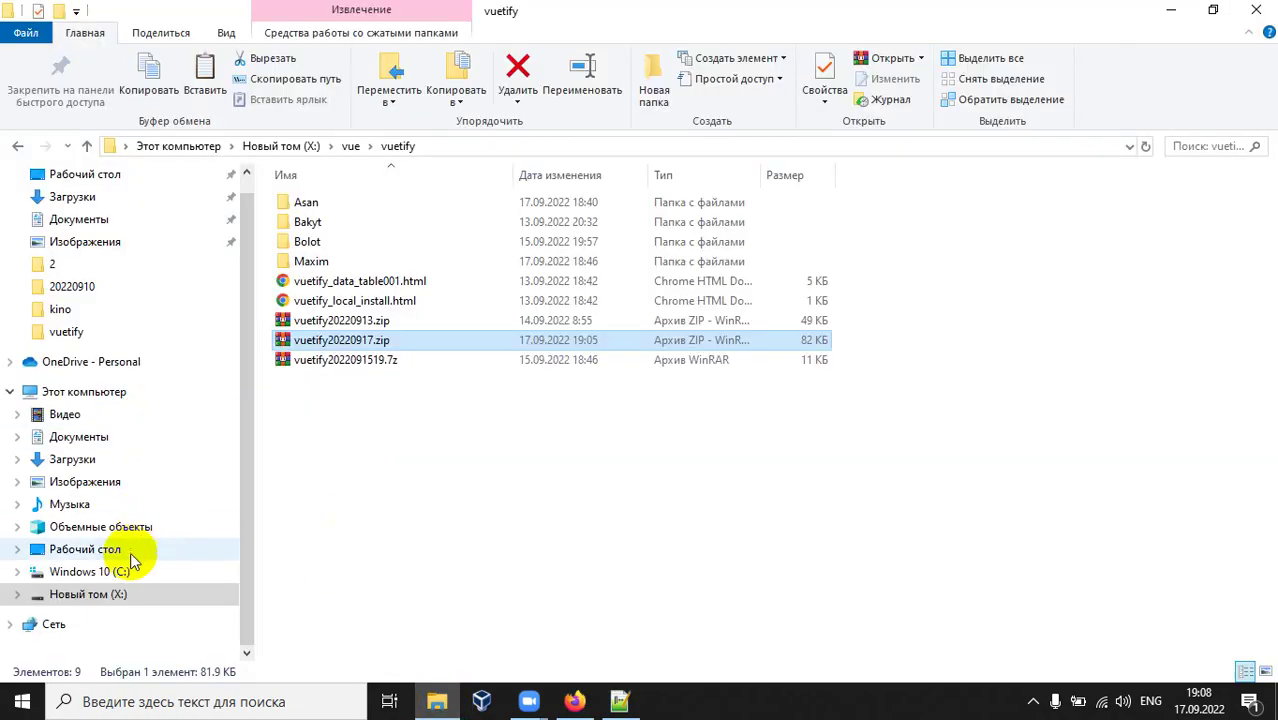
left_click(100, 594)
scroll(419, 400, "up", 5)
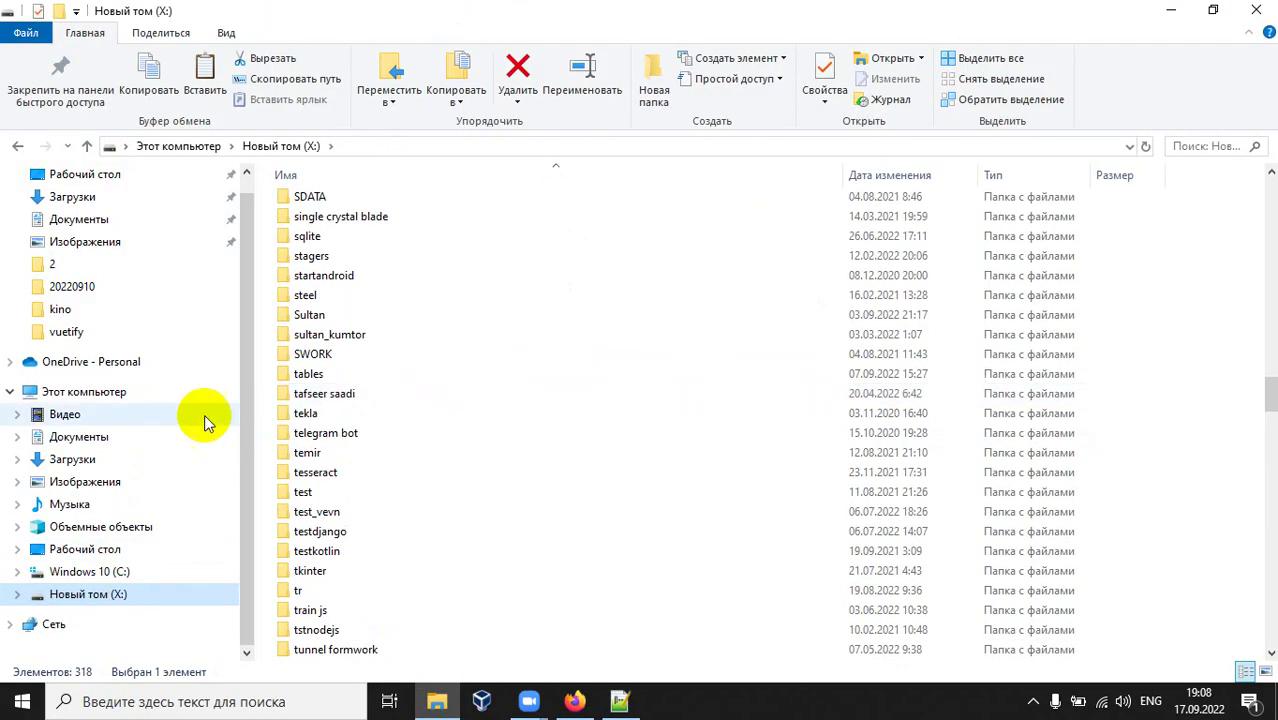
left_click(120, 459)
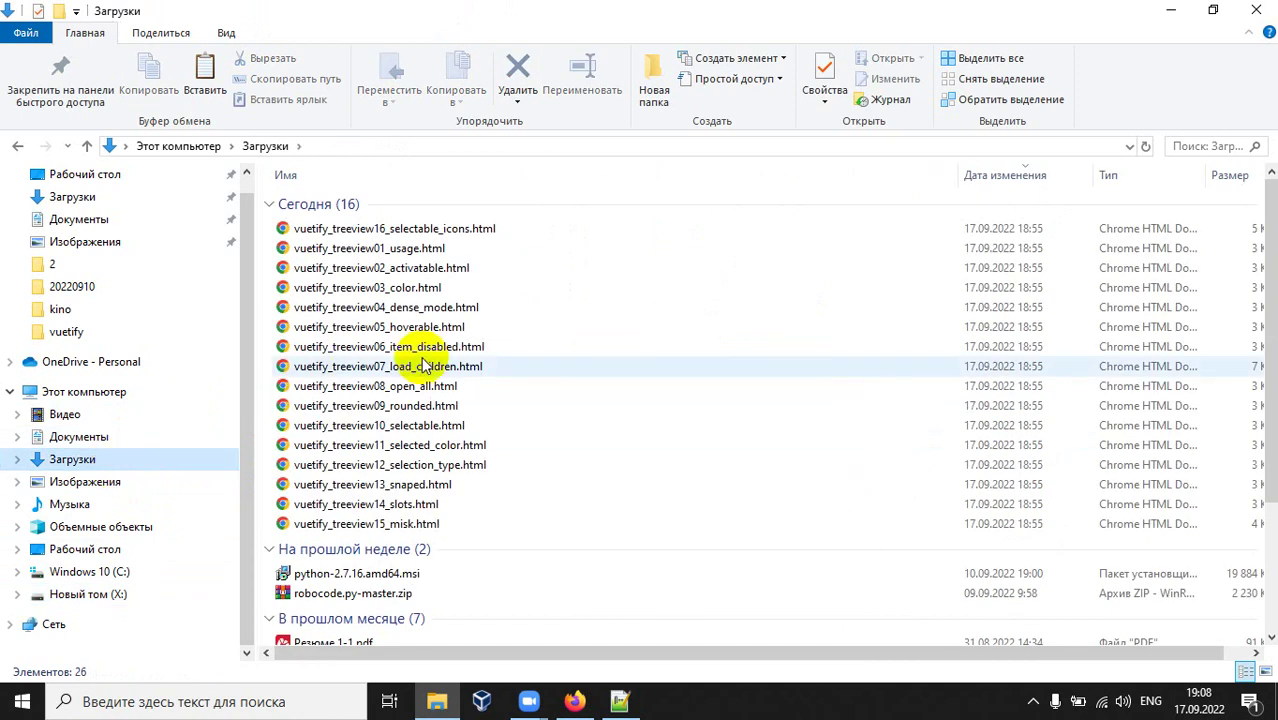
scroll(425, 366, "down", 3)
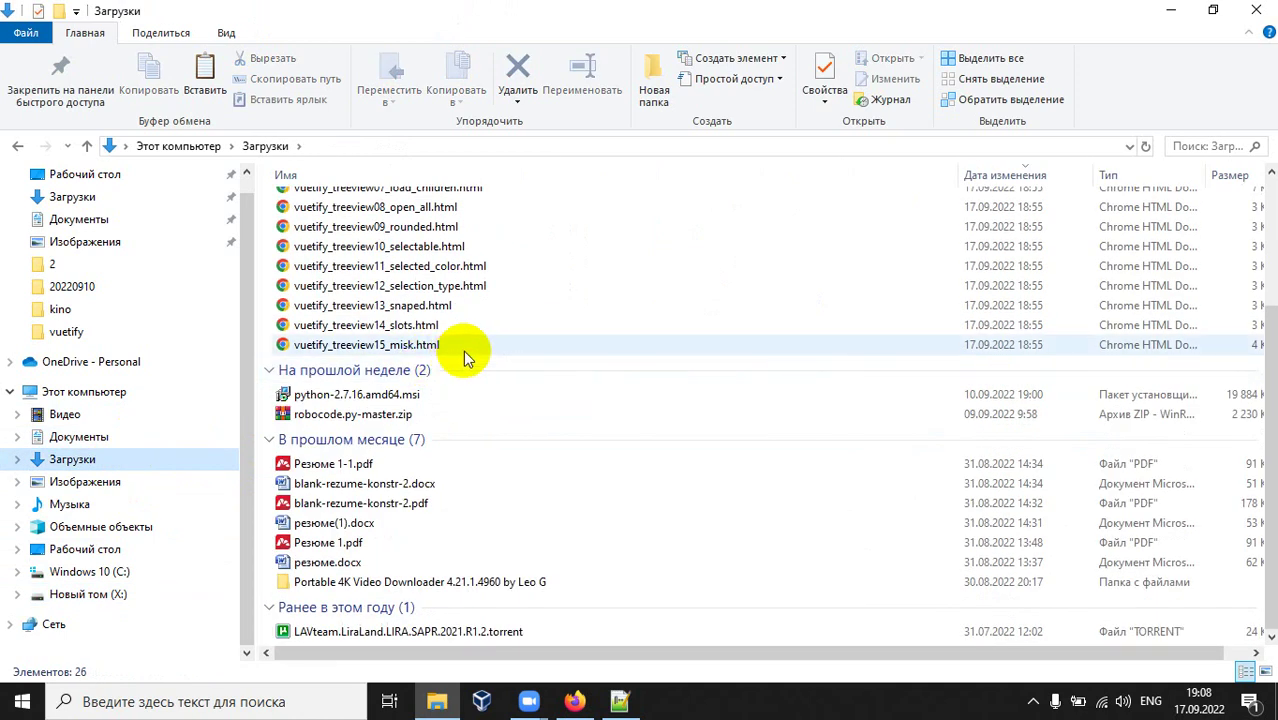
Open the dist folder on the X: drive and look through its archives and Python installers
left_click(153, 592)
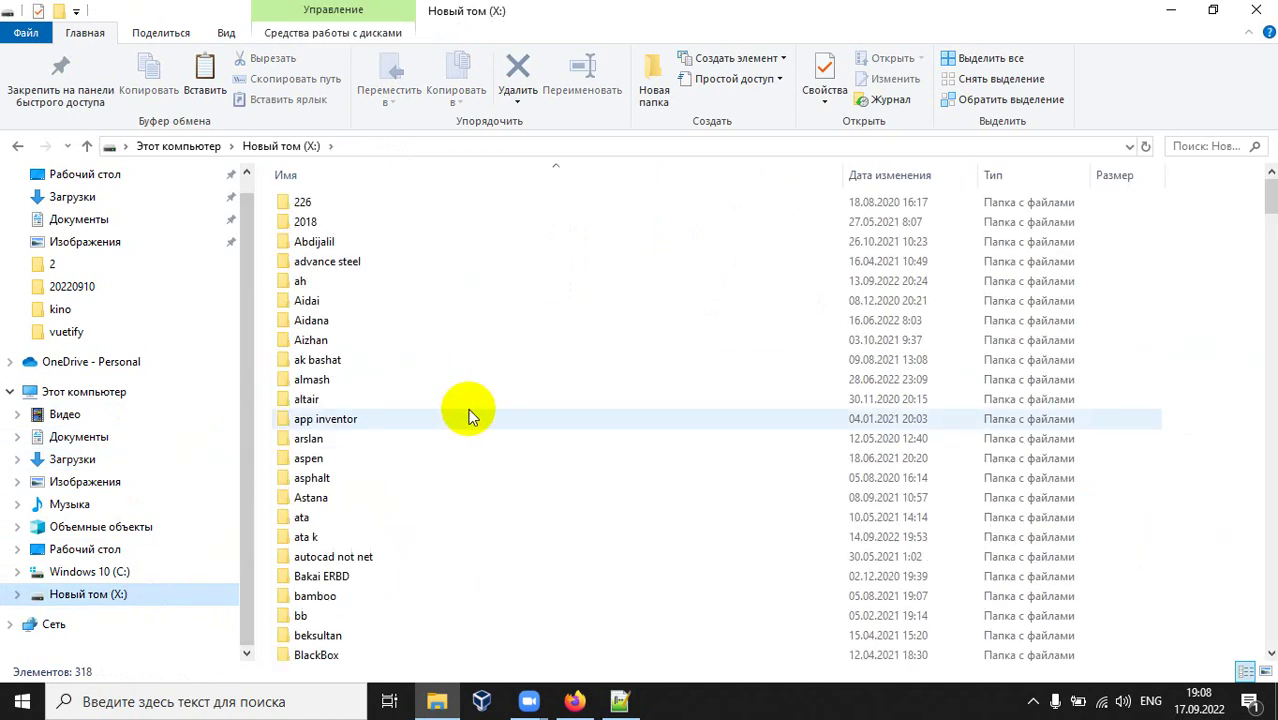
scroll(468, 410, "down", 7)
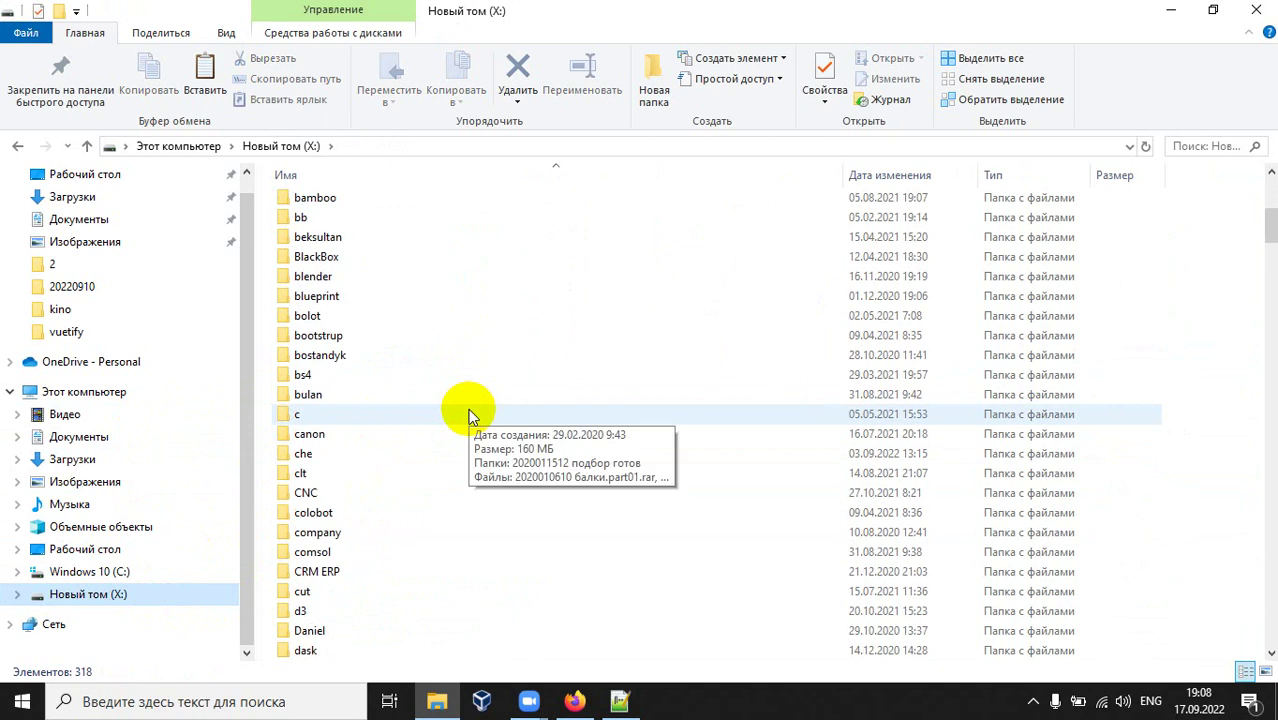
scroll(468, 414, "down", 2)
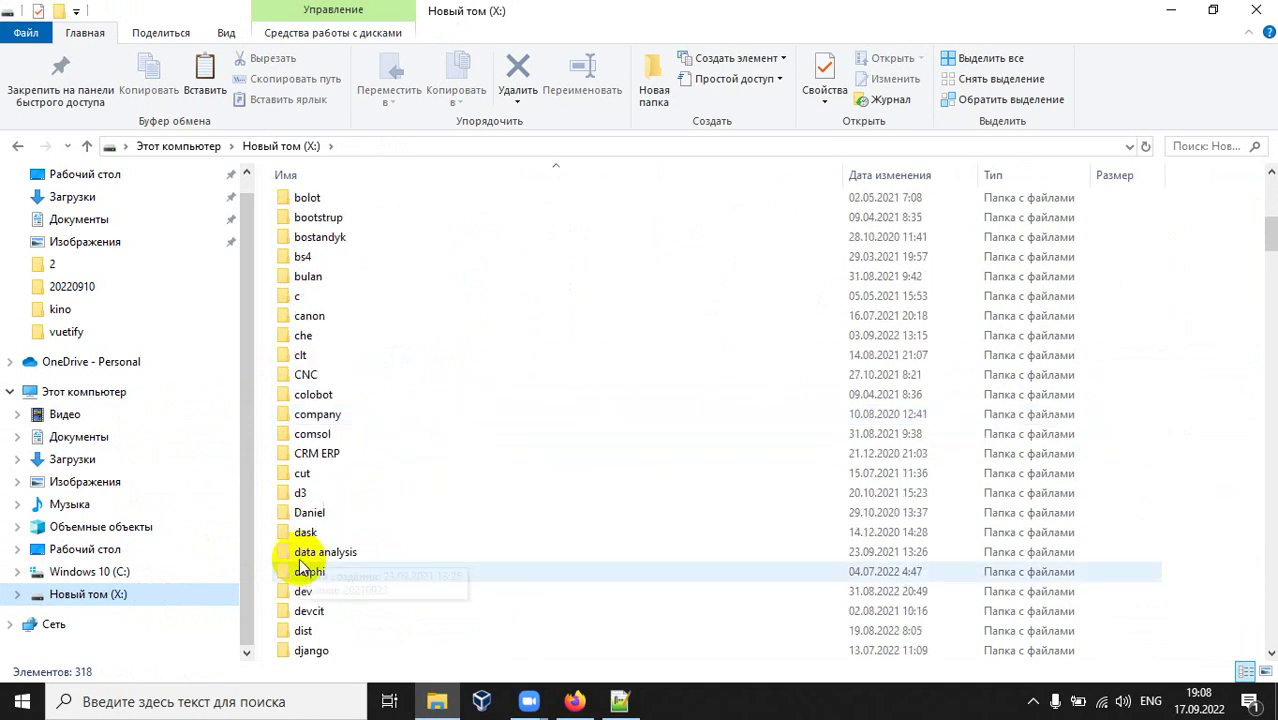
double_click(316, 630)
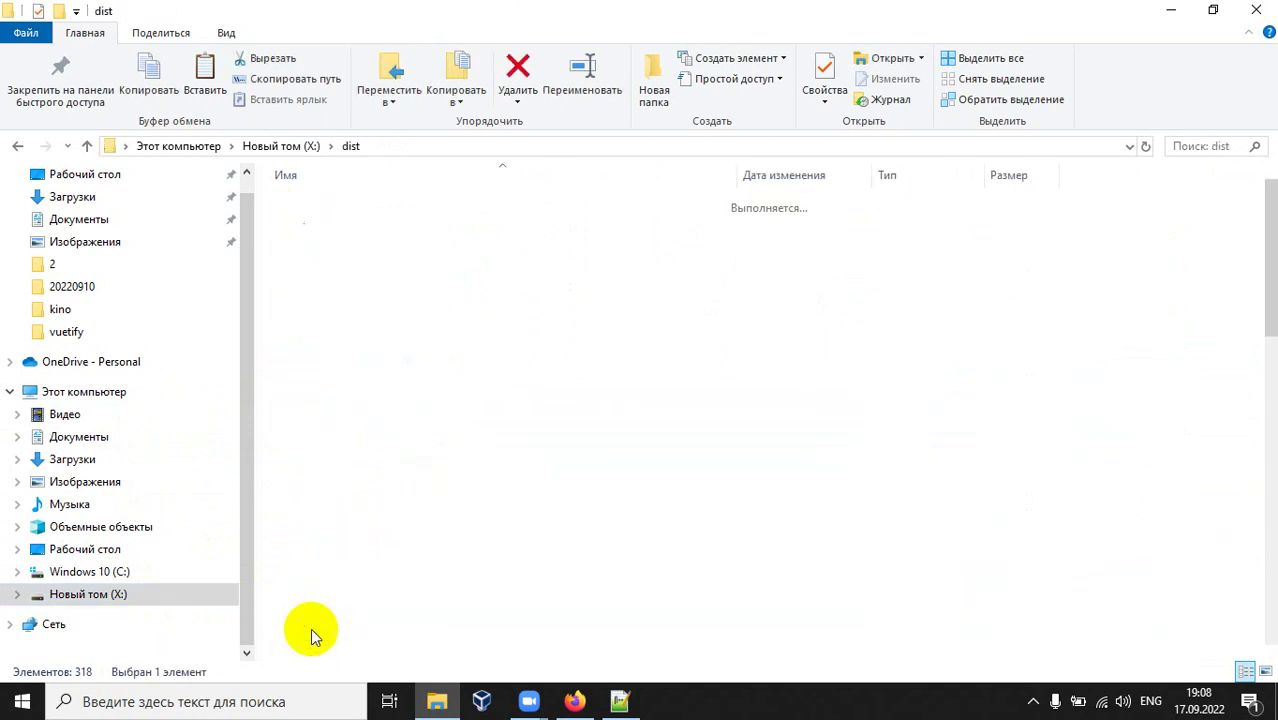
scroll(585, 476, "down", 3)
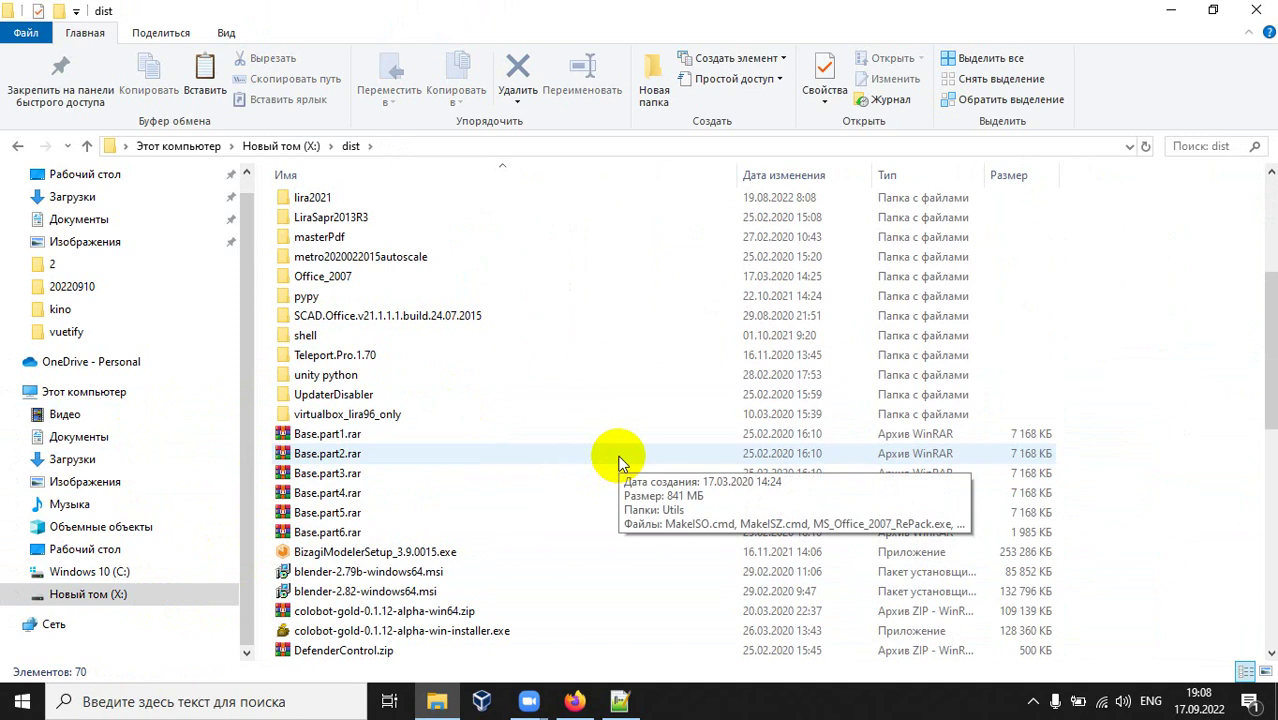
scroll(619, 462, "down", 4)
scroll(619, 462, "down", 4)
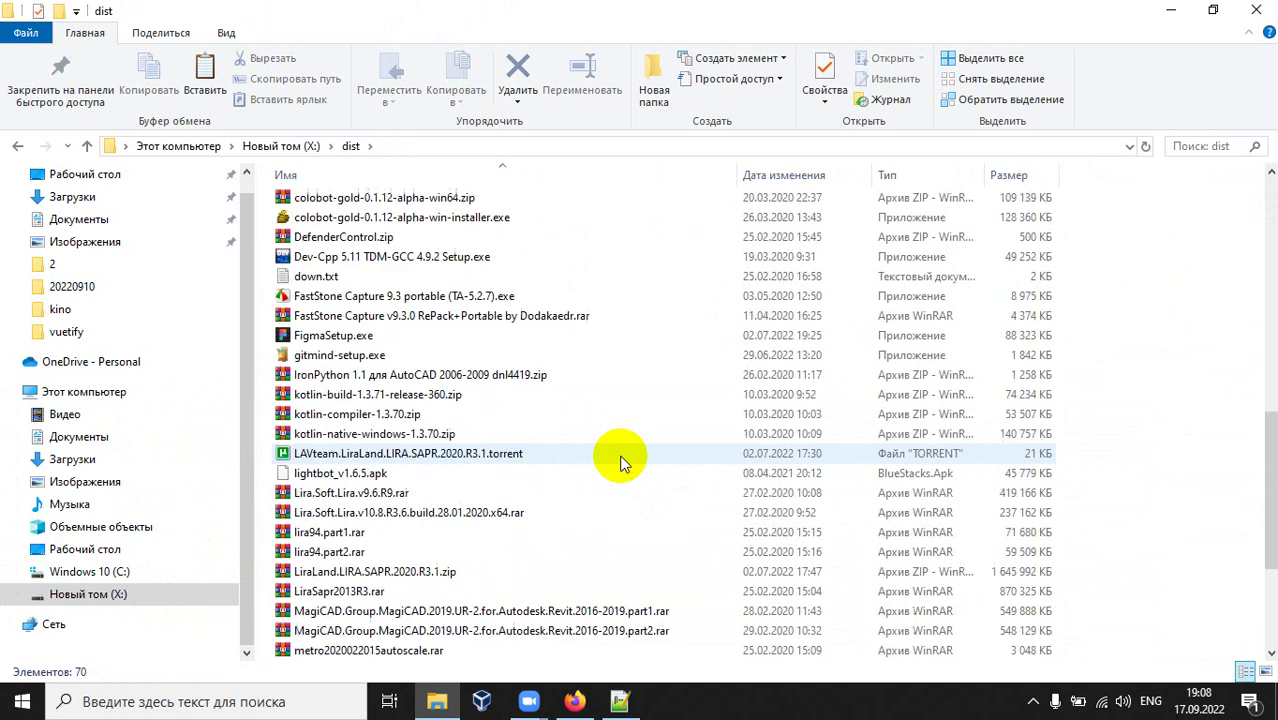
scroll(619, 462, "down", 2)
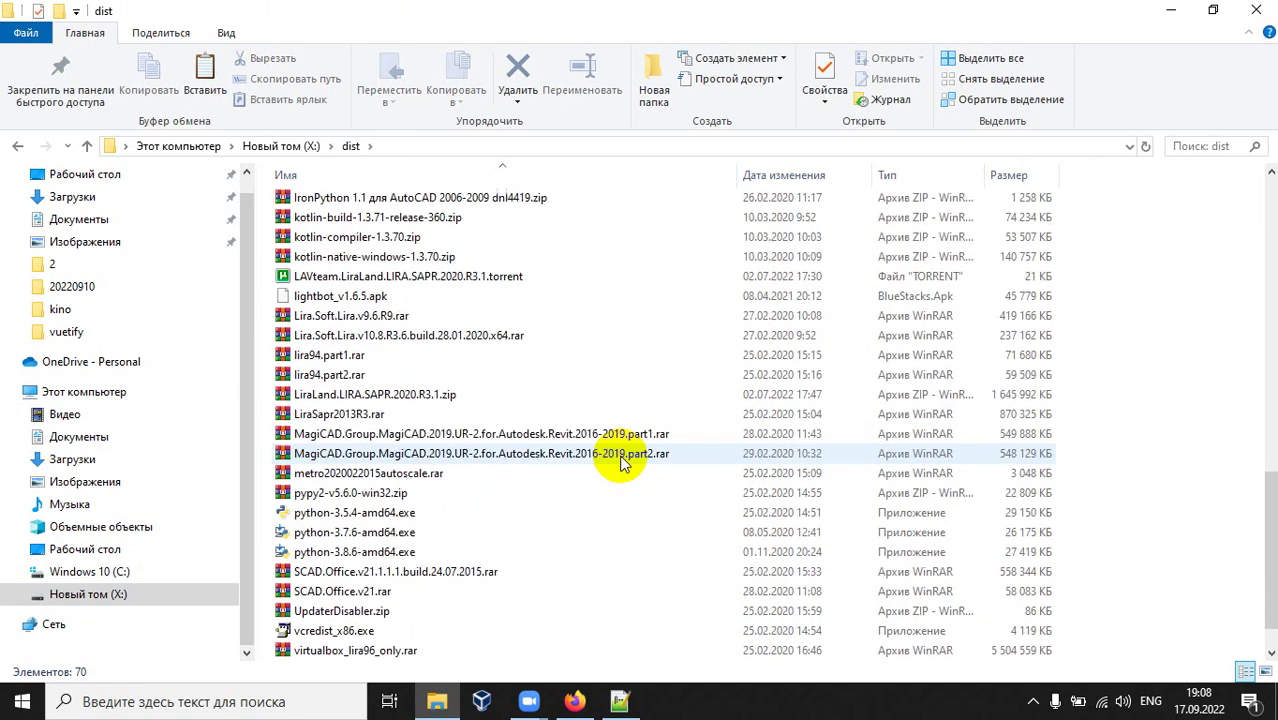
mouse_move(628, 461)
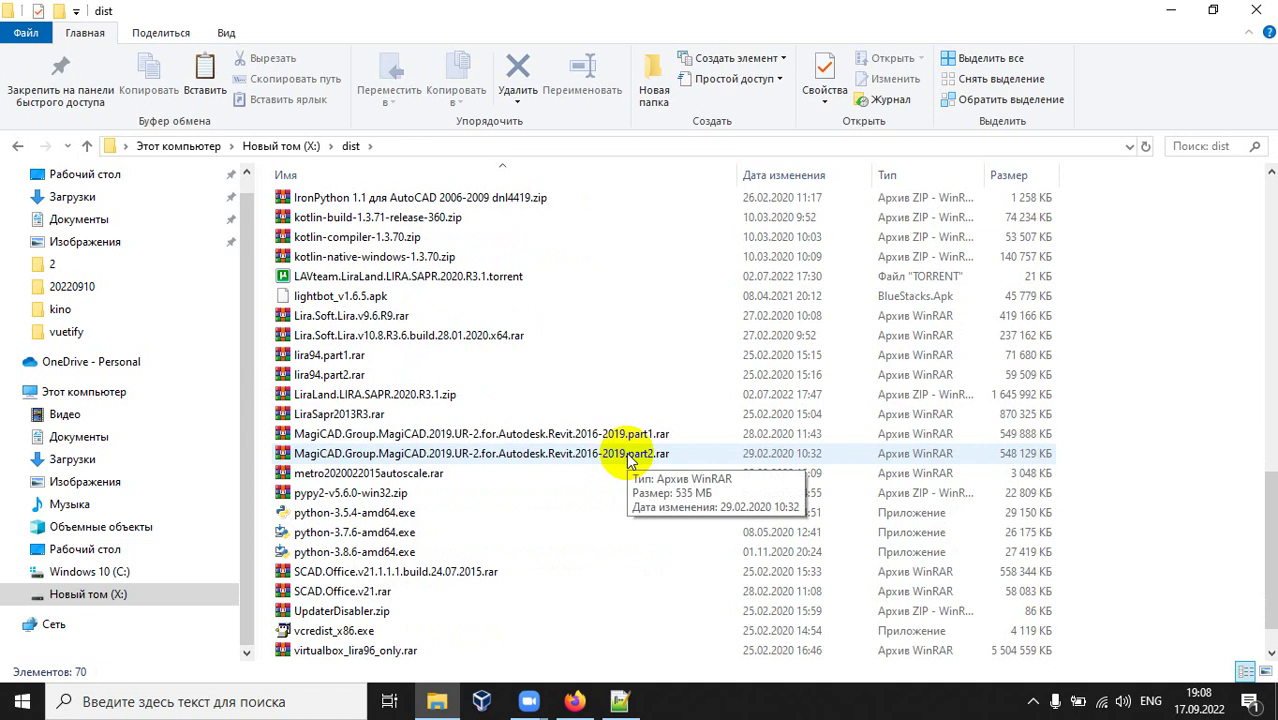
scroll(628, 458, "down", 1)
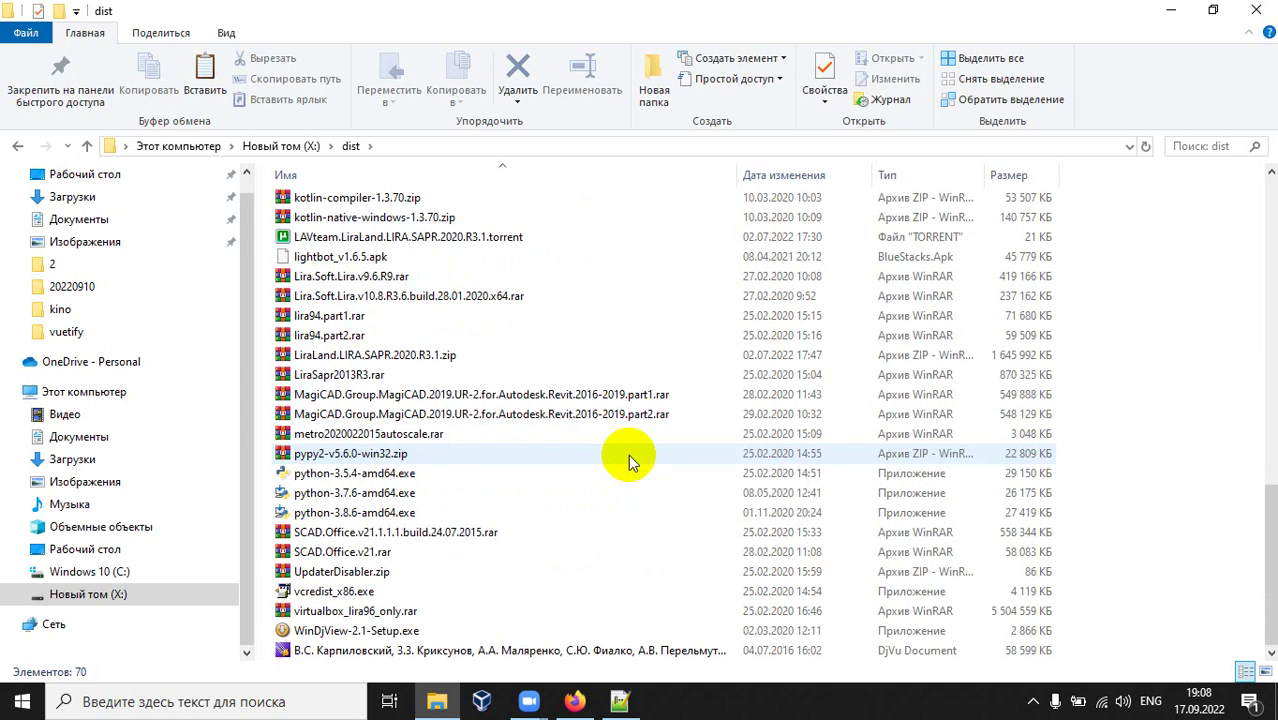
scroll(629, 457, "up", 1)
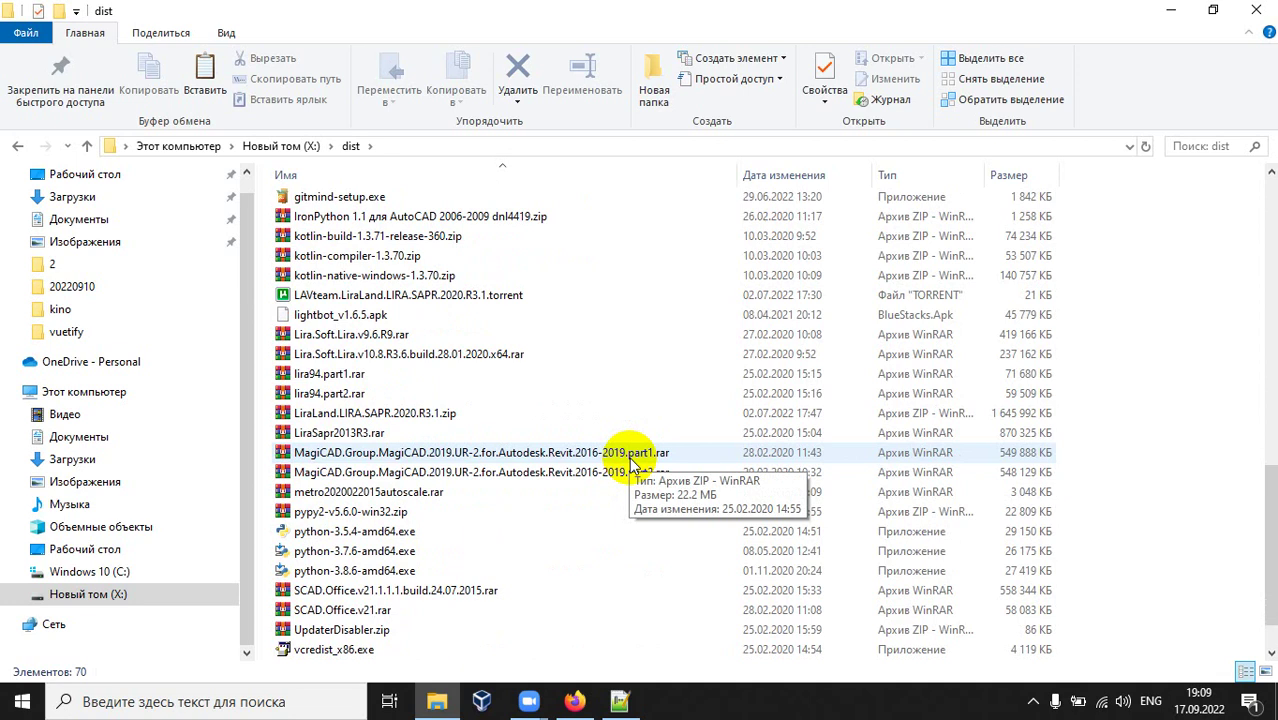
Switch to Firefox, search for "python download" in a new tab and download Python 3.10.7 from Python.org
left_click(575, 701)
double_click(278, 14)
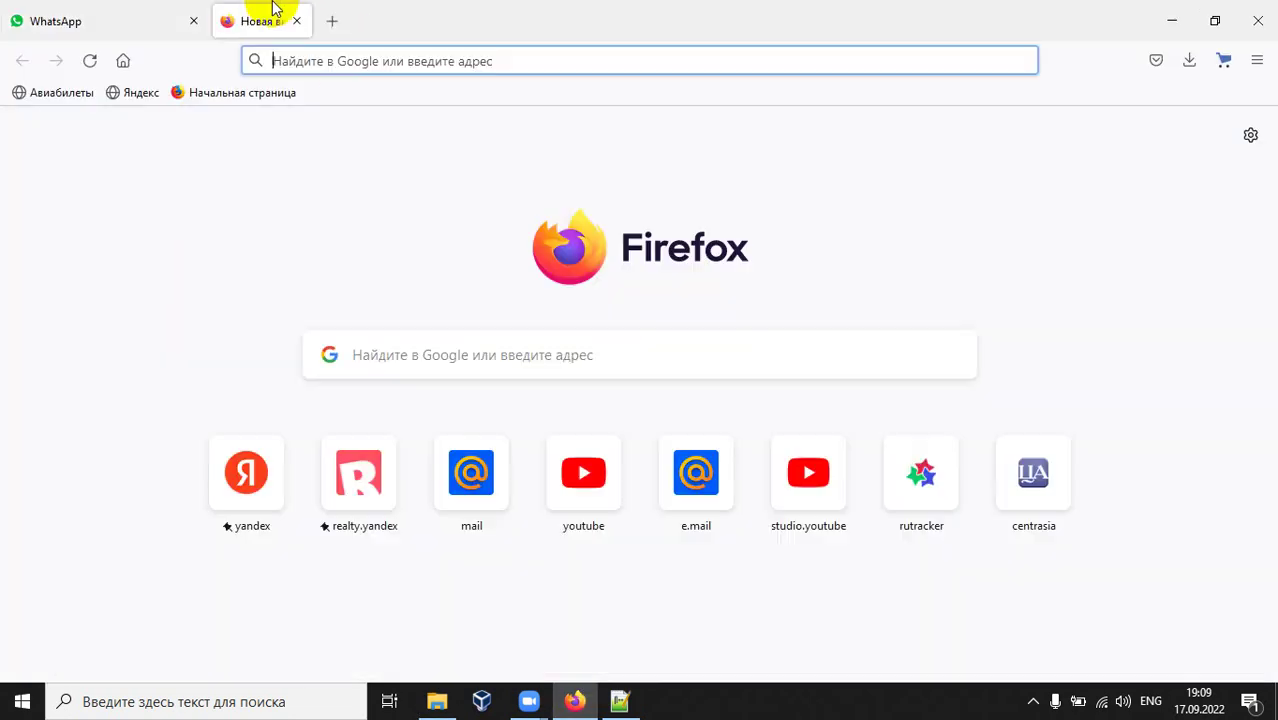
type("py")
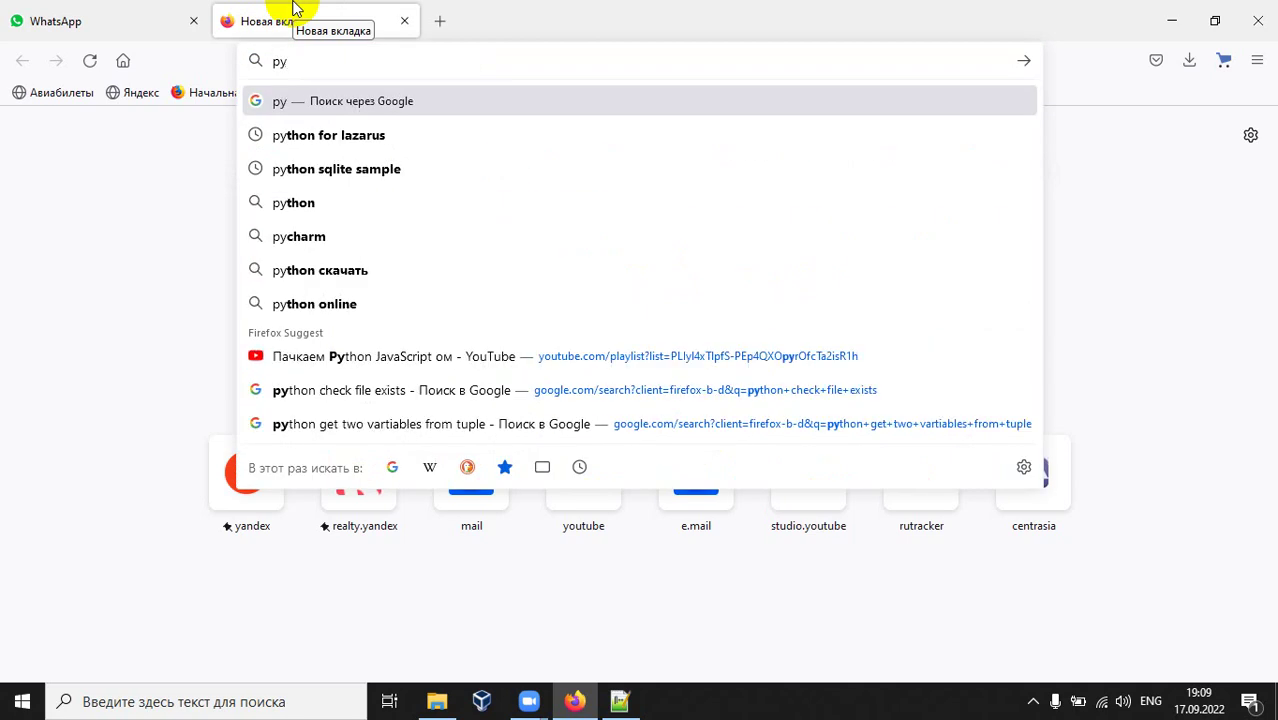
type("thon")
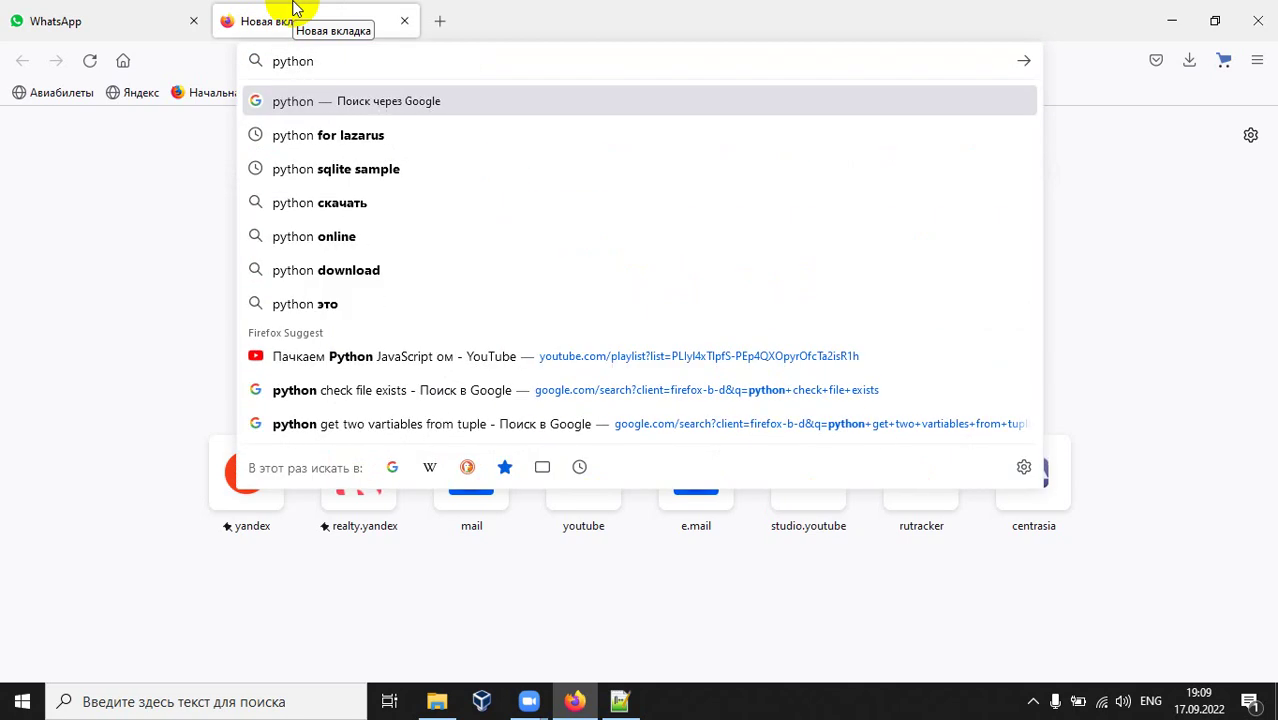
type(" down")
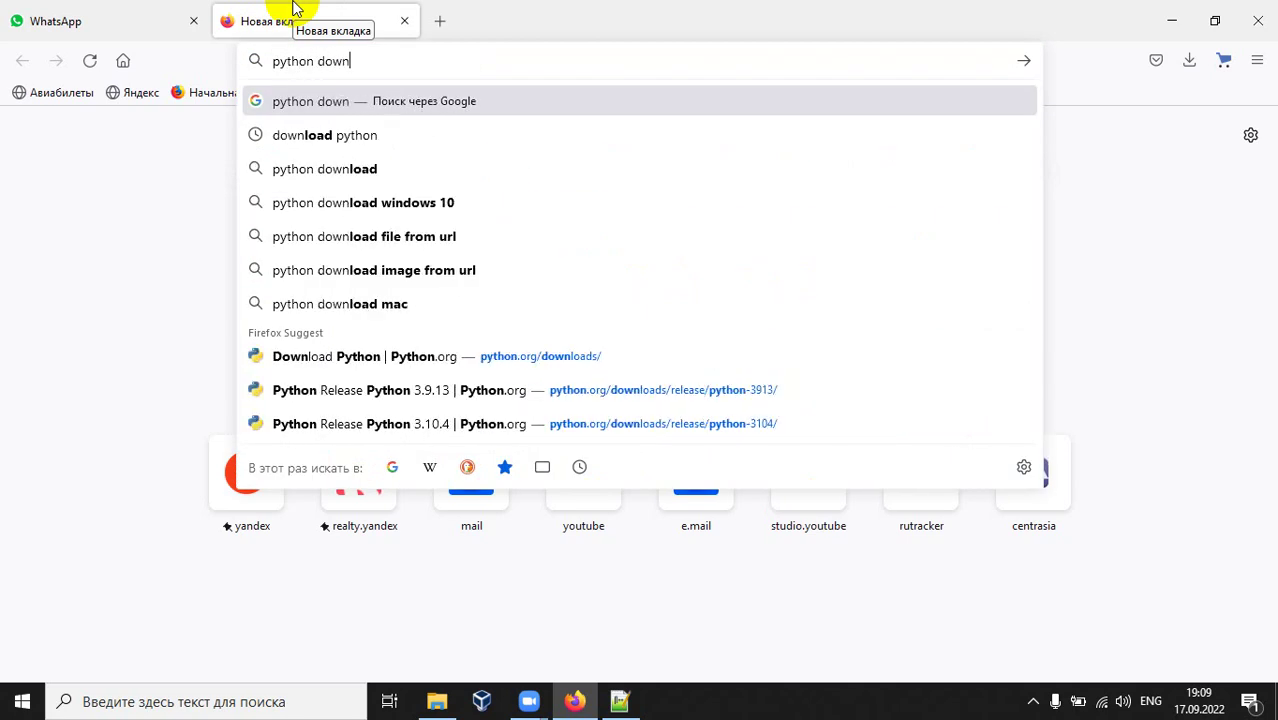
type("load")
key("Return")
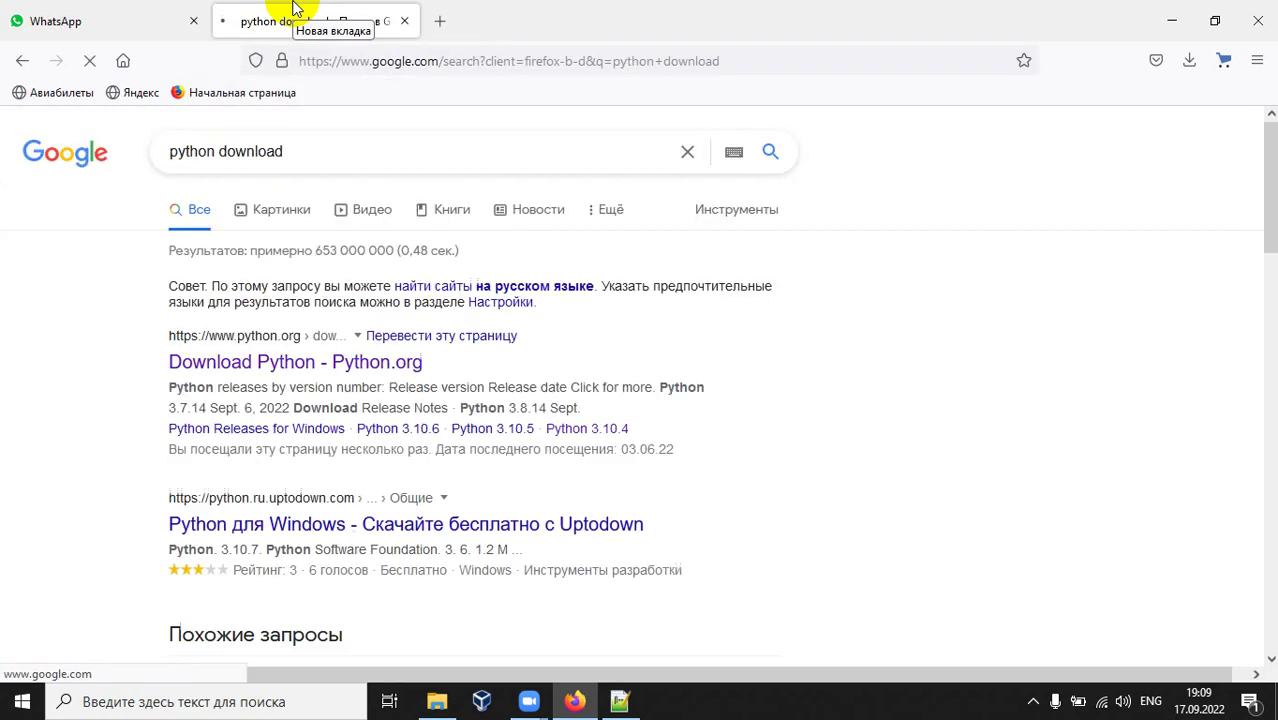
left_click(364, 363)
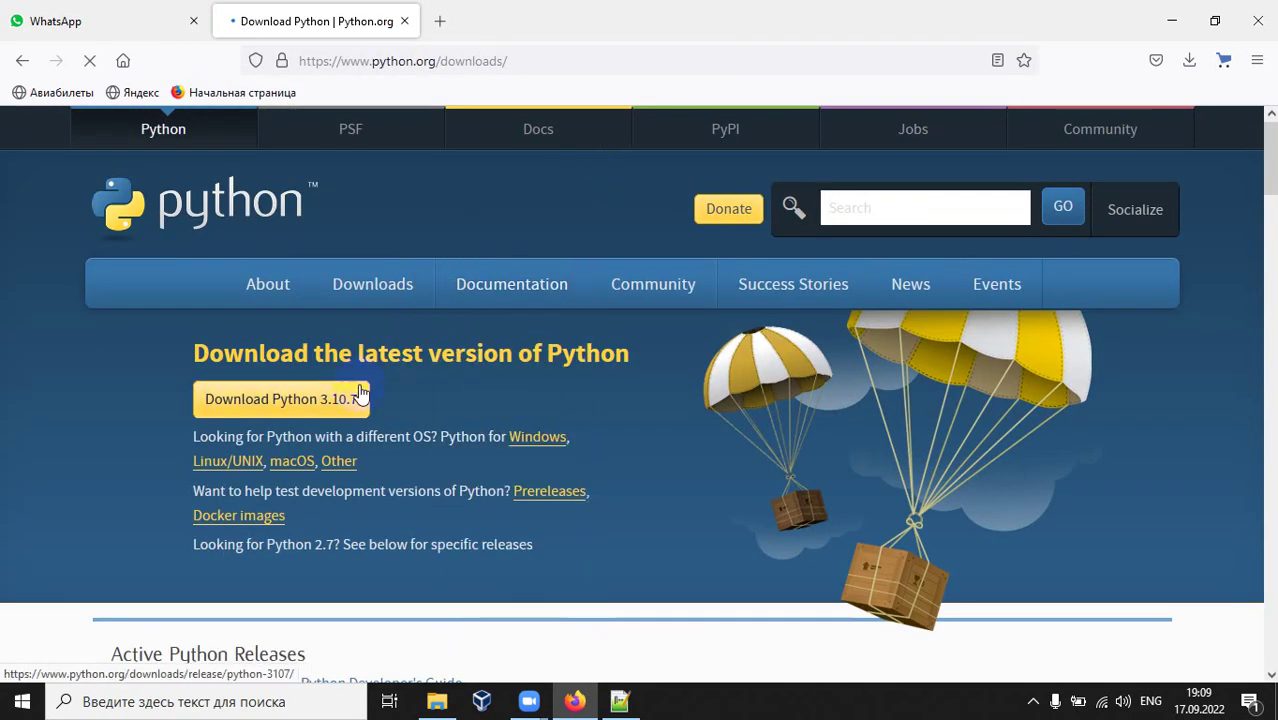
left_click(337, 400)
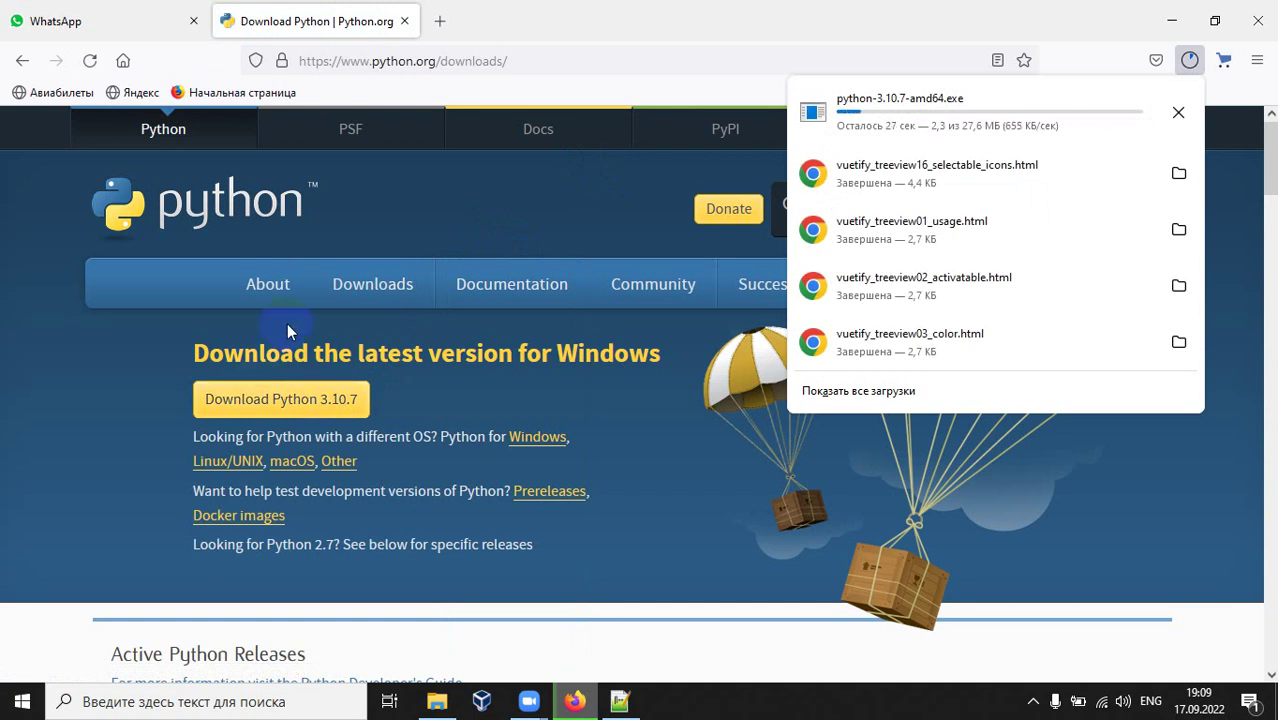
Switch to File Explorer, open the Python27 folder on the C: drive and view its full path
left_click(437, 701)
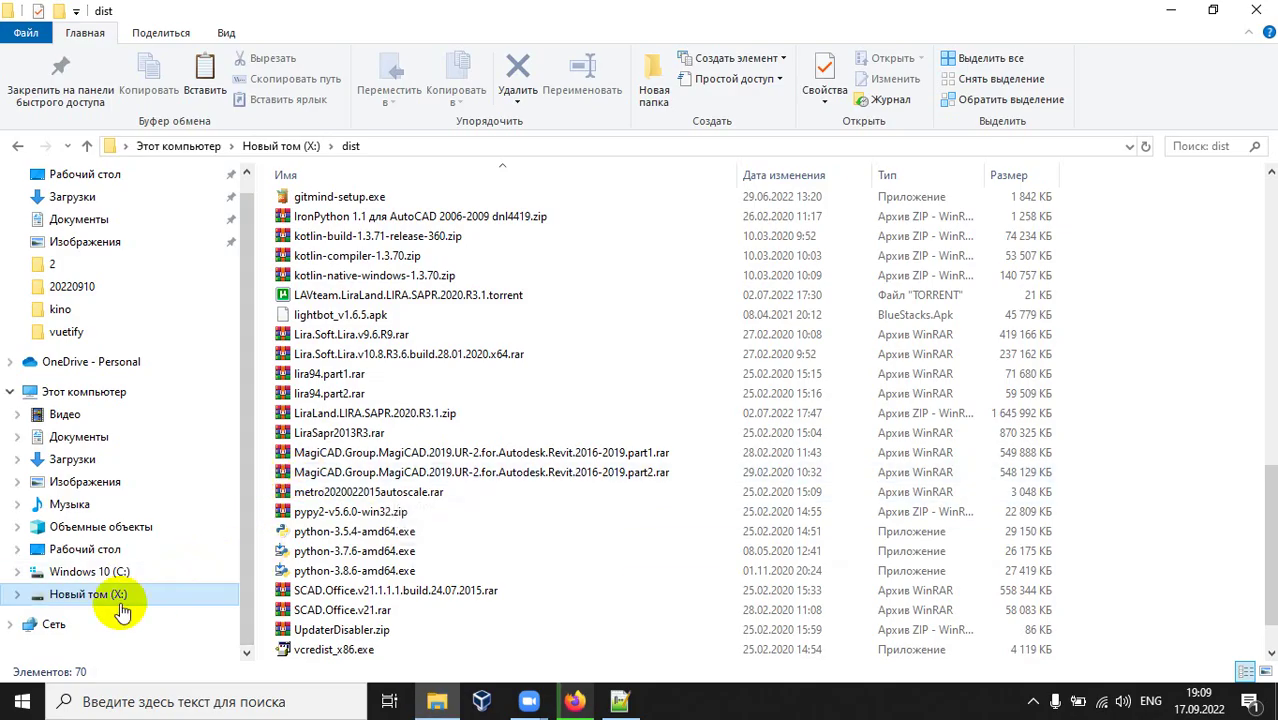
left_click(118, 604)
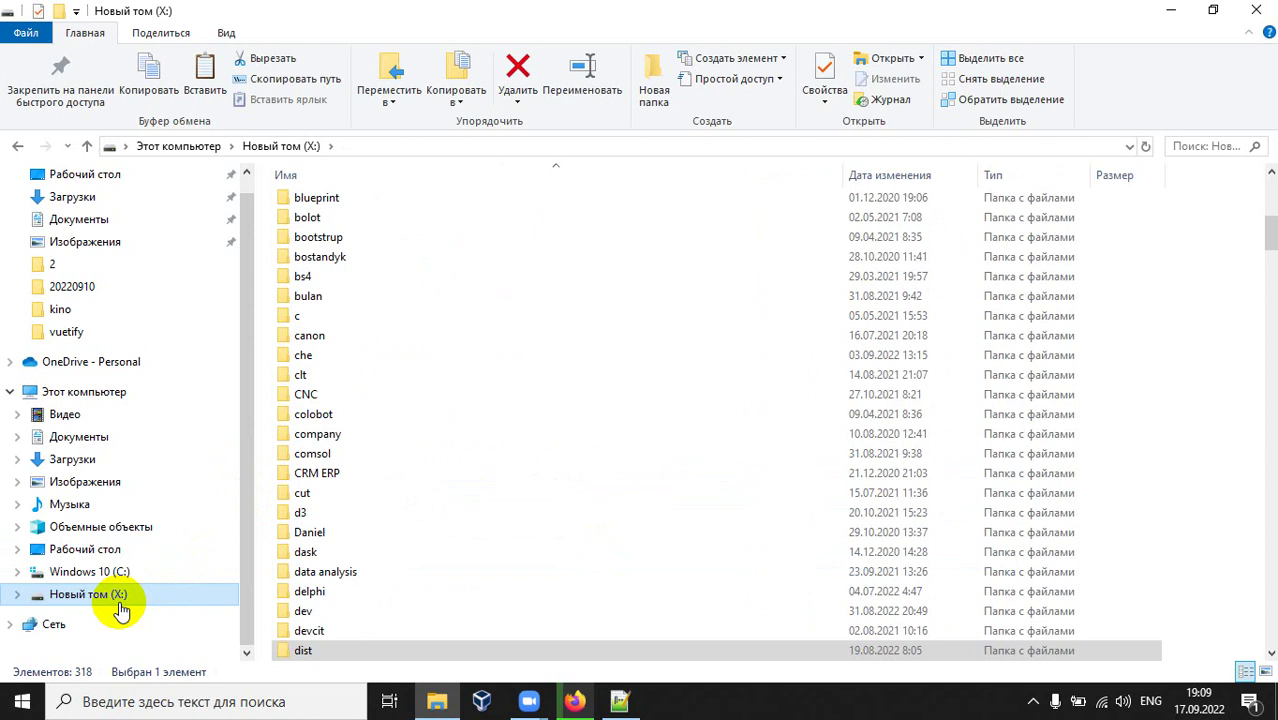
left_click(112, 574)
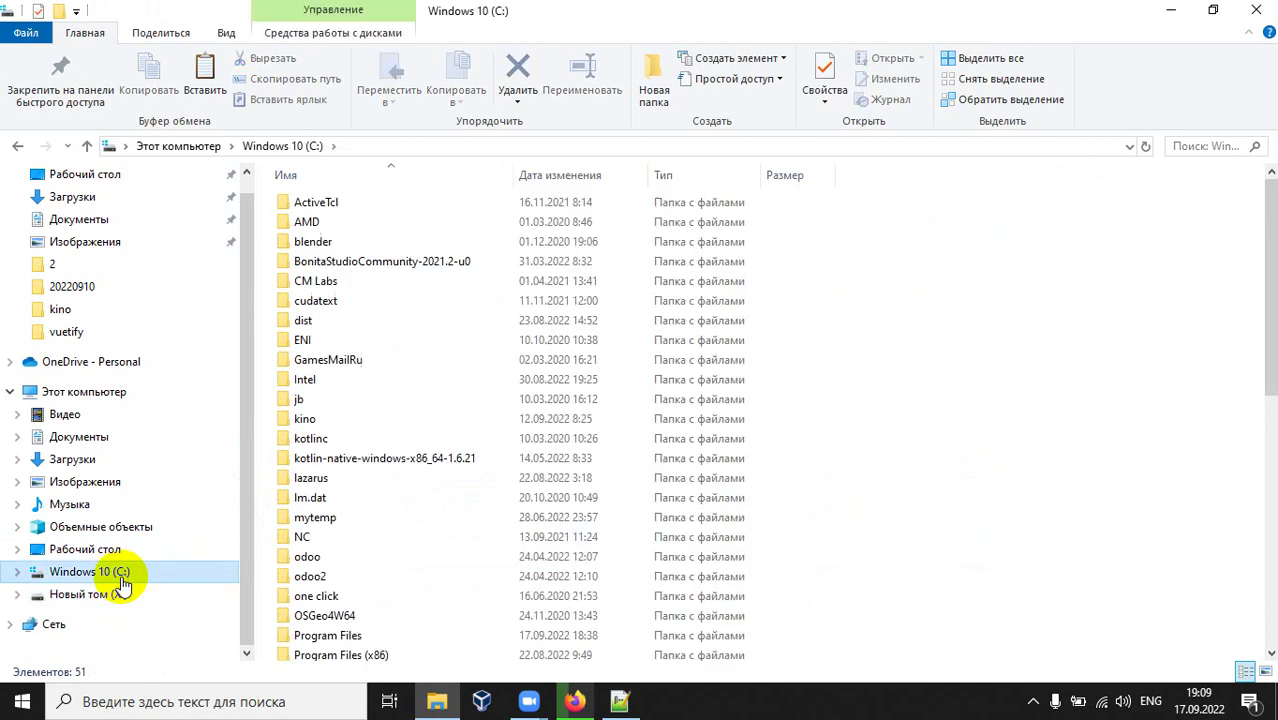
scroll(508, 496, "down", 3)
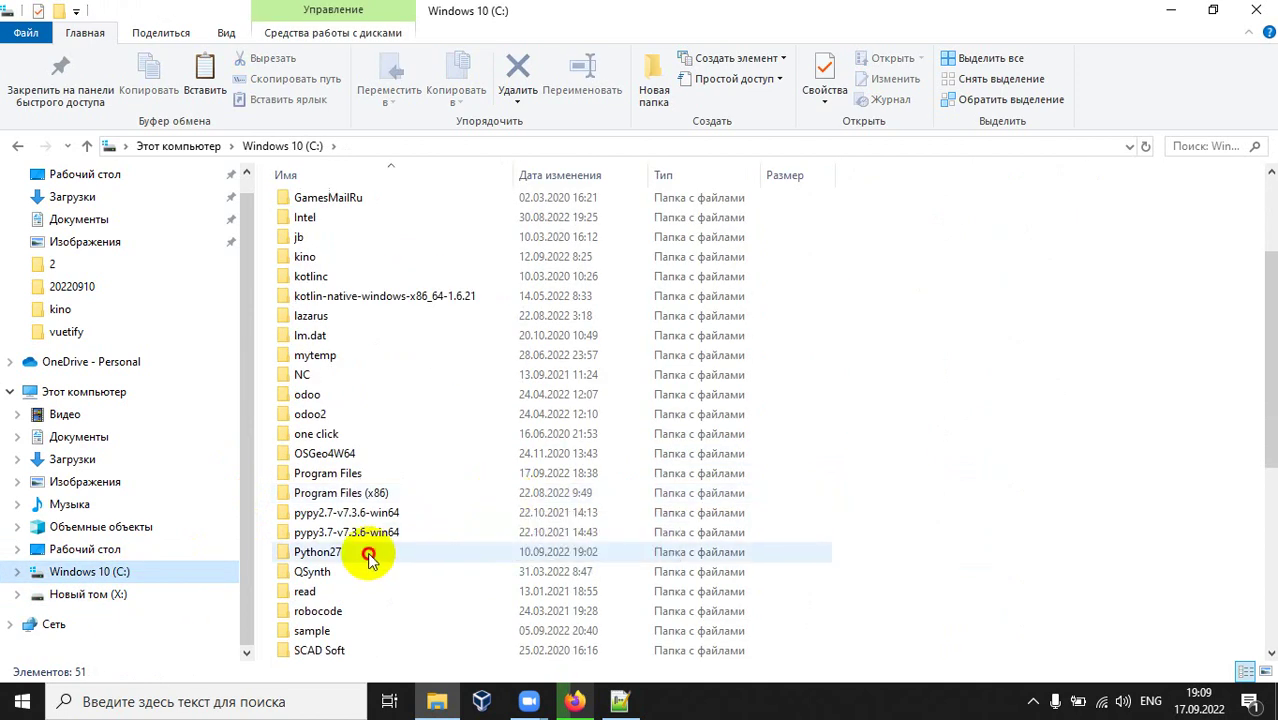
double_click(406, 552)
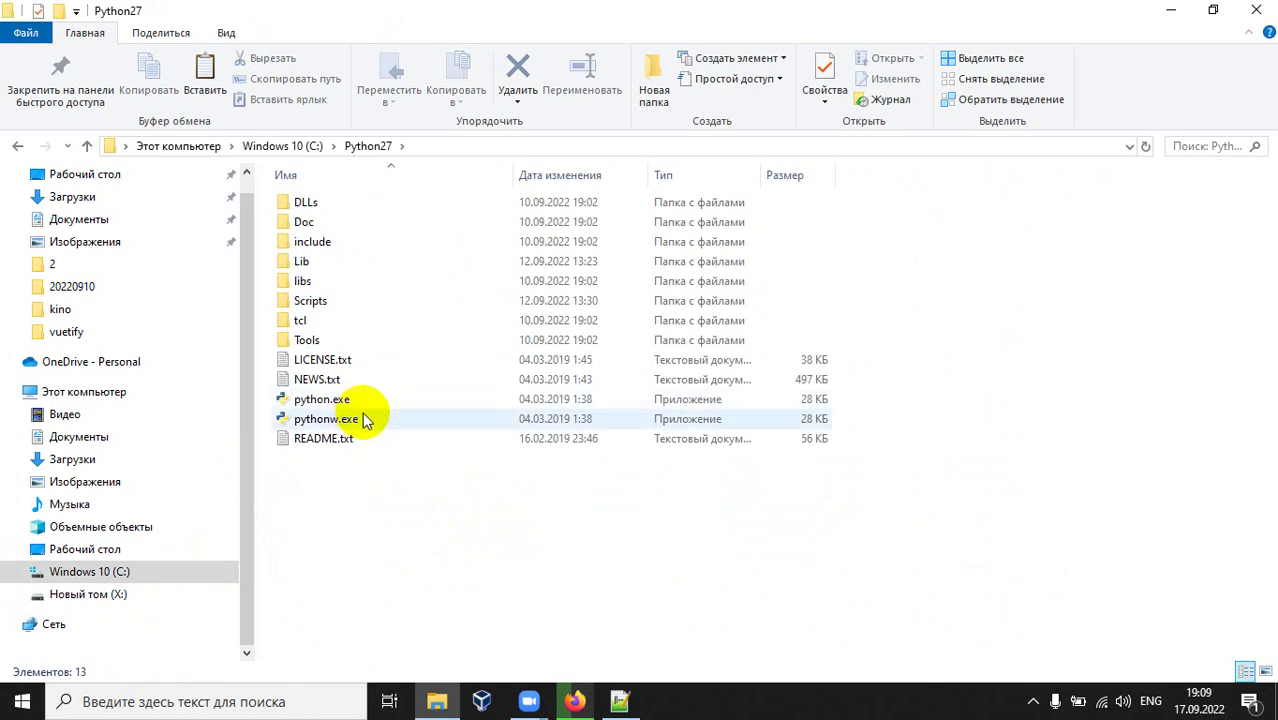
left_click(510, 146)
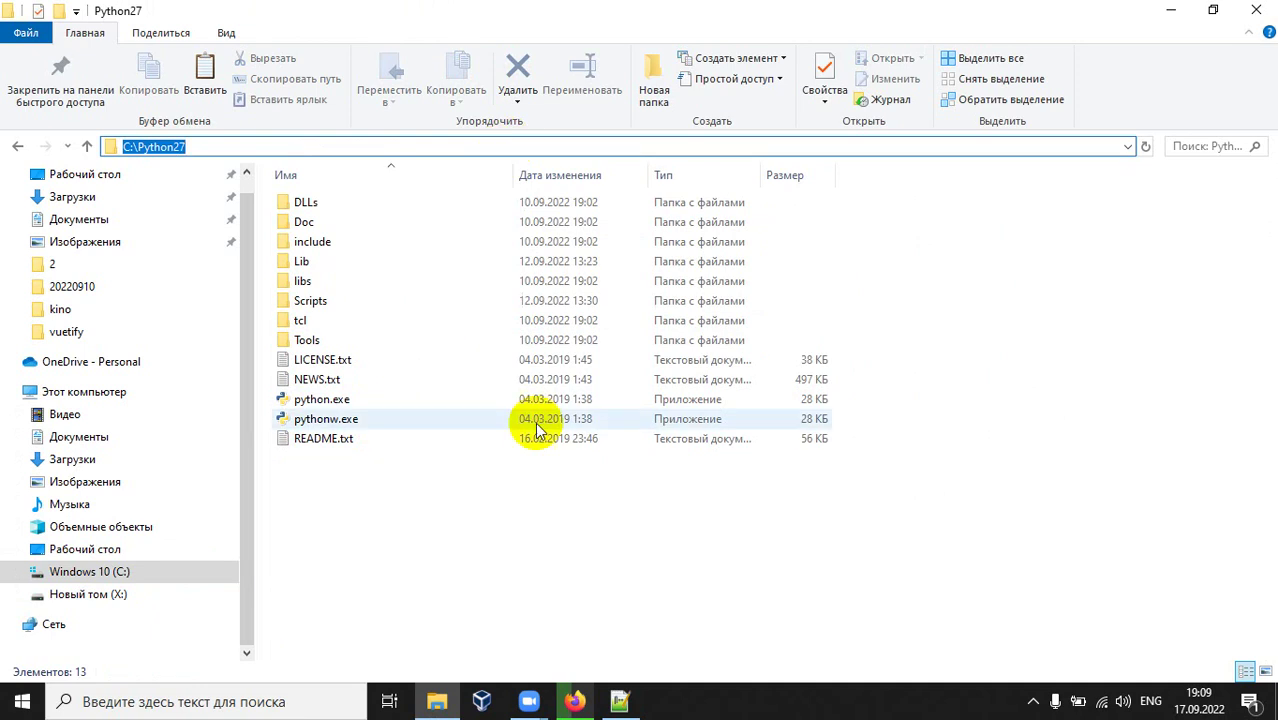
left_click(530, 520)
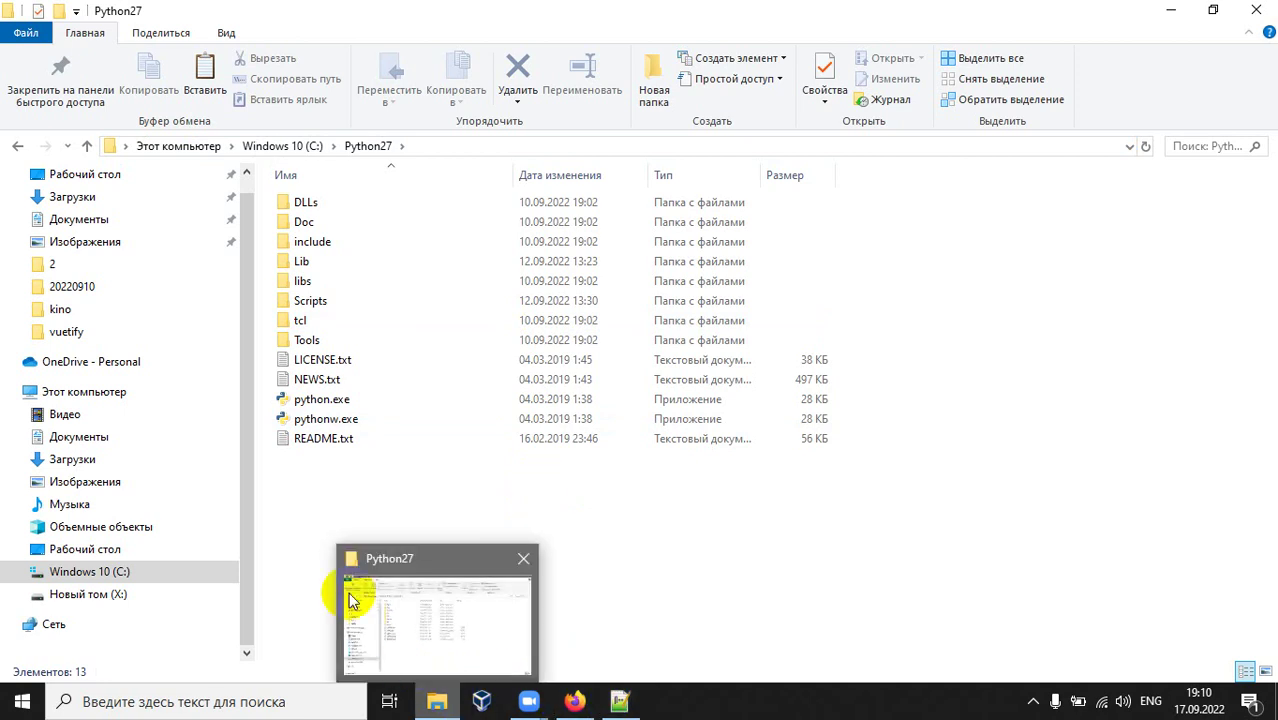
Select the python-3.10.7-amd64.exe installer in the Downloads folder
left_click(84, 198)
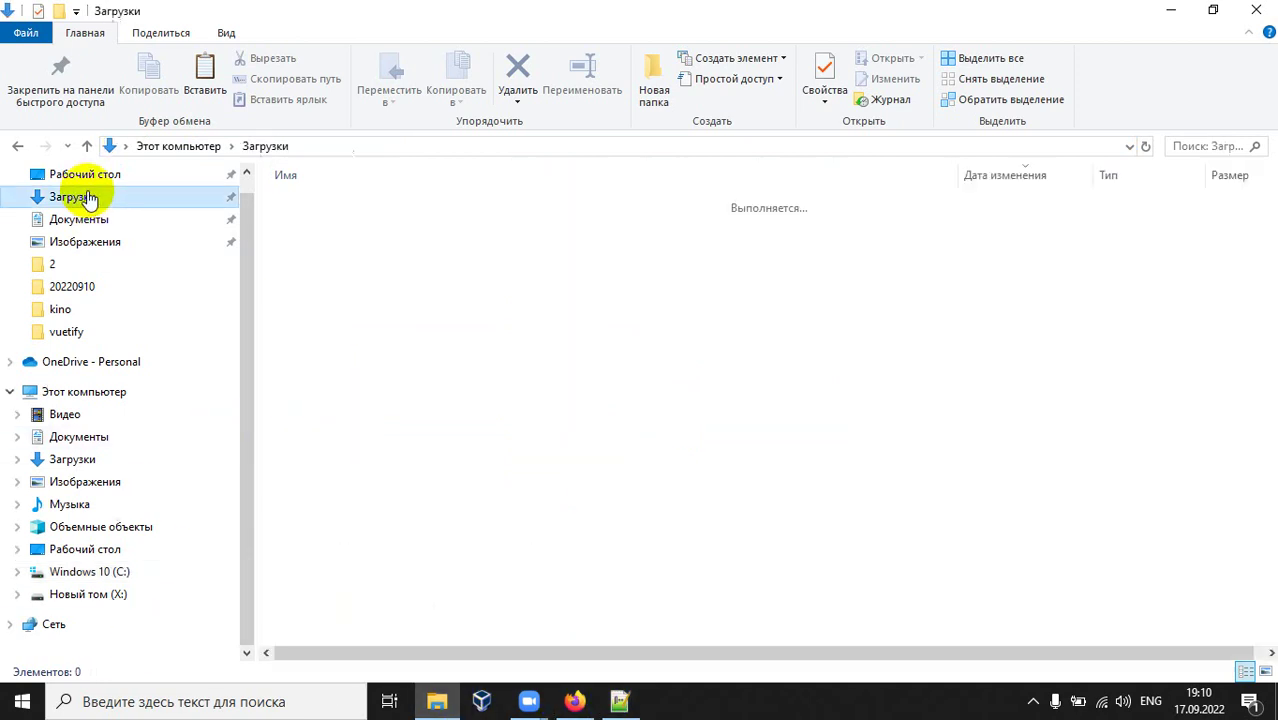
left_click(372, 232)
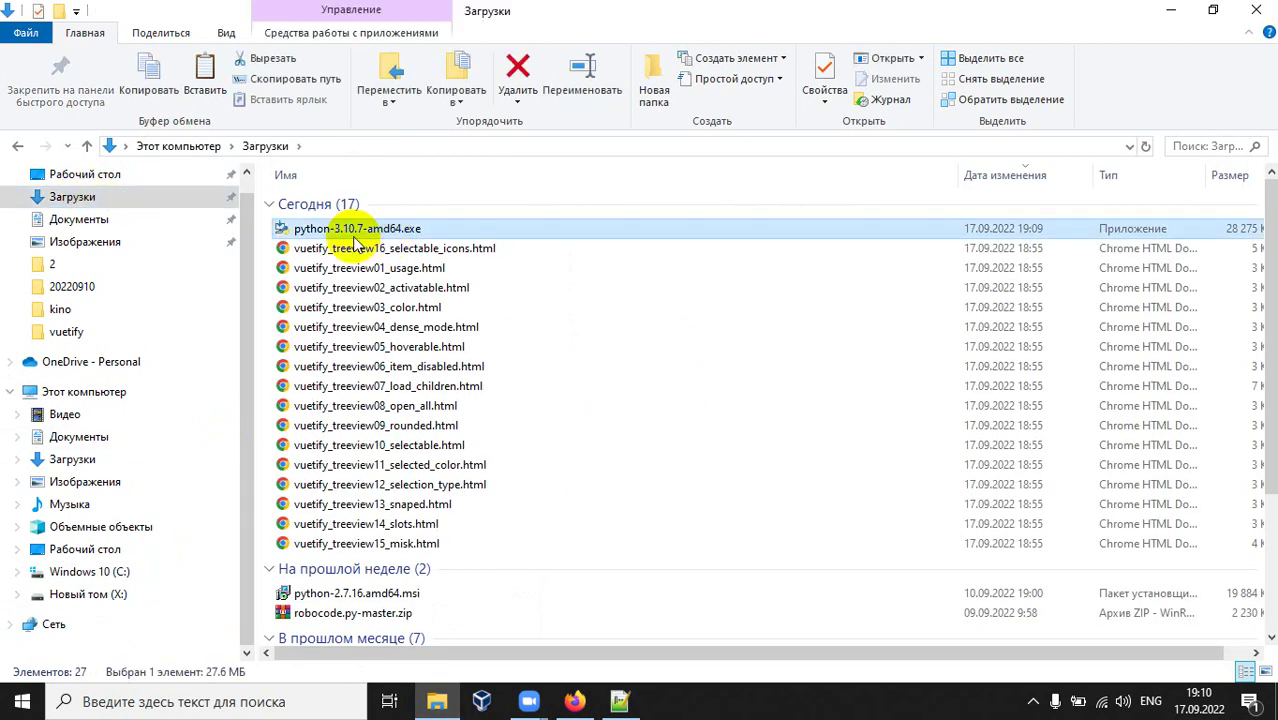
Open the robocode folder on the X: drive
left_click(90, 594)
scroll(436, 492, "down", 20)
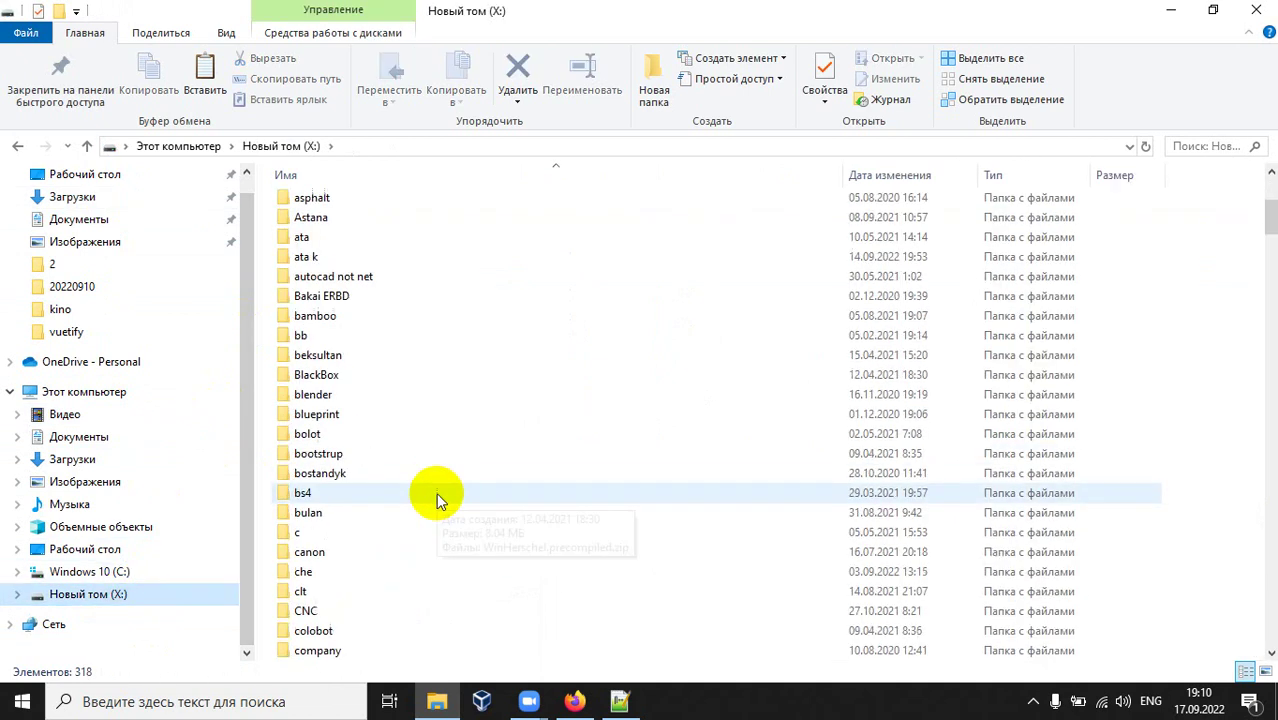
scroll(420, 486, "down", 16)
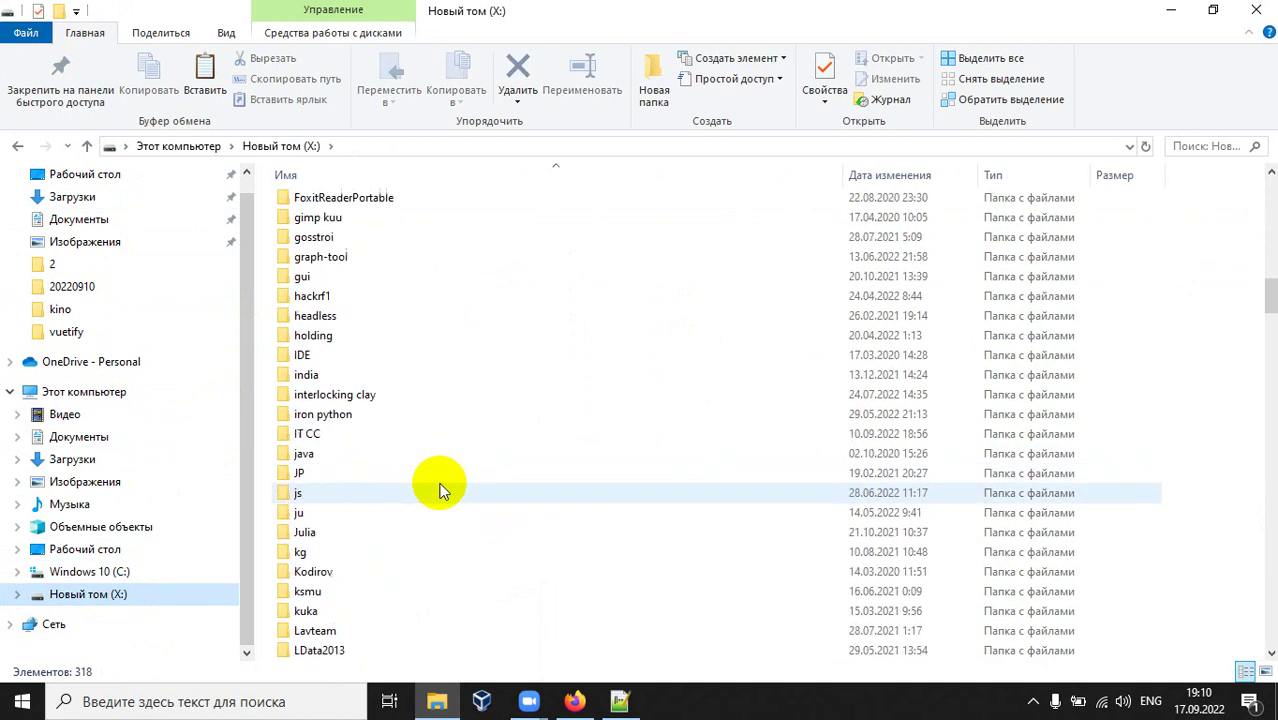
scroll(440, 490, "down", 7)
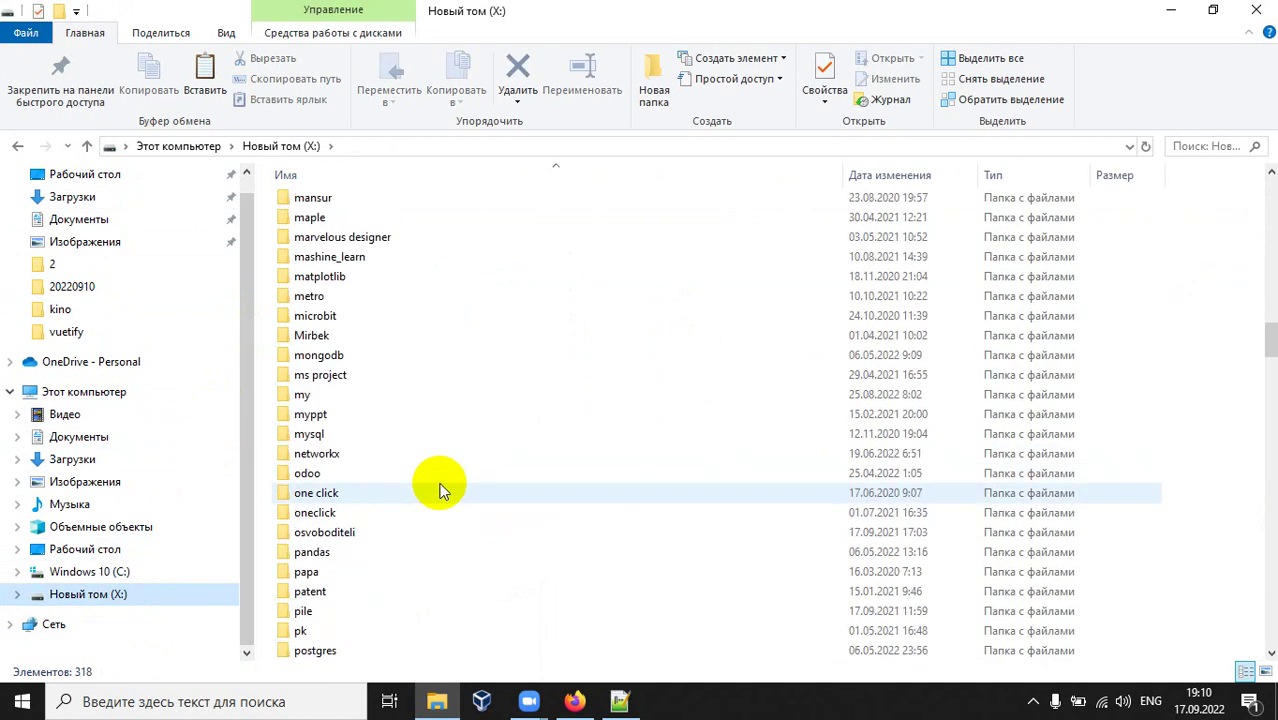
double_click(379, 591)
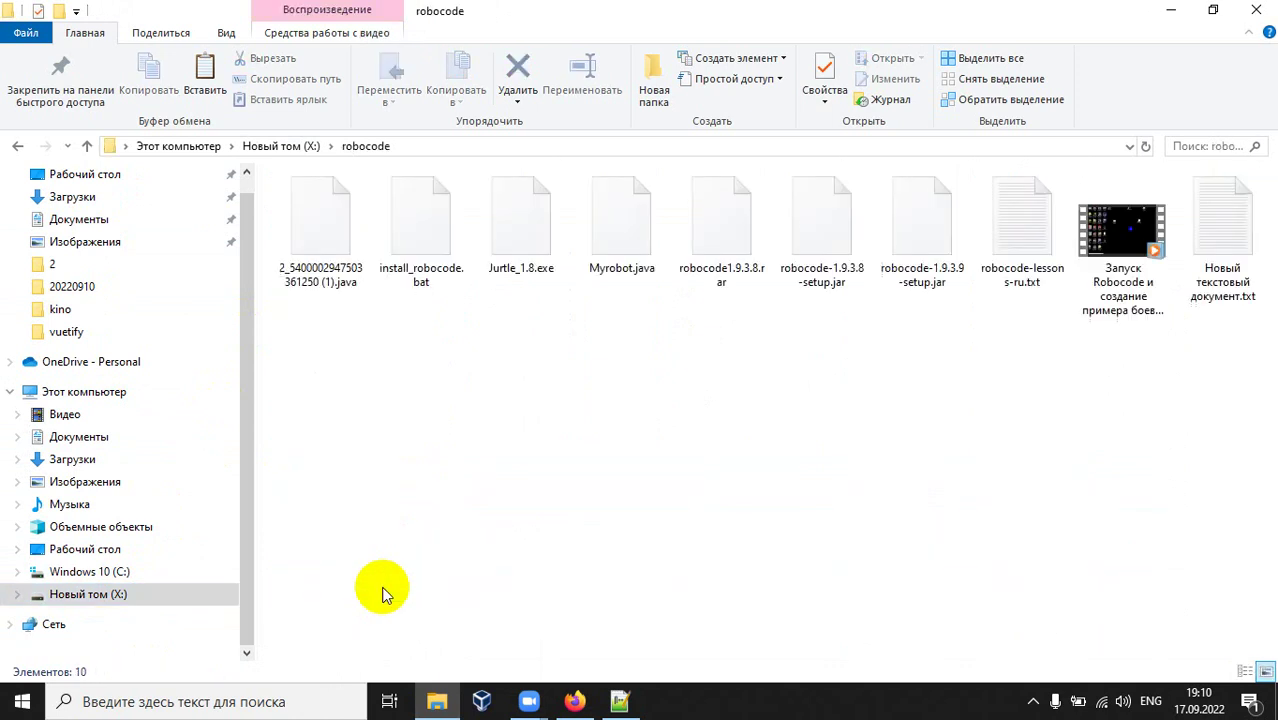
Open the innermost Python-Robocode folder inside IT CC\Python-Robocode-PyQt-Robocode on the X: drive
left_click(292, 146)
scroll(431, 417, "up", 12)
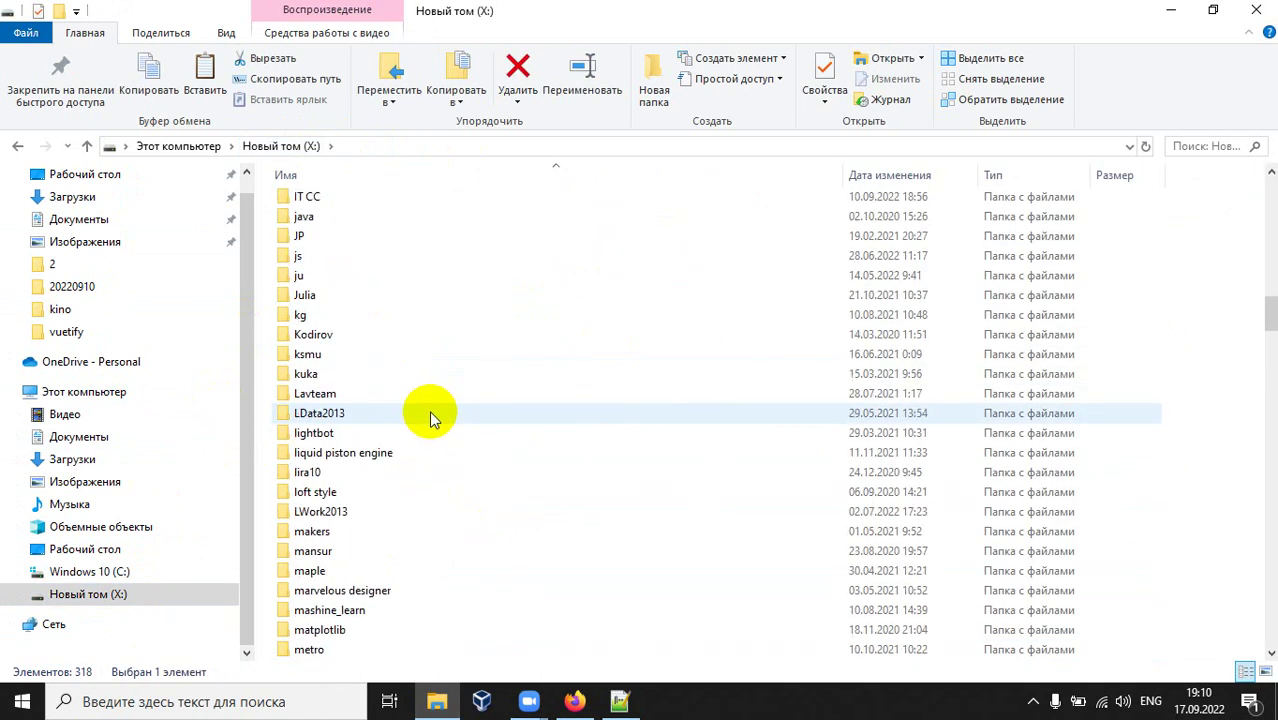
double_click(322, 374)
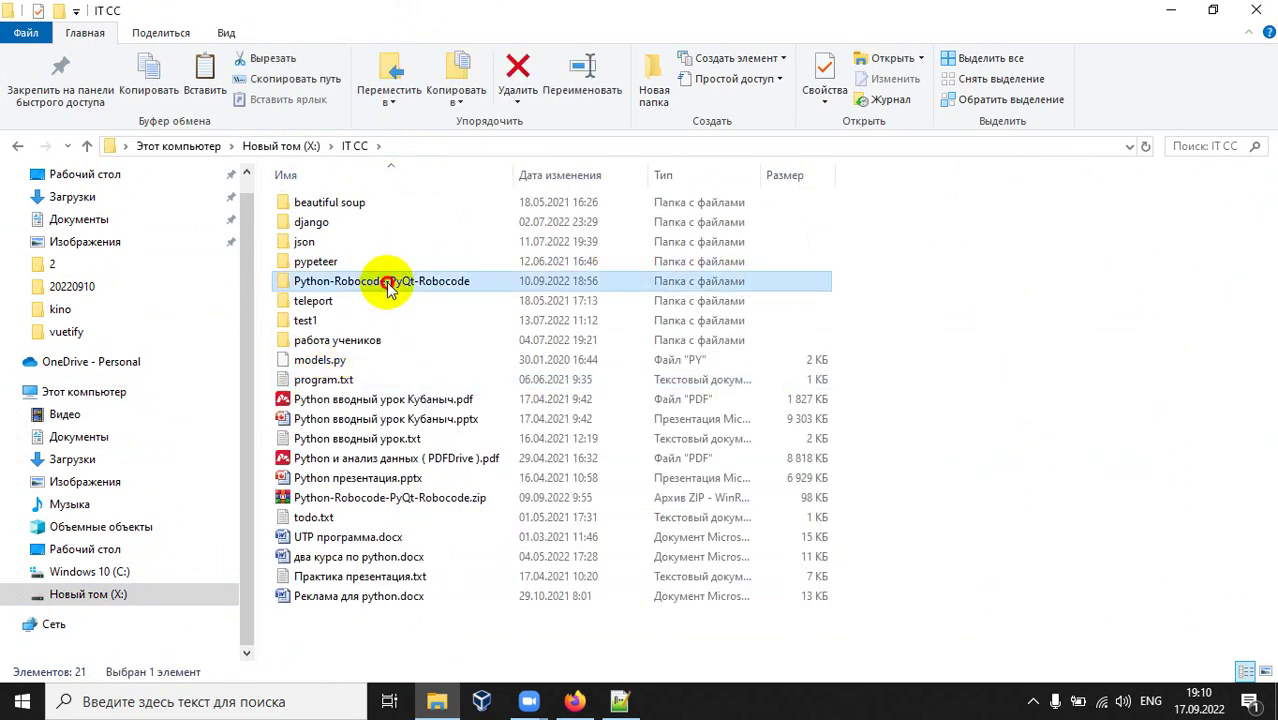
double_click(386, 282)
left_click(430, 204)
double_click(430, 204)
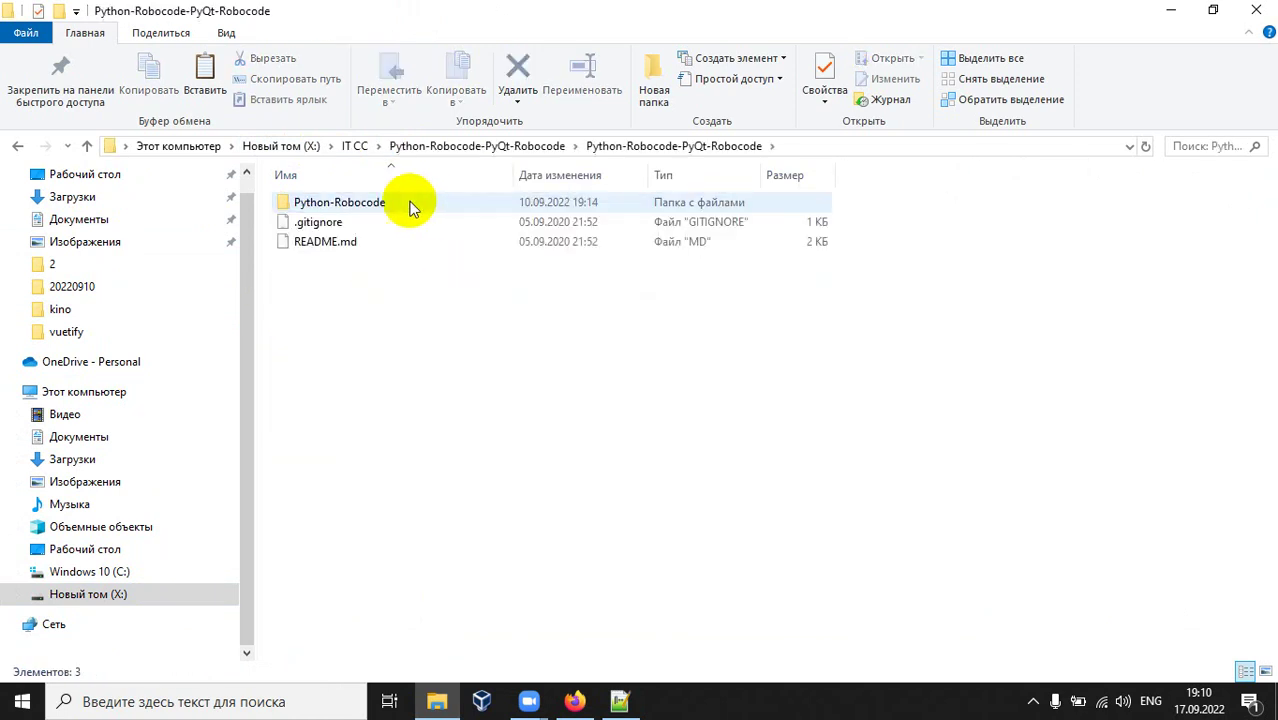
double_click(410, 203)
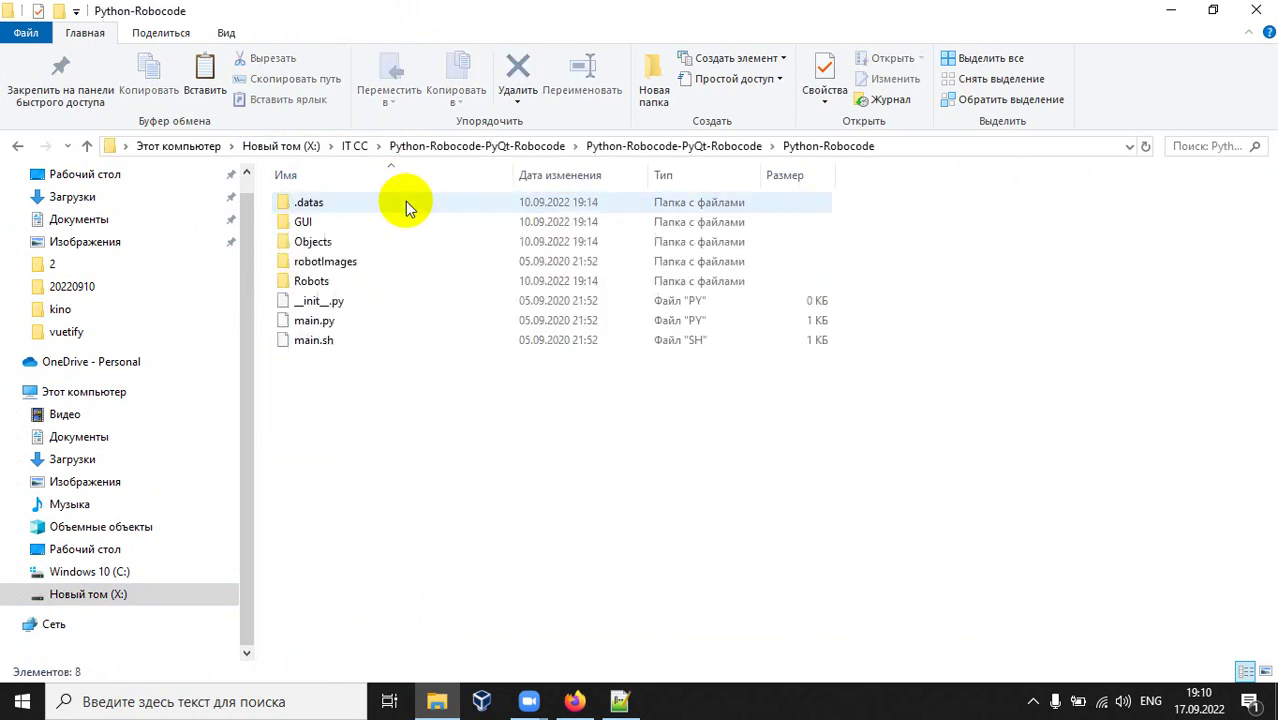
right_click(318, 321)
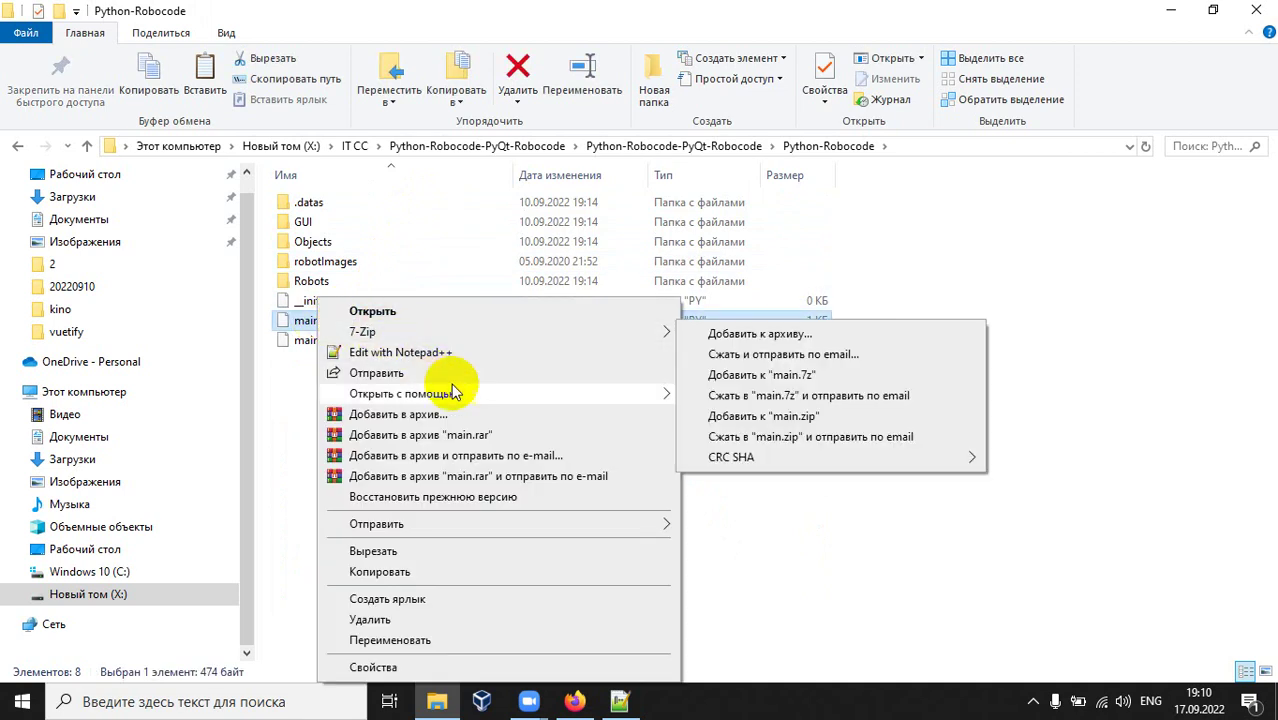
mouse_move(458, 394)
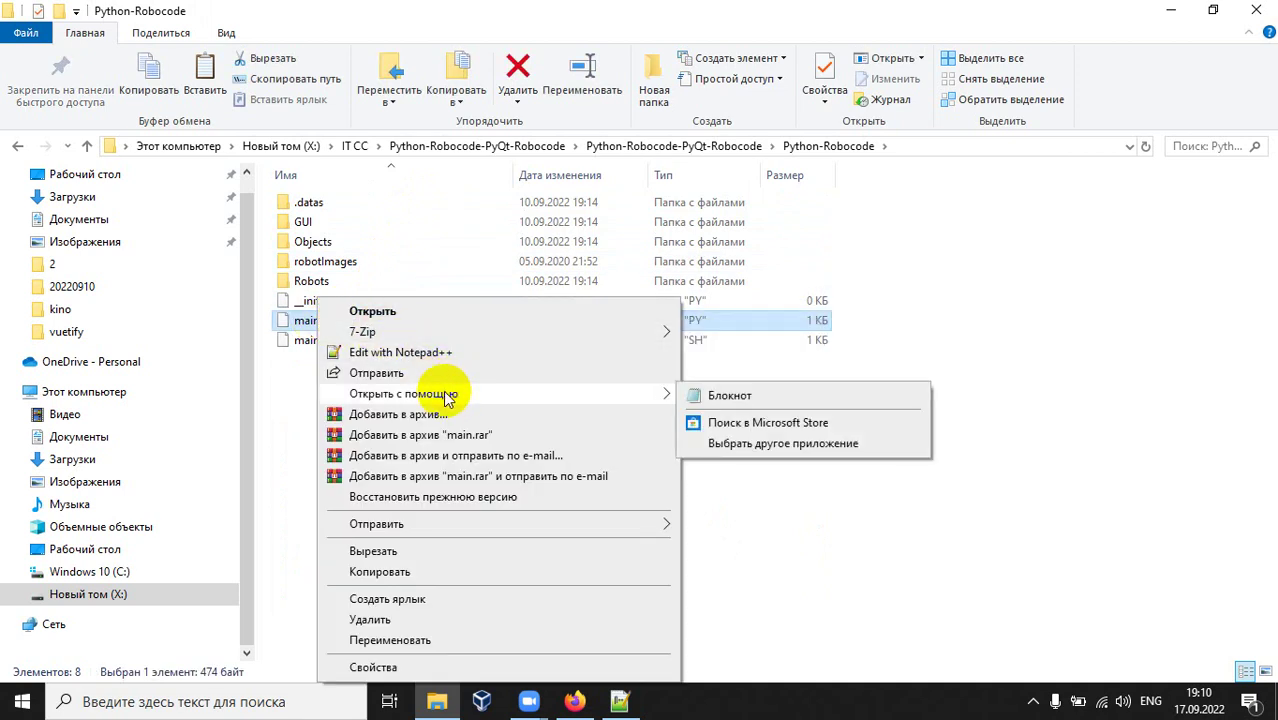
left_click(297, 405)
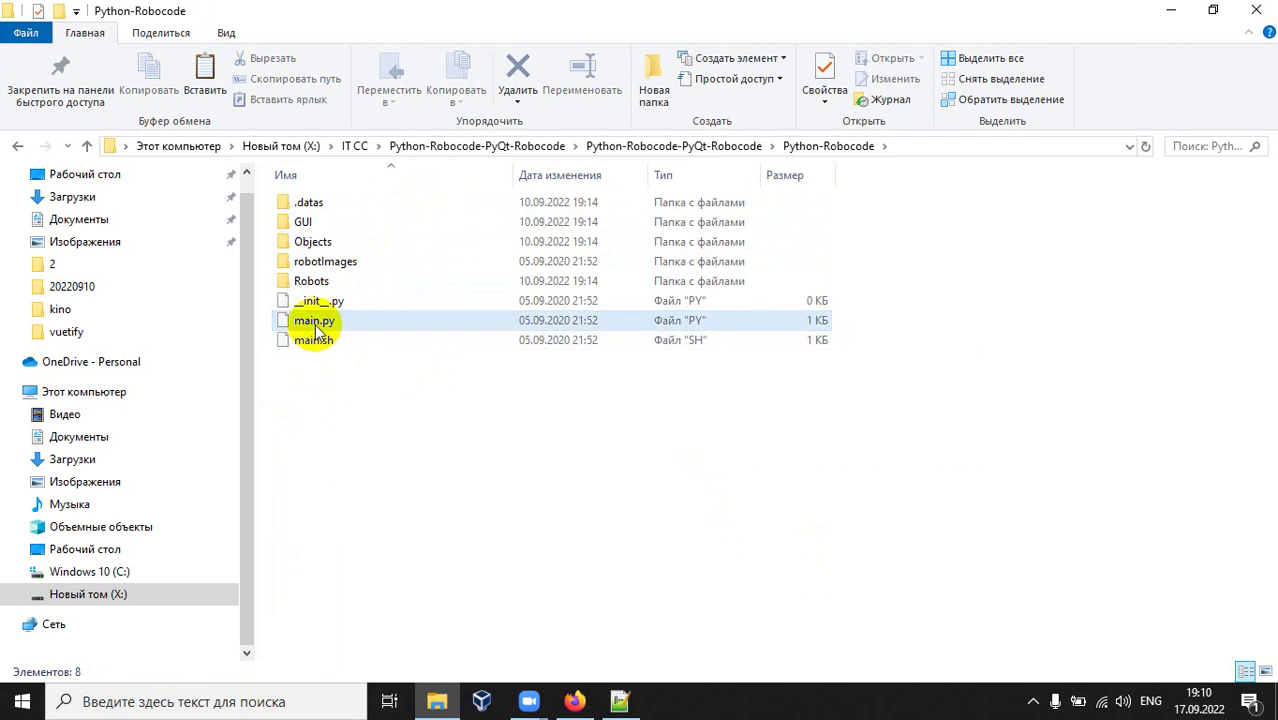
Launch IDLE (Python GUI) from the recently added programs
left_click(128, 702)
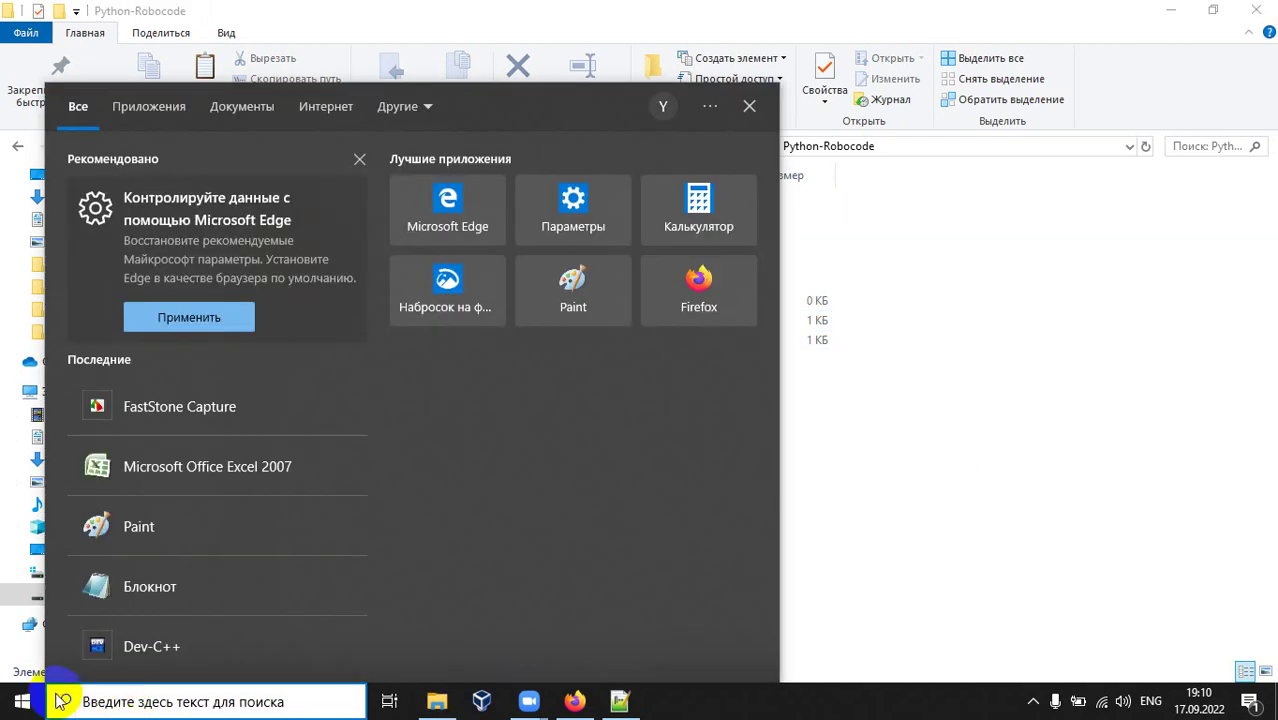
left_click(20, 702)
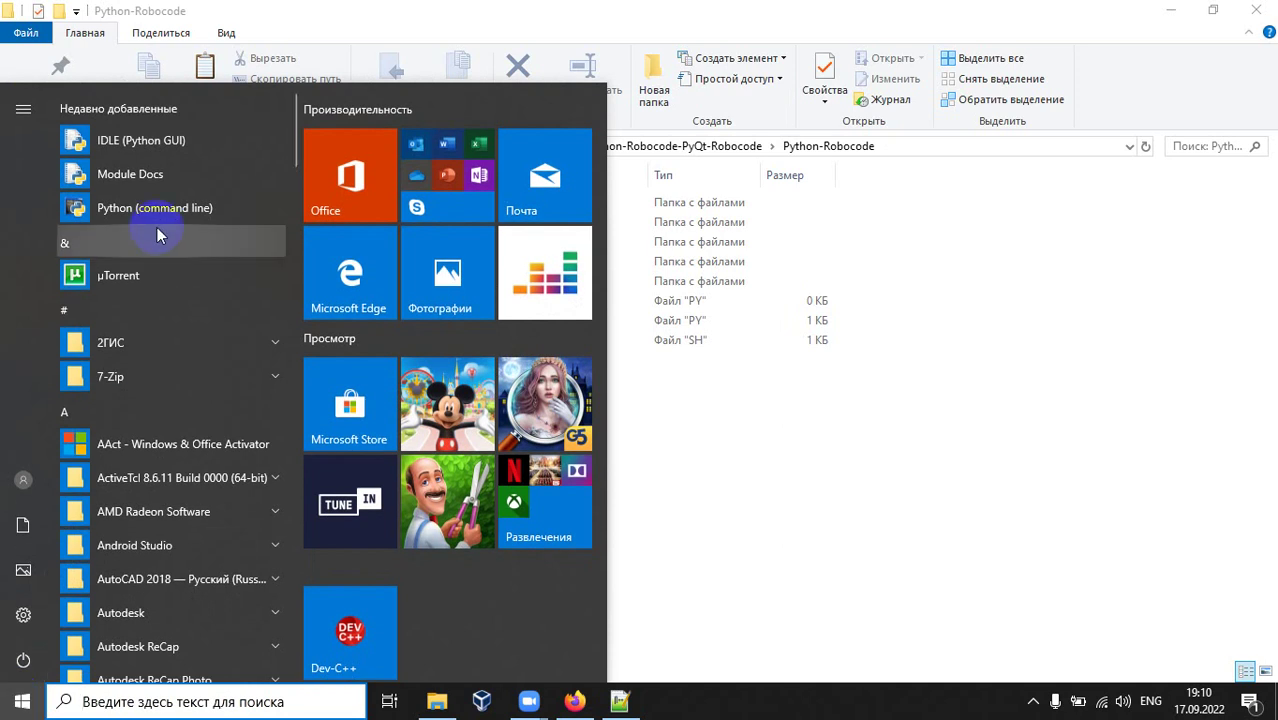
left_click(168, 140)
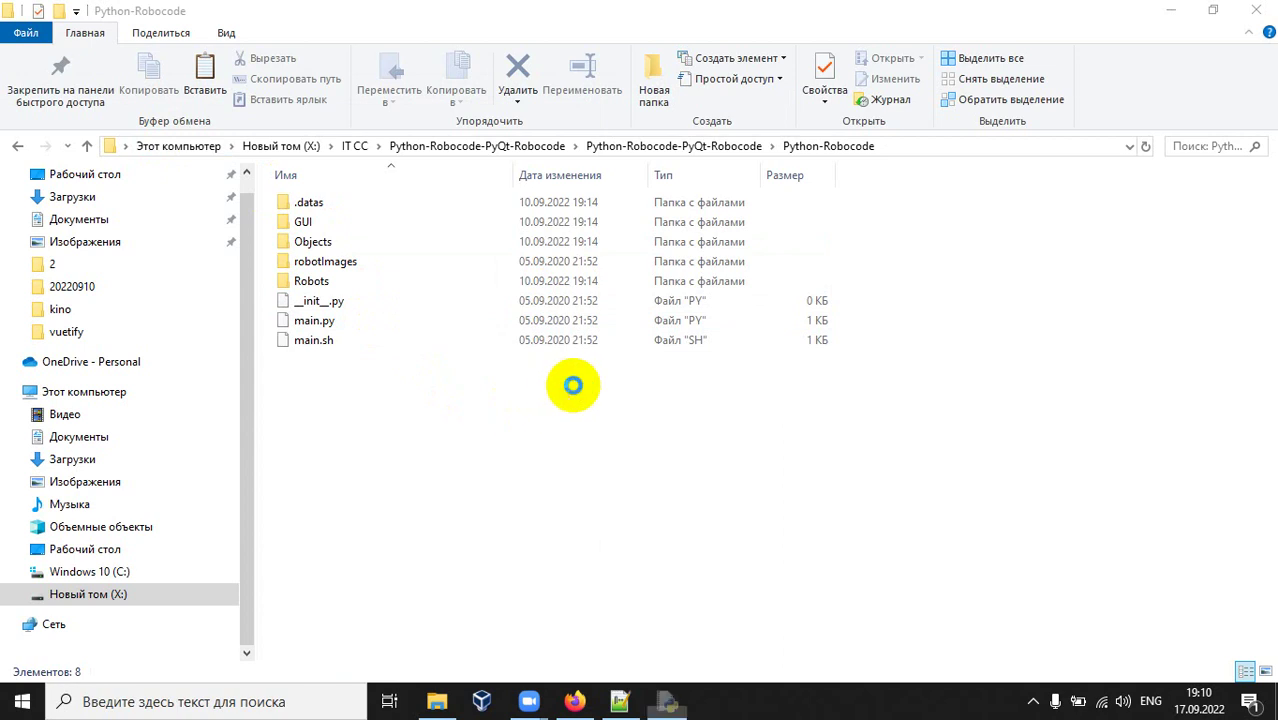
left_click(144, 38)
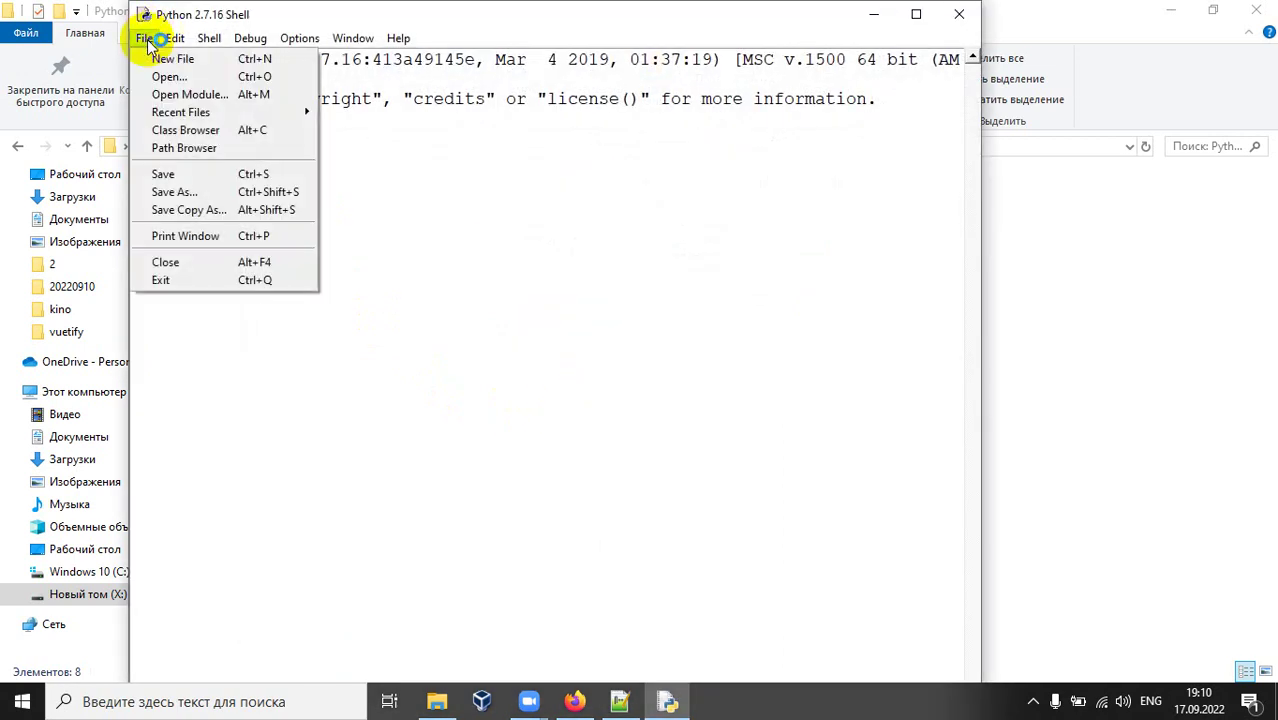
left_click(178, 60)
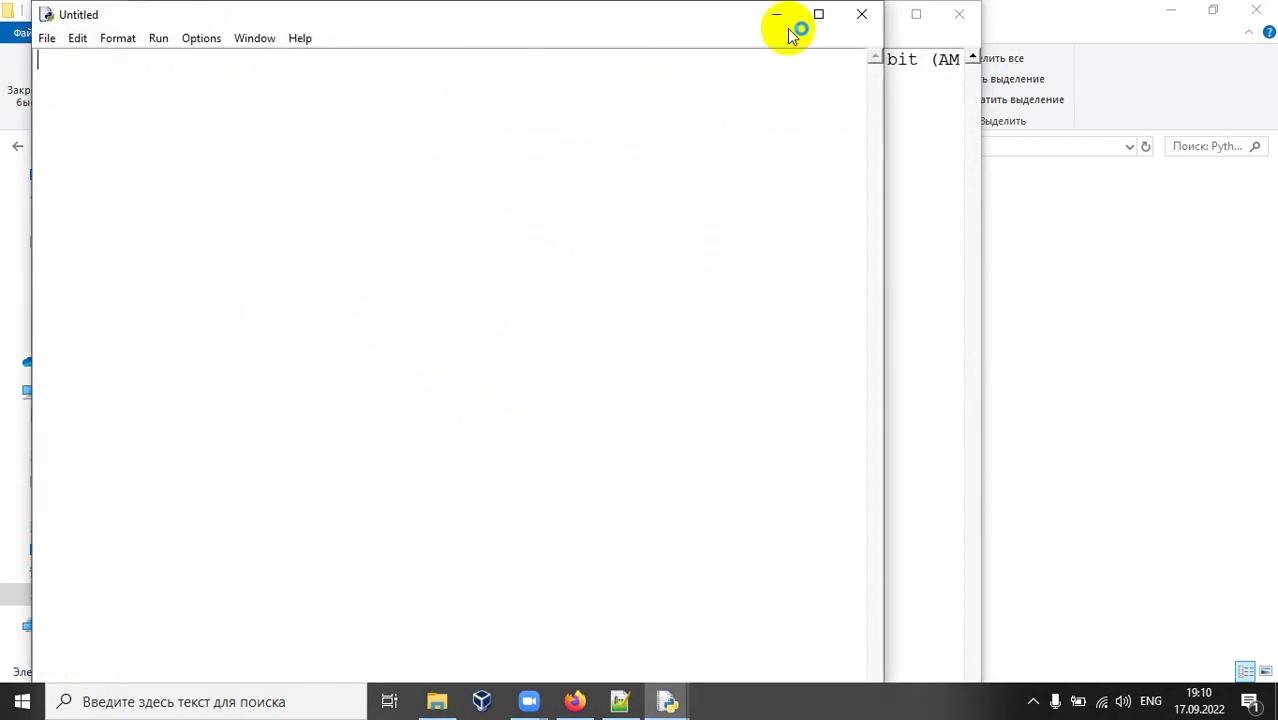
left_click(878, 18)
Start opening a file in IDLE and browse to the IT CC folder on the X: drive
left_click(144, 38)
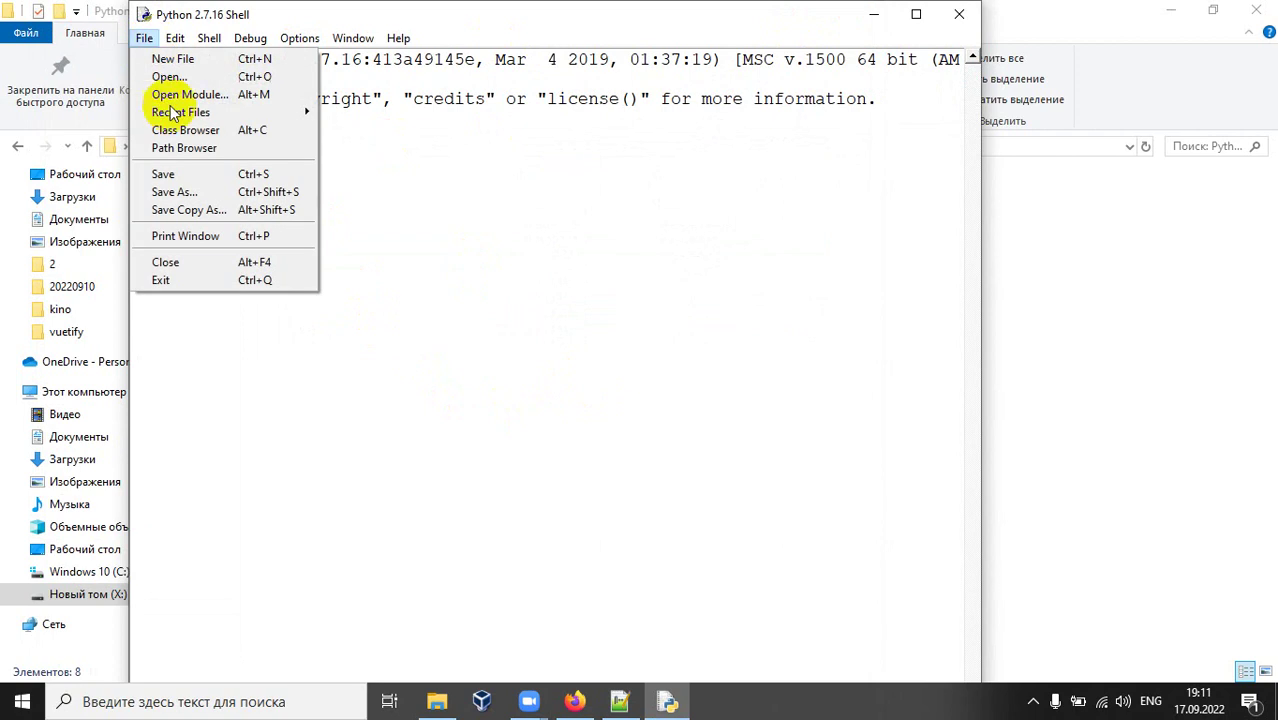
left_click(168, 80)
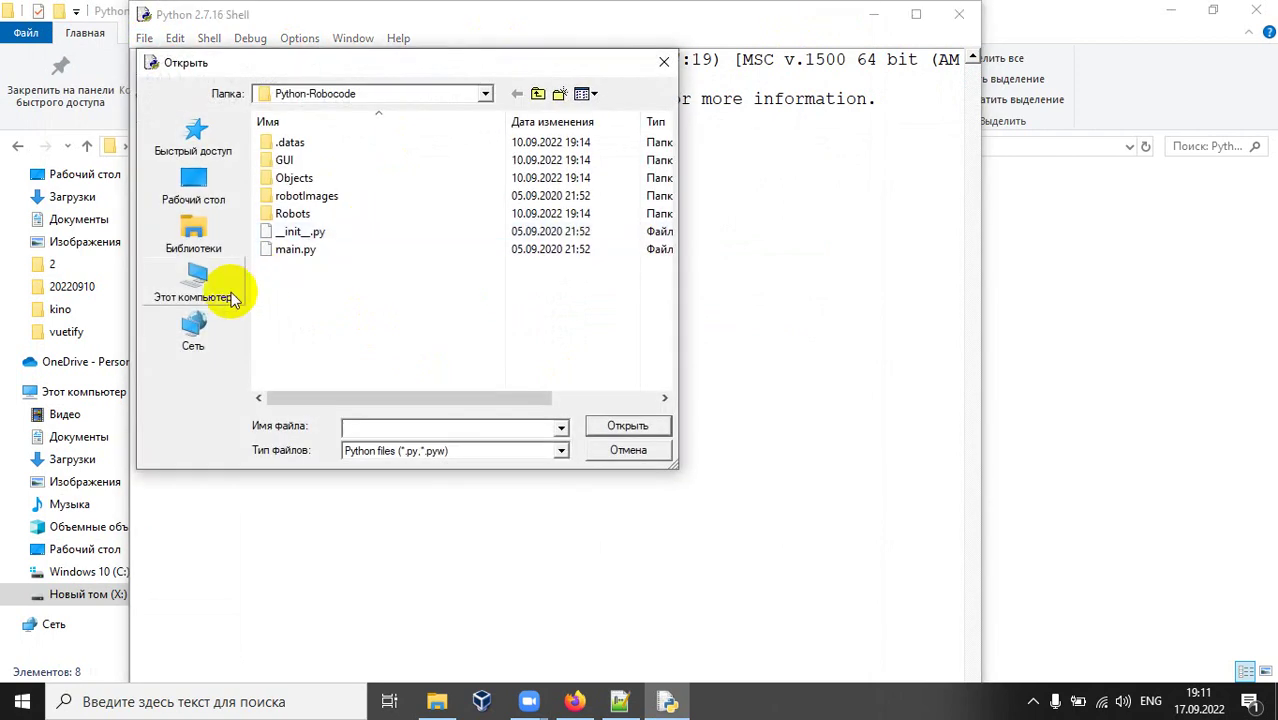
left_click(190, 285)
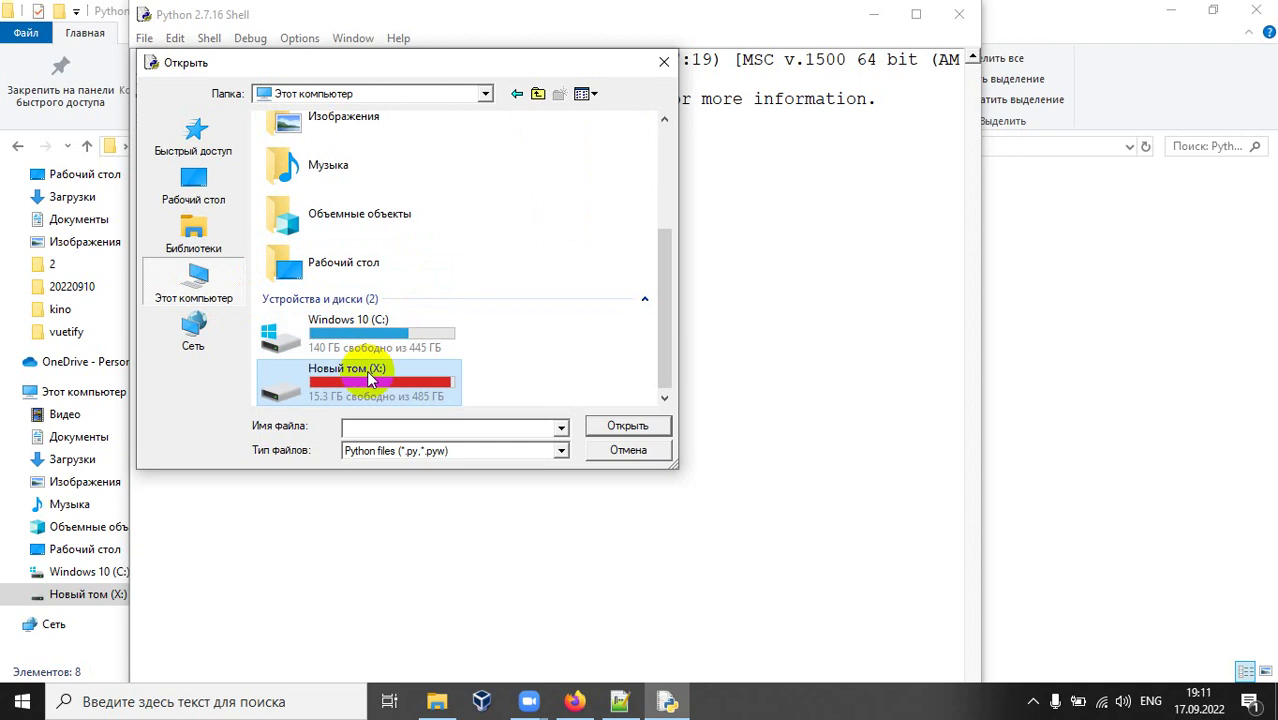
double_click(366, 386)
scroll(388, 358, "down", 15)
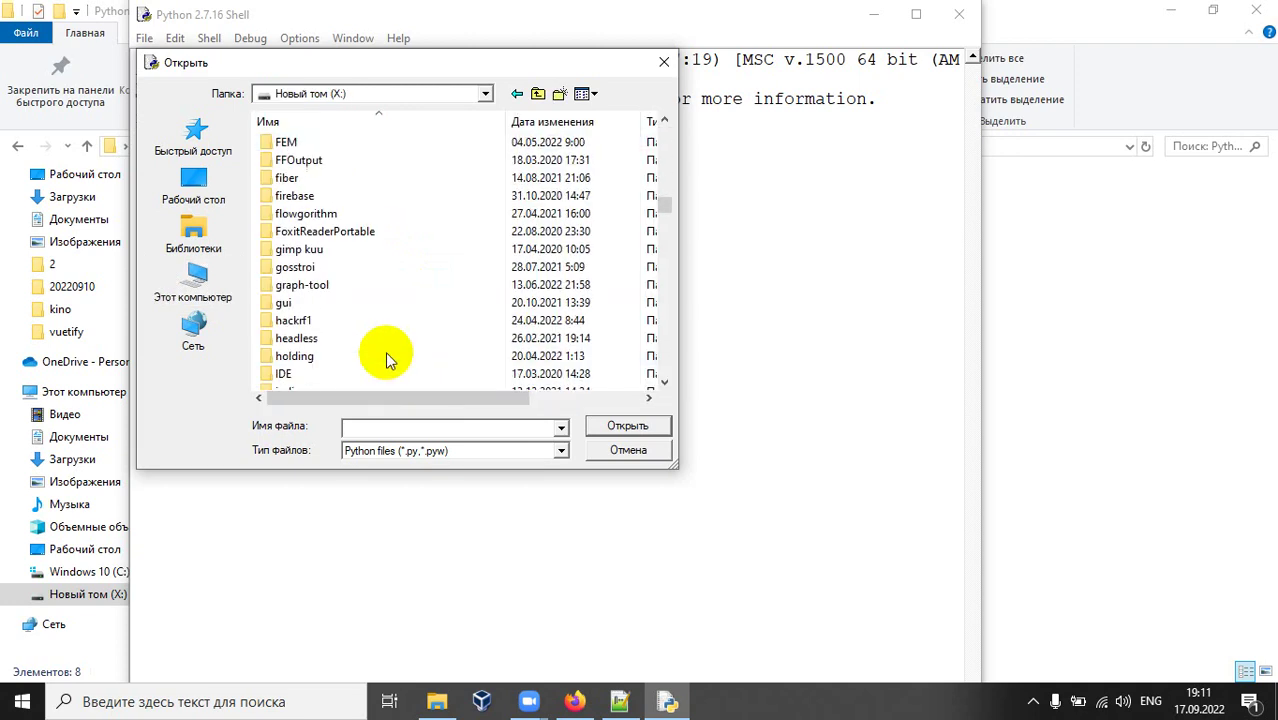
scroll(385, 351, "down", 9)
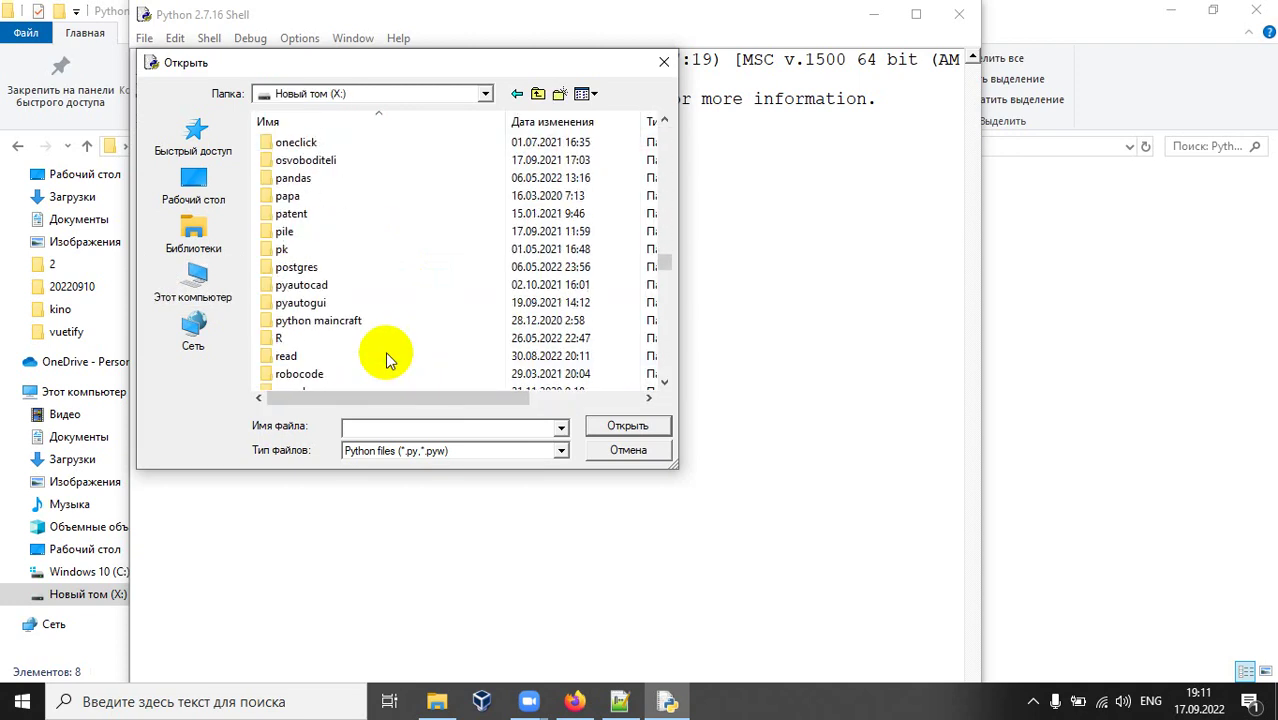
scroll(385, 351, "up", 5)
scroll(385, 351, "up", 12)
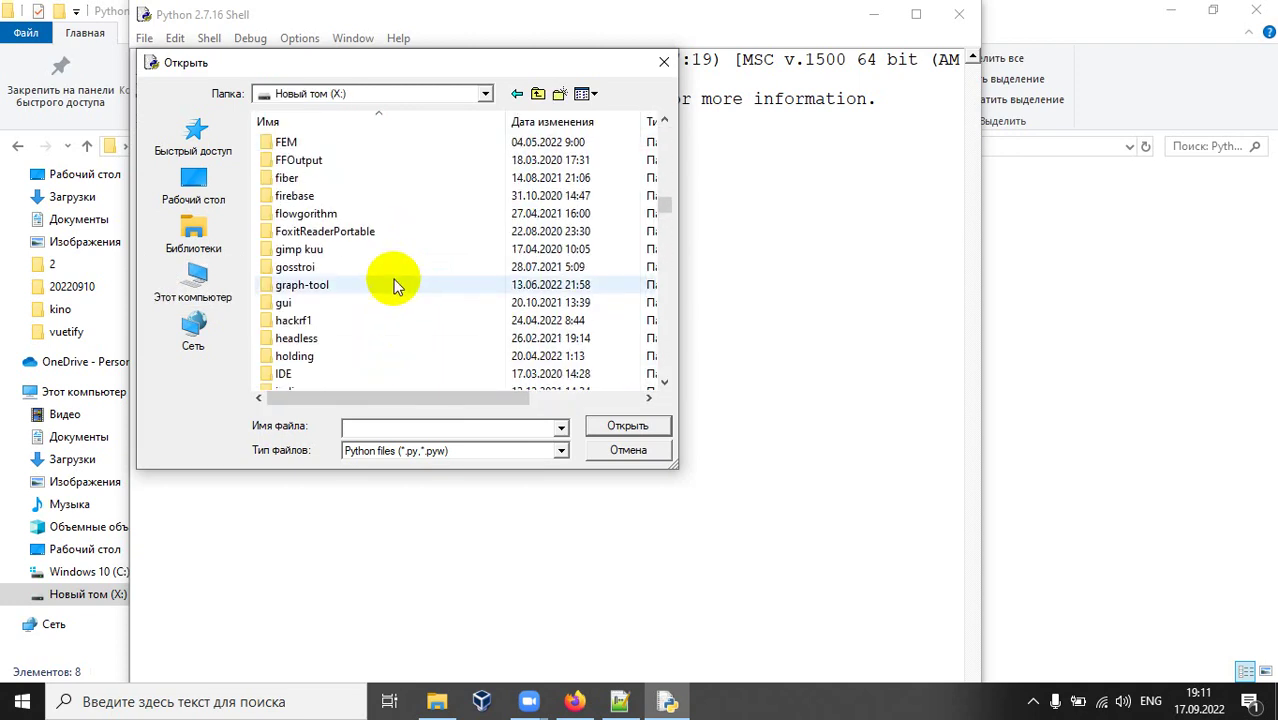
scroll(393, 283, "down", 2)
double_click(283, 336)
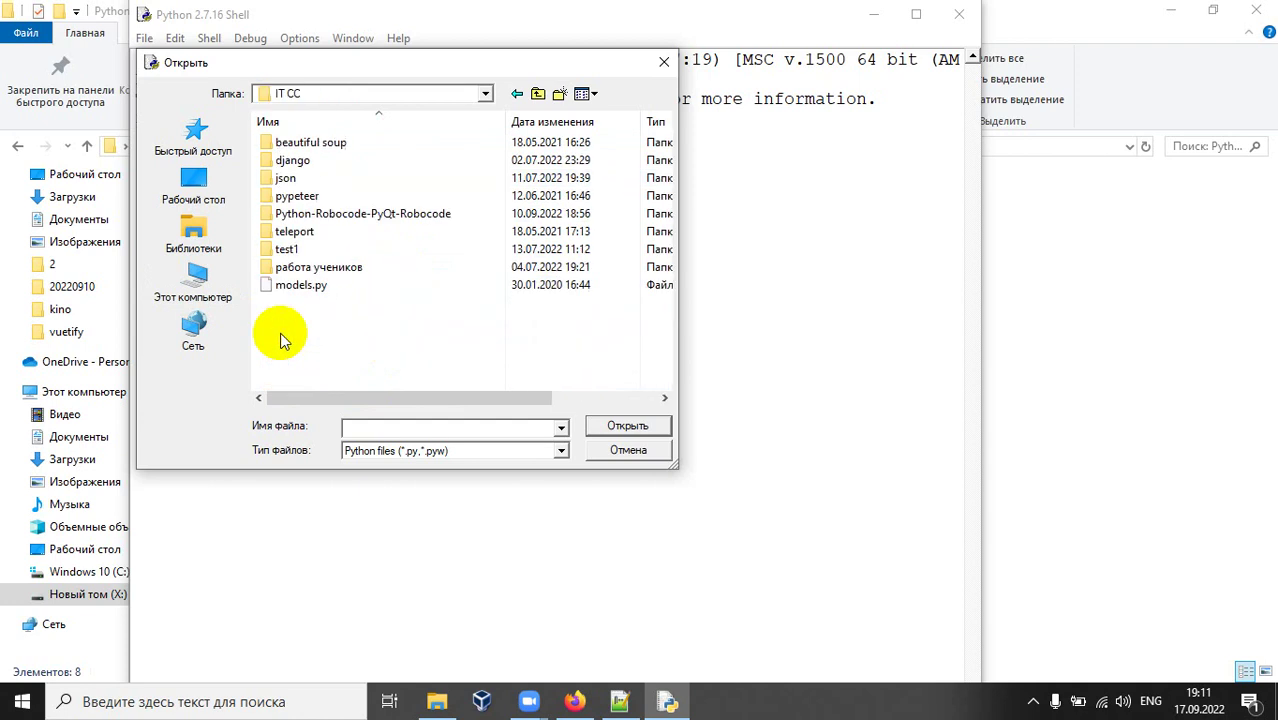
Open main.py from the nested Python-Robocode folder under Python-Robocode-PyQt-Robocode and run it as a module
double_click(322, 213)
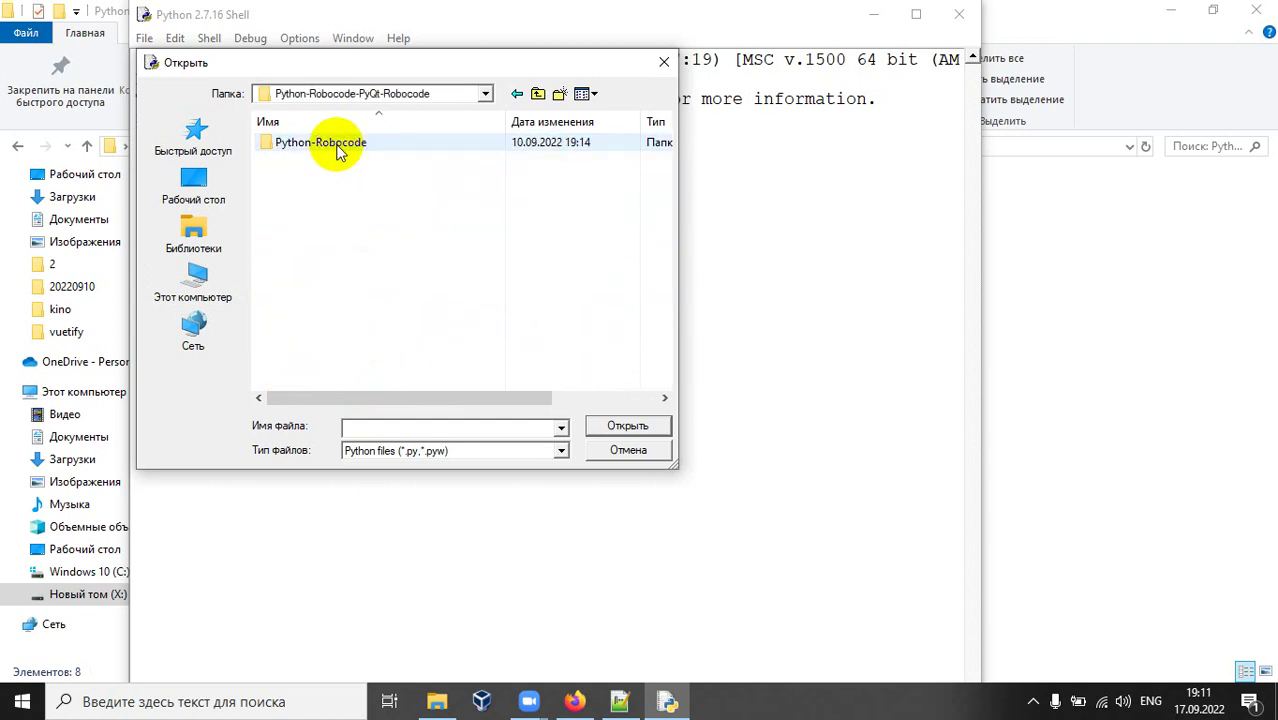
double_click(336, 148)
left_click(303, 249)
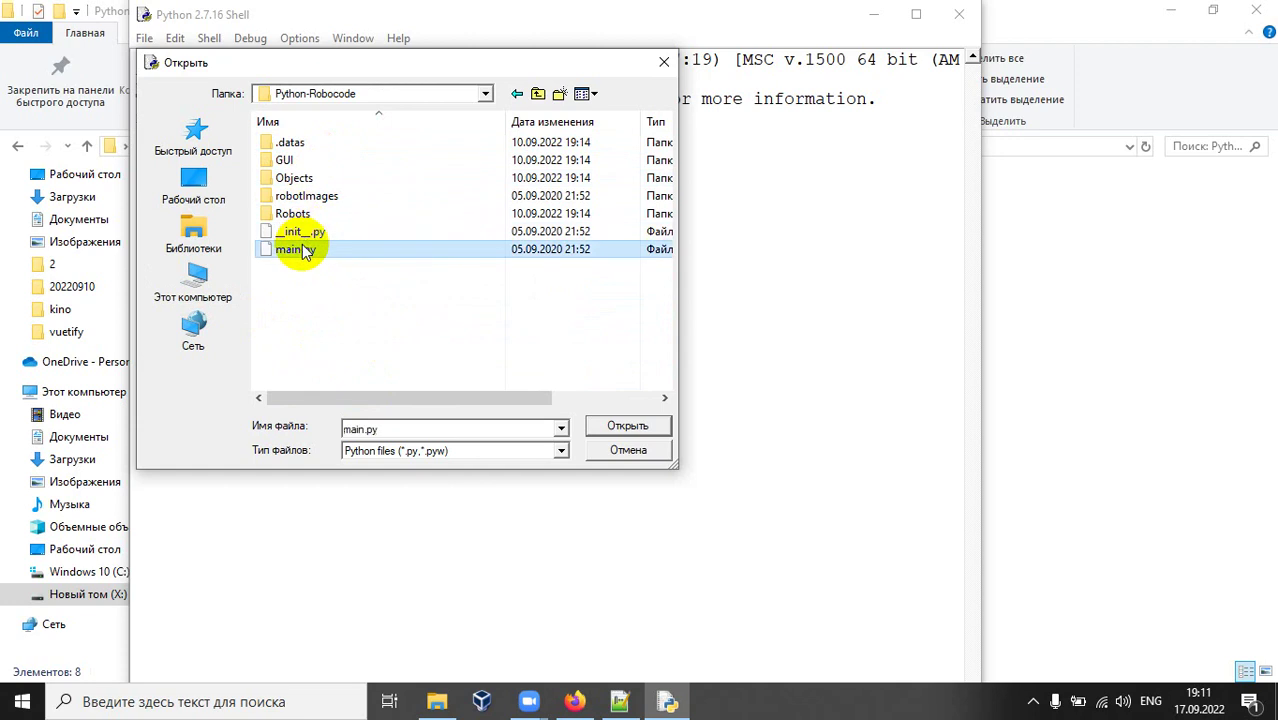
left_click(630, 426)
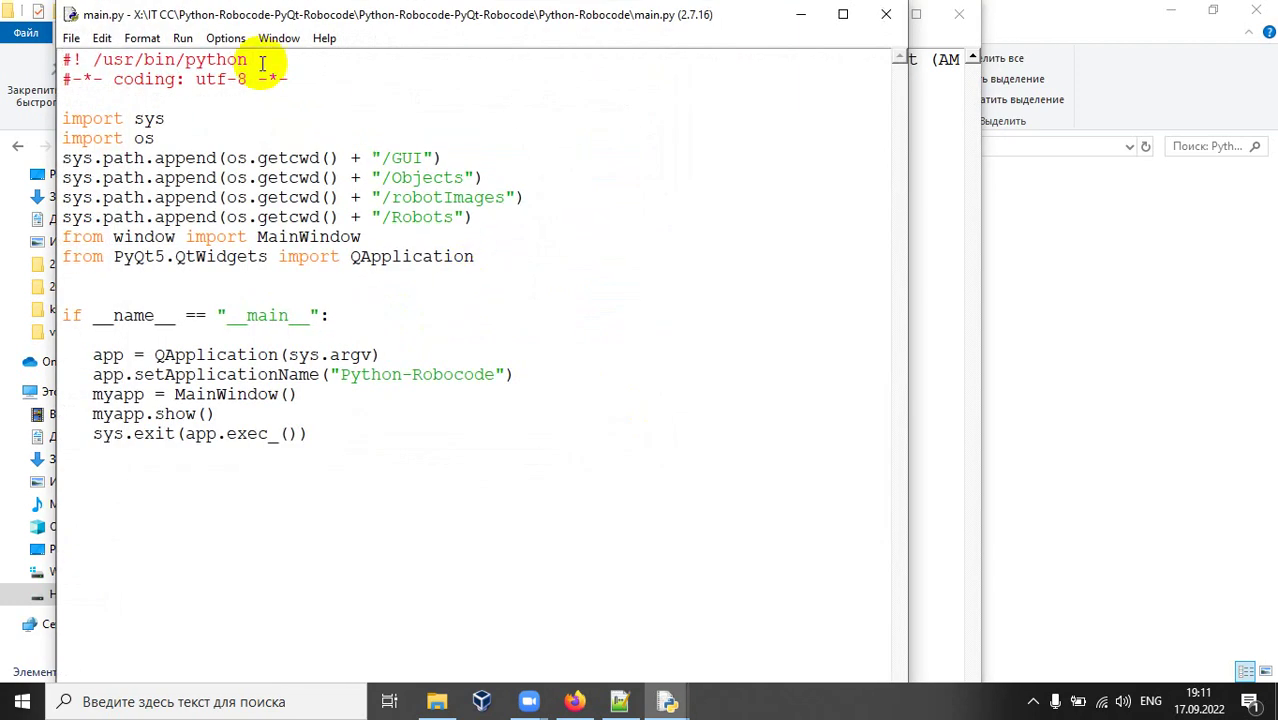
left_click(183, 38)
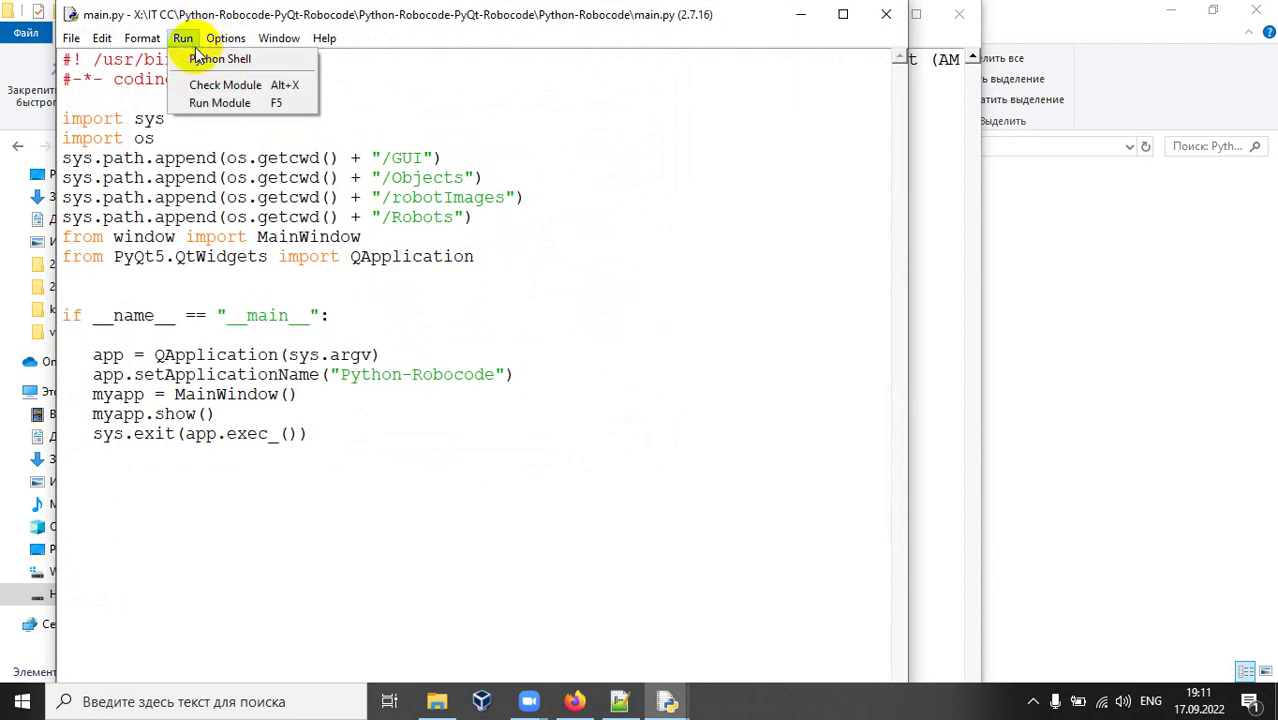
left_click(206, 103)
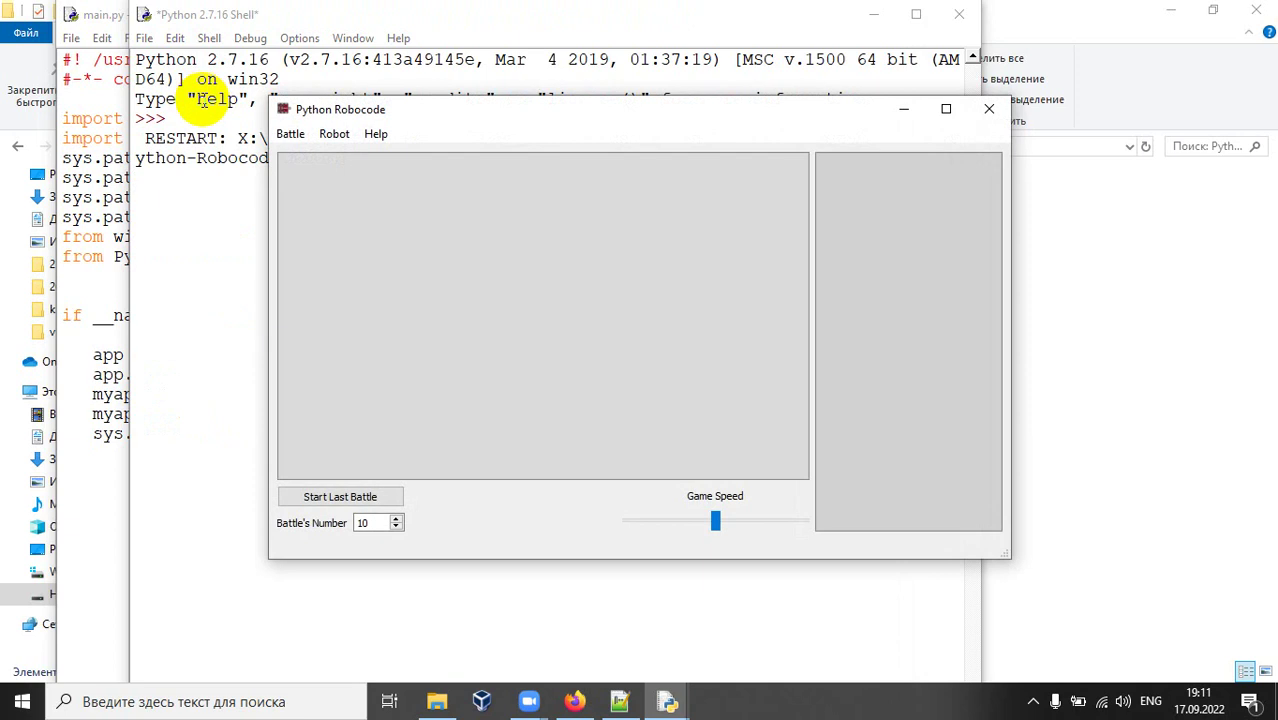
Start a new battle between the wall_runner.WallRunner and coin.Camper bots in a 700 x 500 px arena
left_click(290, 136)
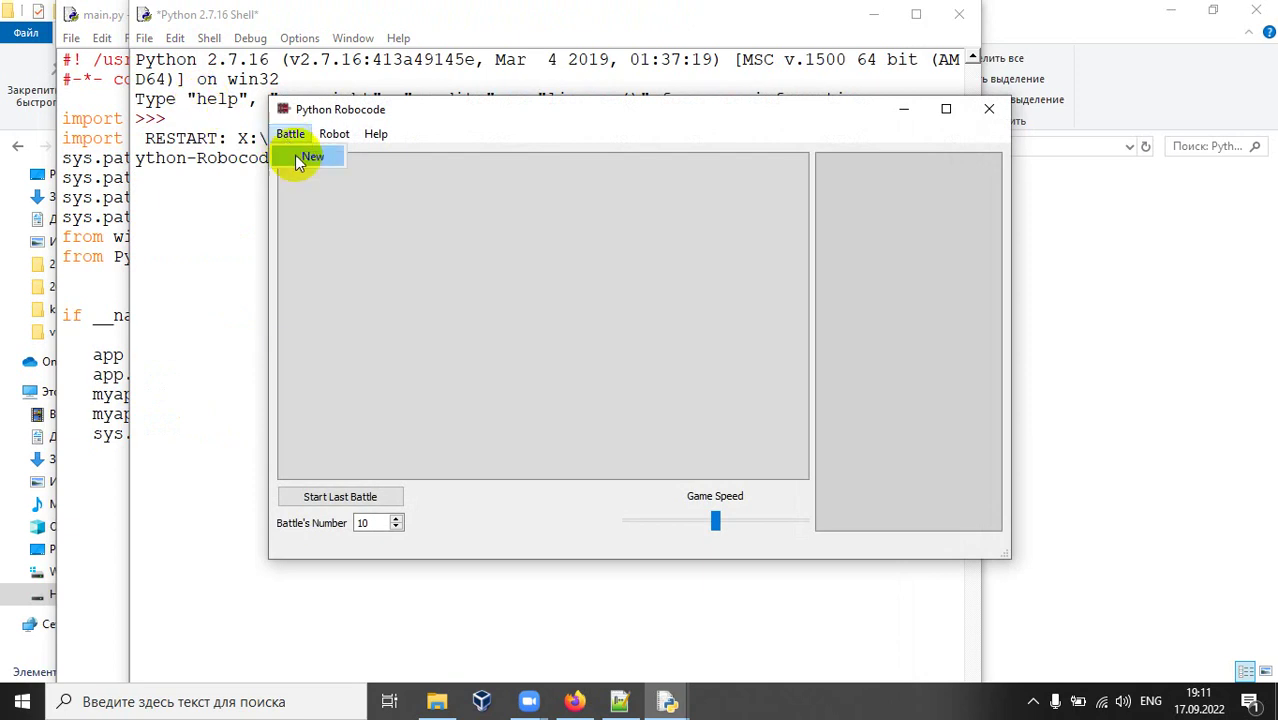
left_click(300, 157)
left_click(428, 257)
left_click(636, 310)
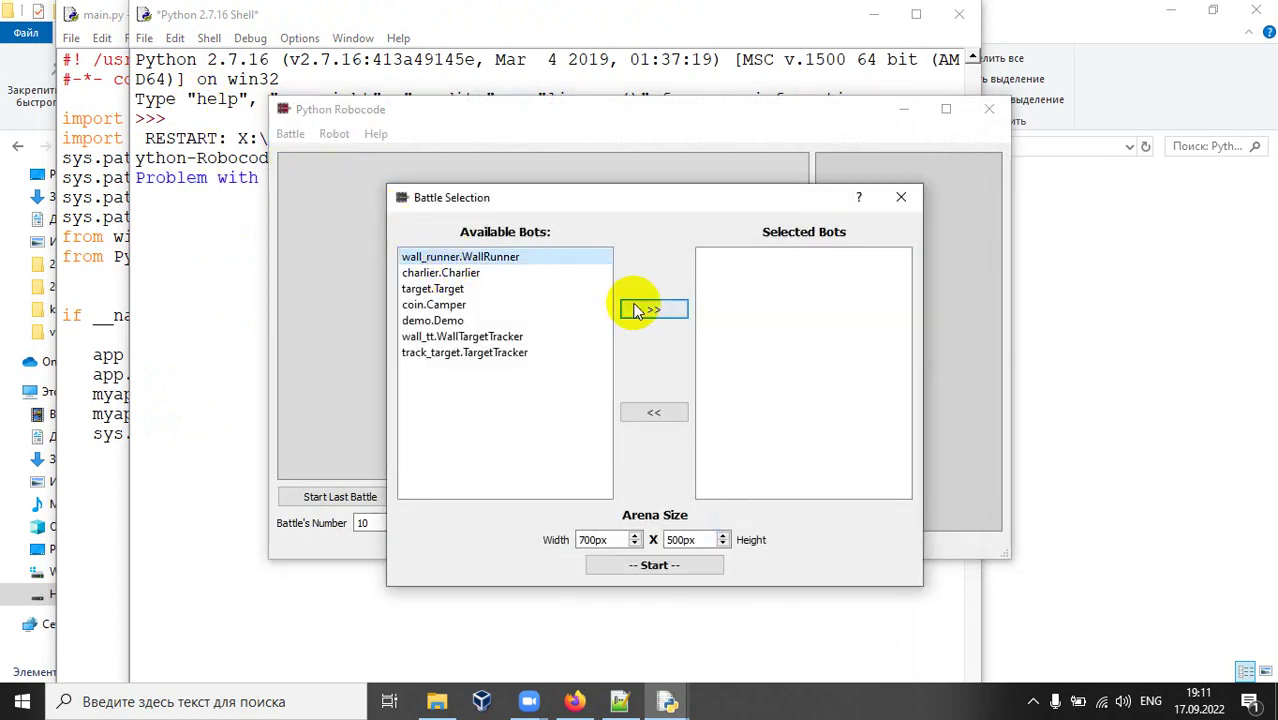
left_click(472, 304)
left_click(654, 316)
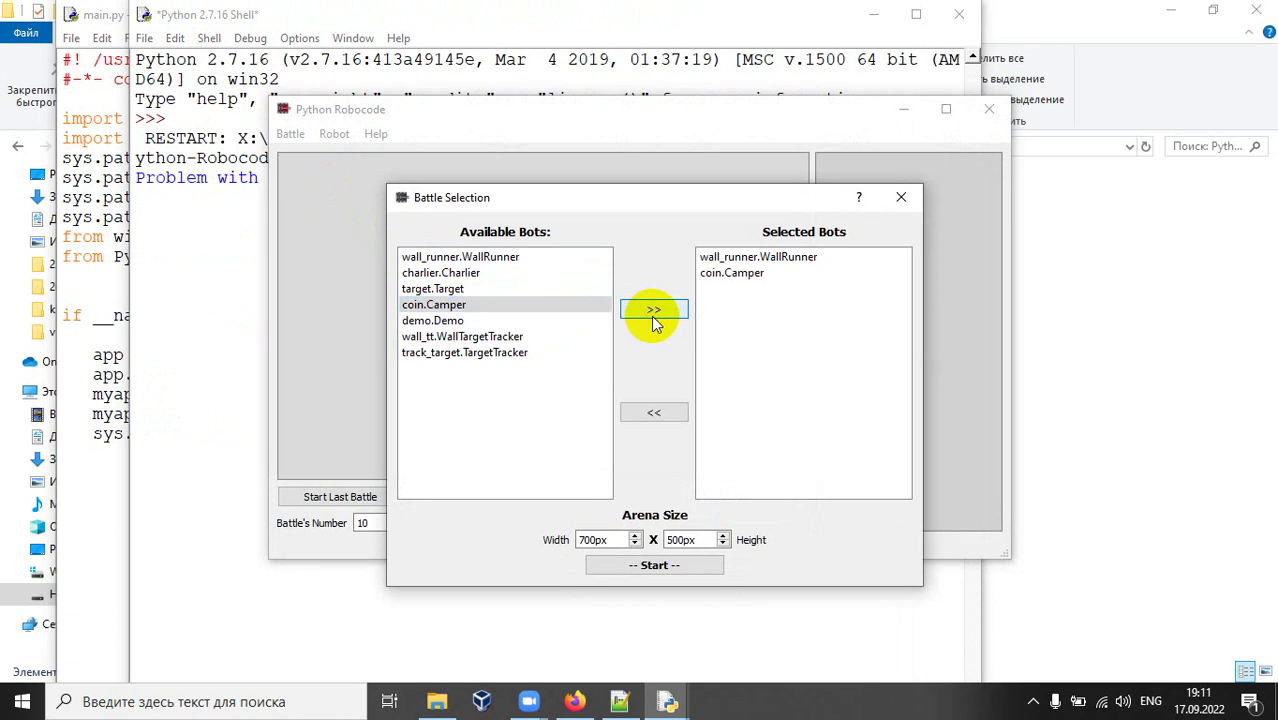
left_click(656, 566)
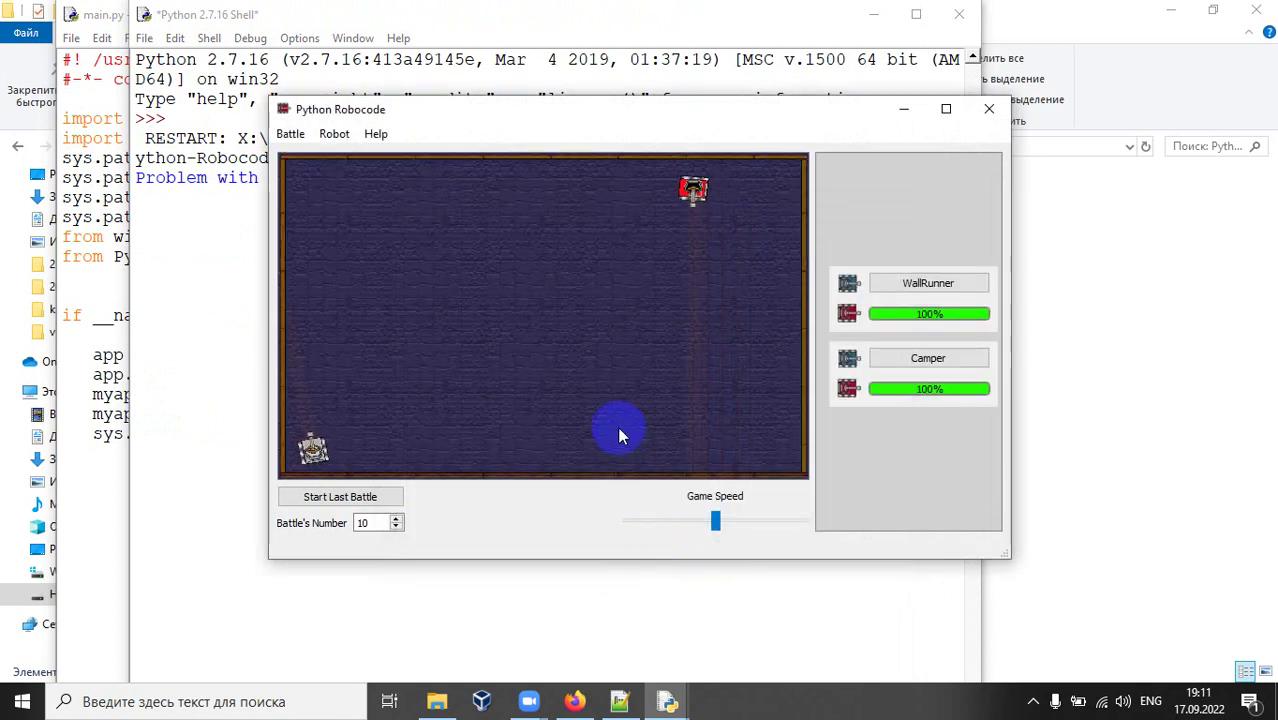
left_click(154, 700)
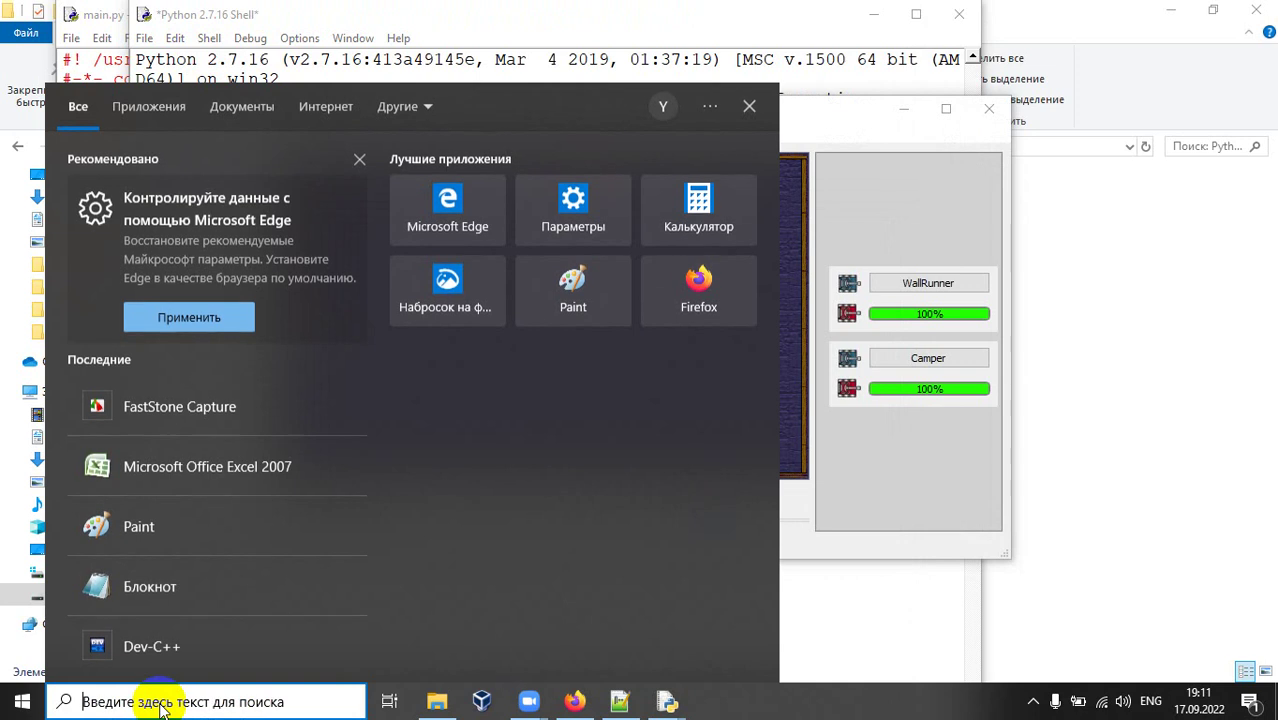
type("st")
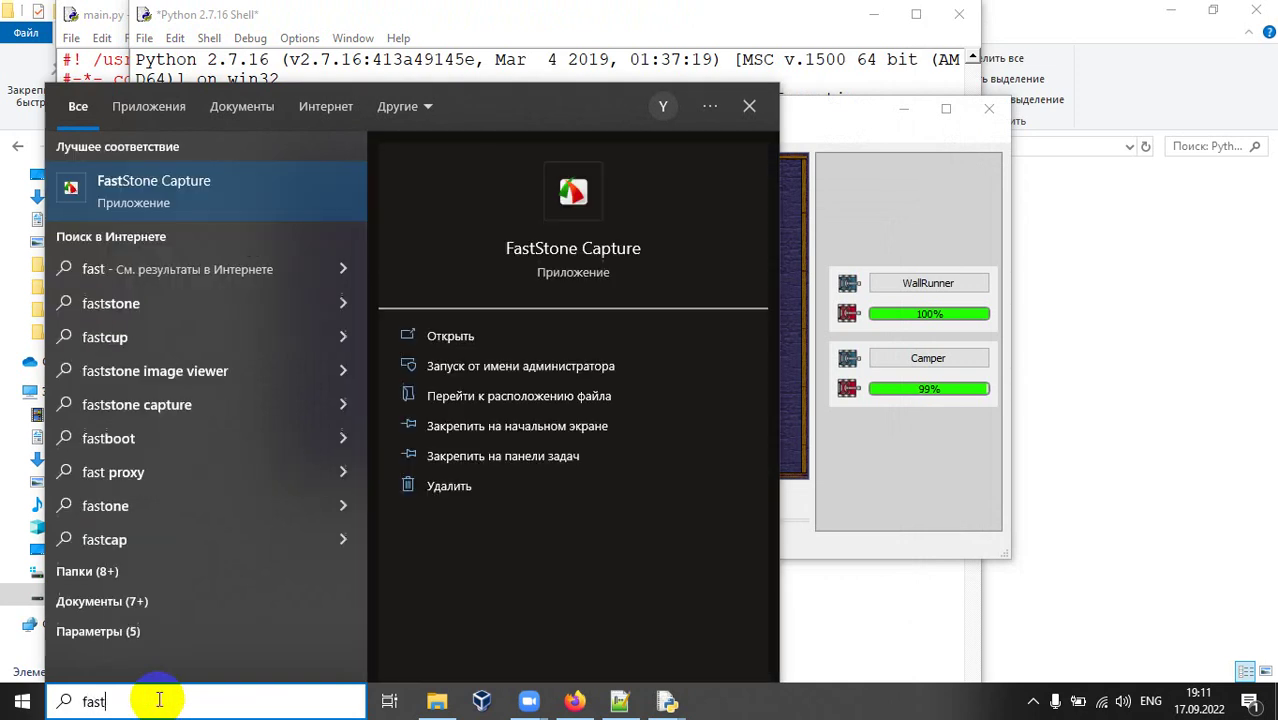
key("Escape")
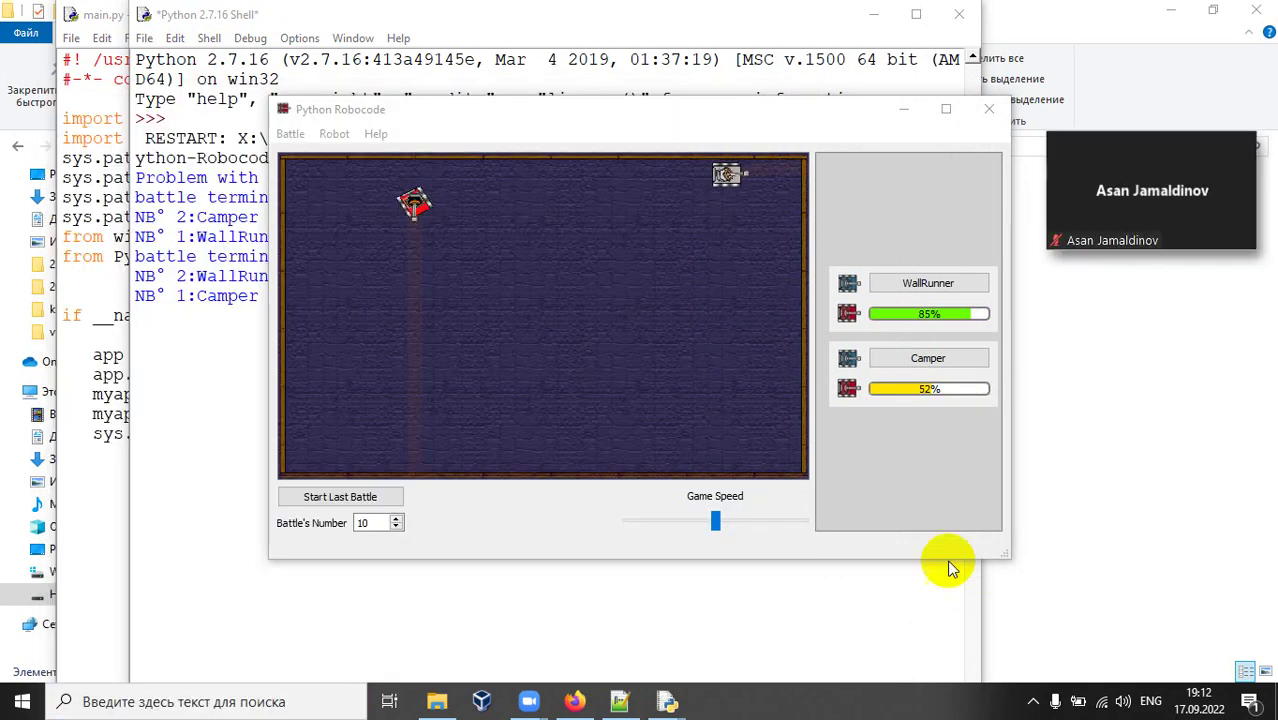
Review the battle output in the Python shell, and close the Python Robocode and shell windows
left_click(899, 599)
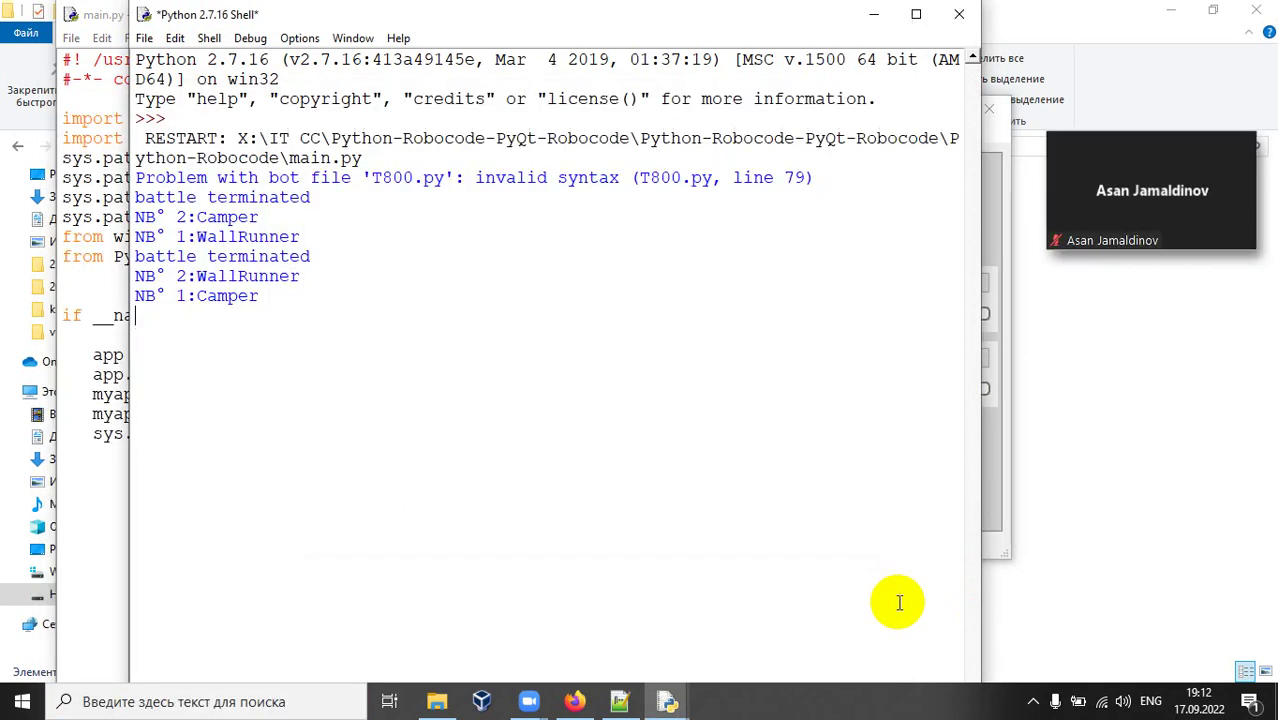
left_click(997, 426)
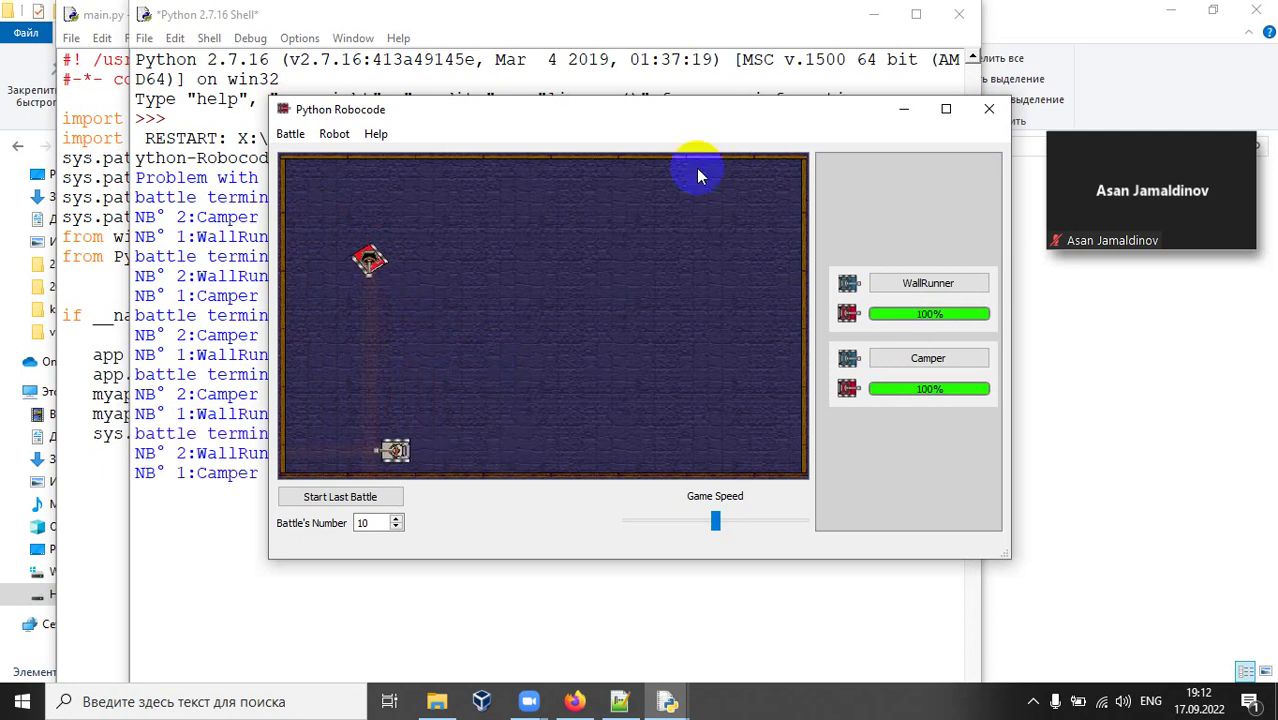
left_click(995, 112)
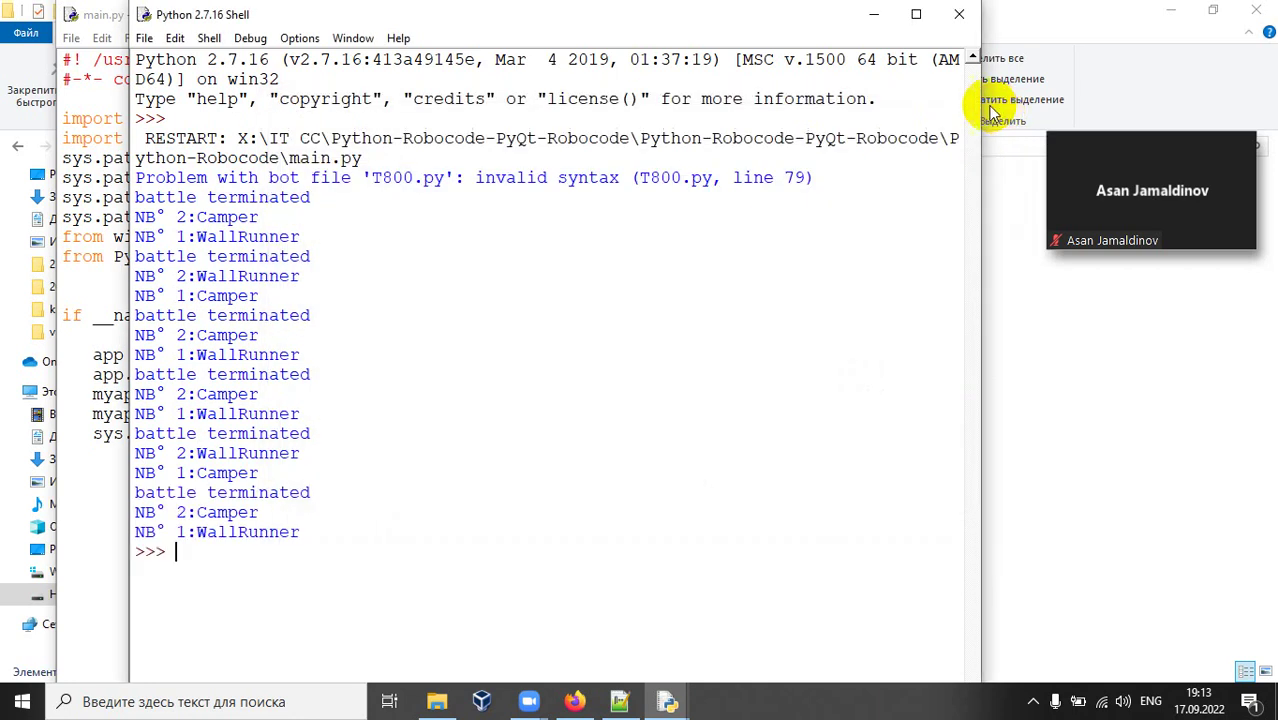
left_click(960, 14)
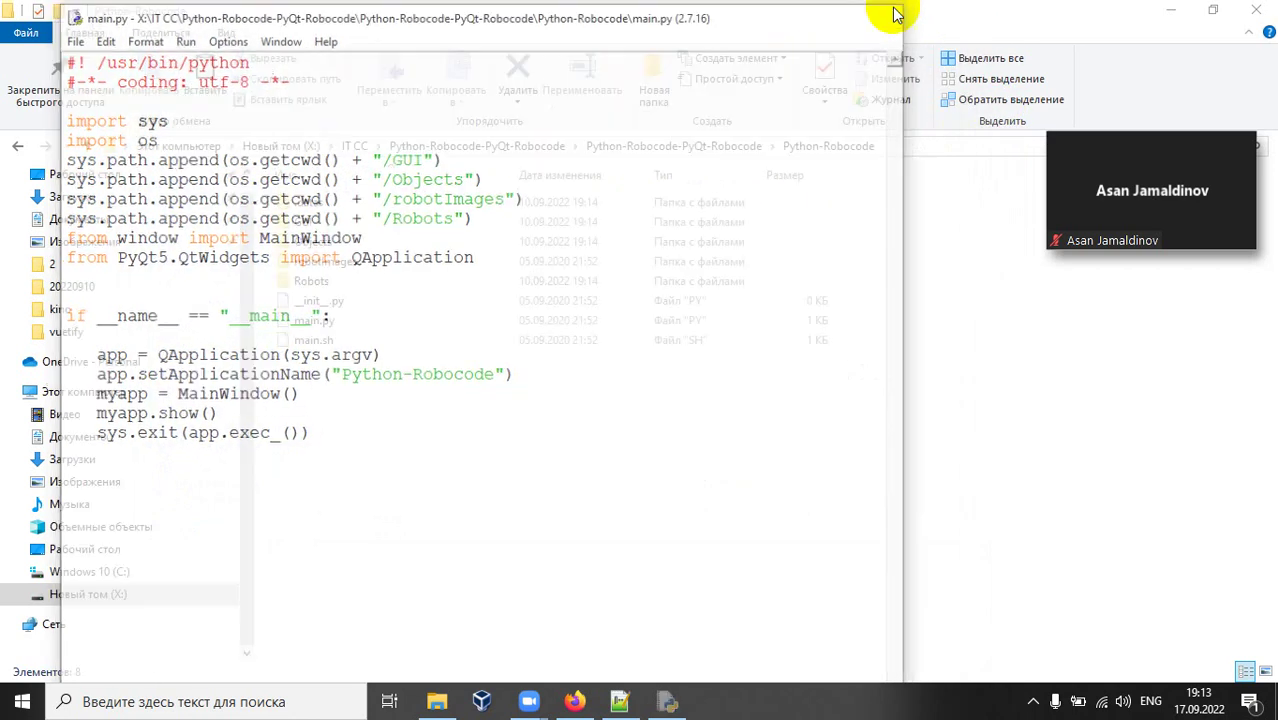
Close the main.py editor window and open the Python27 folder on the Windows 10 (C:) drive
left_click(893, 14)
left_click(102, 571)
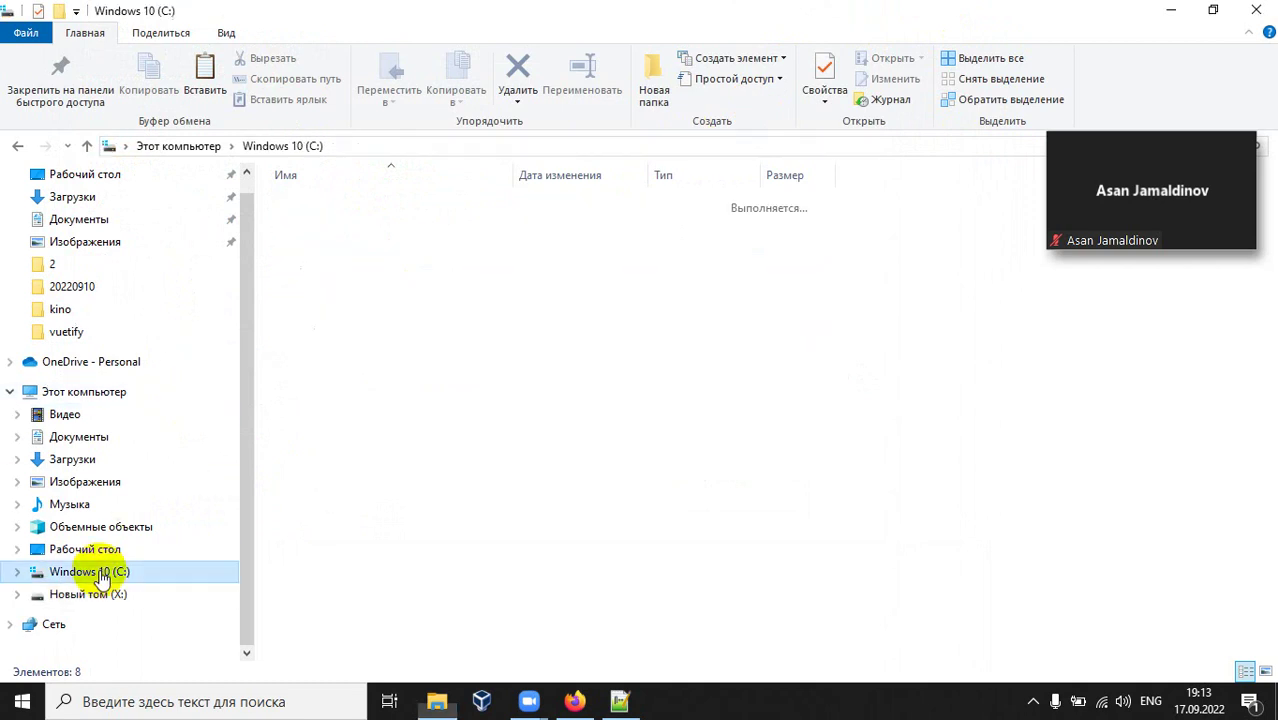
scroll(412, 540, "down", 3)
scroll(412, 538, "down", 4)
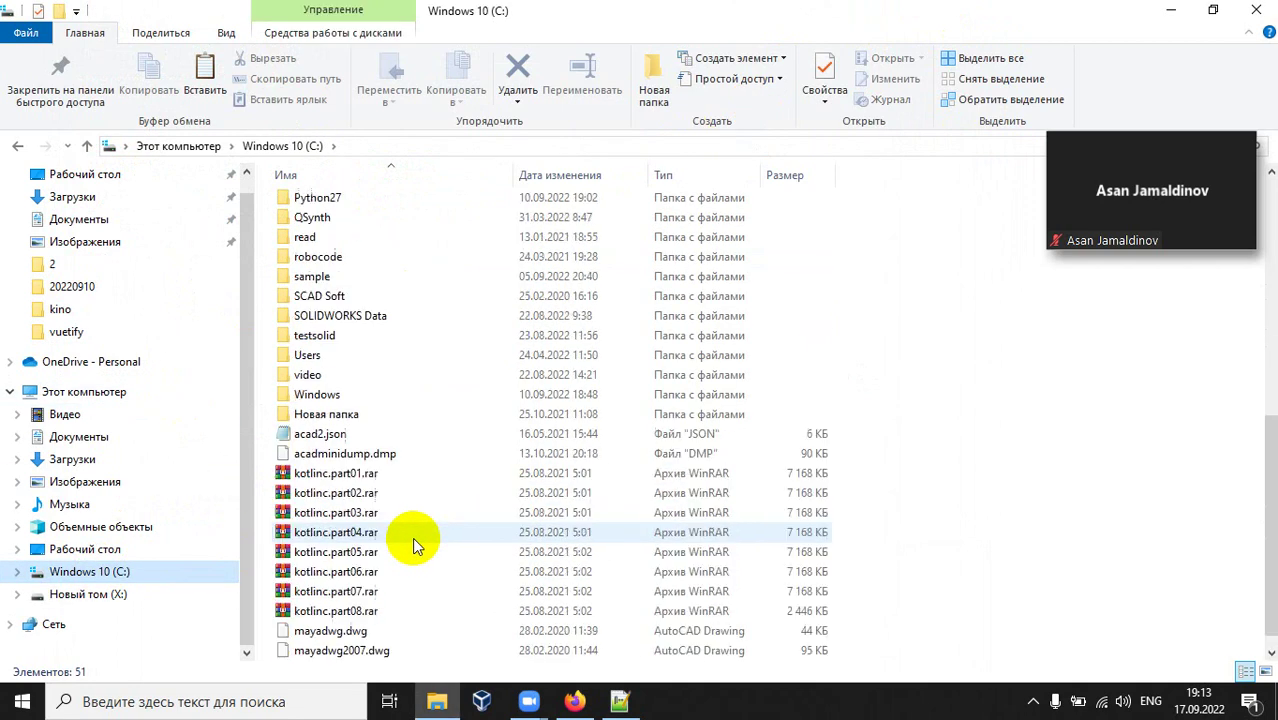
scroll(412, 537, "up", 4)
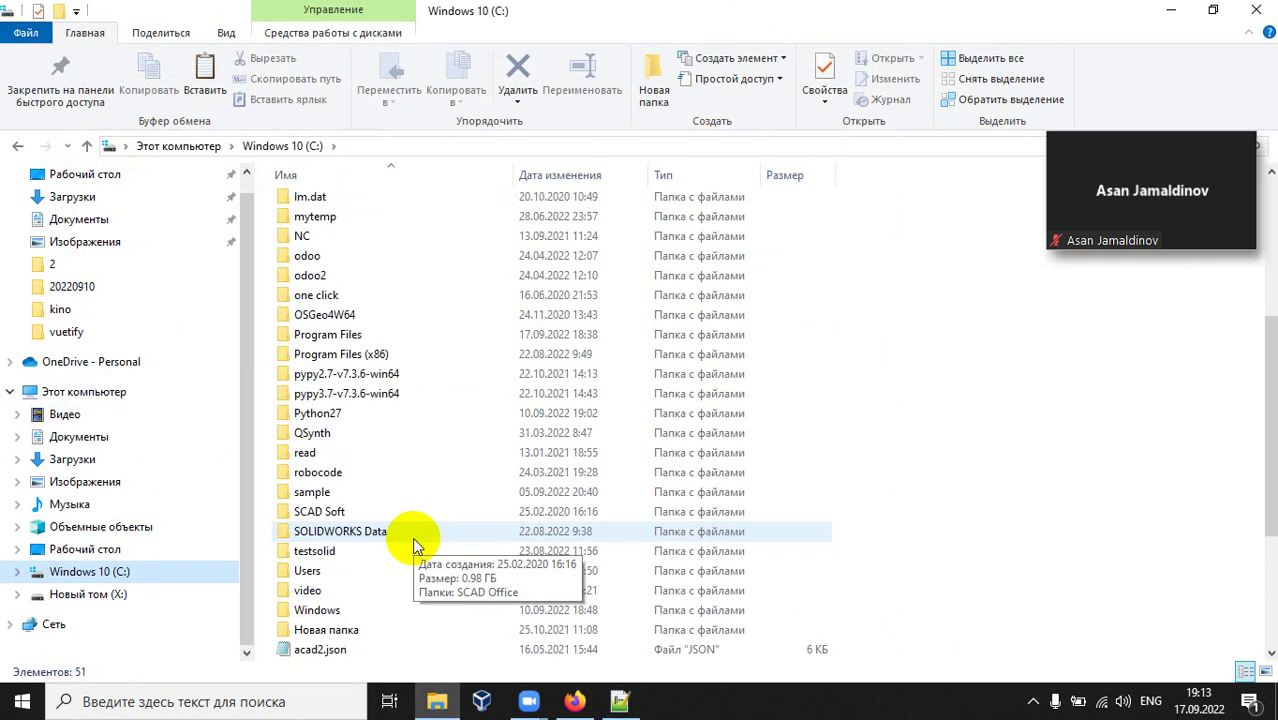
left_click(333, 414)
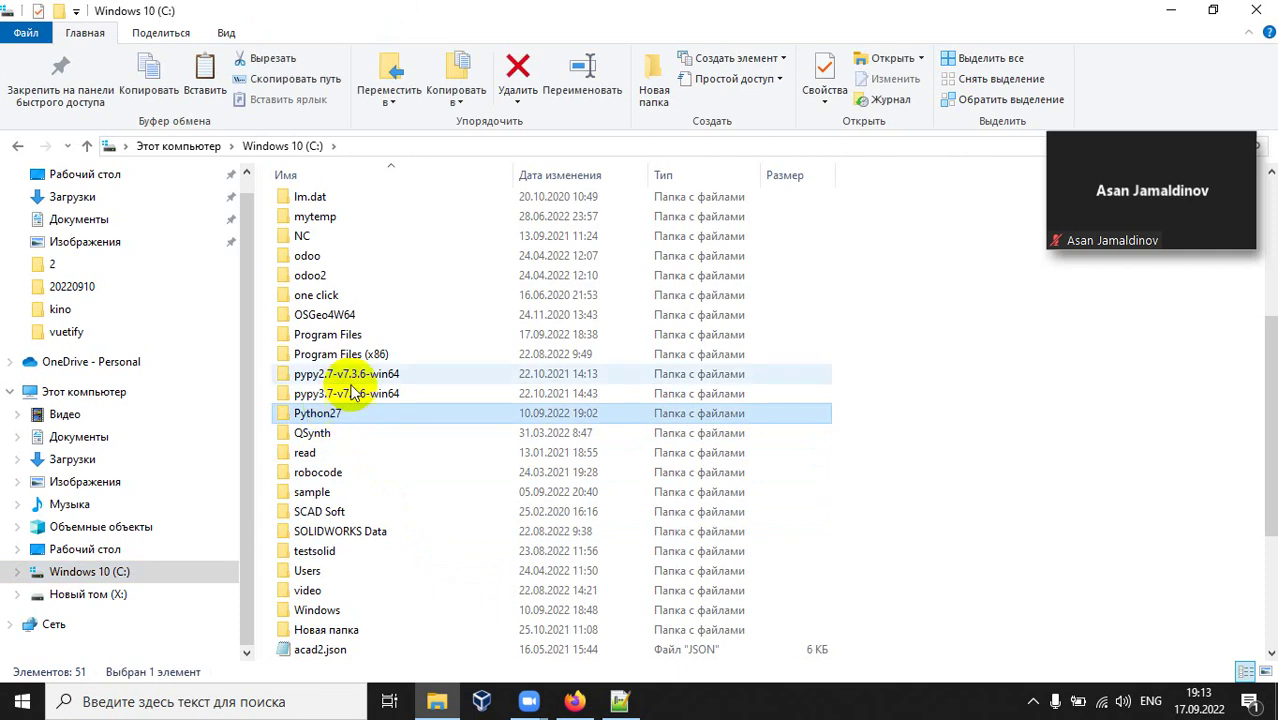
double_click(322, 415)
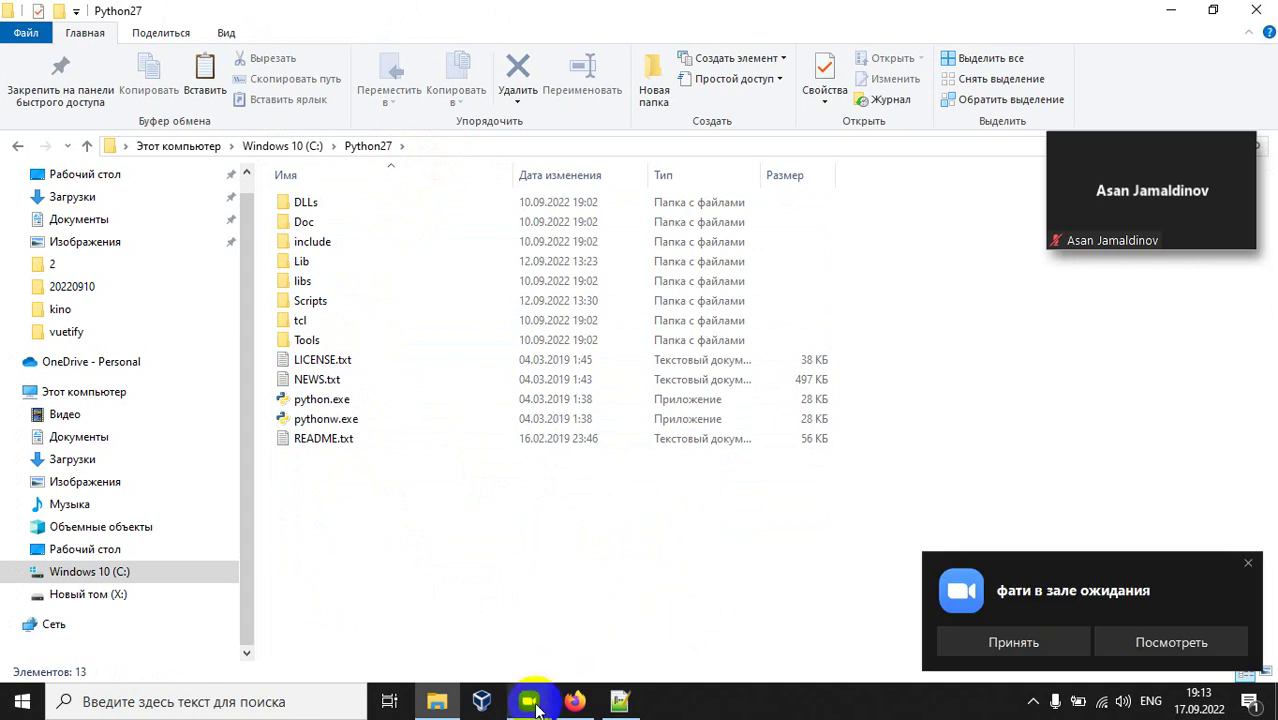
Switch to the Zoom meeting, admit the waiting participant and share the entire screen
mouse_move(536, 707)
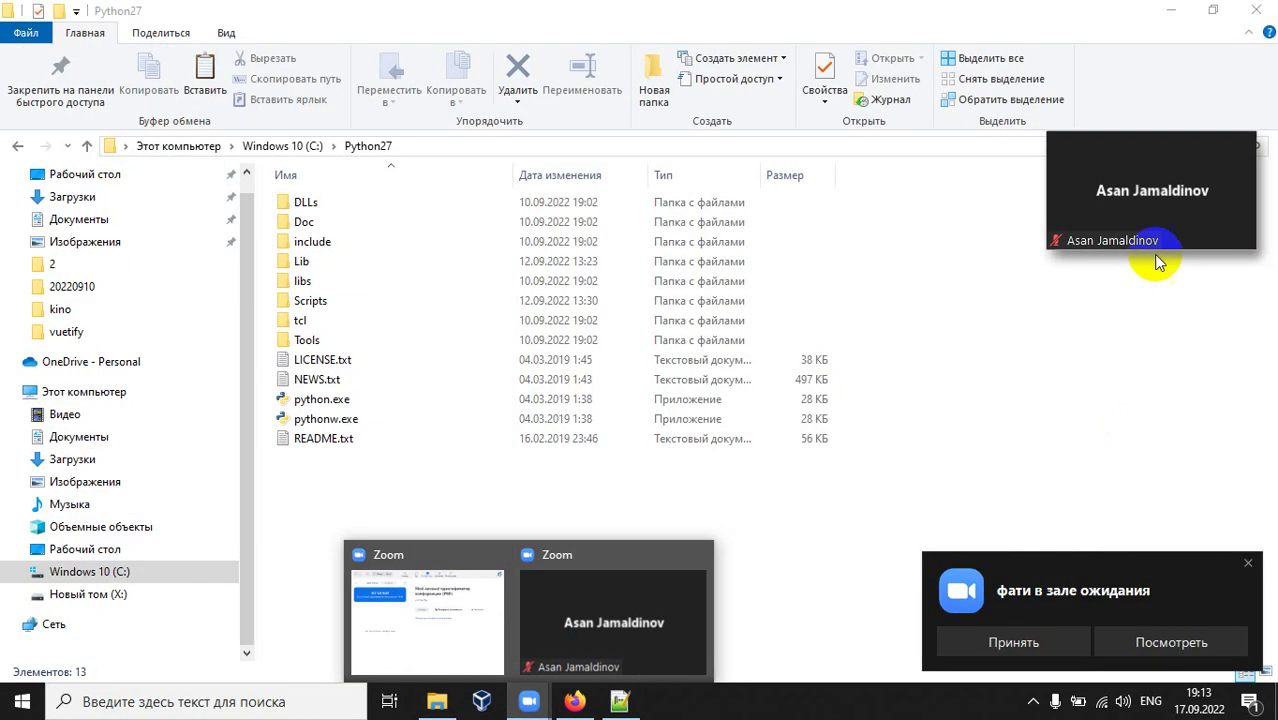
left_click(1228, 235)
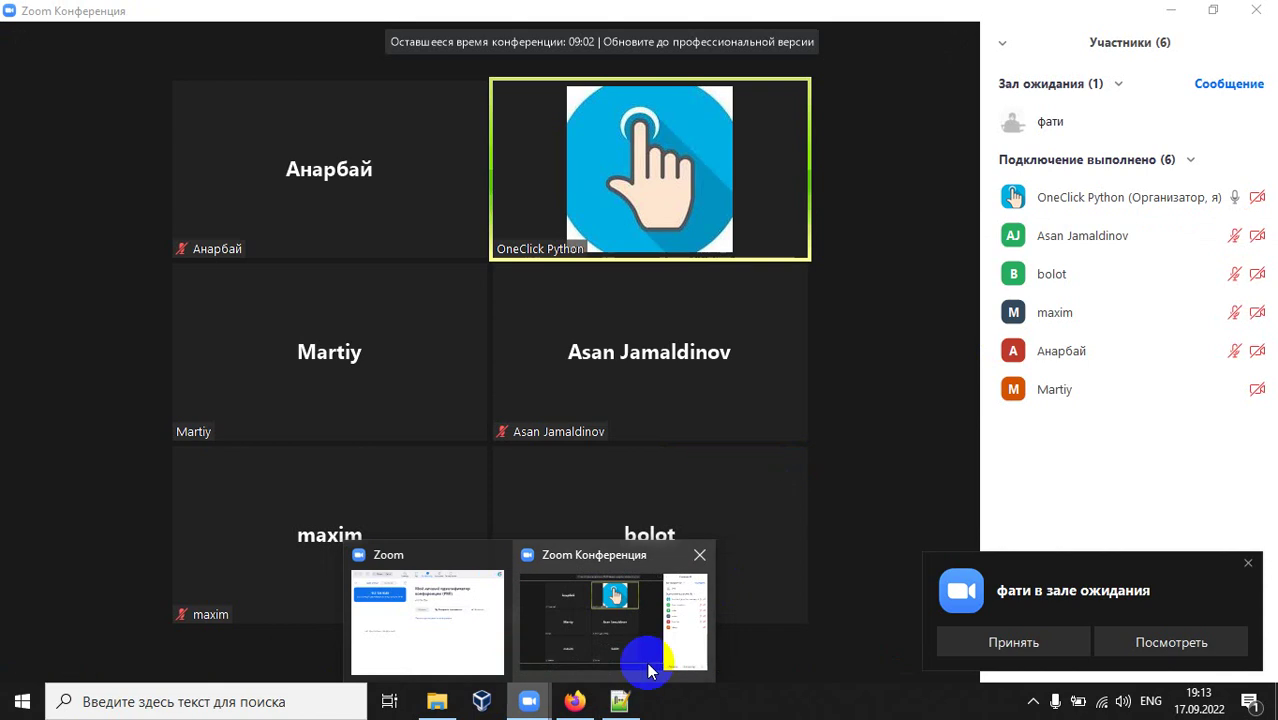
left_click(508, 652)
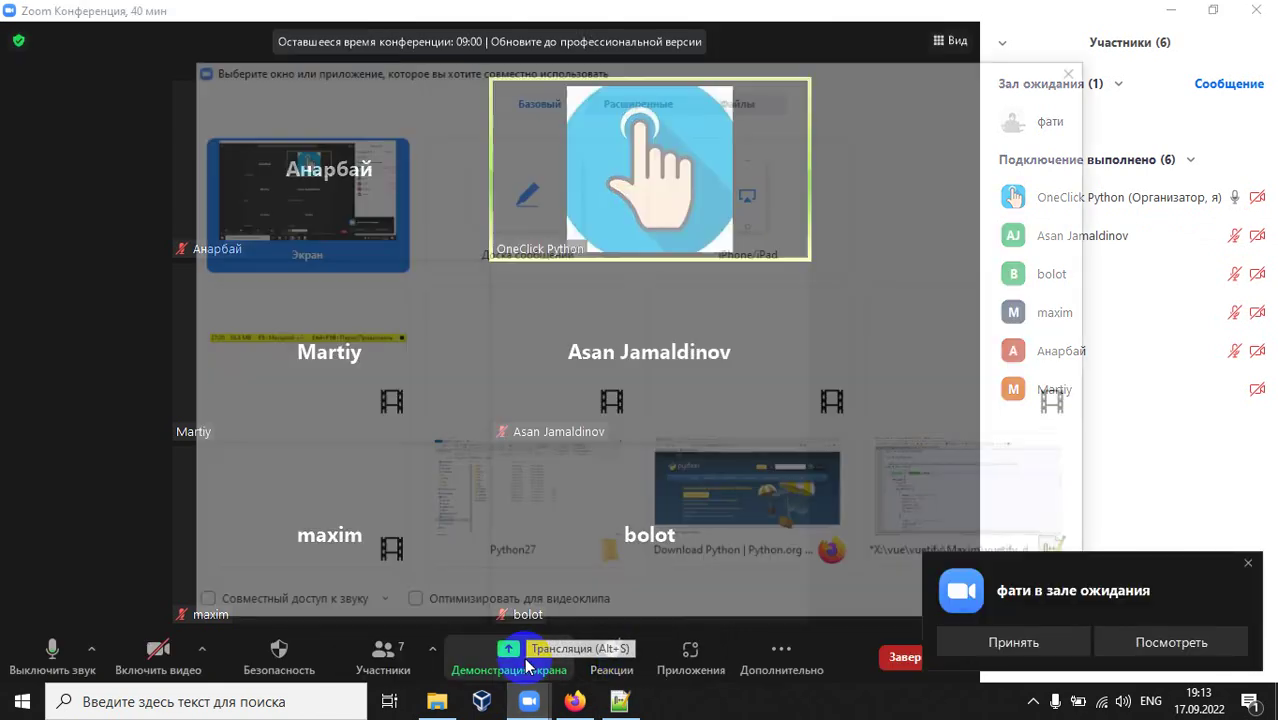
left_click(1025, 638)
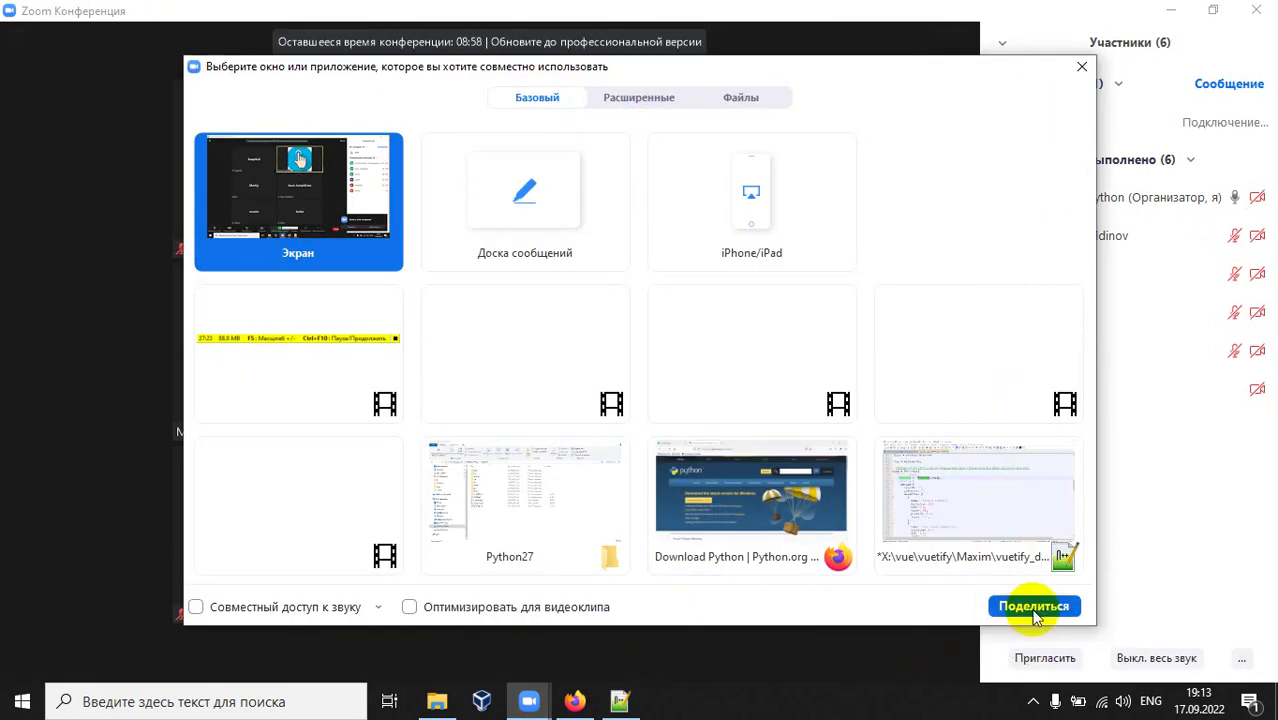
left_click(1034, 604)
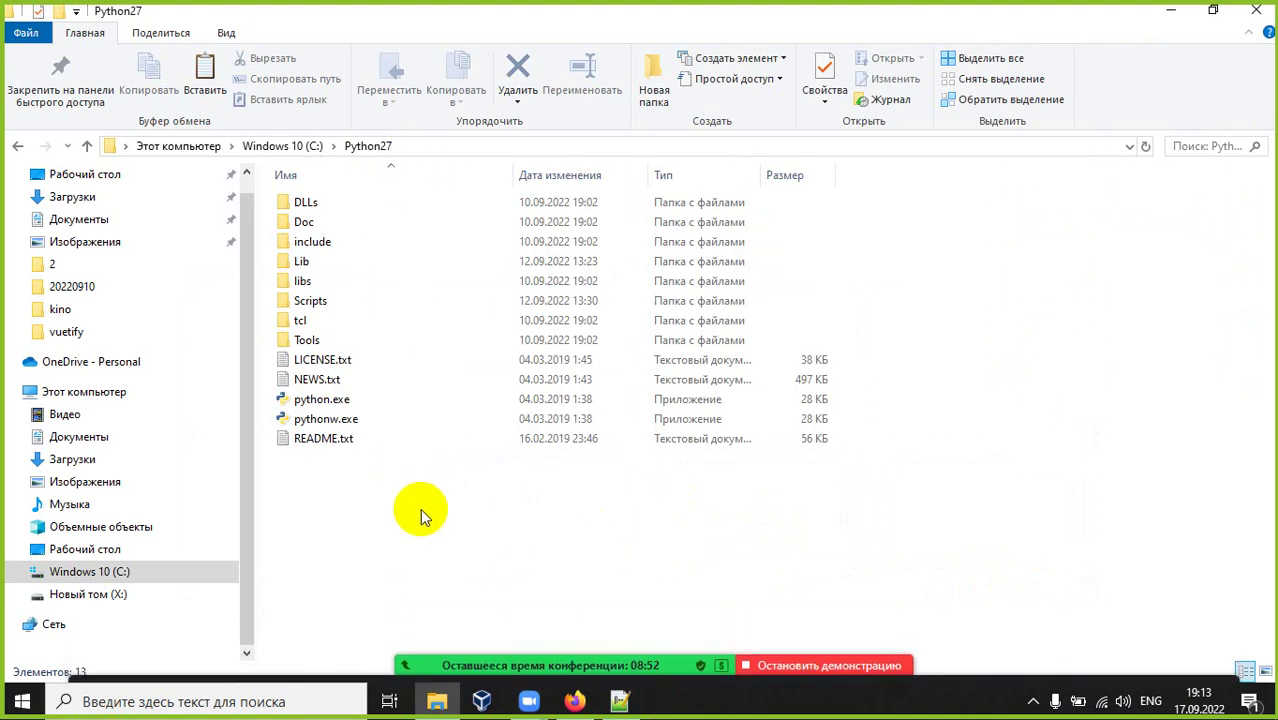
Show the Python27 folder's full path, and find and open the Control Panel (Панель управления) through Windows search
left_click(350, 421)
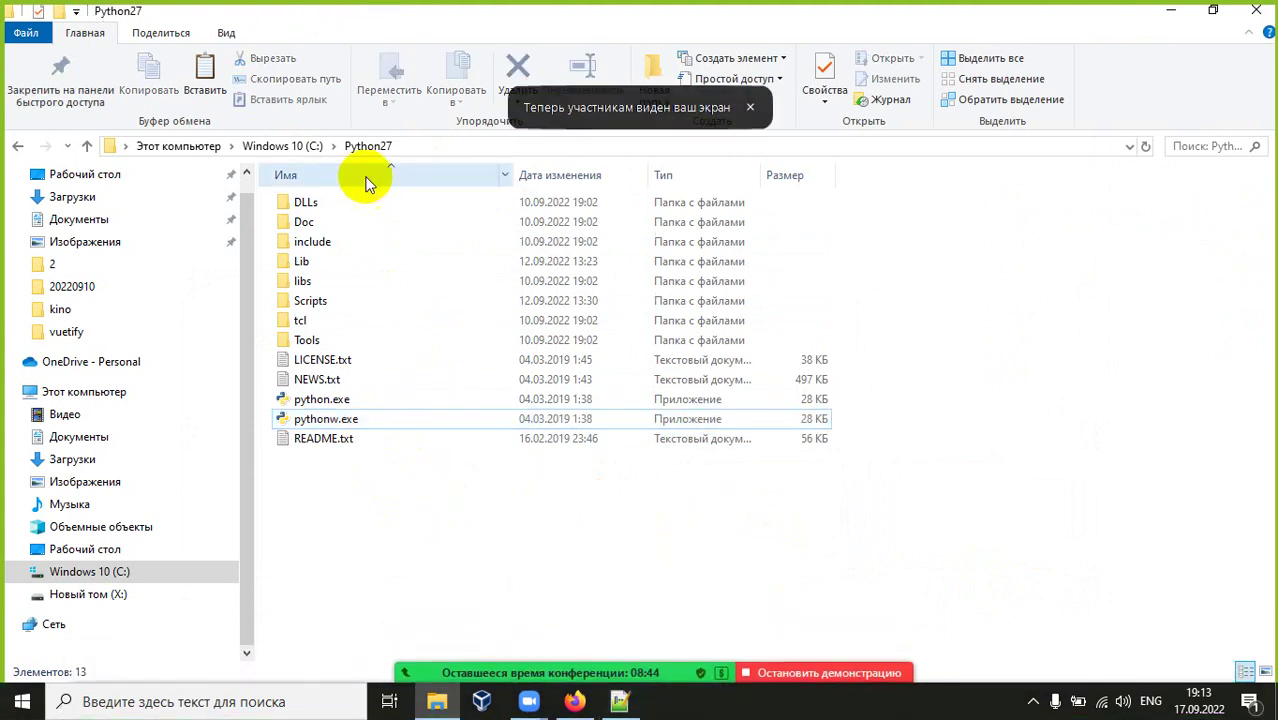
left_click(442, 148)
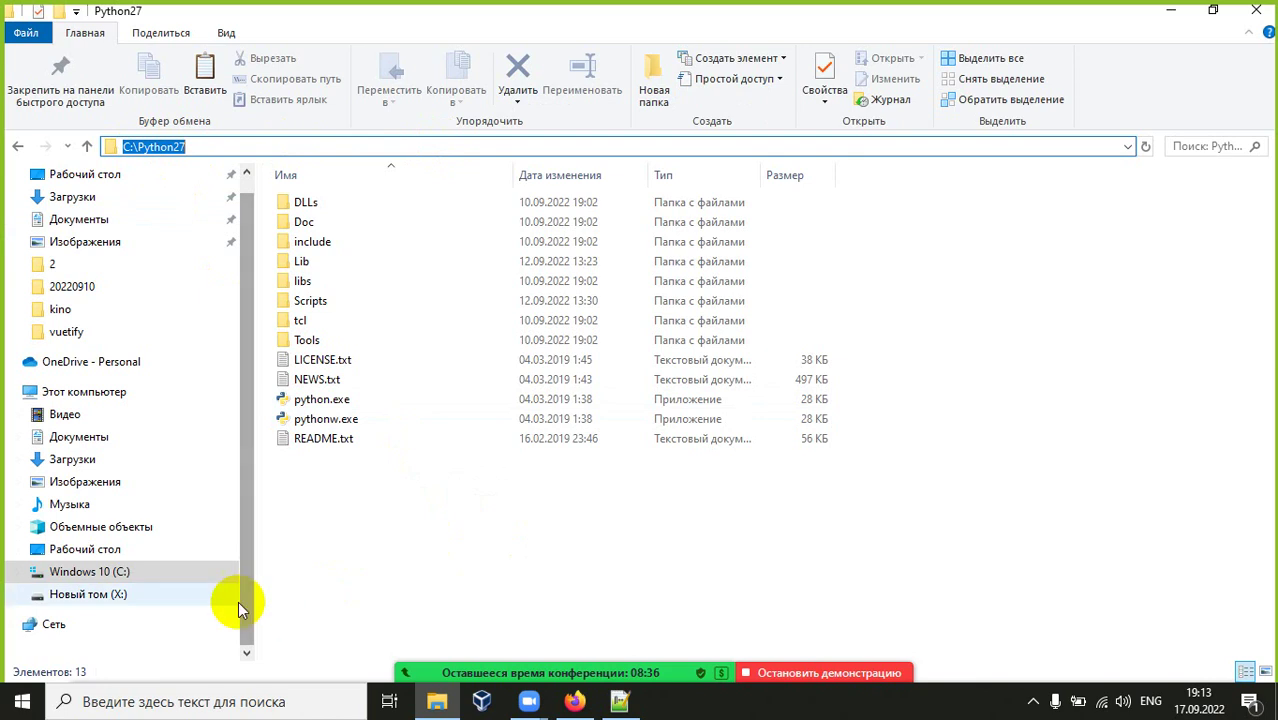
left_click(137, 699)
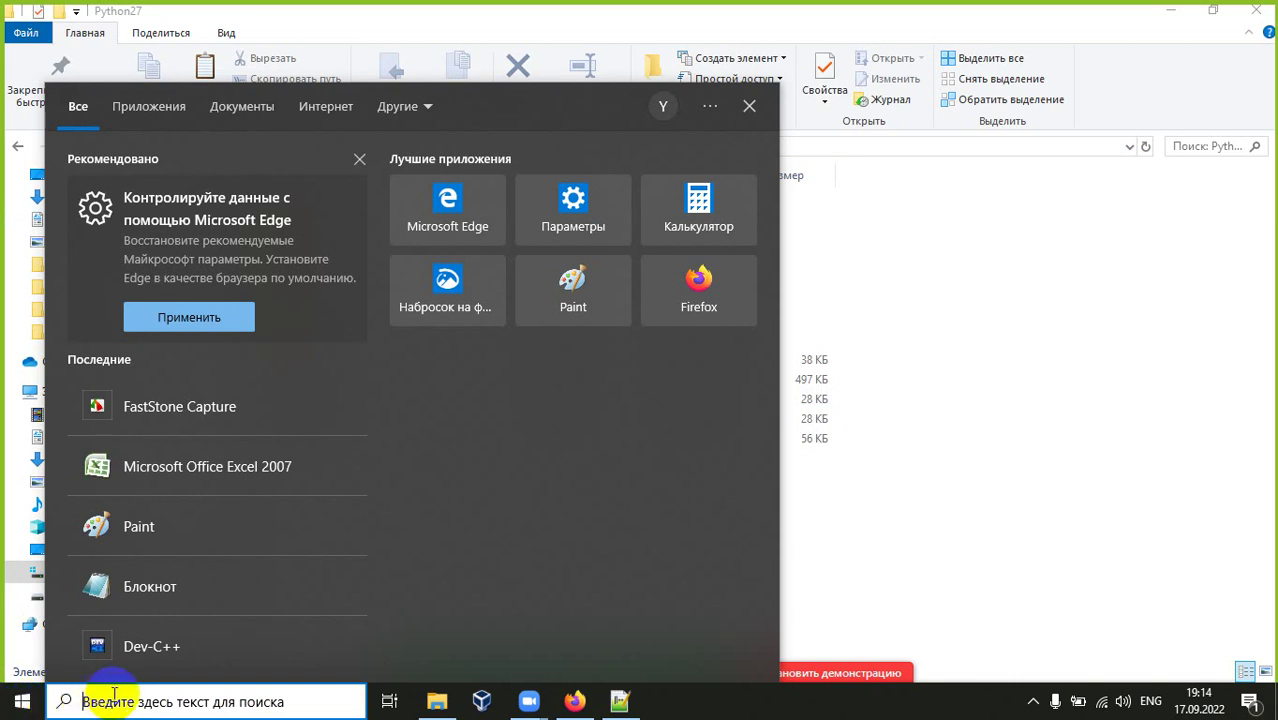
left_click(24, 702)
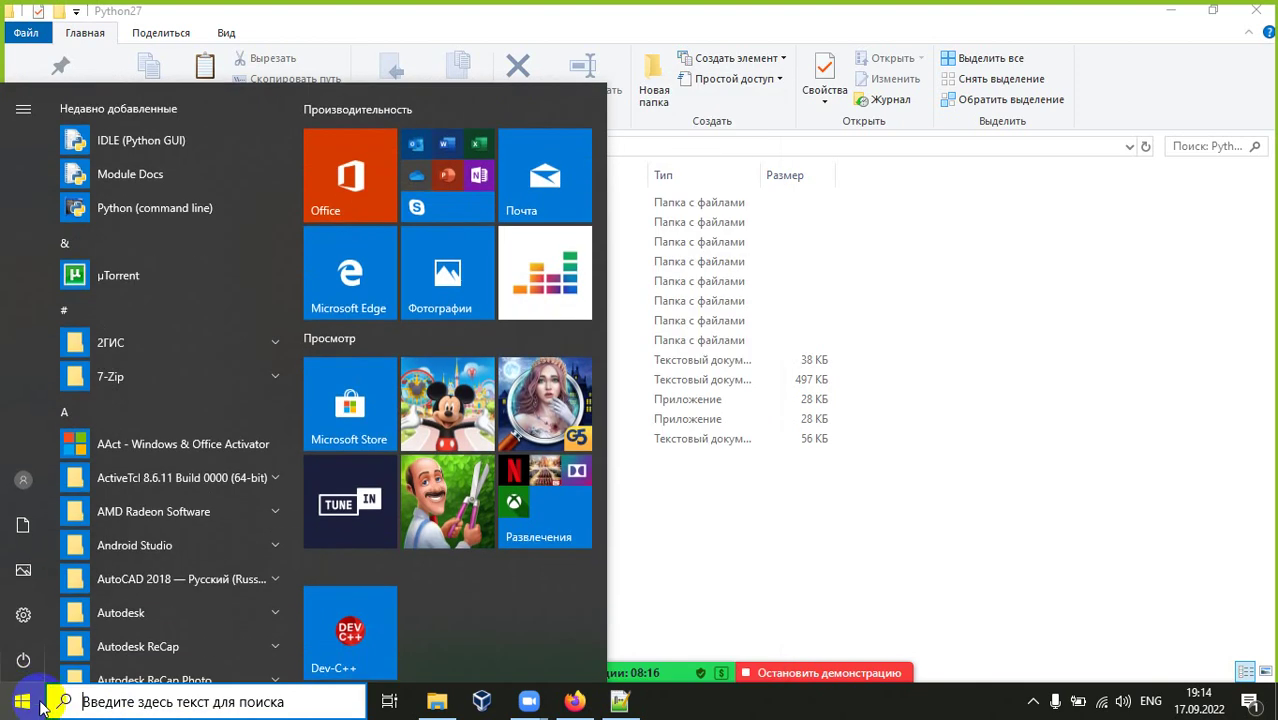
left_click(114, 700)
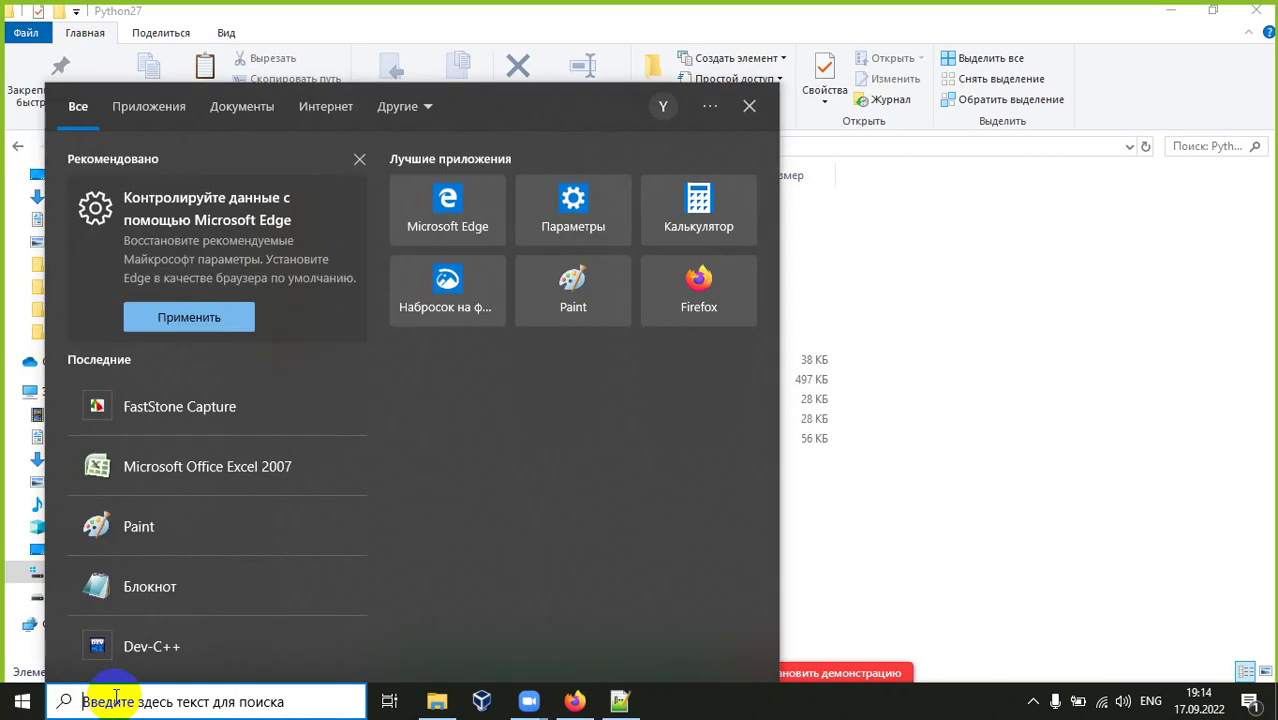
type("пане")
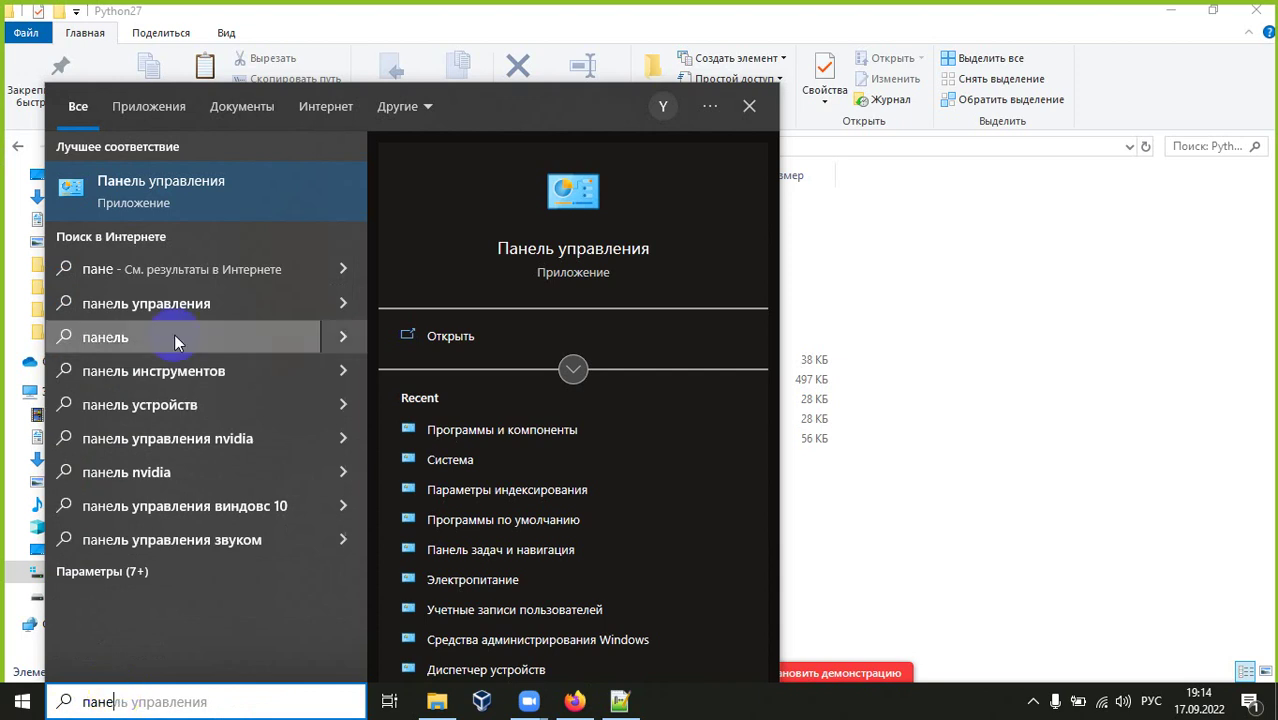
left_click(278, 170)
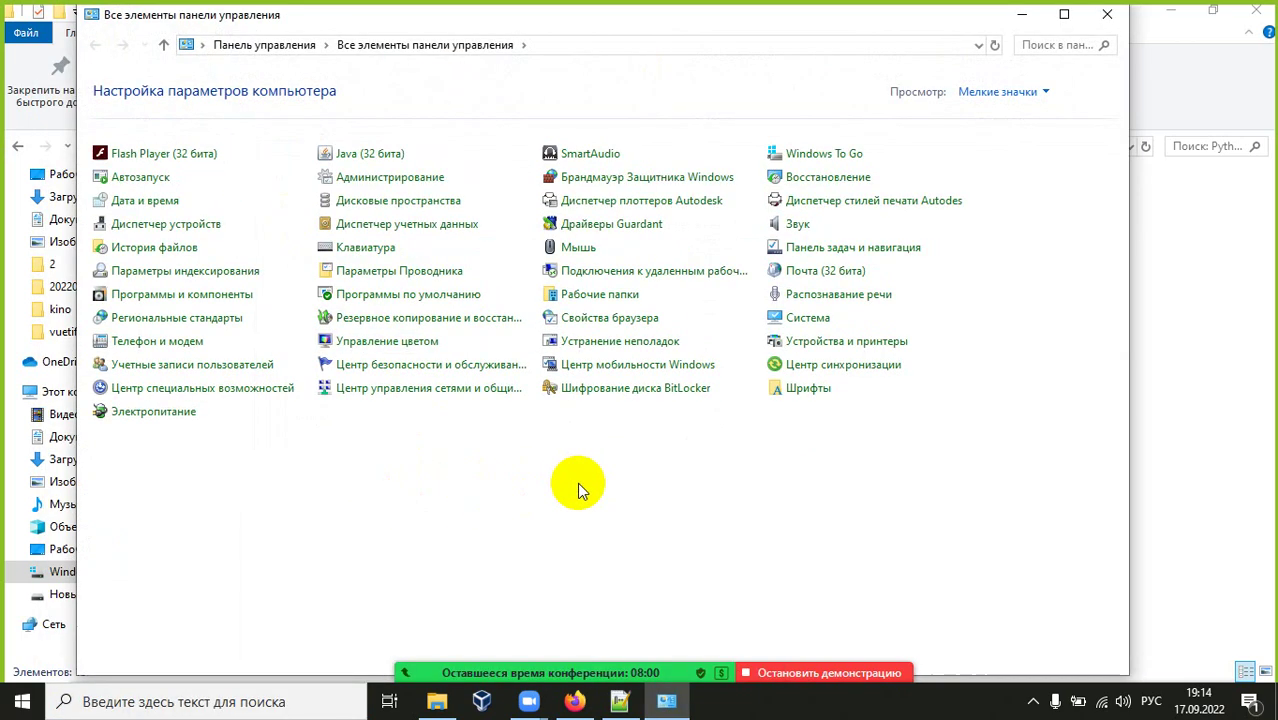
Open the Command Prompt by searching for cmd, run python to check the default version, and close the console
left_click(263, 704)
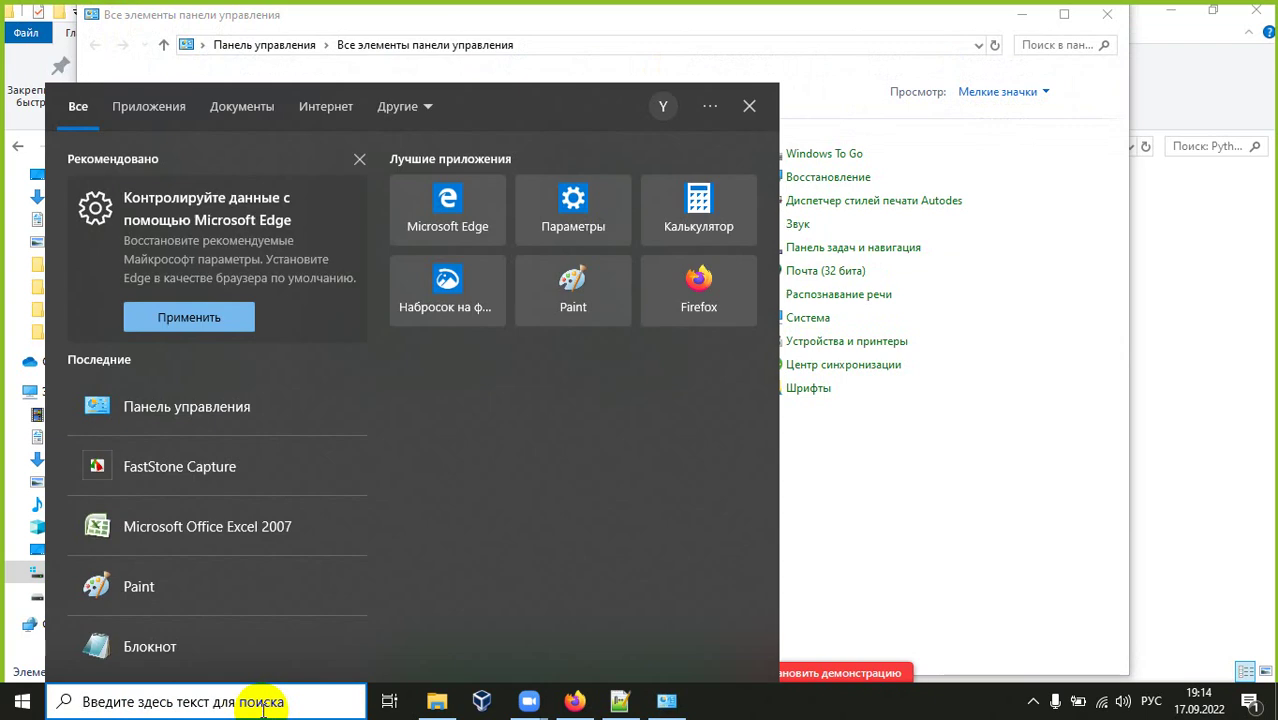
type("сьв")
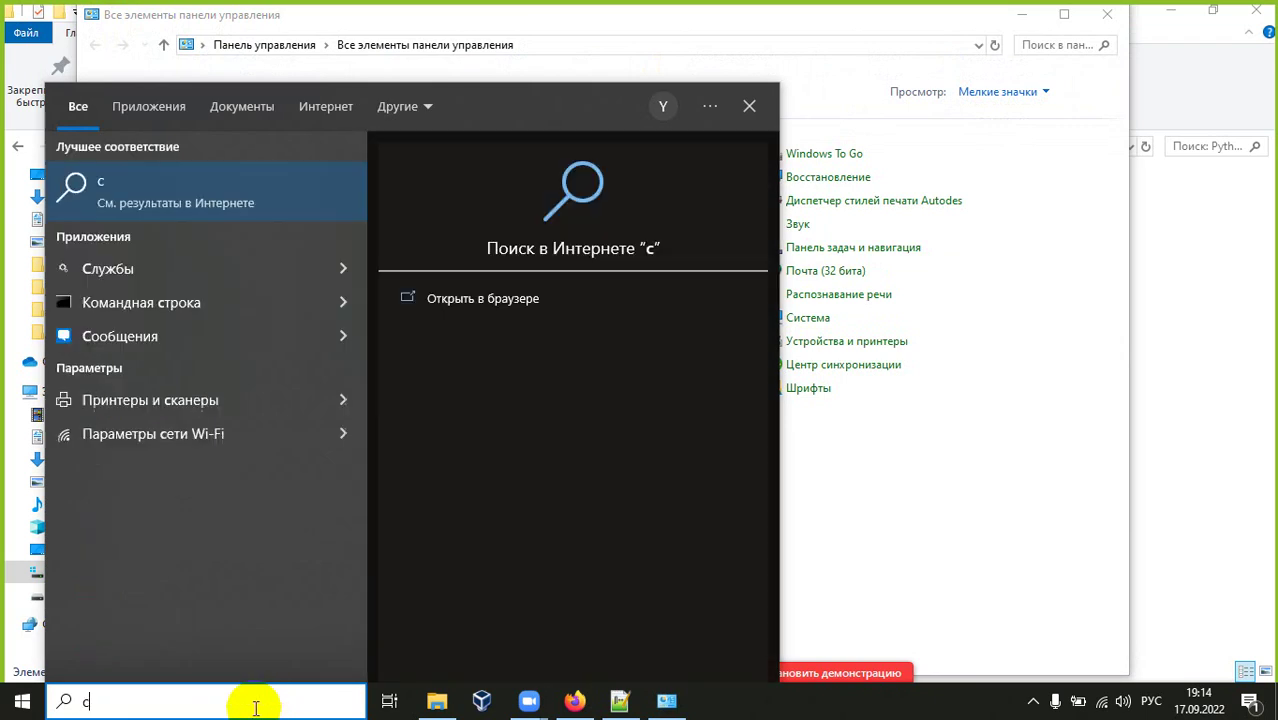
key("BackSpace")
key("BackSpace")
key("BackSpace")
key("alt+shift")
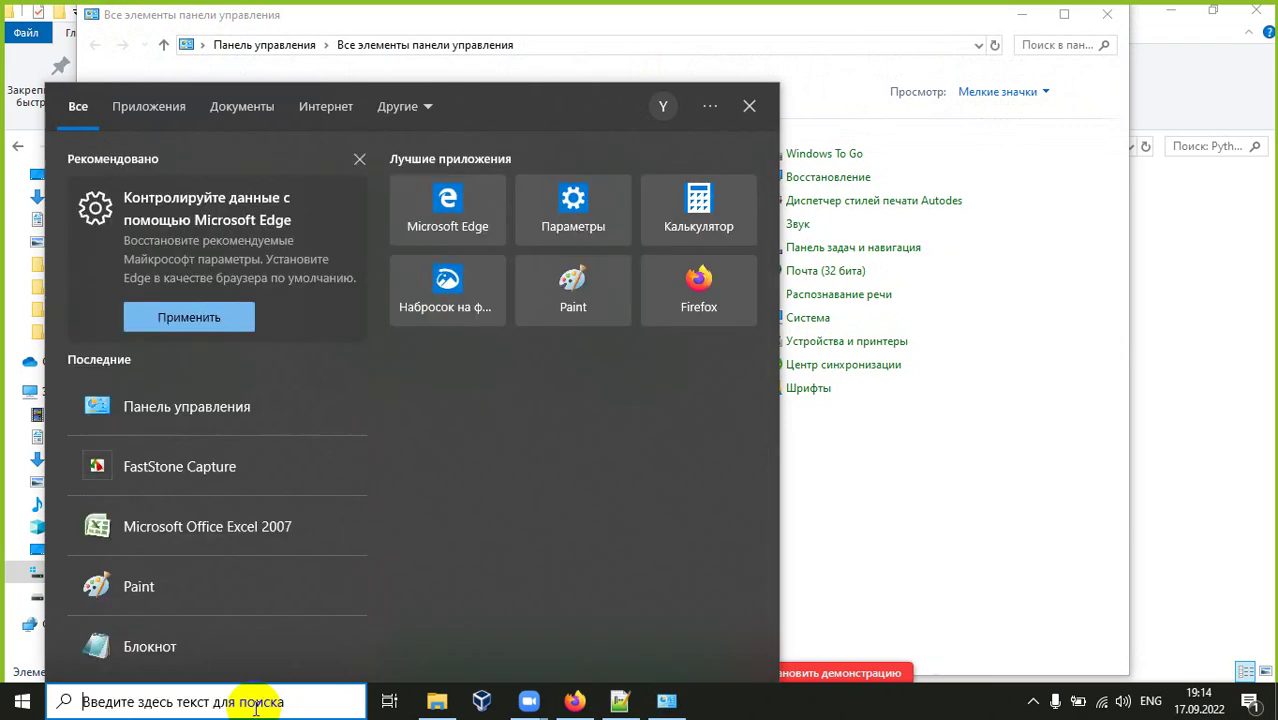
type("cmd")
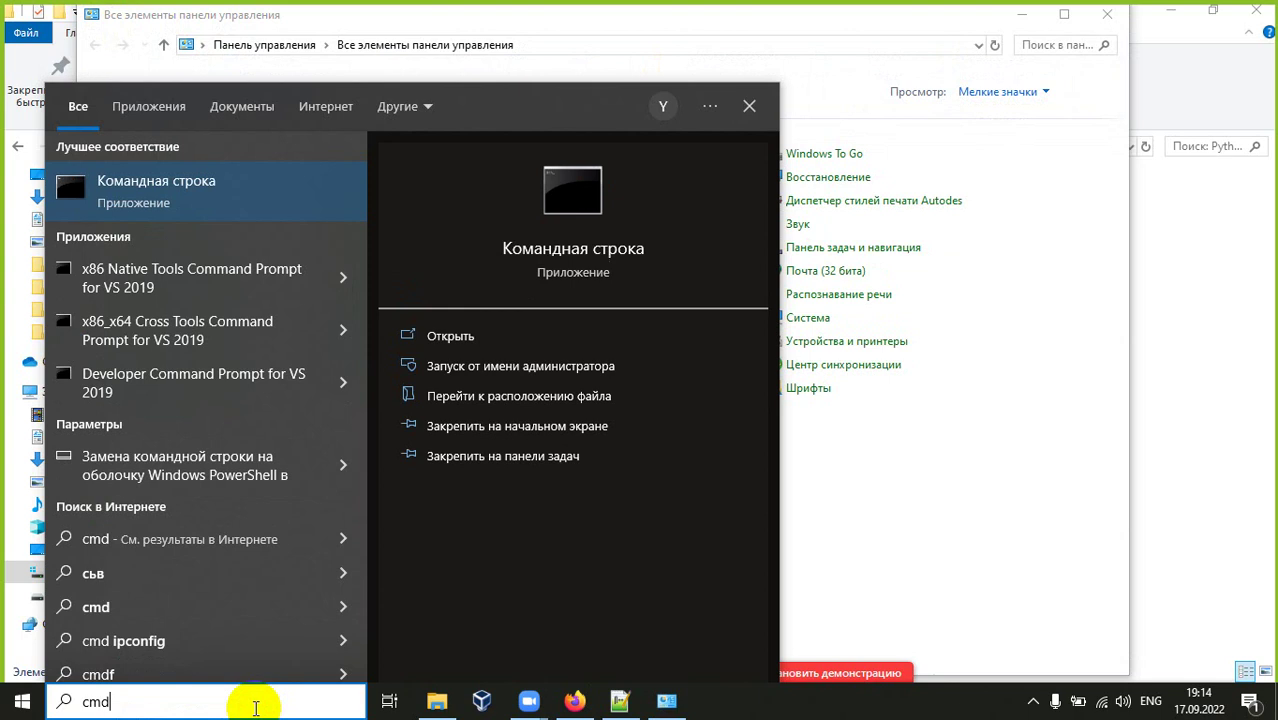
left_click(224, 192)
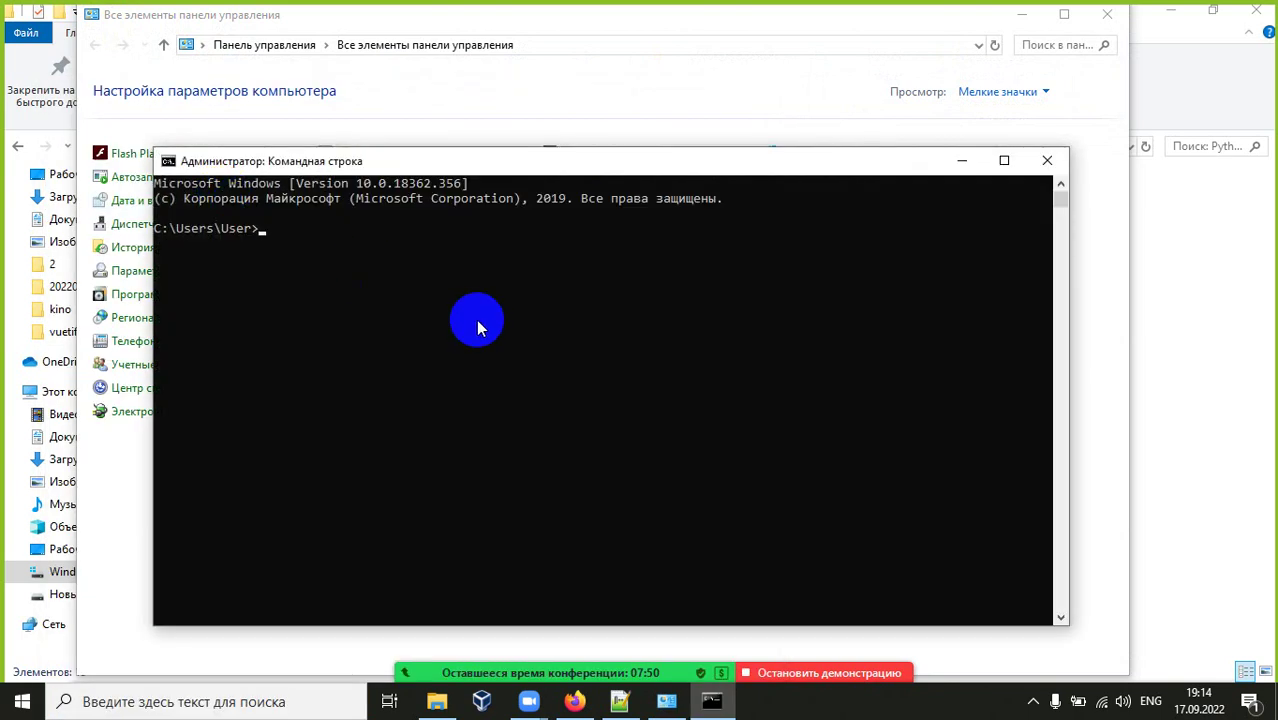
type("python")
key("Return")
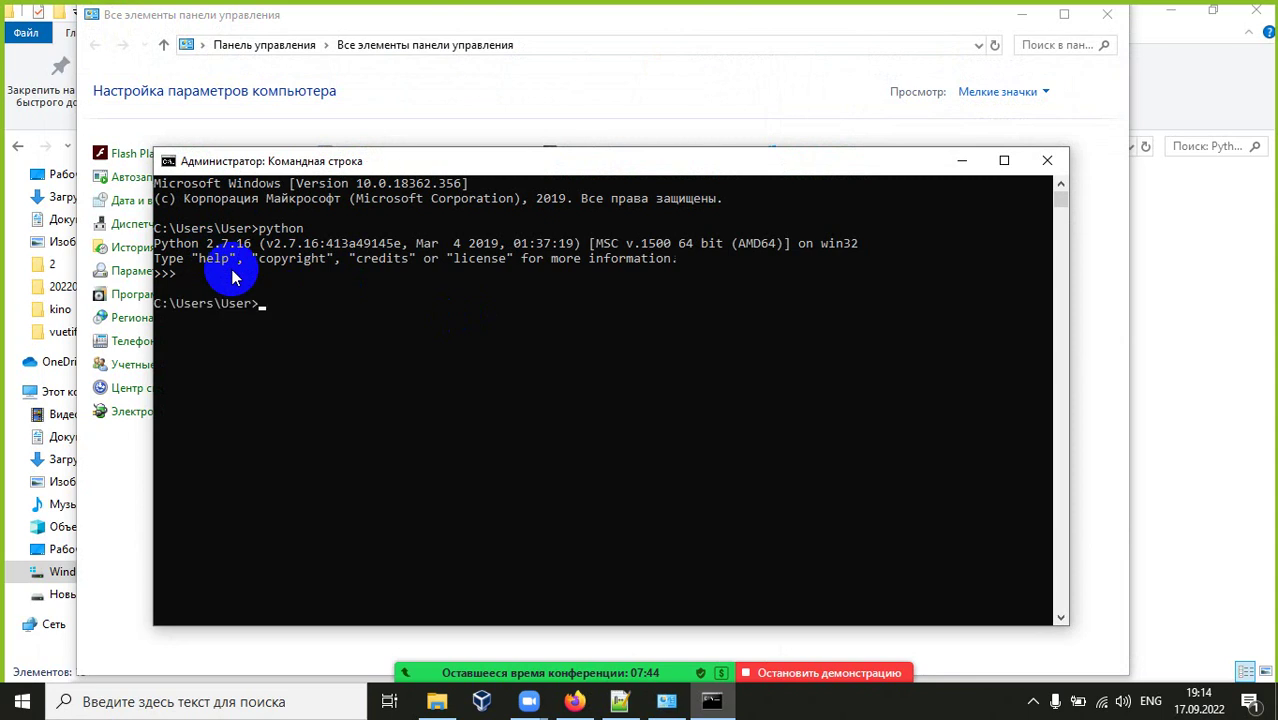
left_click(1047, 160)
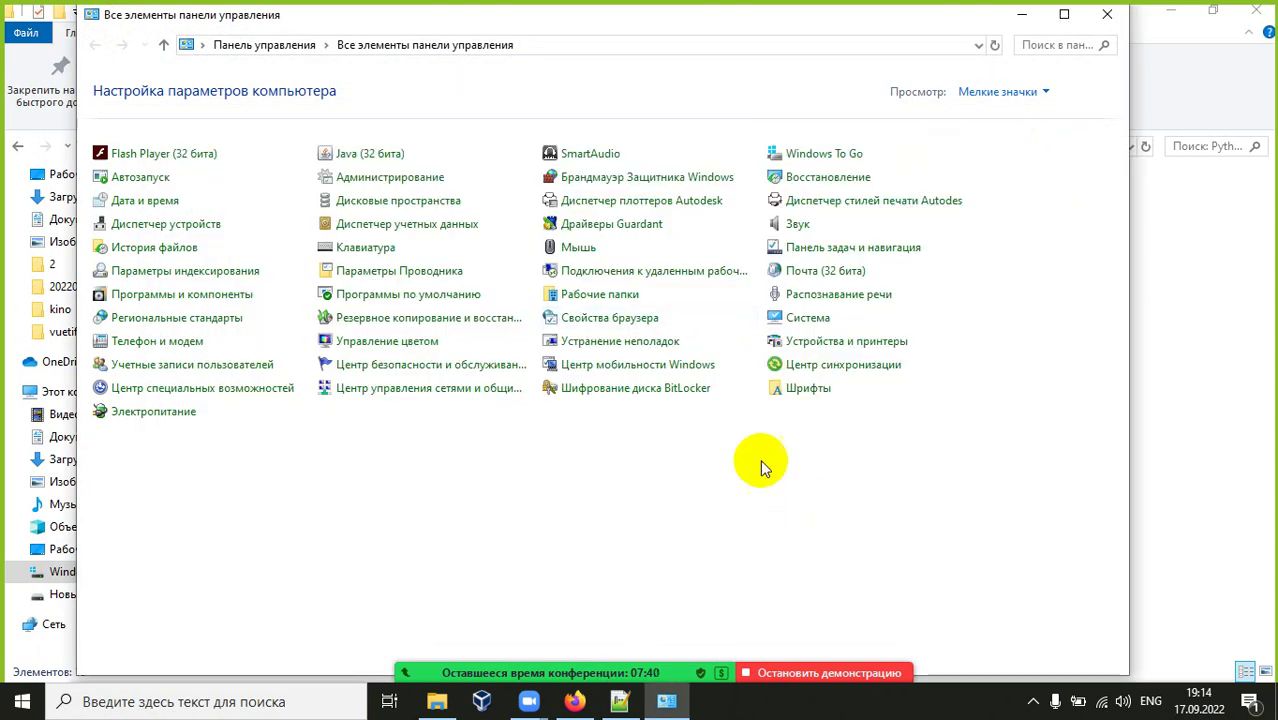
Rename python.exe in the Python27 folder to python2.exe
left_click(1205, 364)
left_click(347, 406)
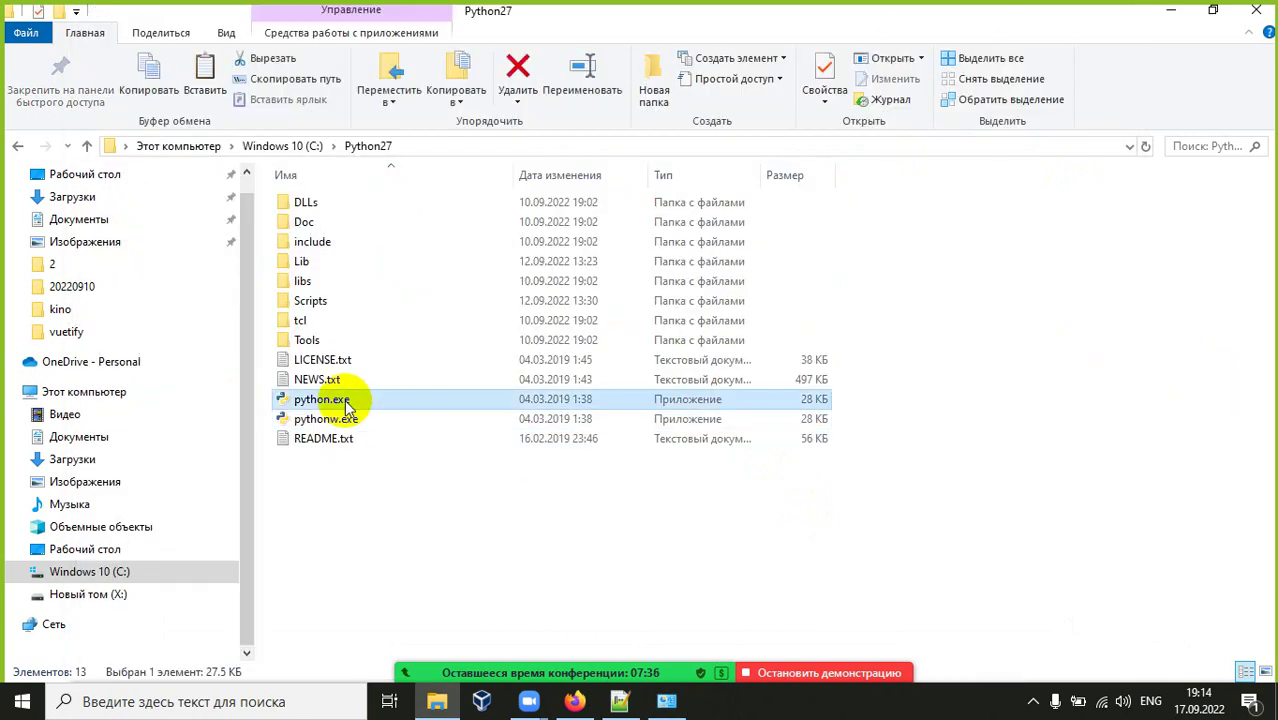
key("XF86AudioRaiseVolume")
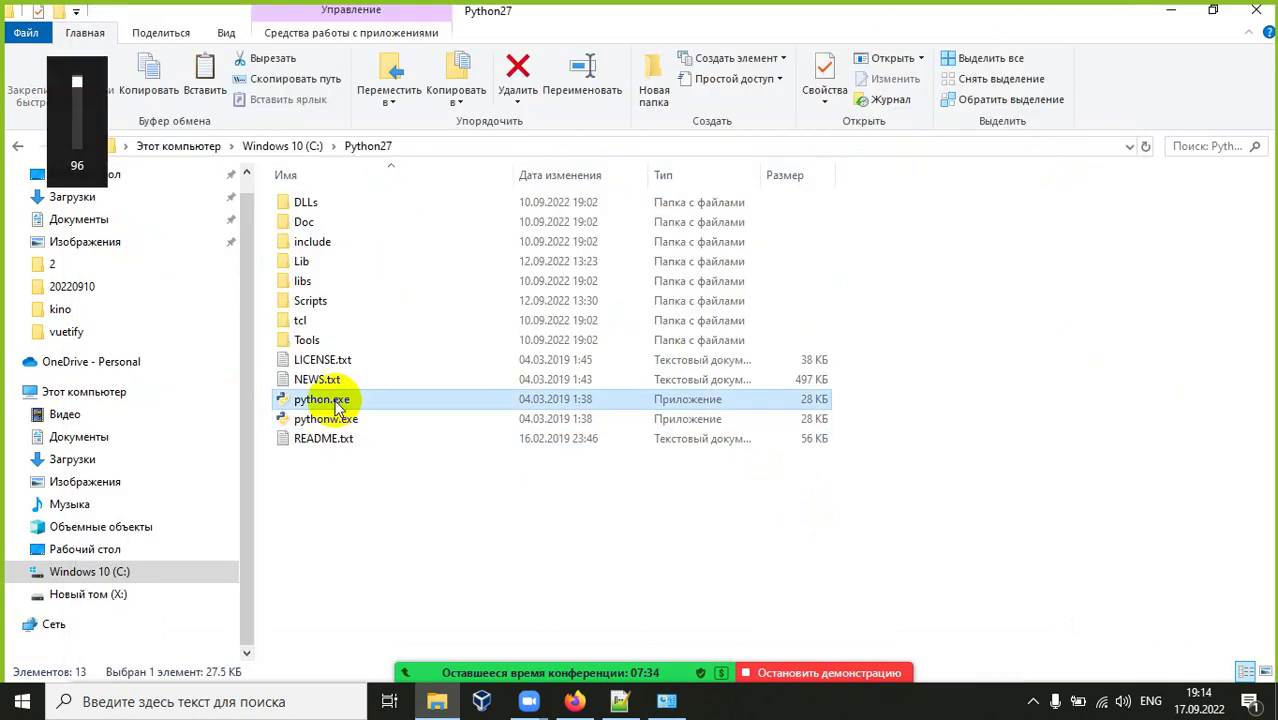
left_click(337, 402)
key("Right")
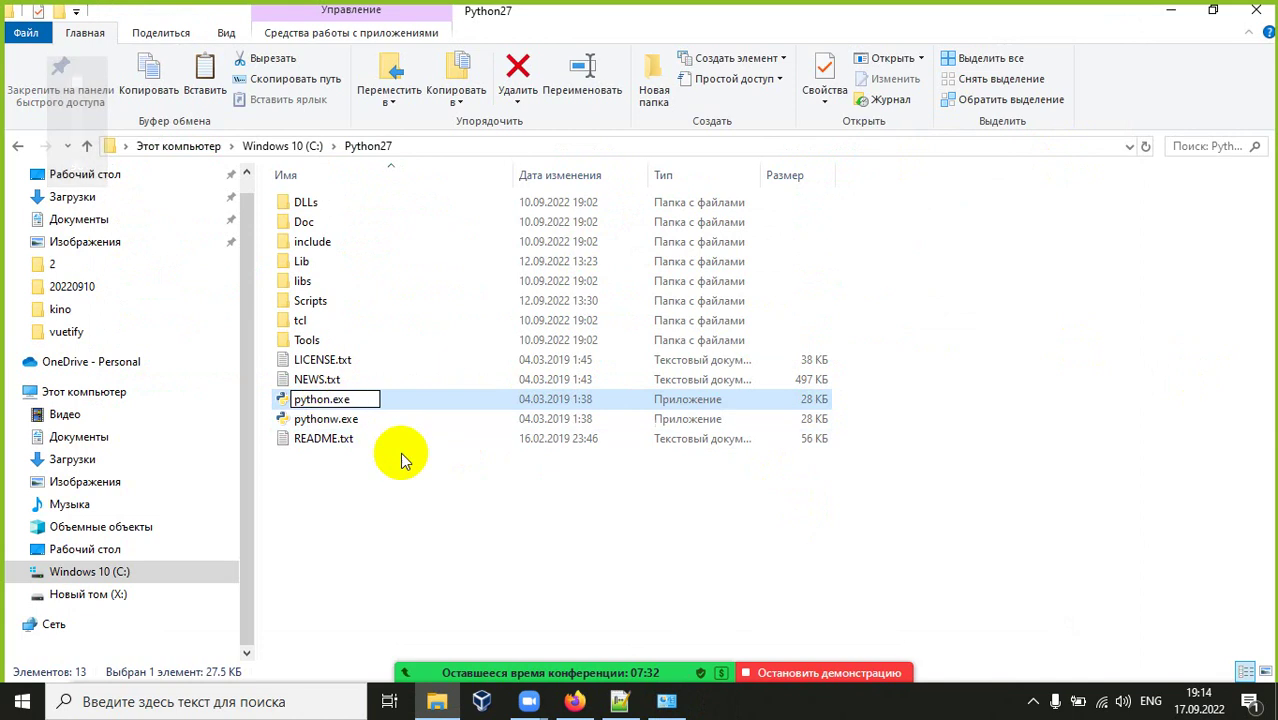
type("2")
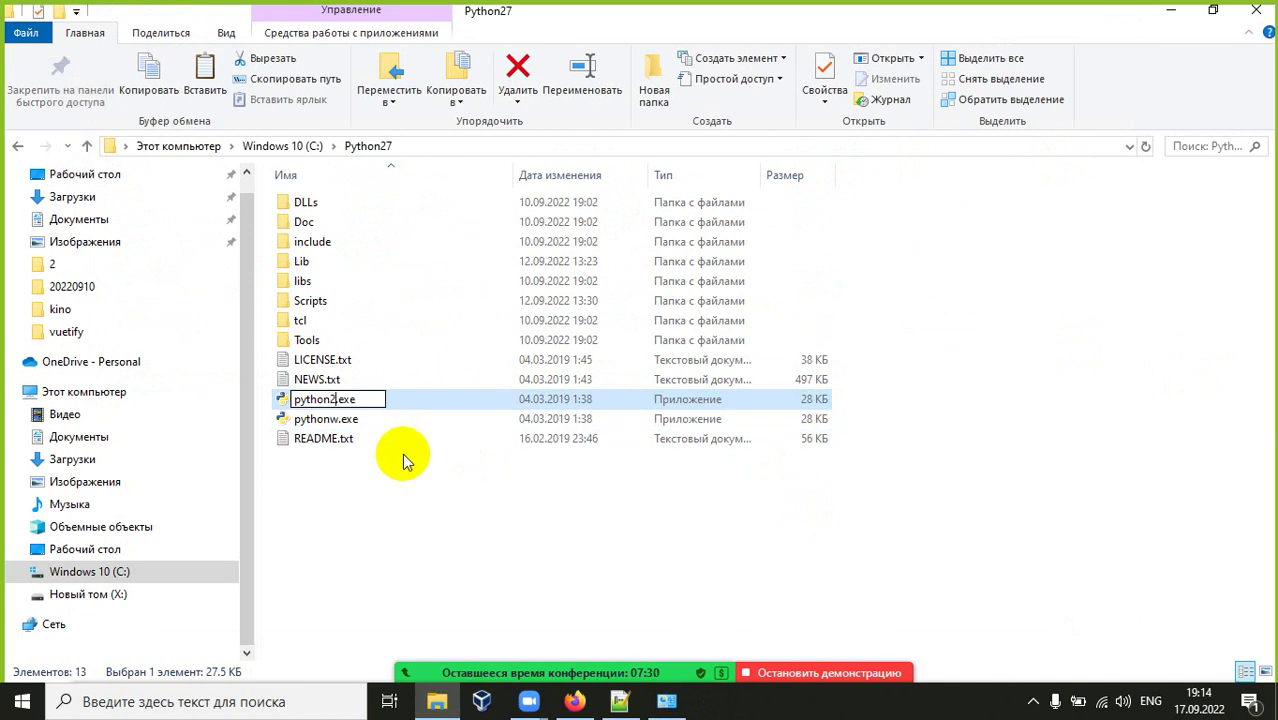
key("Return")
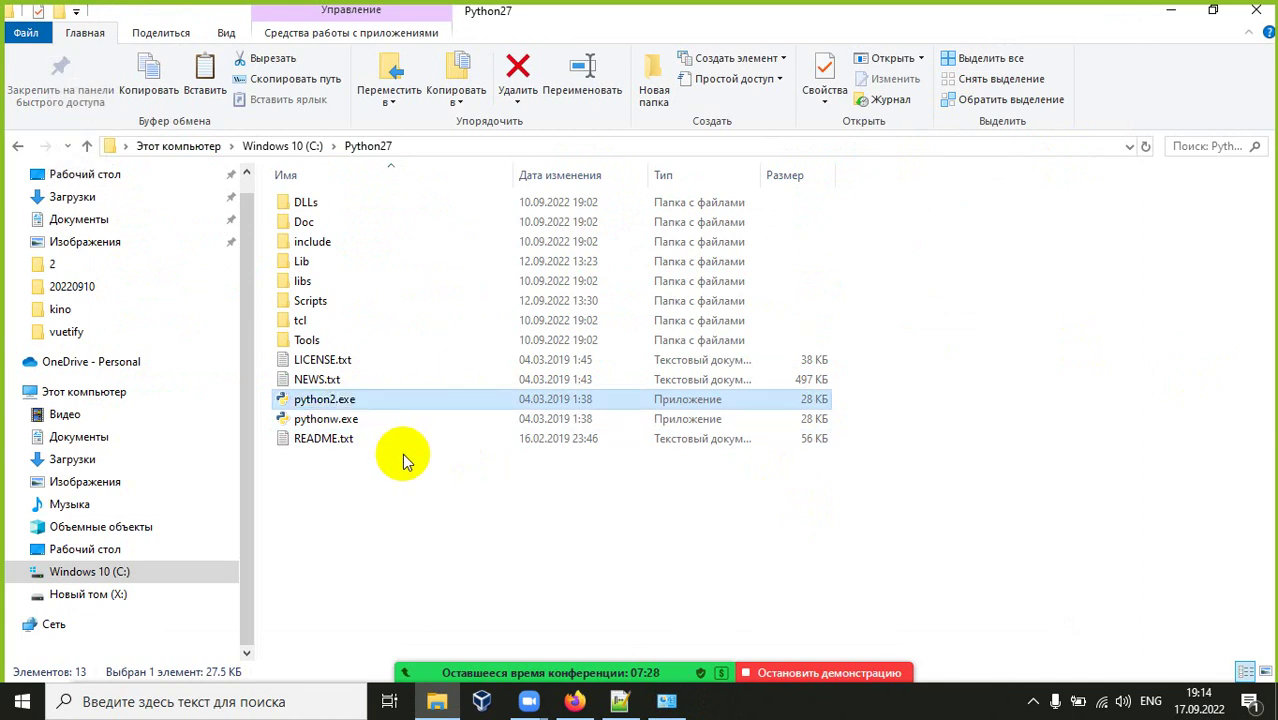
Test both the python and python2 commands in a new Command Prompt, dismissing the Microsoft Store window
mouse_move(672, 660)
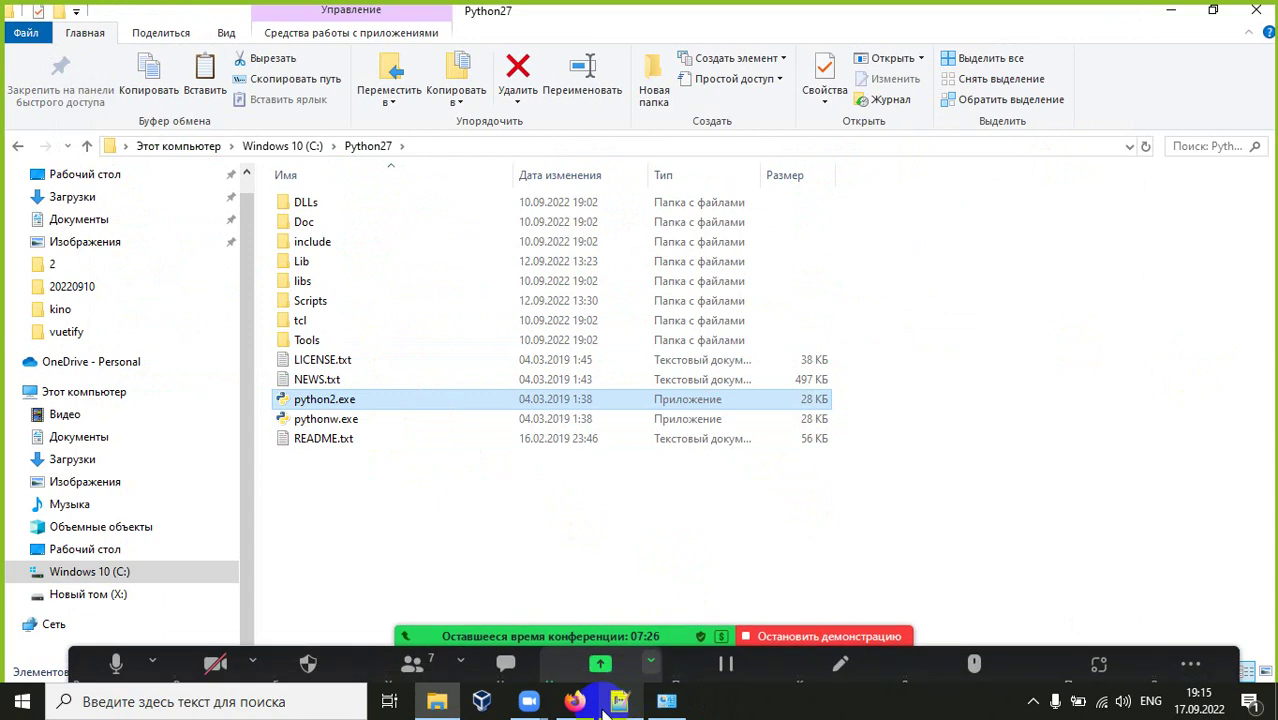
left_click(262, 701)
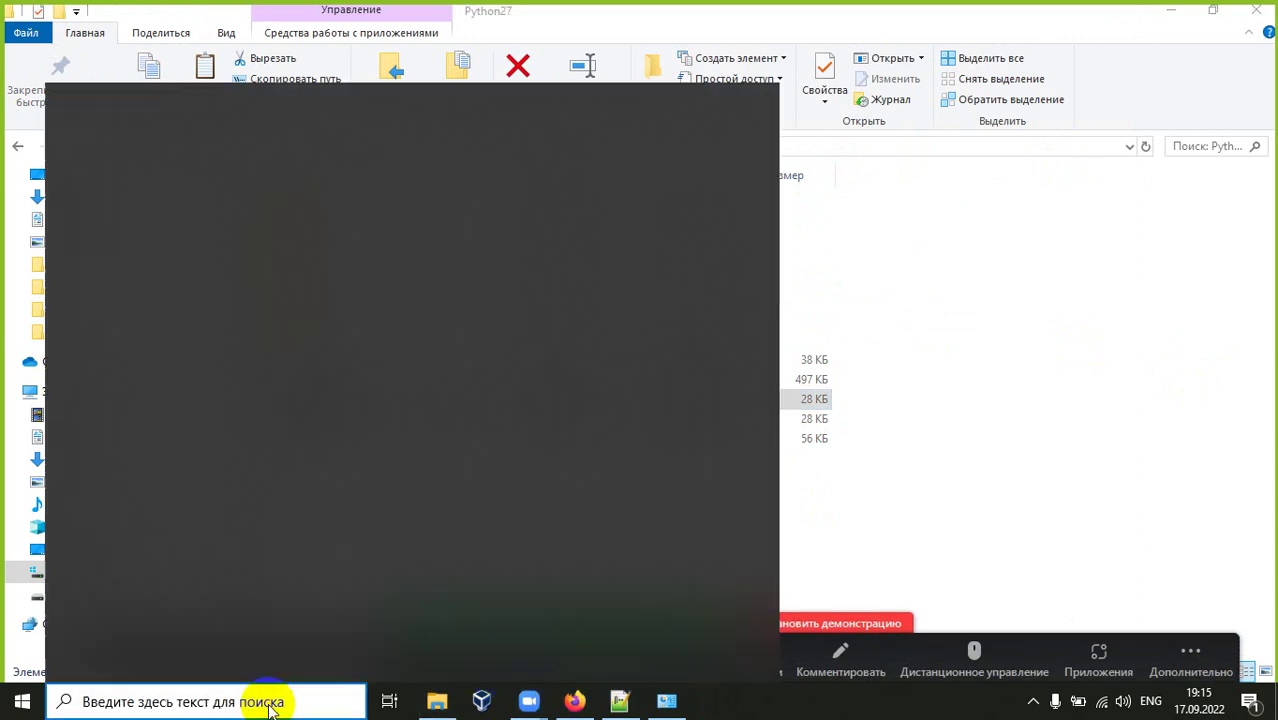
left_click(222, 406)
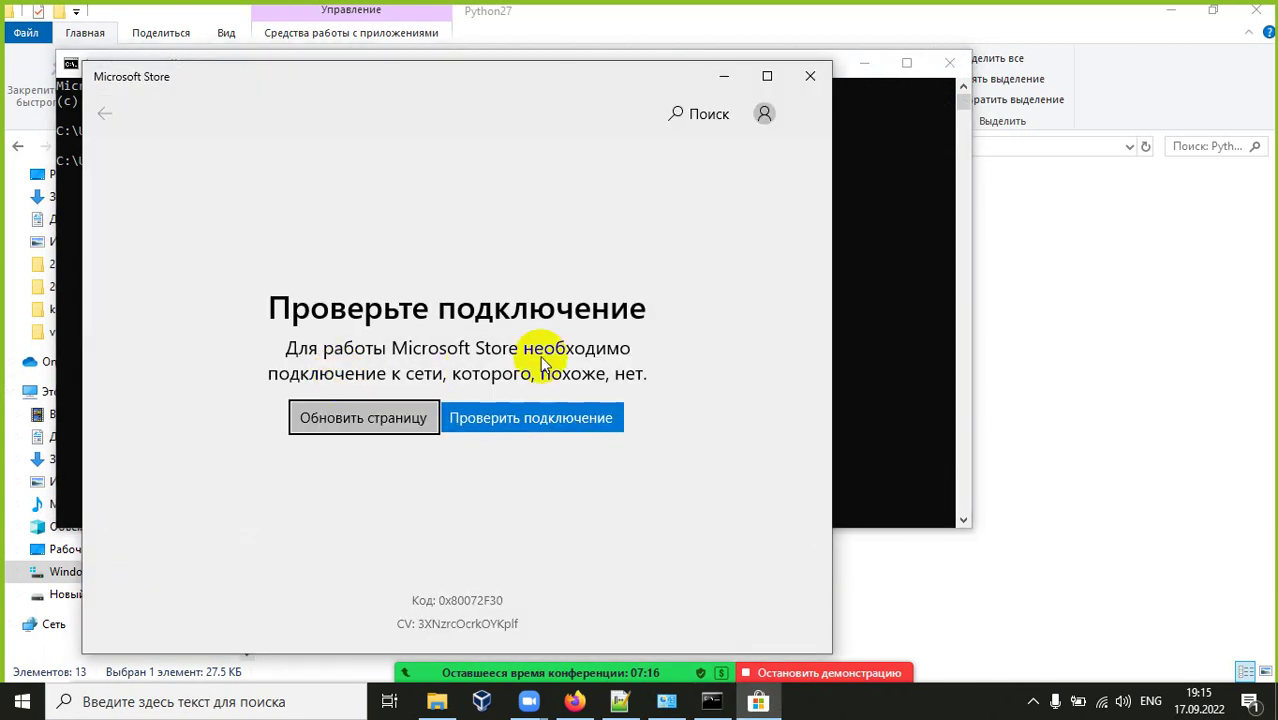
left_click(815, 78)
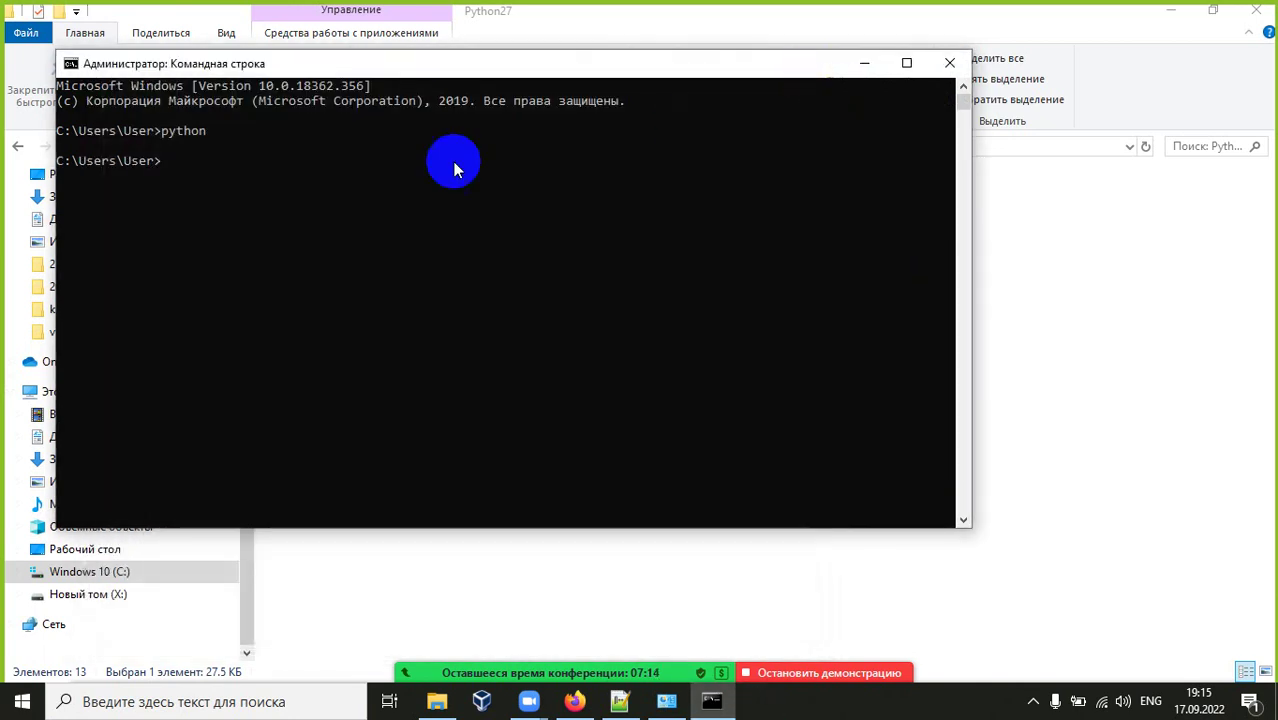
left_click(434, 162)
type("python2")
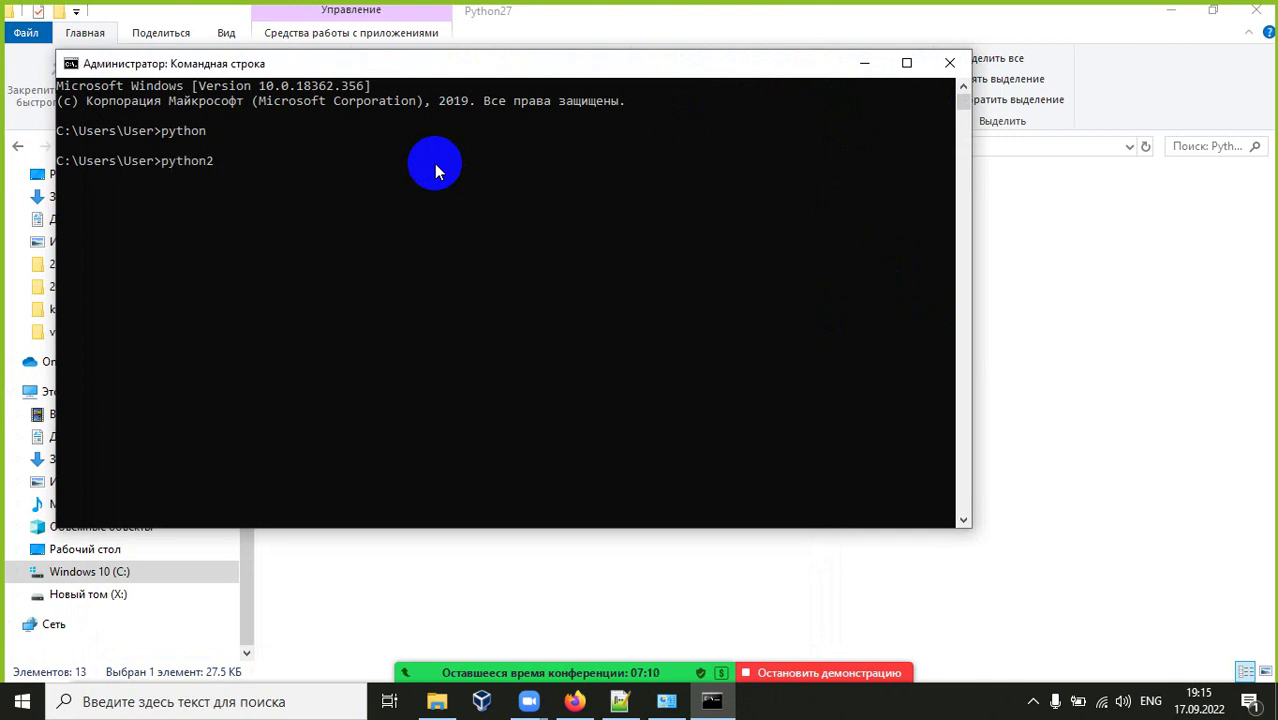
key("Return")
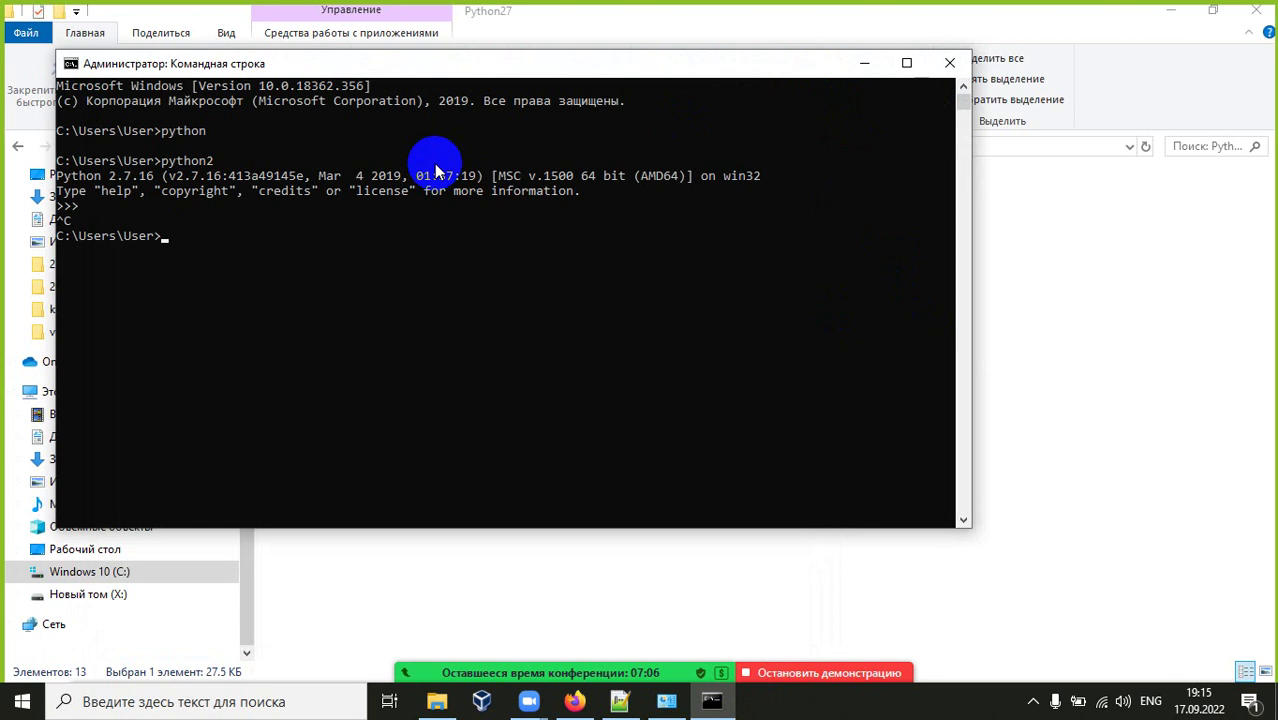
Return to the Python27 folder in File Explorer and copy its full path, C:\Python27
left_click(1101, 326)
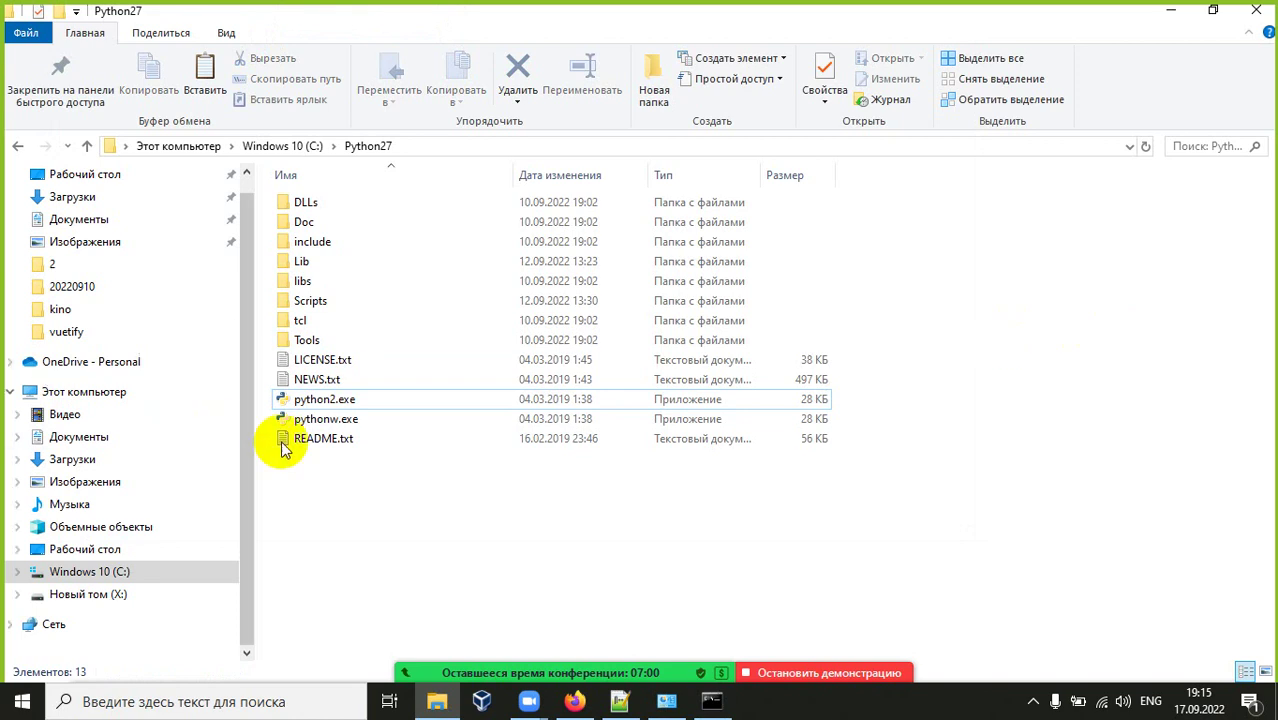
left_click(465, 147)
left_click(535, 526)
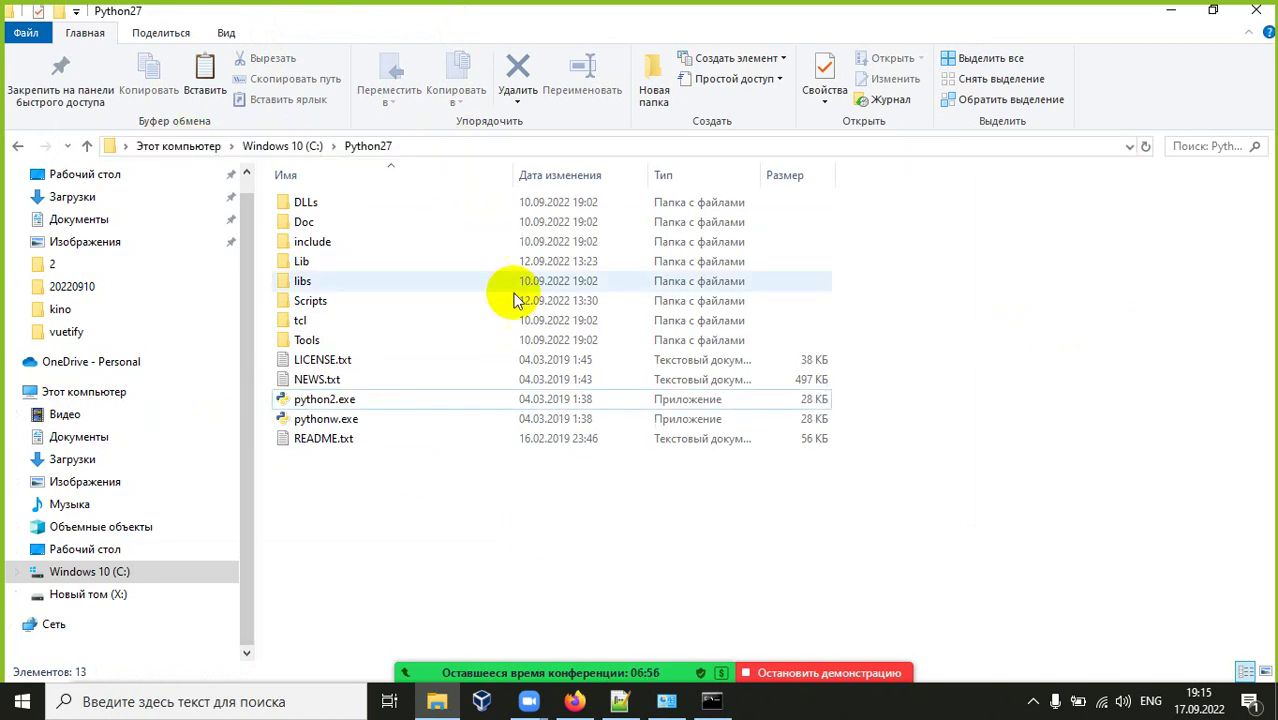
left_click(512, 148)
key("ctrl+c")
right_click(536, 157)
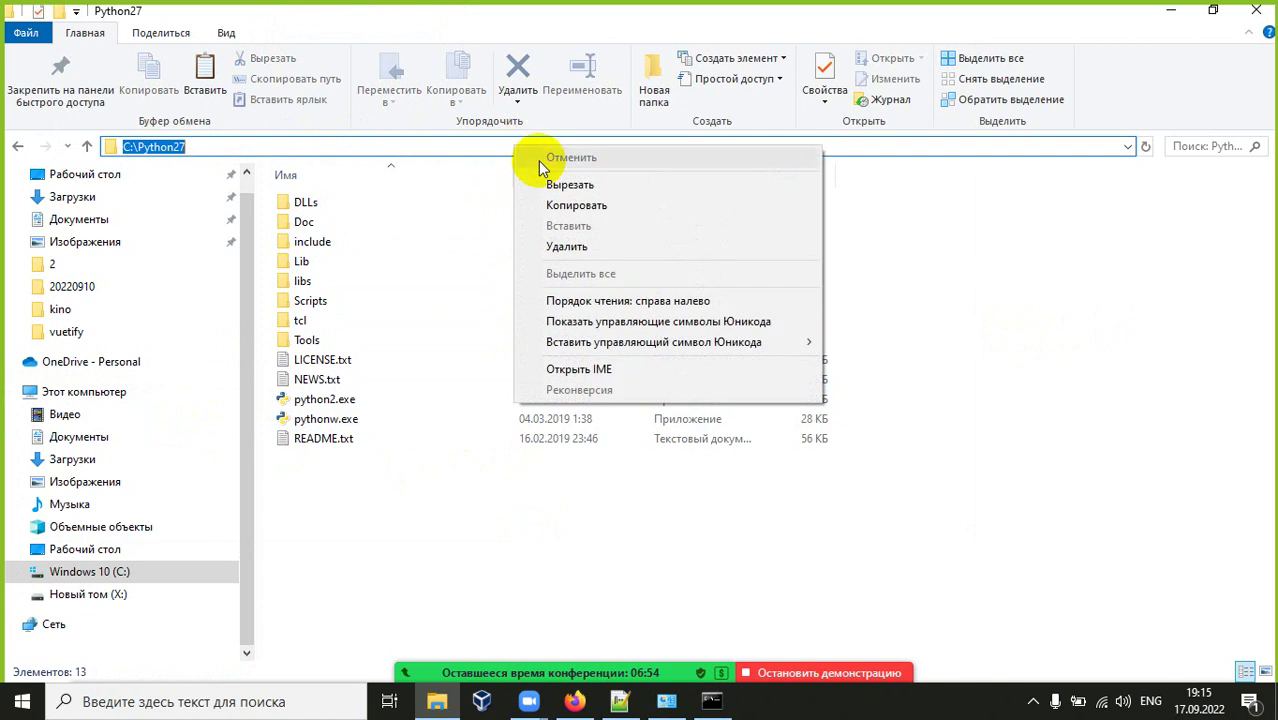
left_click(545, 205)
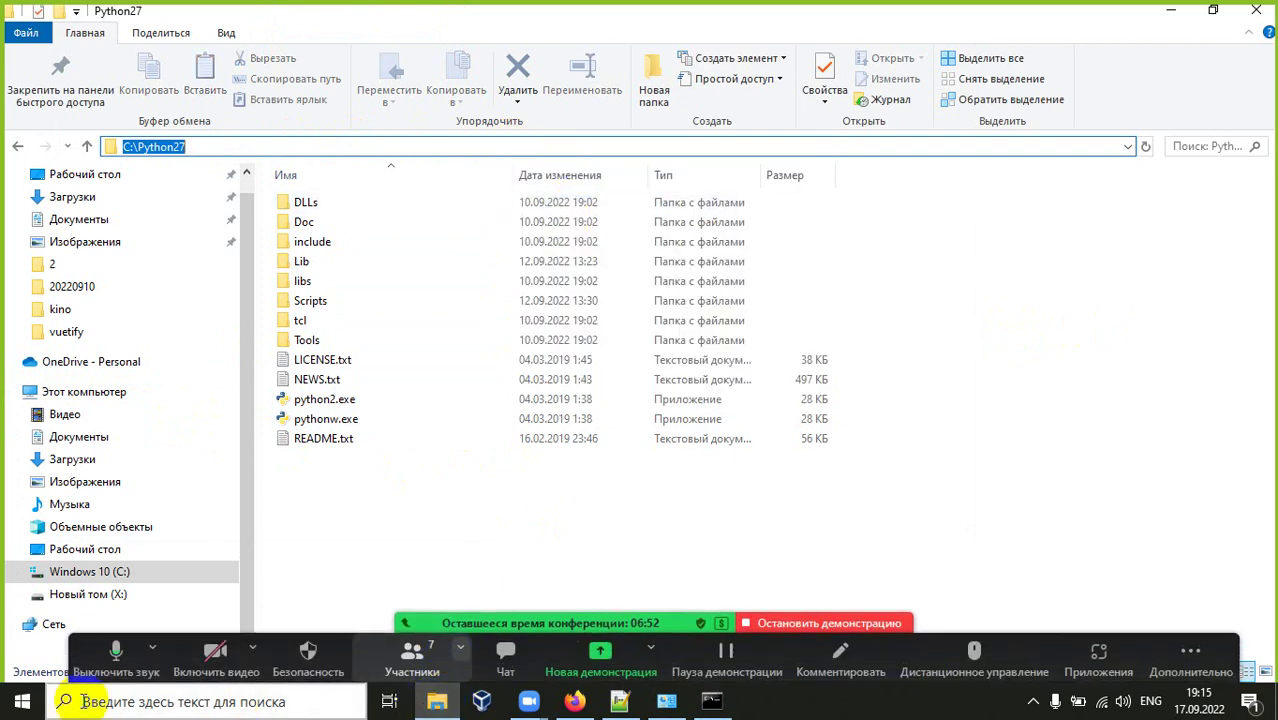
In a new File Explorer window, open the innermost Python-Robocode folder inside IT CC\Python-Robocode-PyQt-Robocode on drive X
right_click(24, 702)
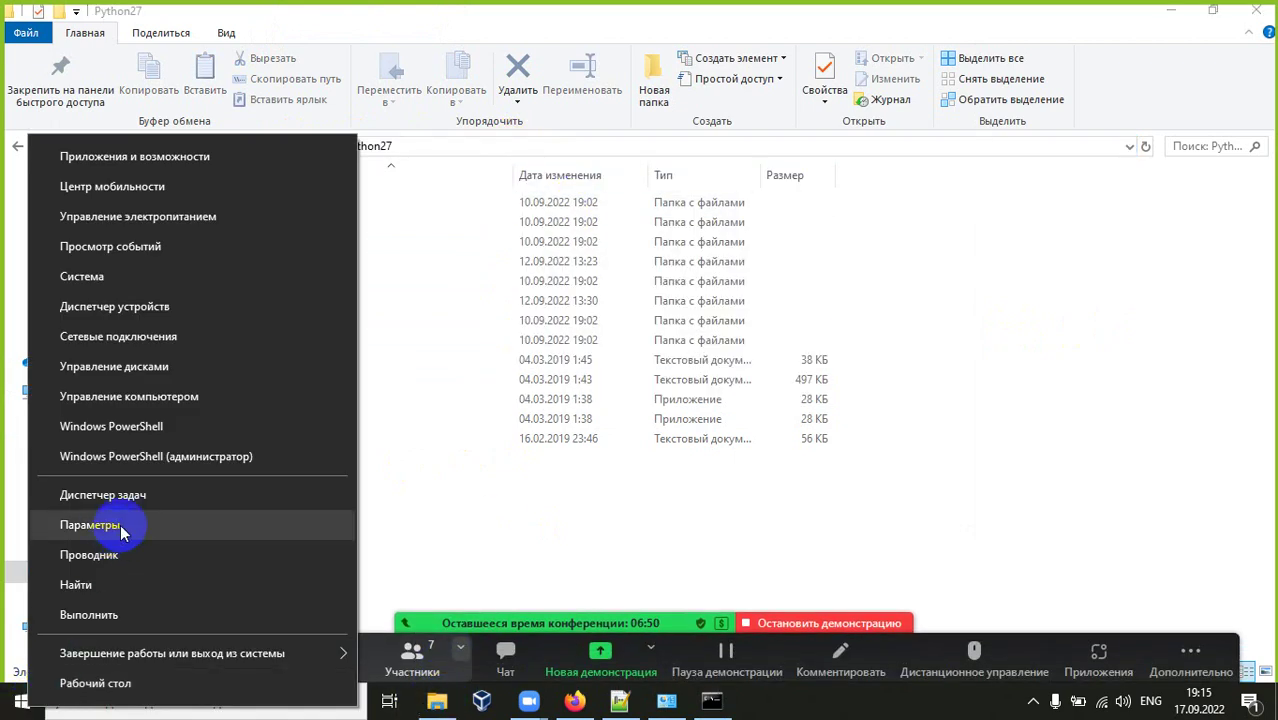
left_click(106, 558)
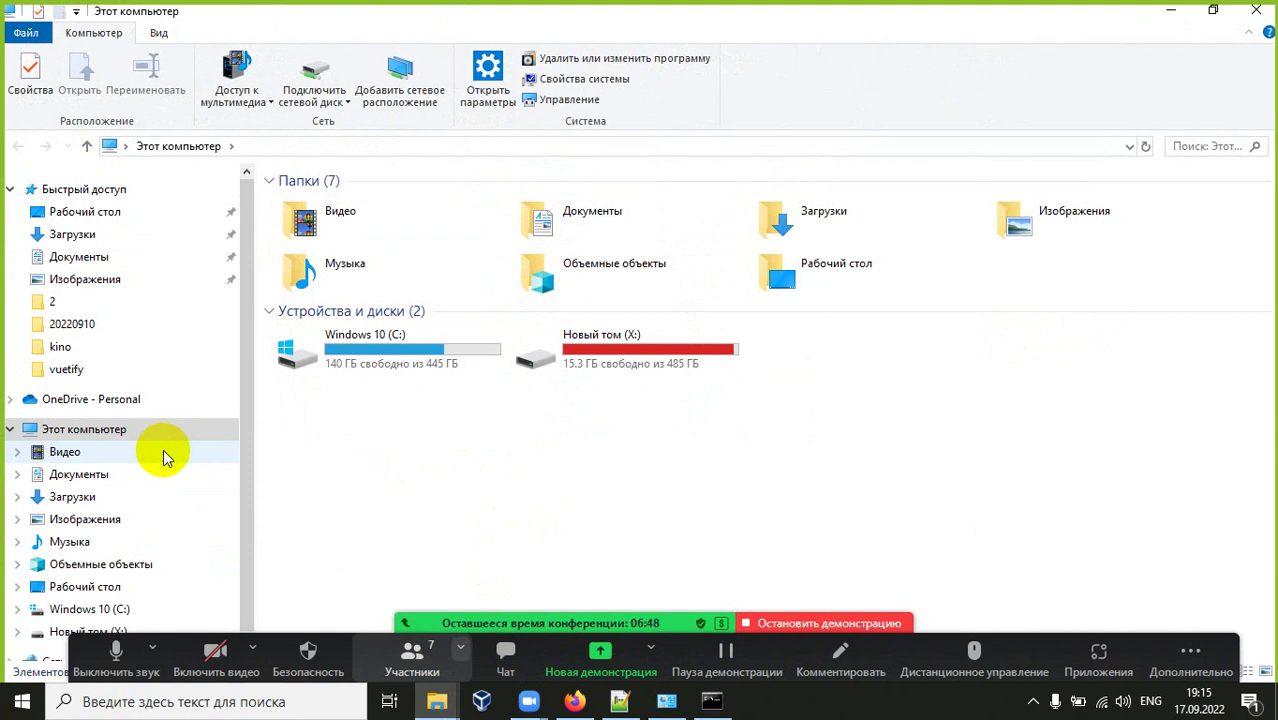
scroll(165, 457, "down", 1)
left_click(108, 592)
scroll(434, 473, "down", 7)
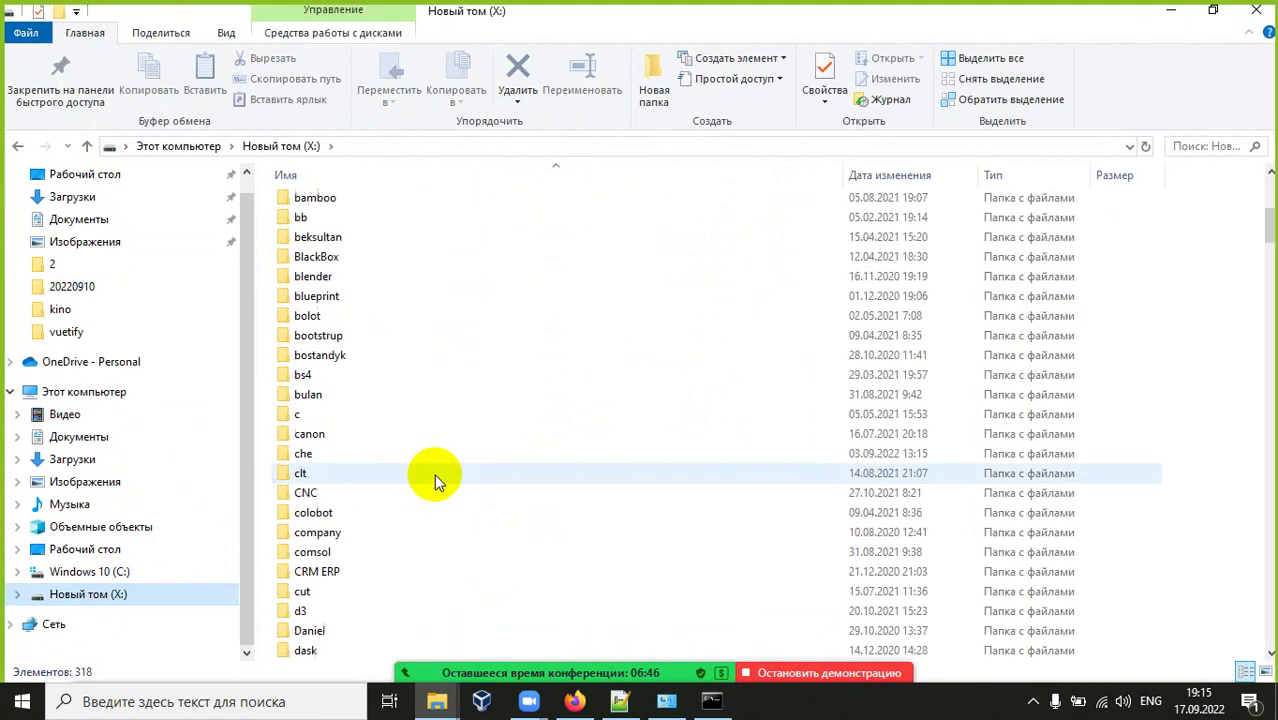
scroll(434, 473, "down", 20)
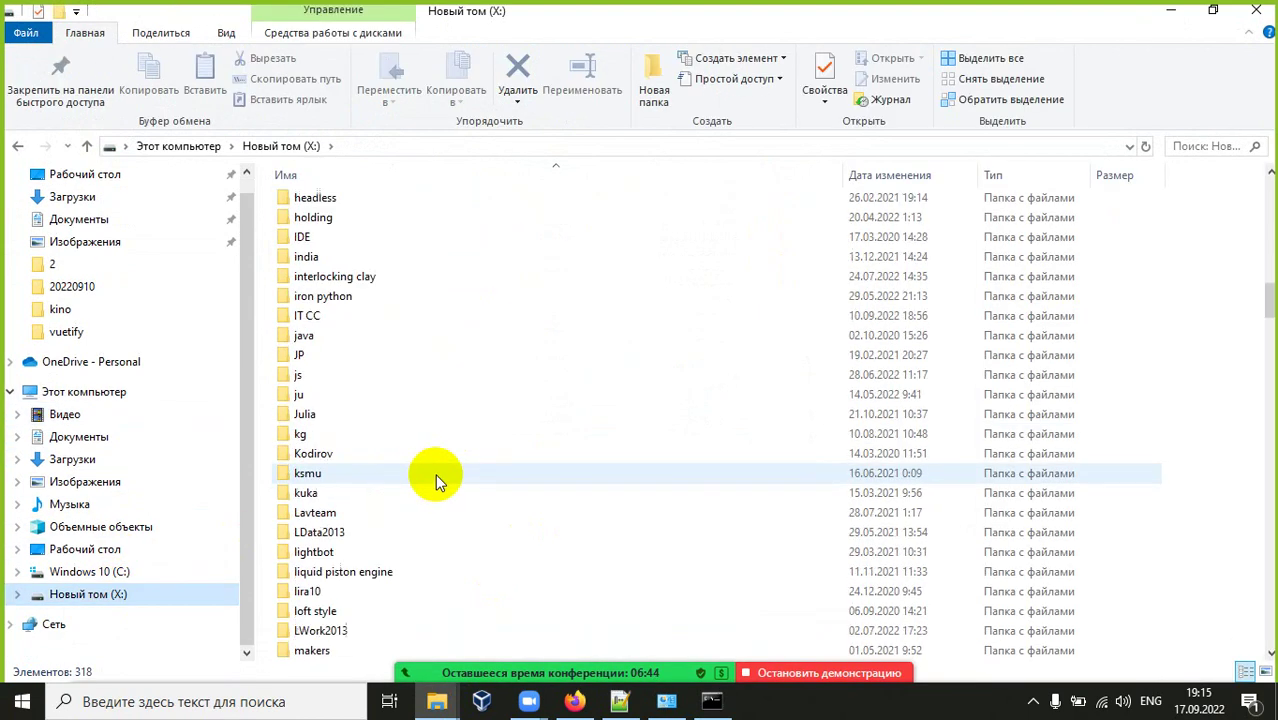
double_click(320, 315)
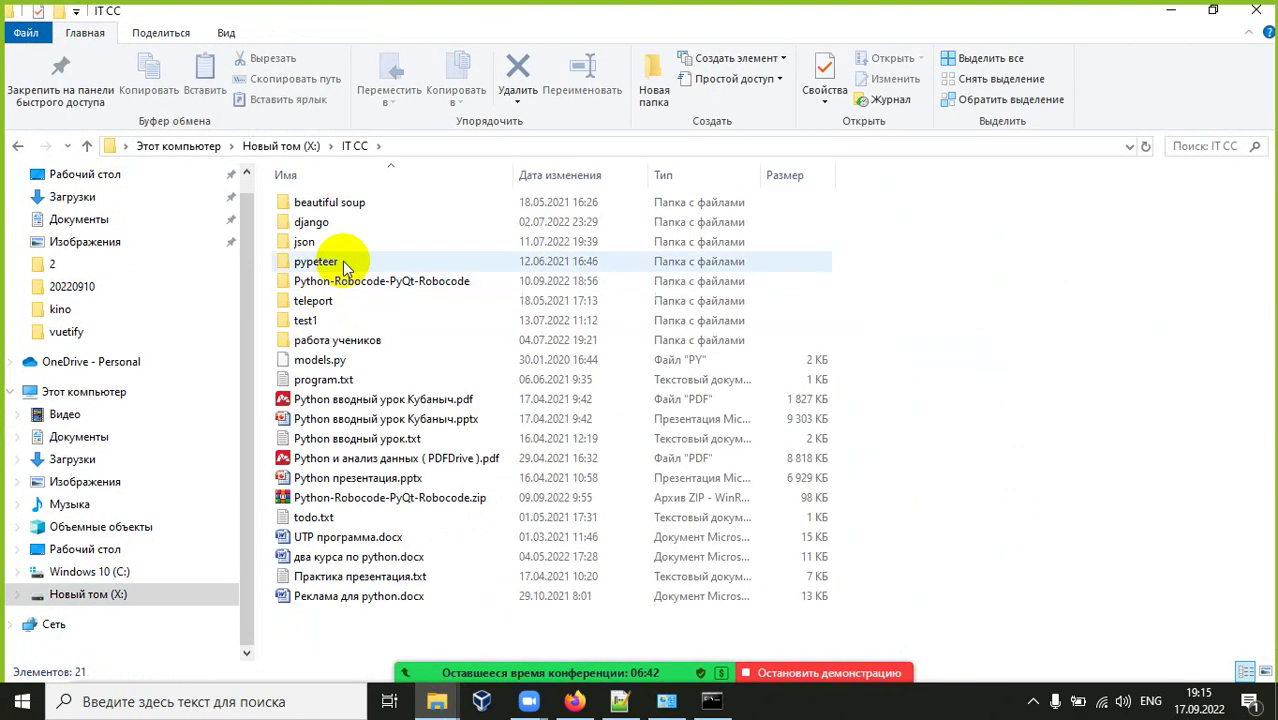
double_click(373, 281)
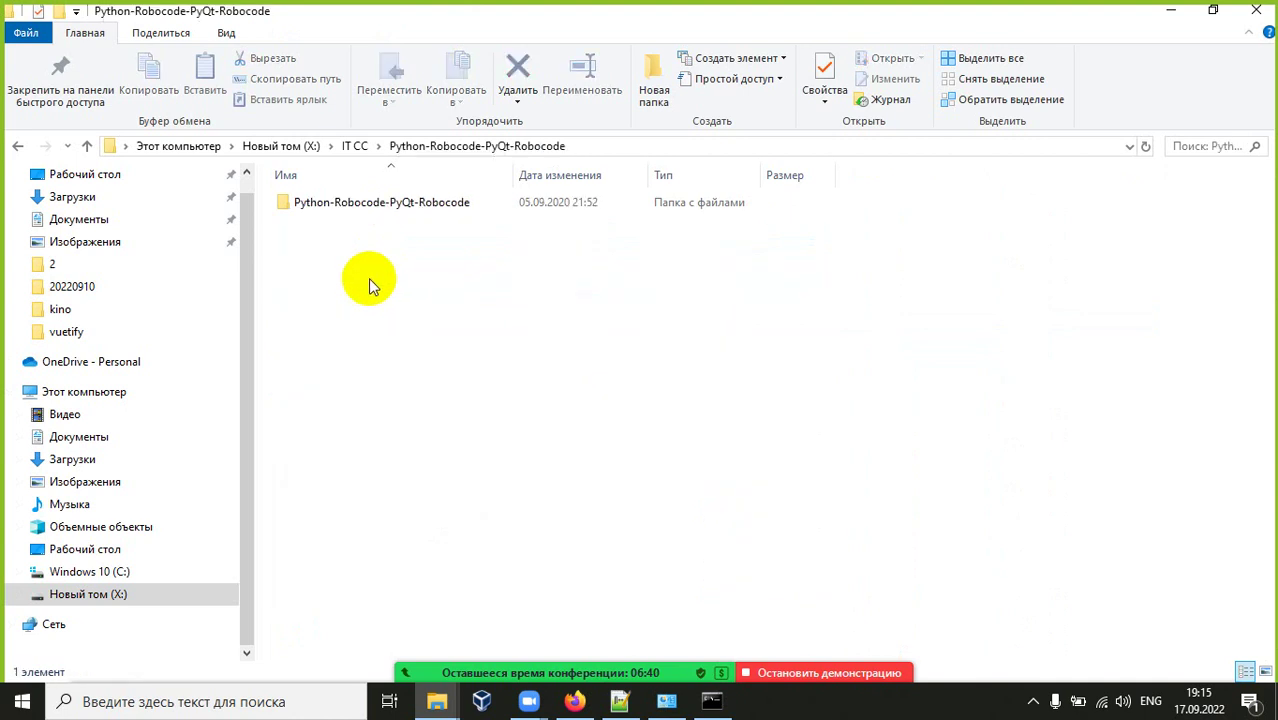
double_click(373, 203)
left_click(373, 203)
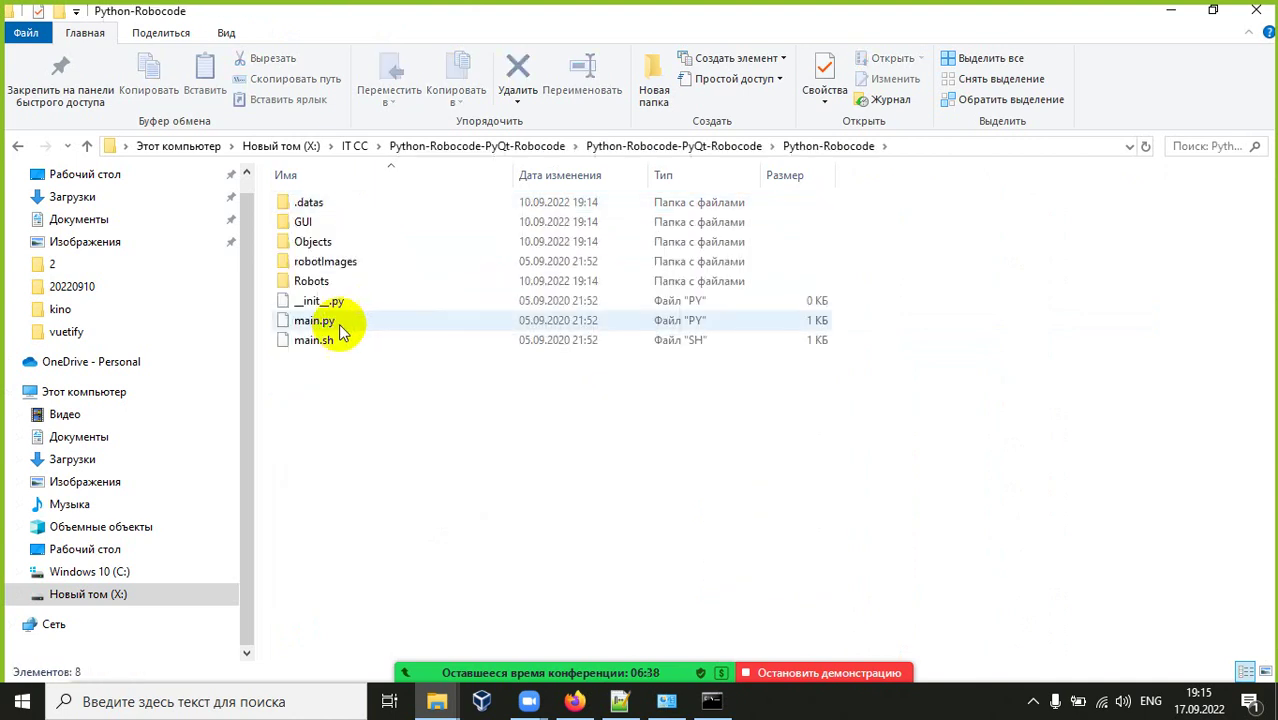
Create a text document in the Python-Robocode folder, enter C:\Python27\python2 main.py using the copied path, and save it
right_click(336, 420)
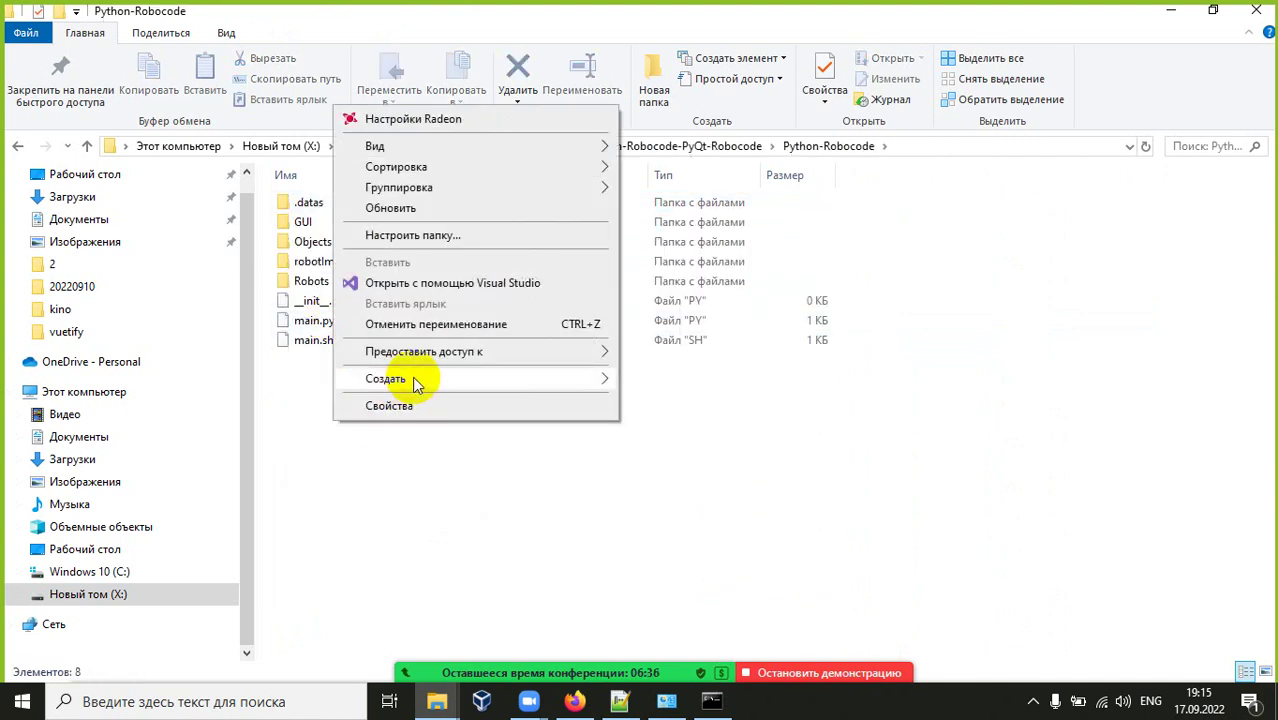
mouse_move(419, 380)
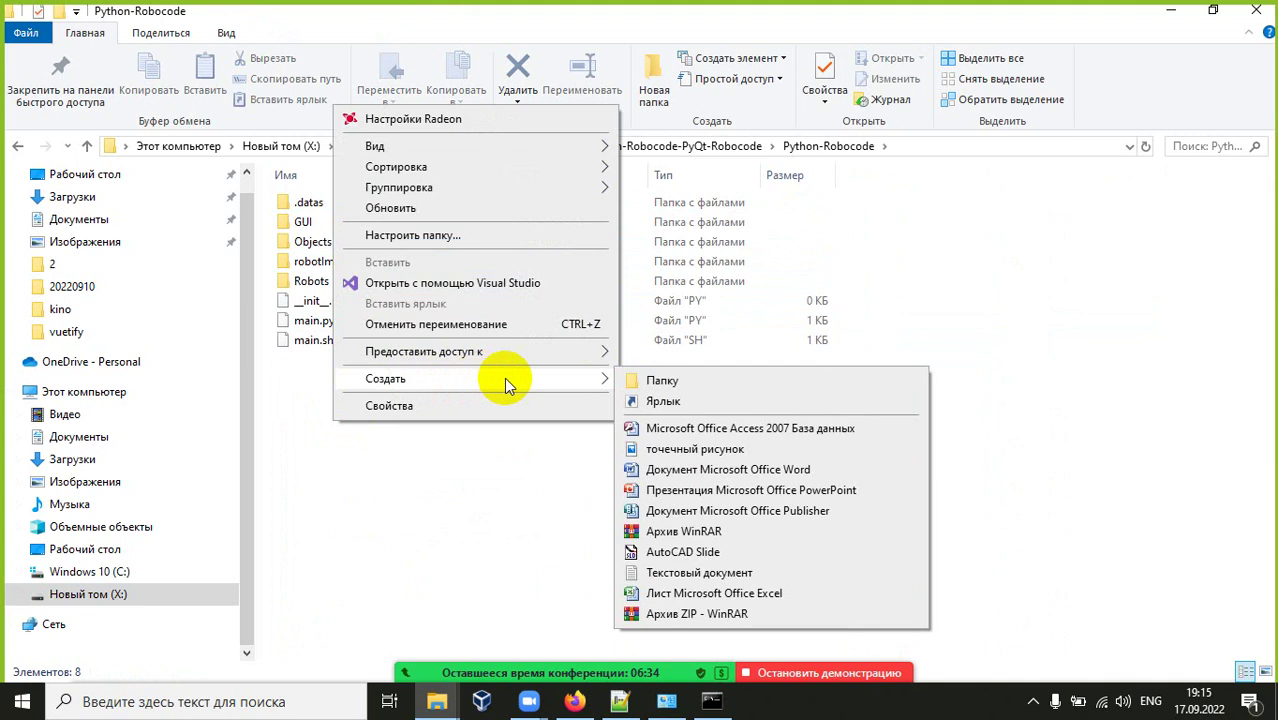
left_click(705, 572)
double_click(418, 366)
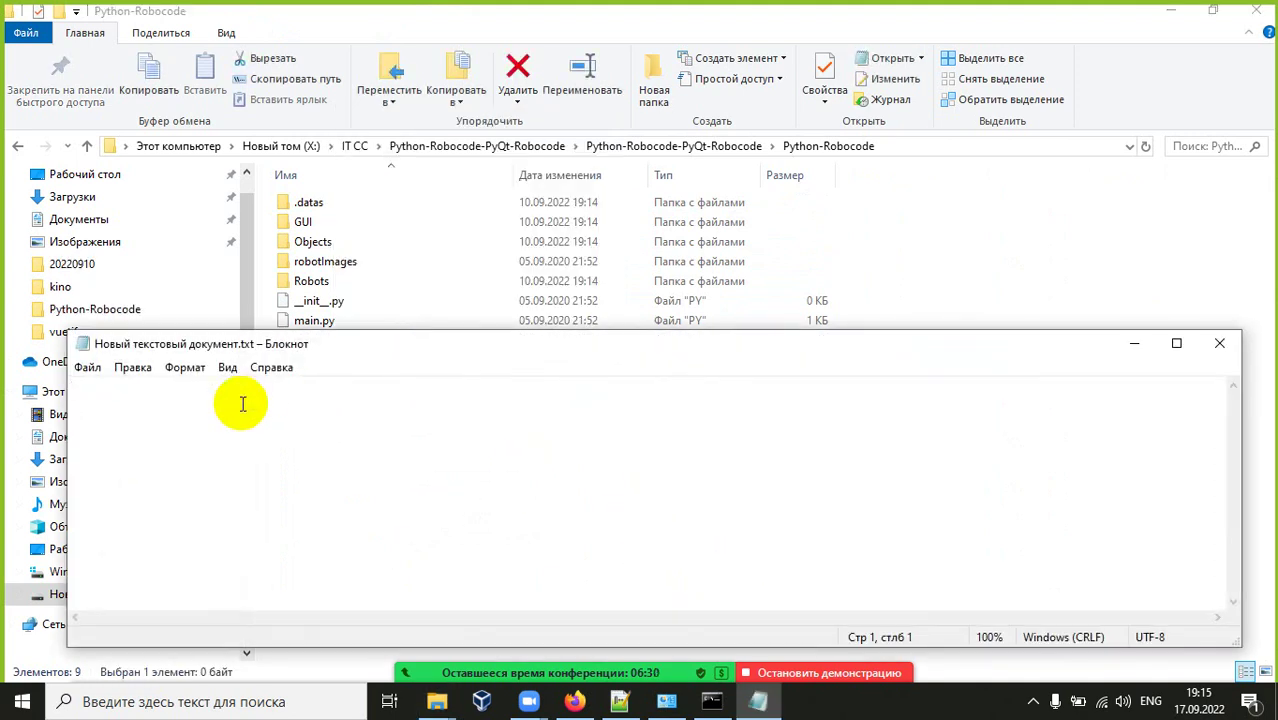
key("ctrl+v")
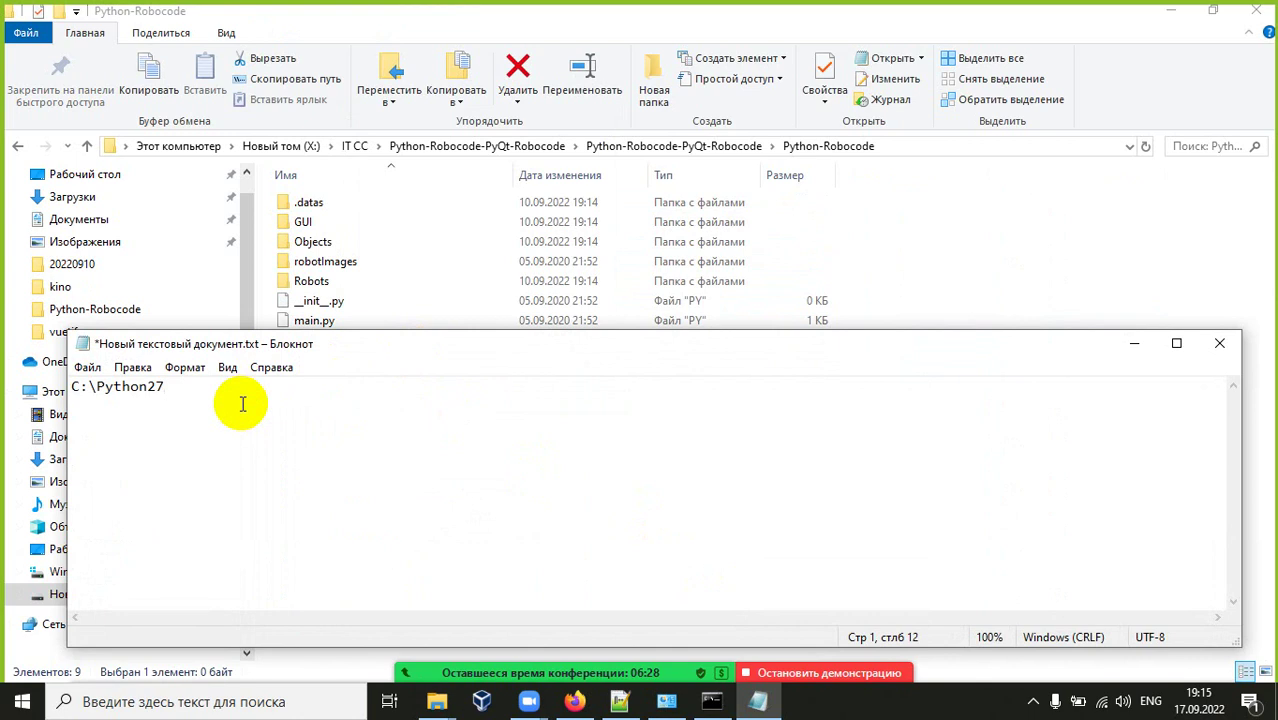
type("\\python2 main")
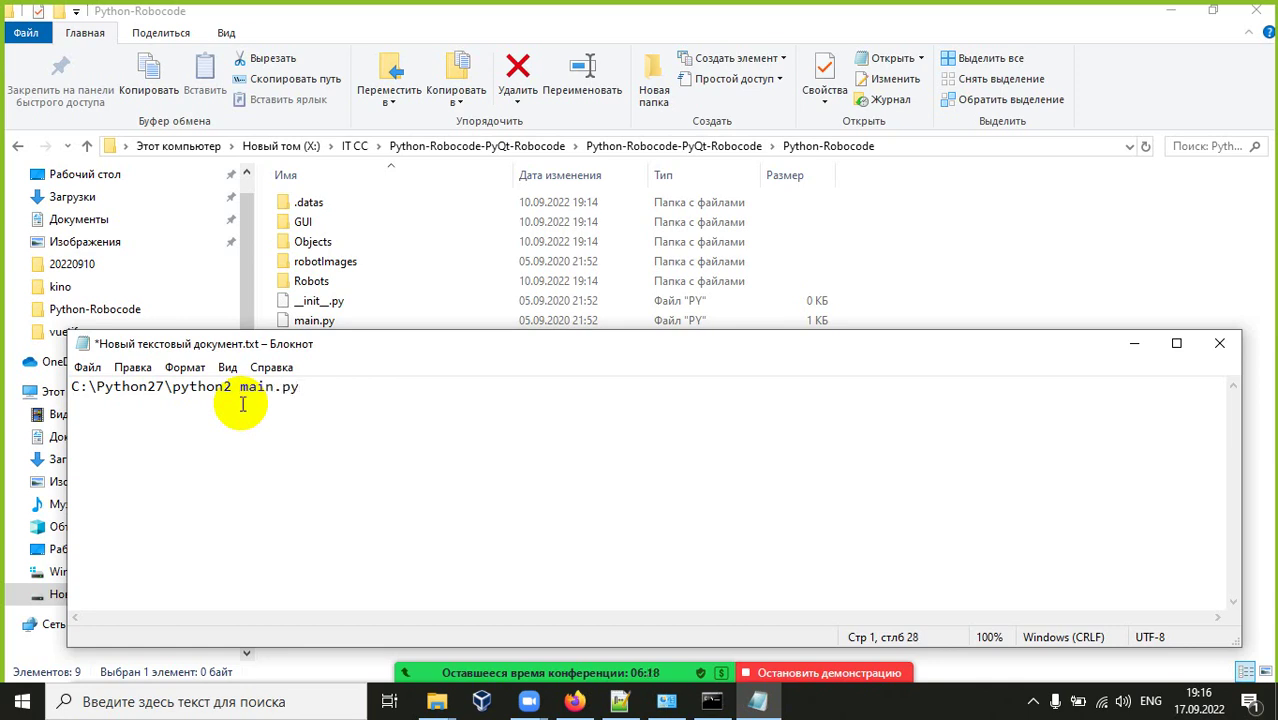
type(".py")
key("ctrl+s")
Save the document in the same folder as run.bat with the file type set to all files (Все файлы), and close Notepad
left_click(87, 367)
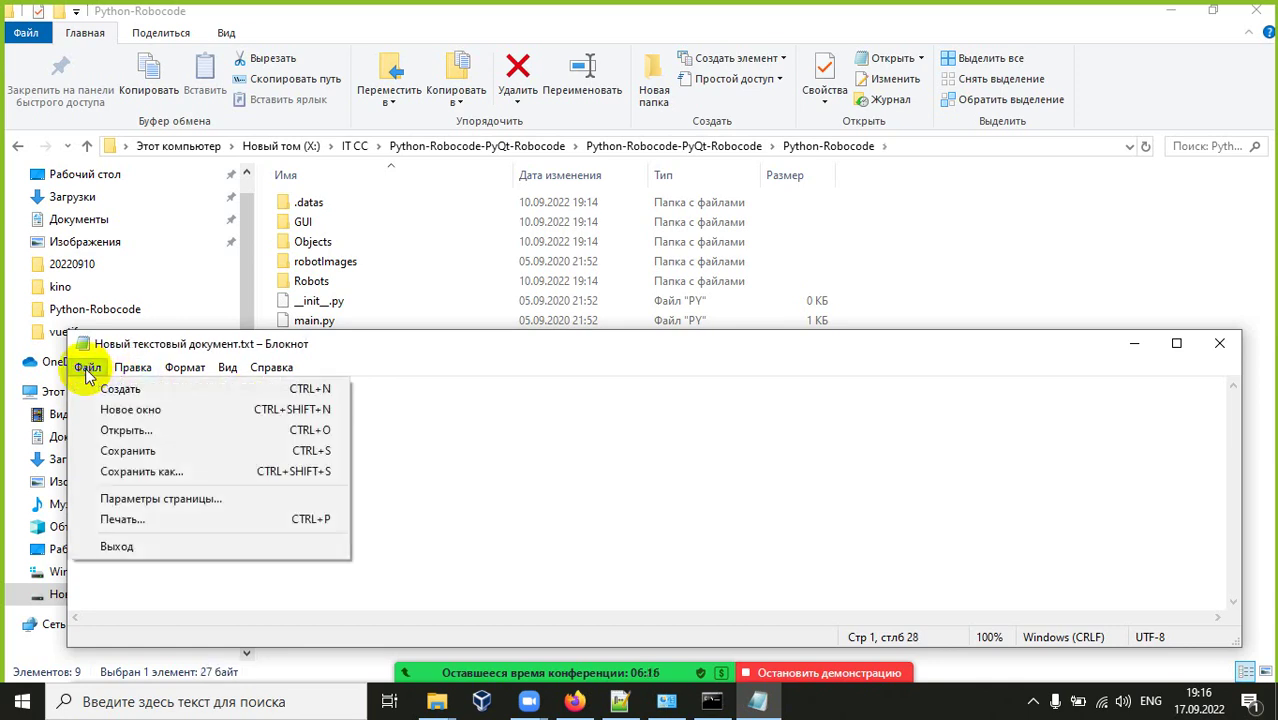
left_click(150, 471)
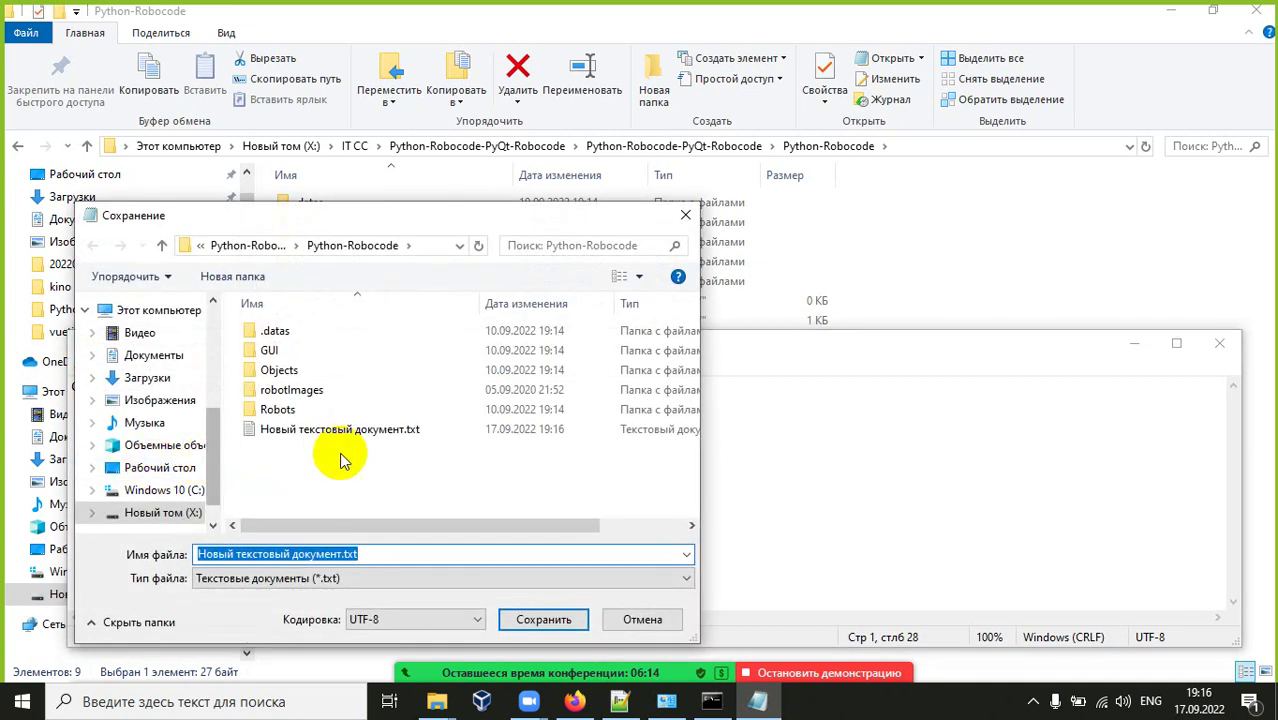
type("run")
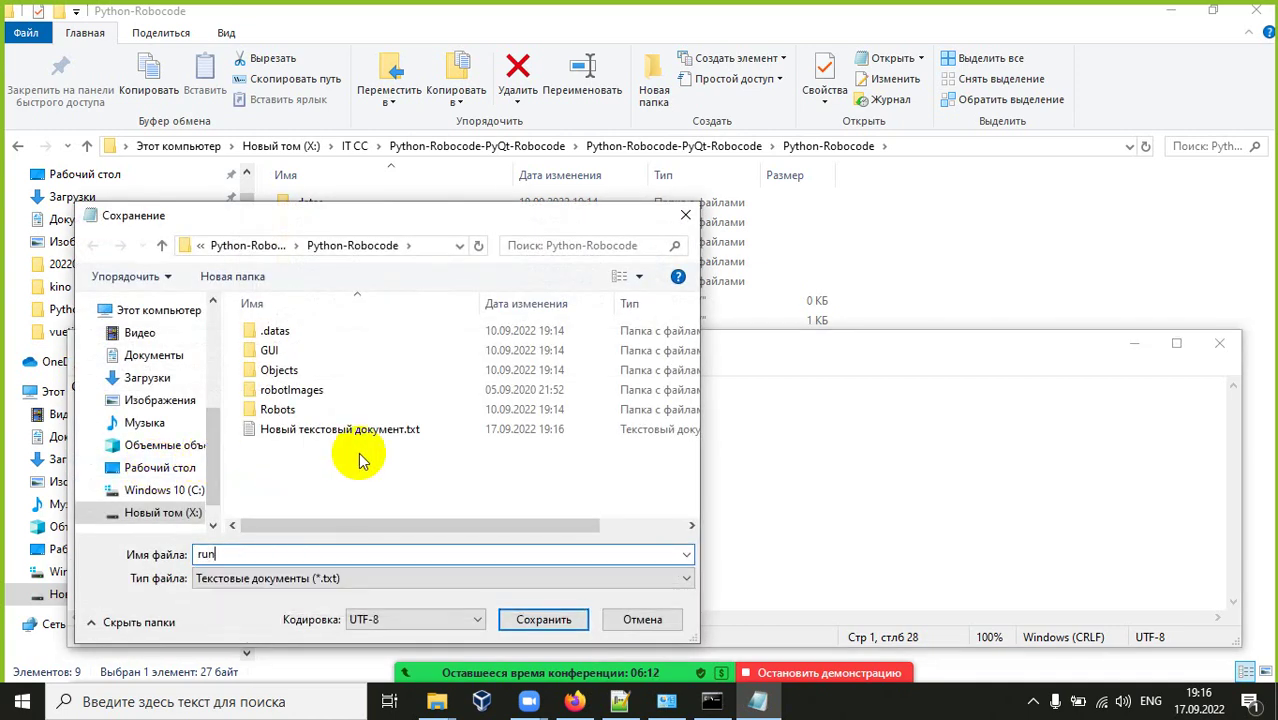
left_click(390, 577)
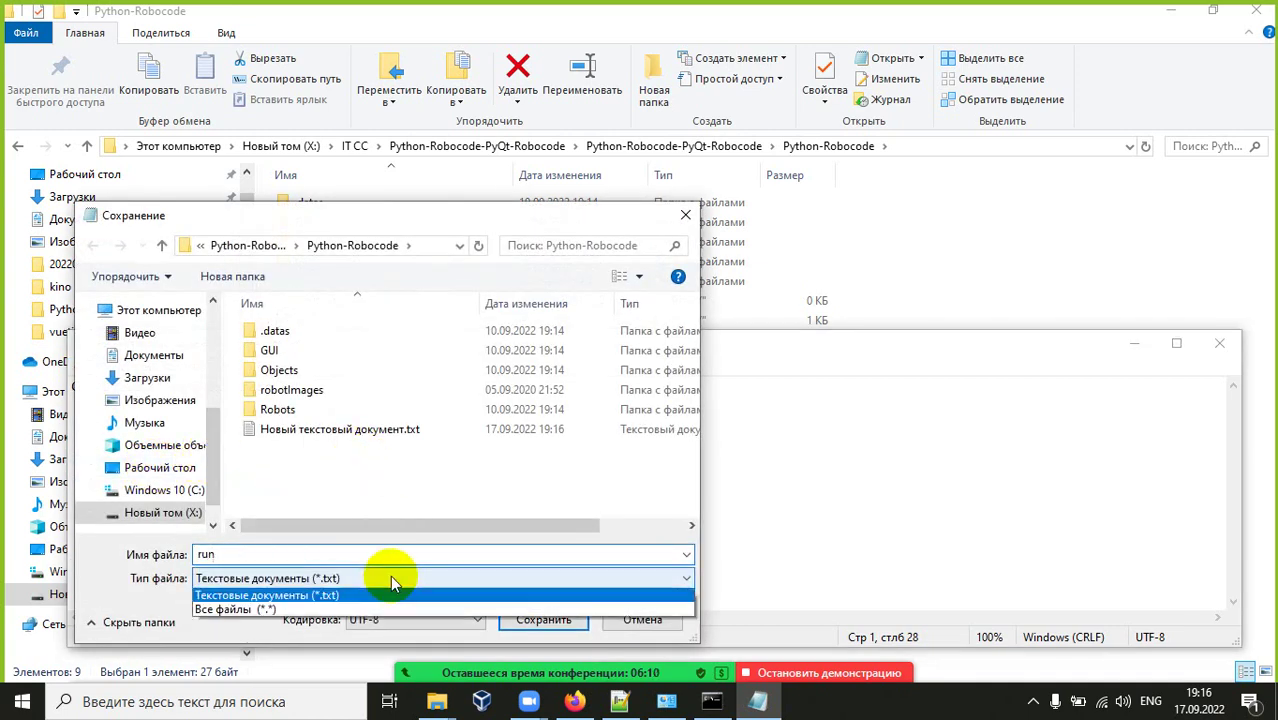
left_click(357, 612)
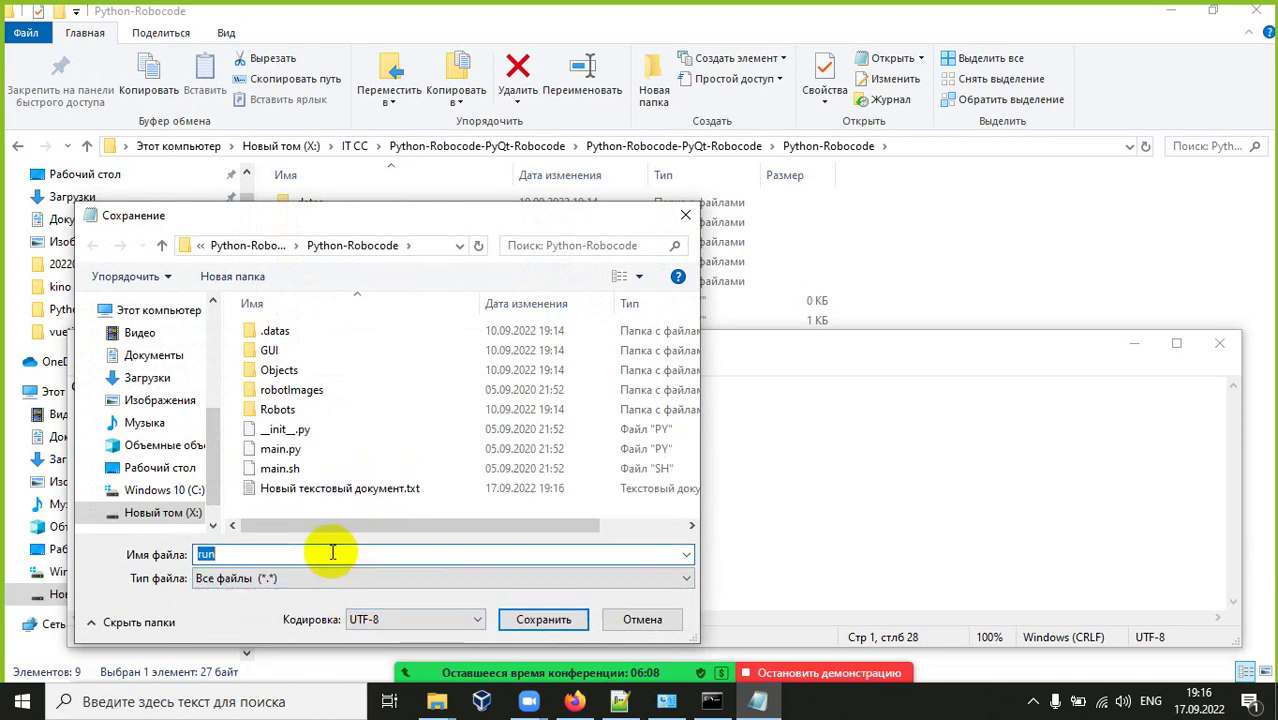
left_click(342, 553)
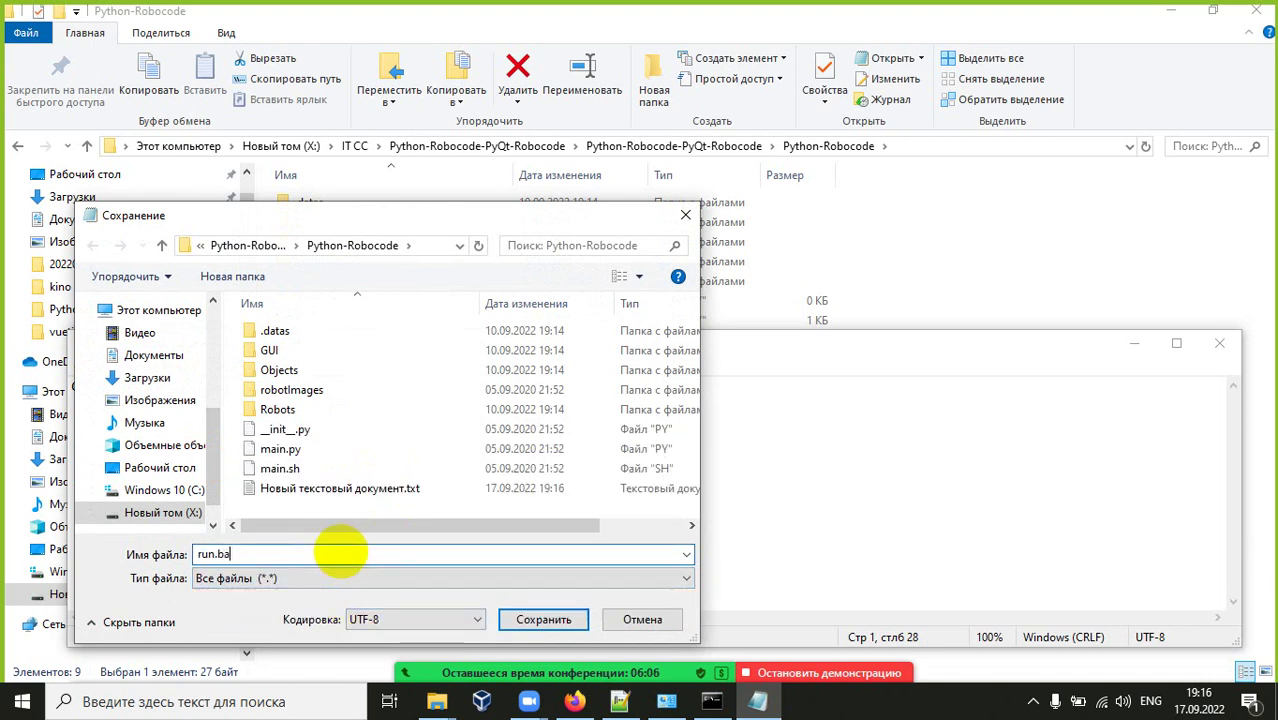
left_click(537, 619)
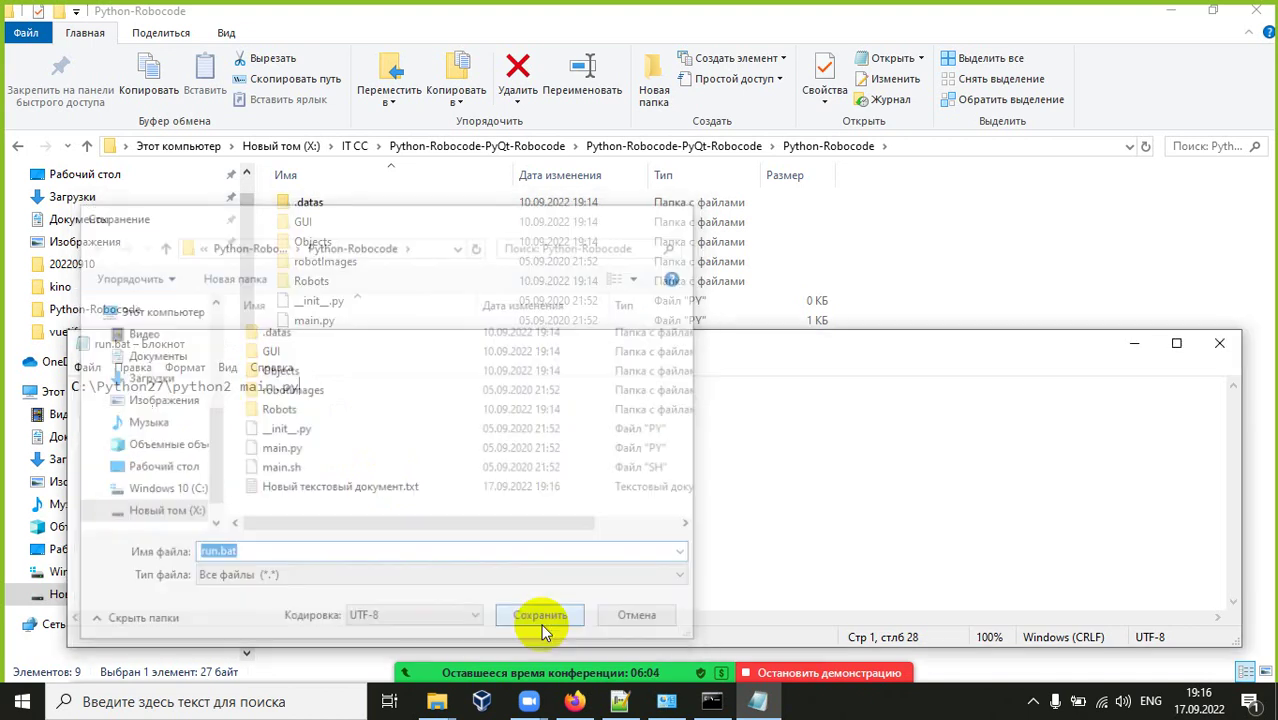
left_click(1219, 343)
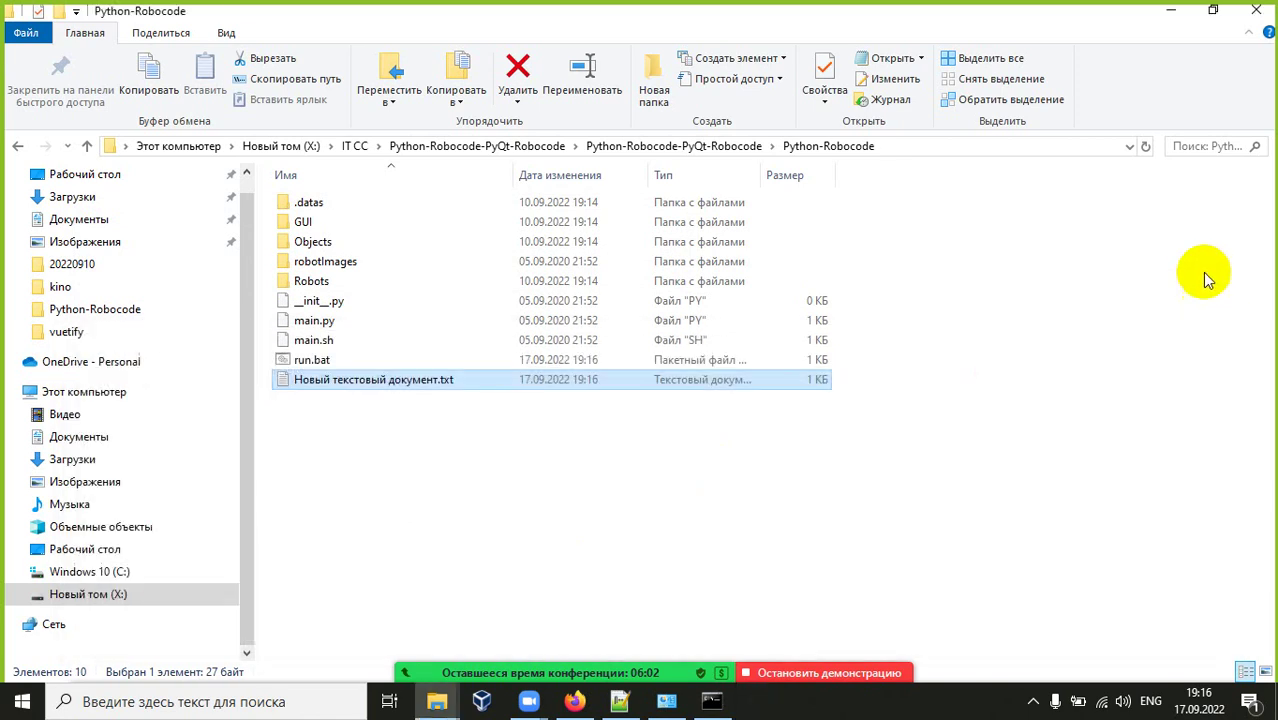
Test run.bat by launching Python Robocode with it, and close the Robocode window
left_click(323, 362)
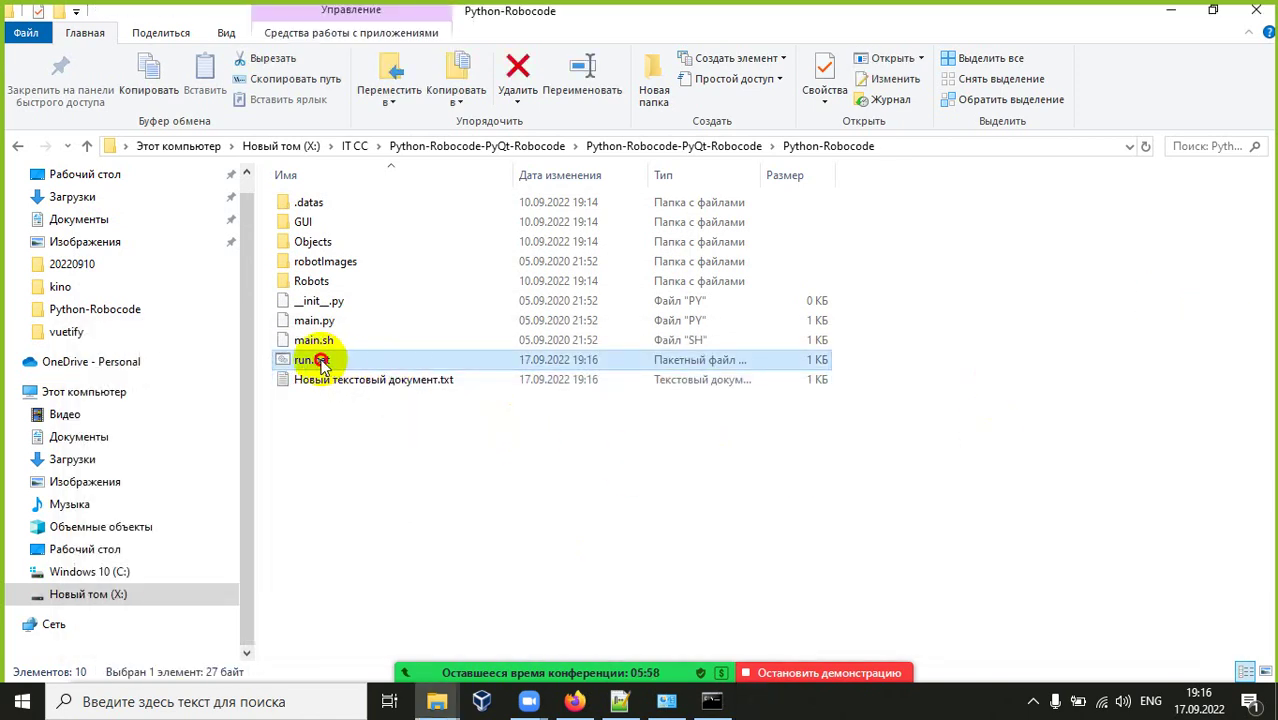
double_click(321, 363)
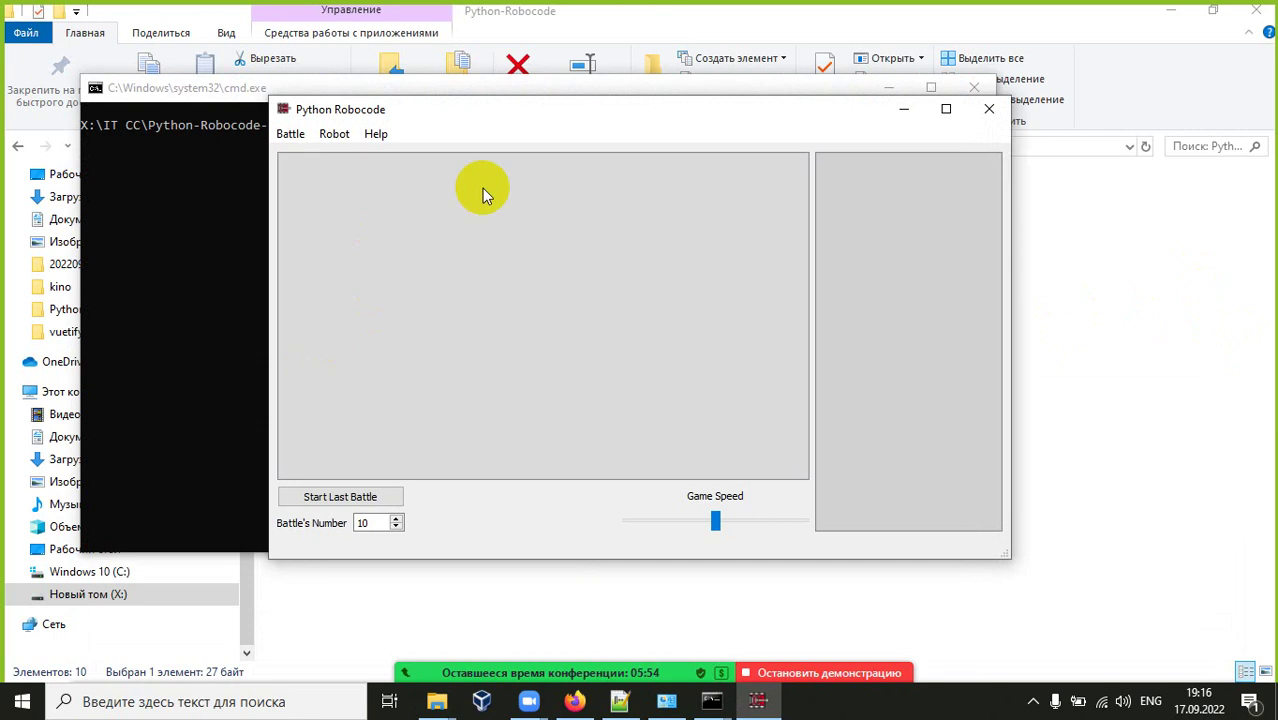
left_click(986, 108)
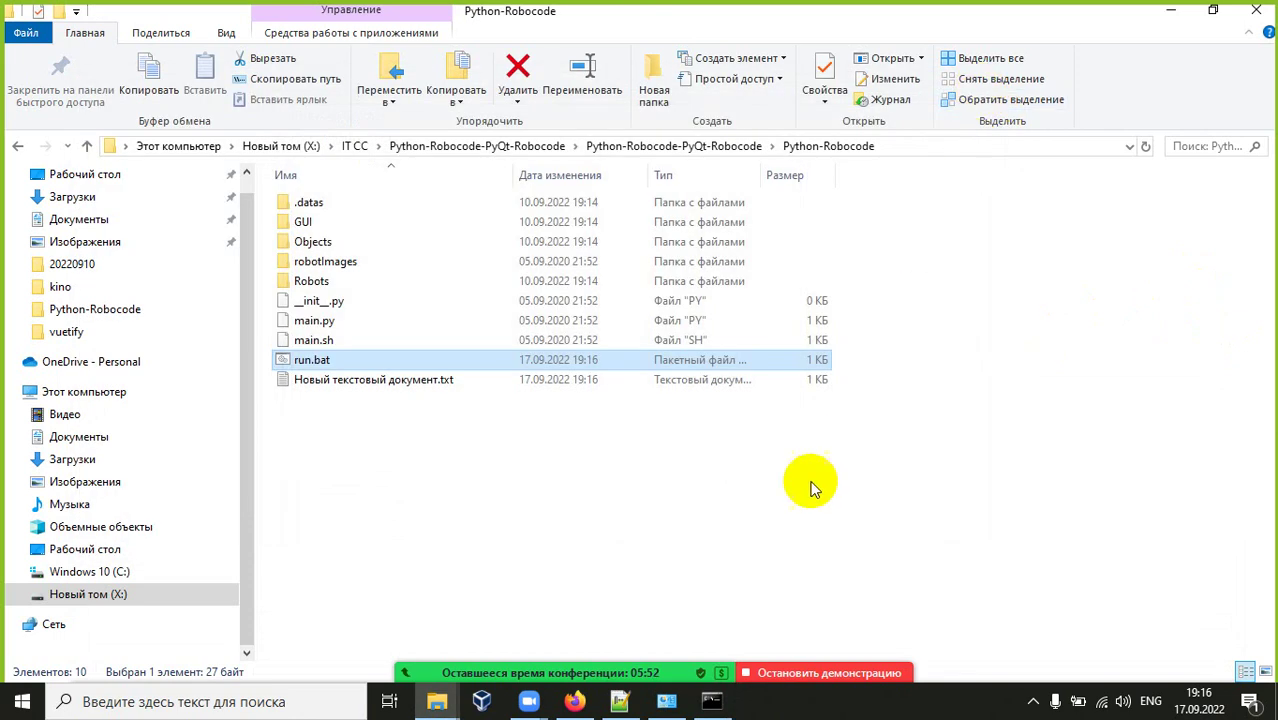
Switch to the Control Panel and open the environment variables (Переменные среды) from the advanced system settings
left_click(666, 701)
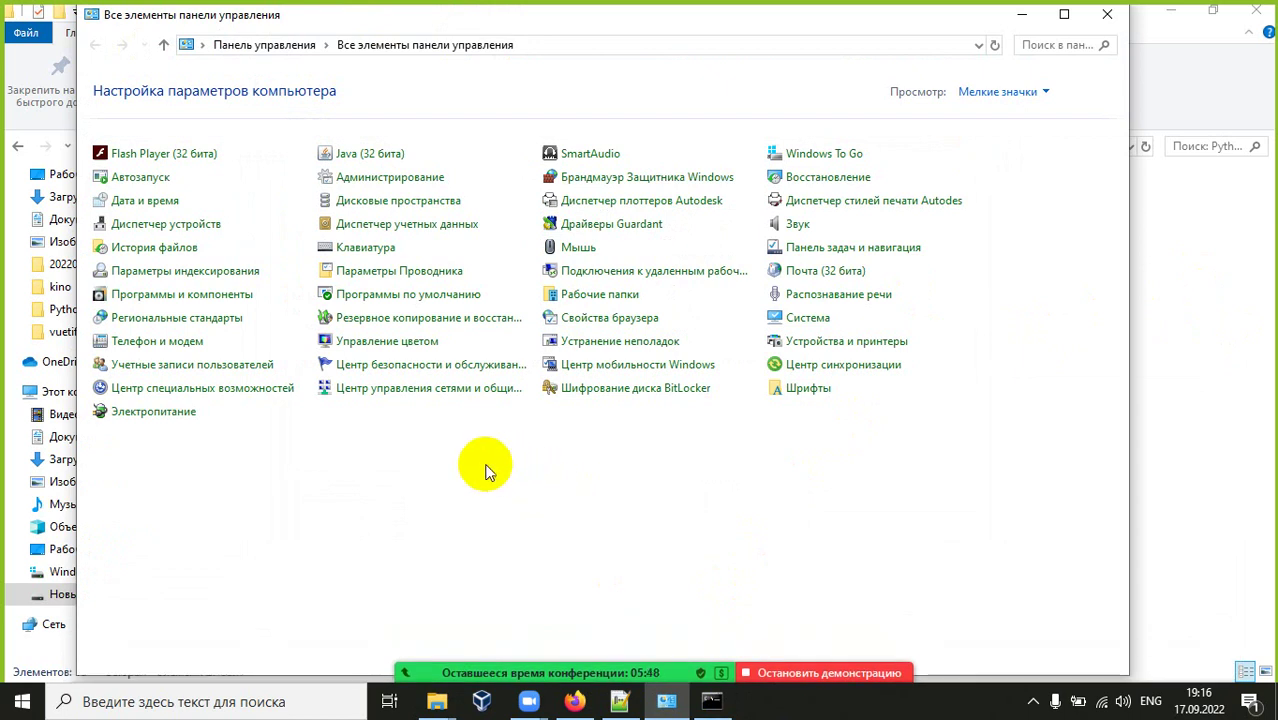
left_click(816, 318)
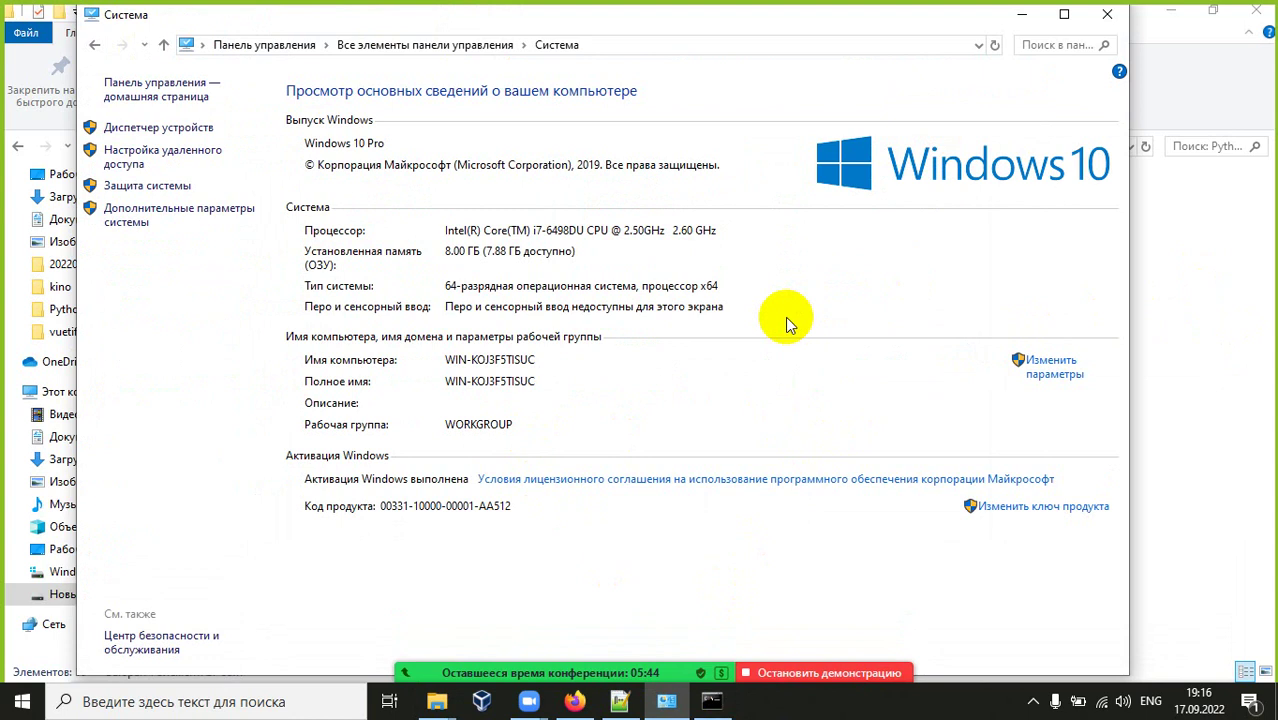
left_click(199, 217)
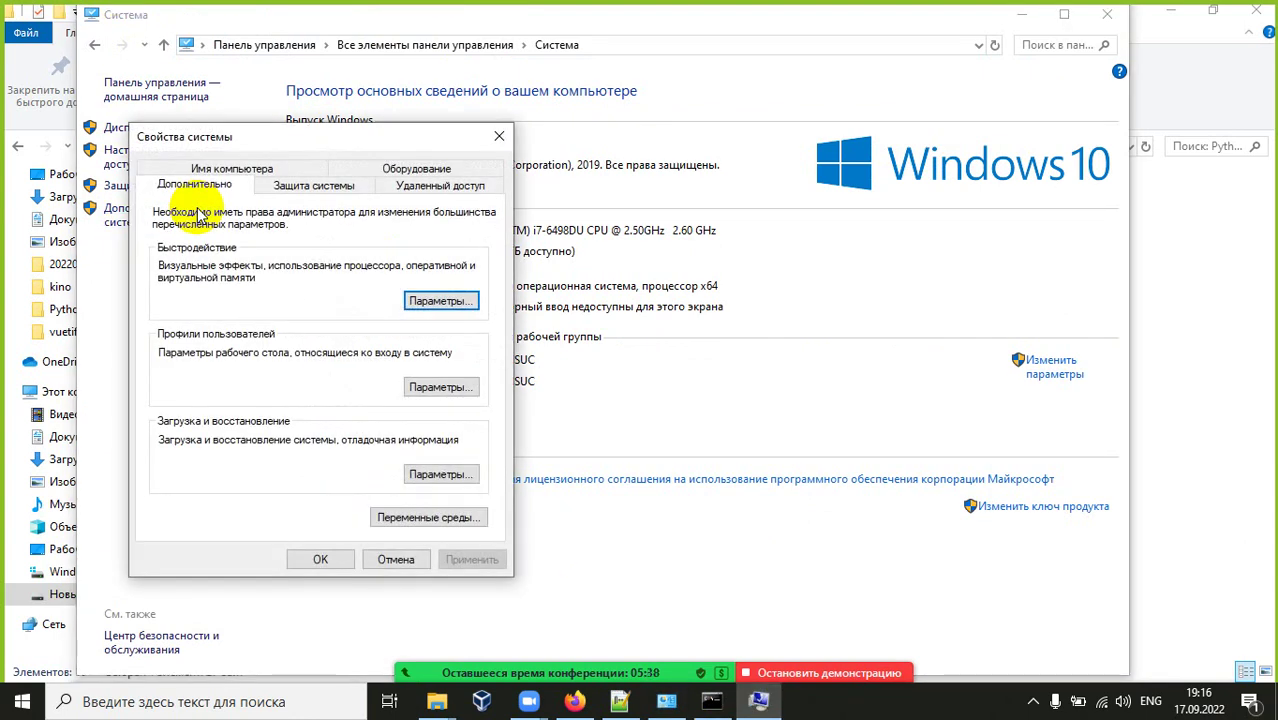
left_click(451, 516)
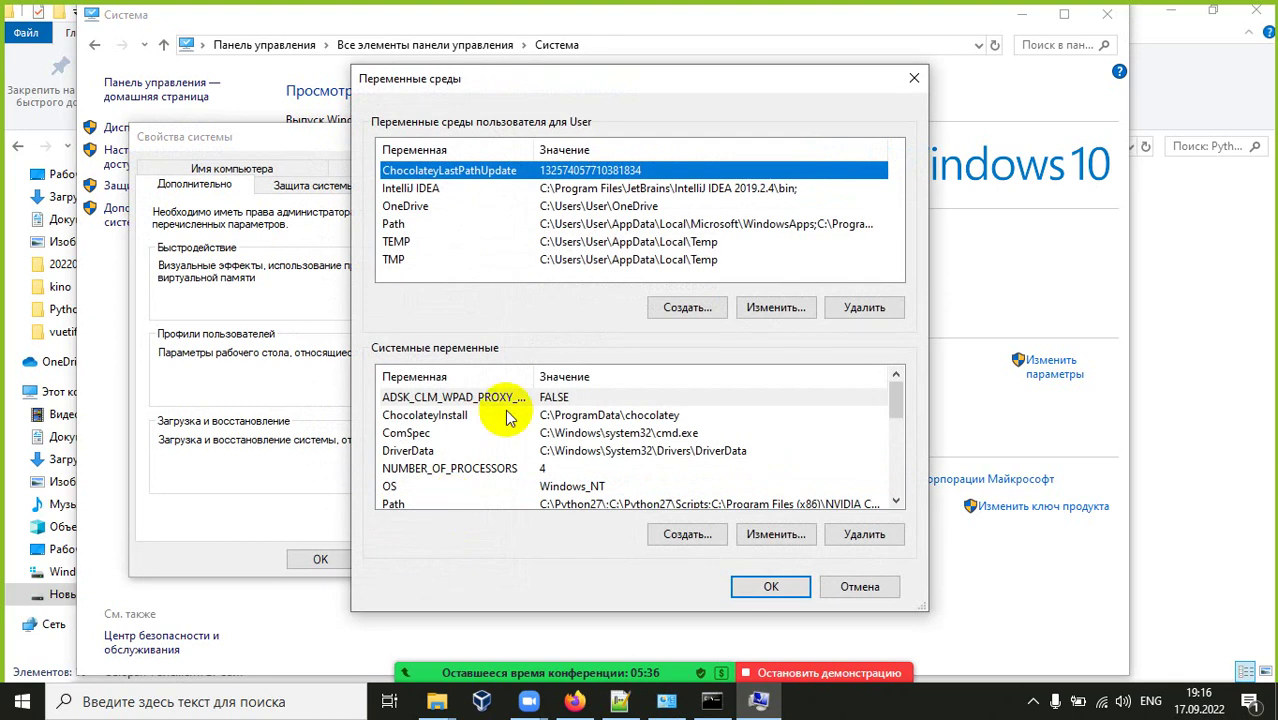
Examine the entries of the user's Path variable, and close its editor without changing anything
left_click(671, 226)
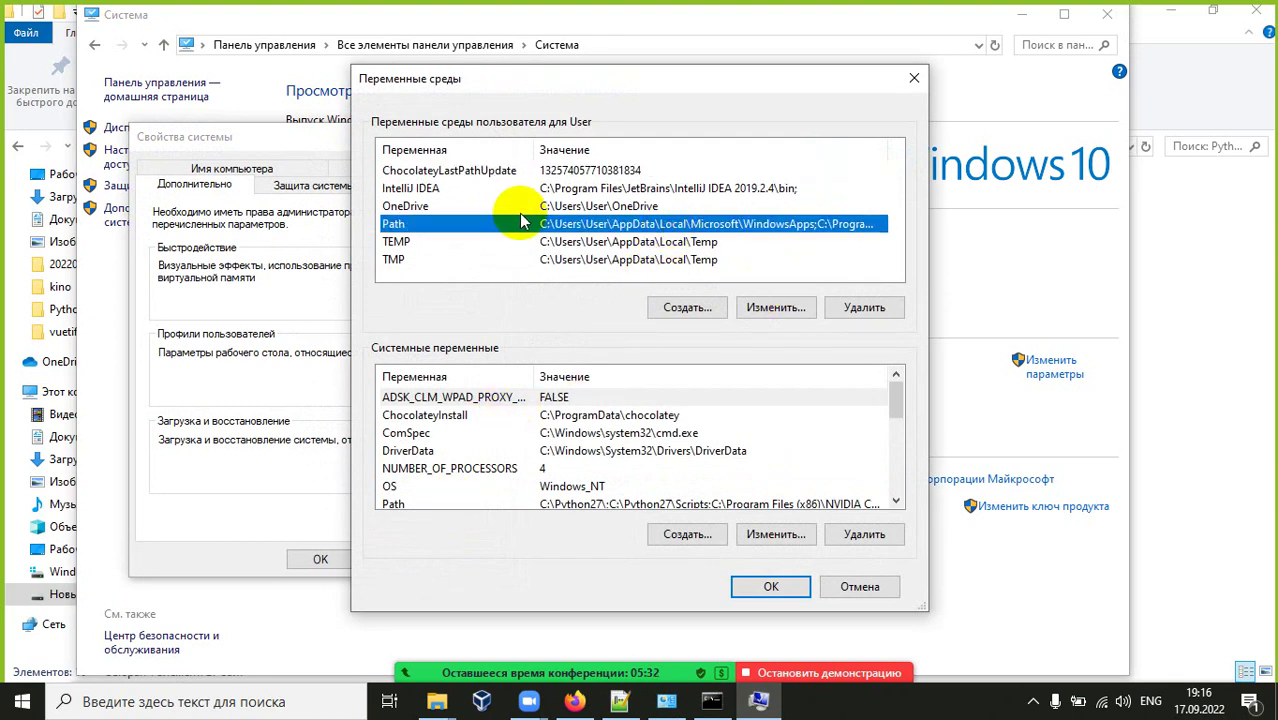
left_click(776, 310)
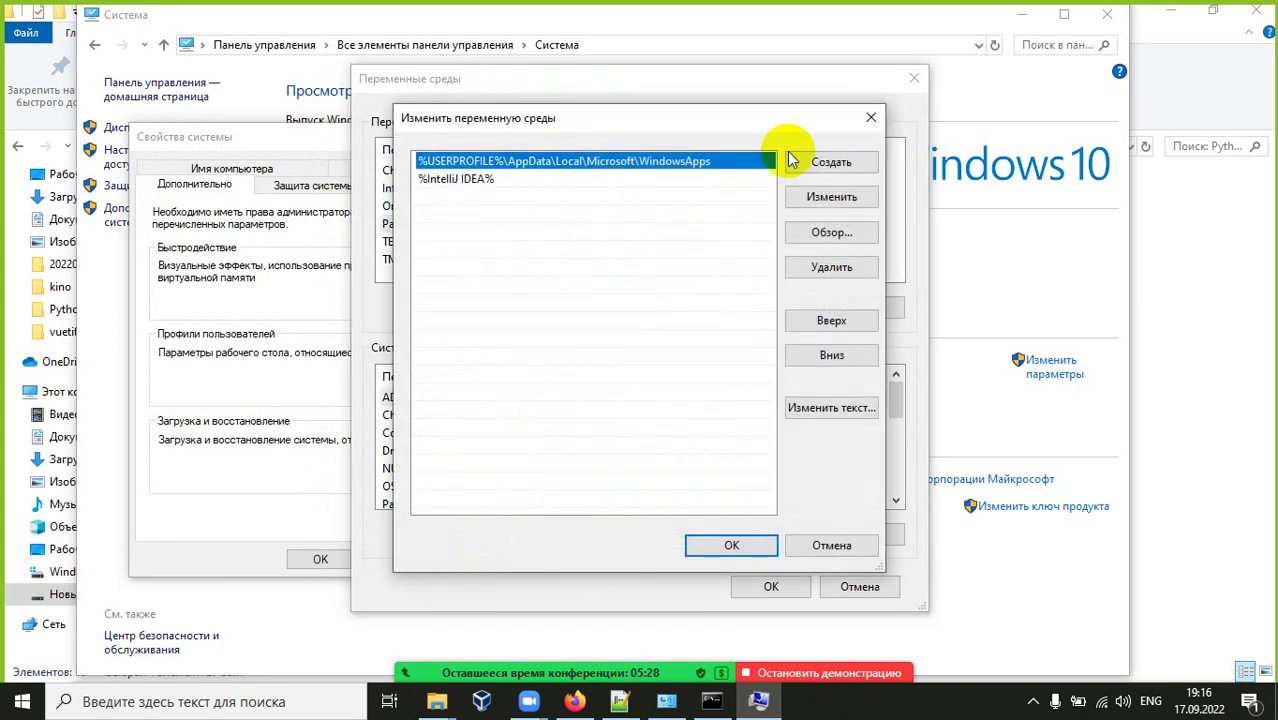
left_click(872, 119)
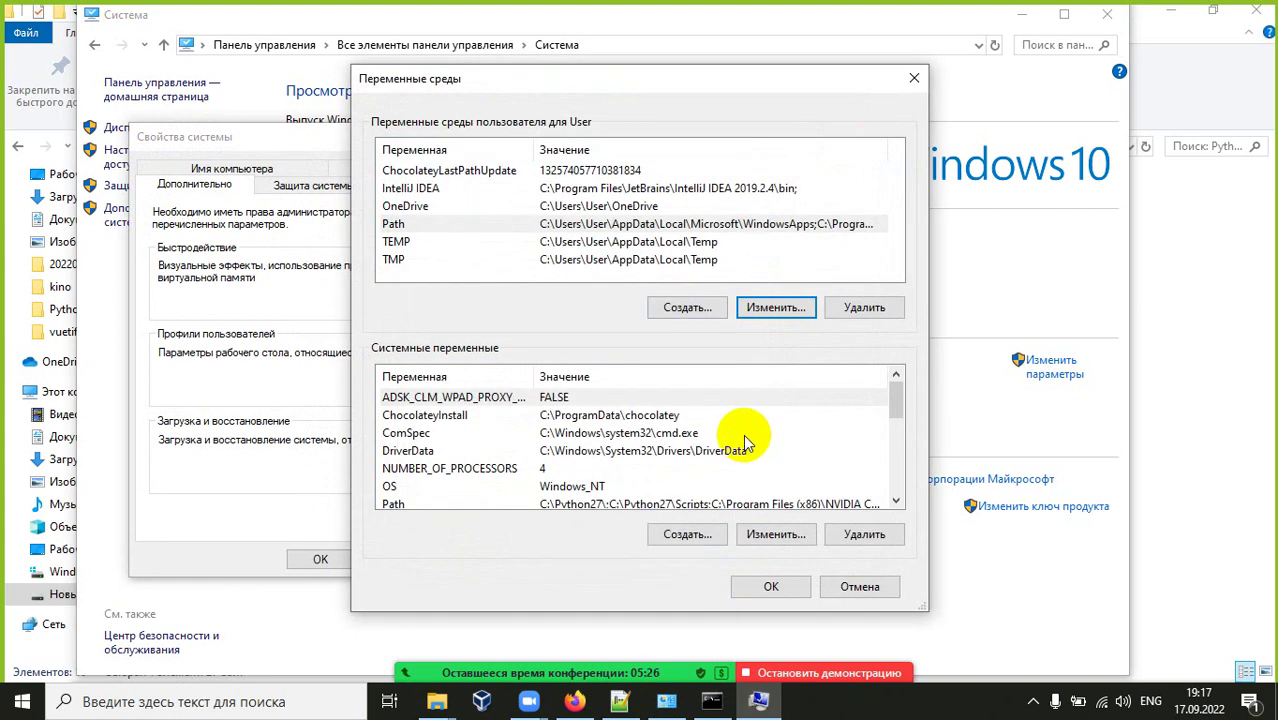
Open the system Path variable for editing and delete its C:\Python27\ and C:\Python27\Scripts entries
left_click(700, 487)
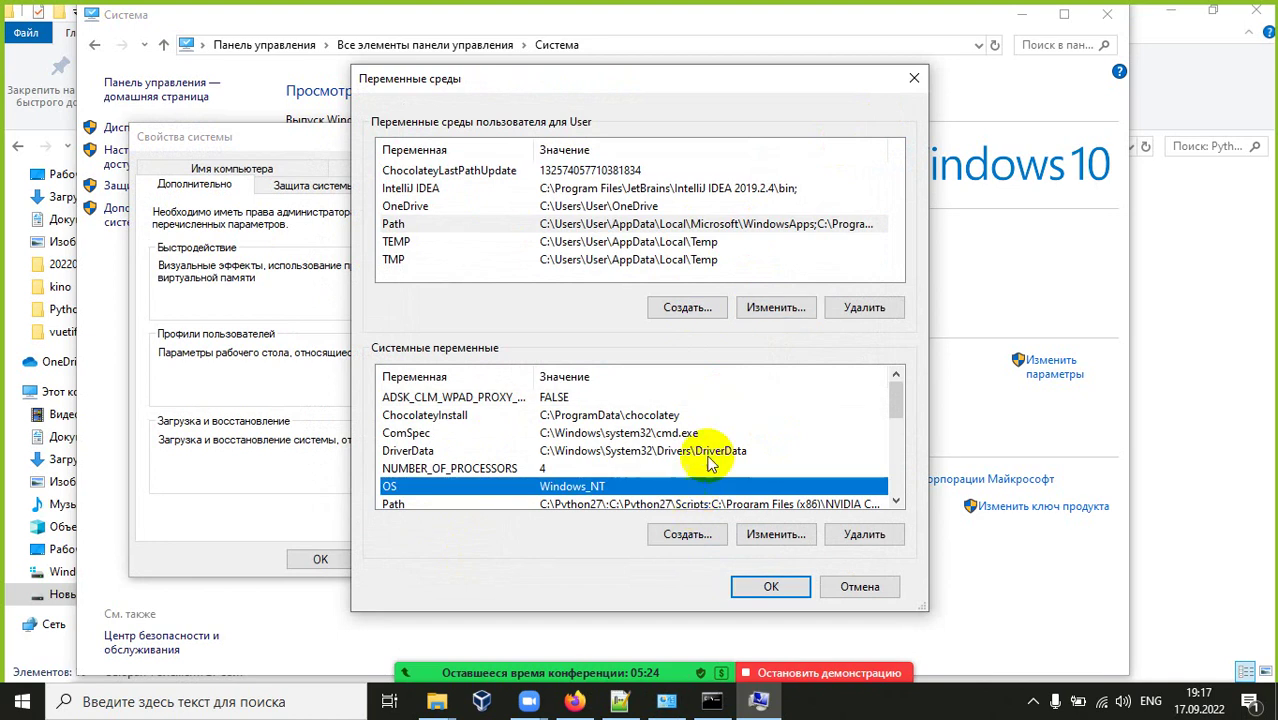
scroll(707, 450, "down", 1)
left_click(707, 450)
left_click(773, 531)
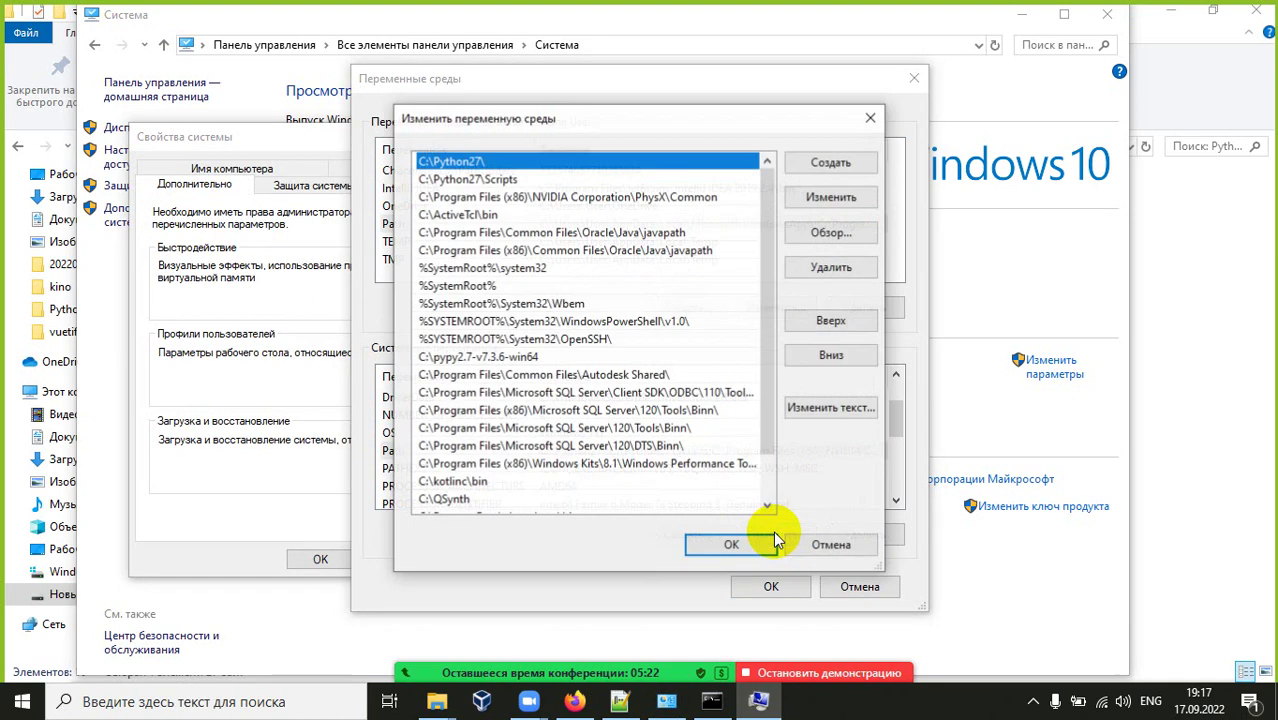
left_click(488, 176)
left_click(485, 164)
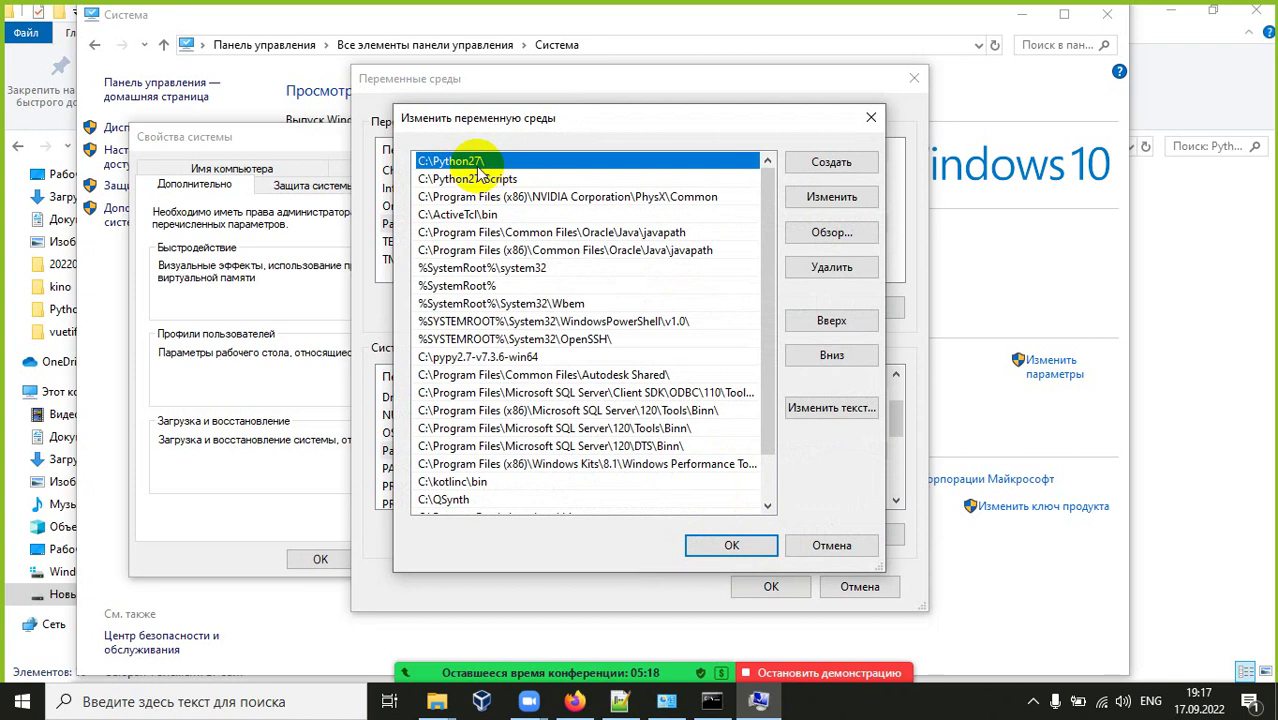
left_click(483, 178)
left_click(483, 162)
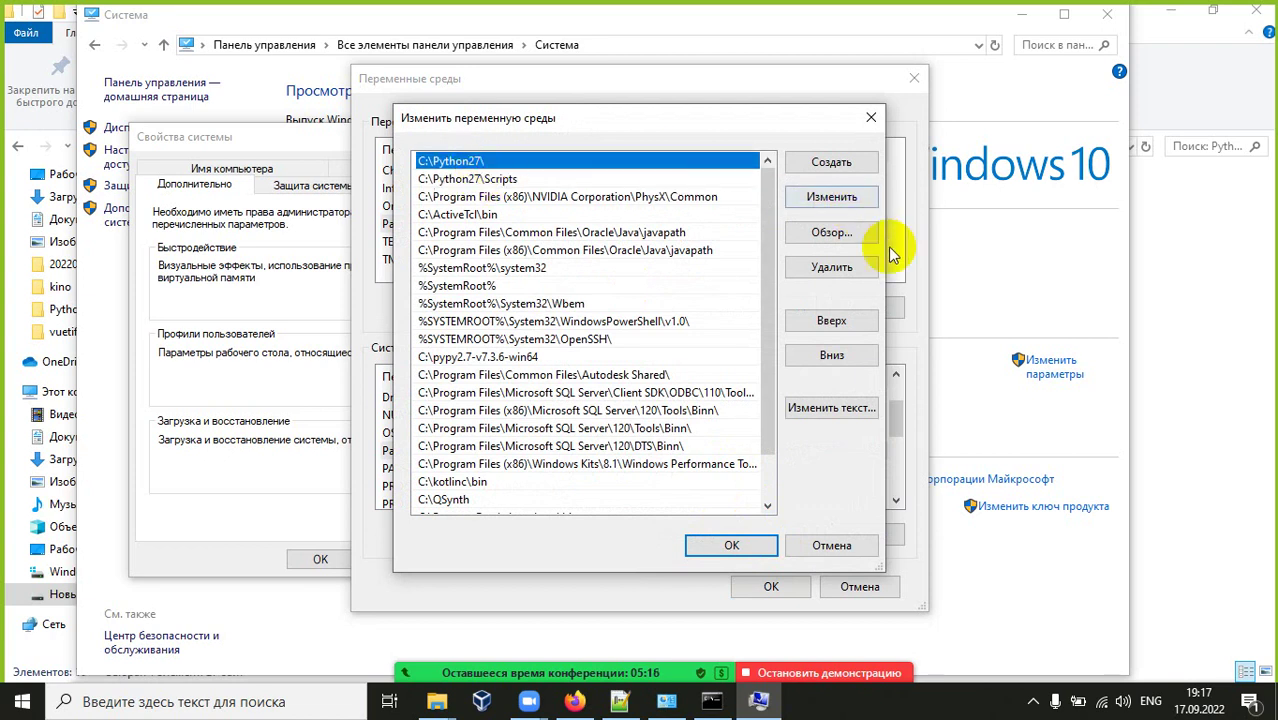
left_click(831, 268)
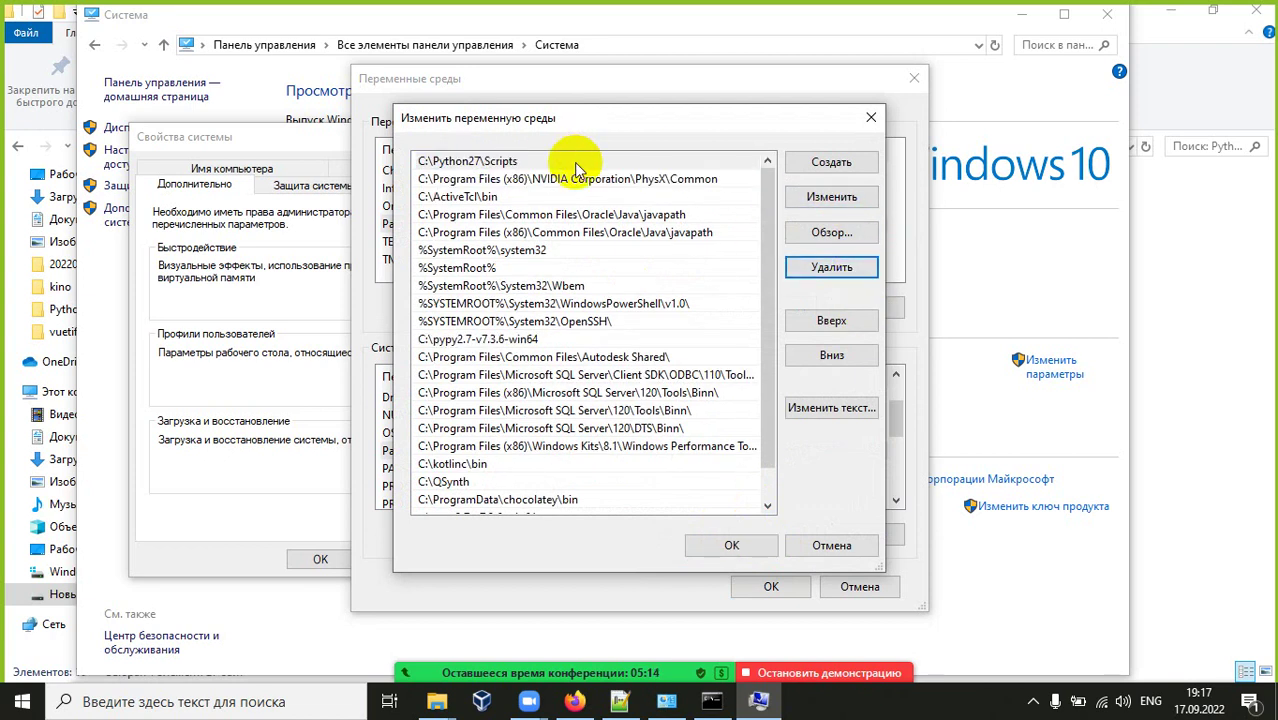
left_click(850, 268)
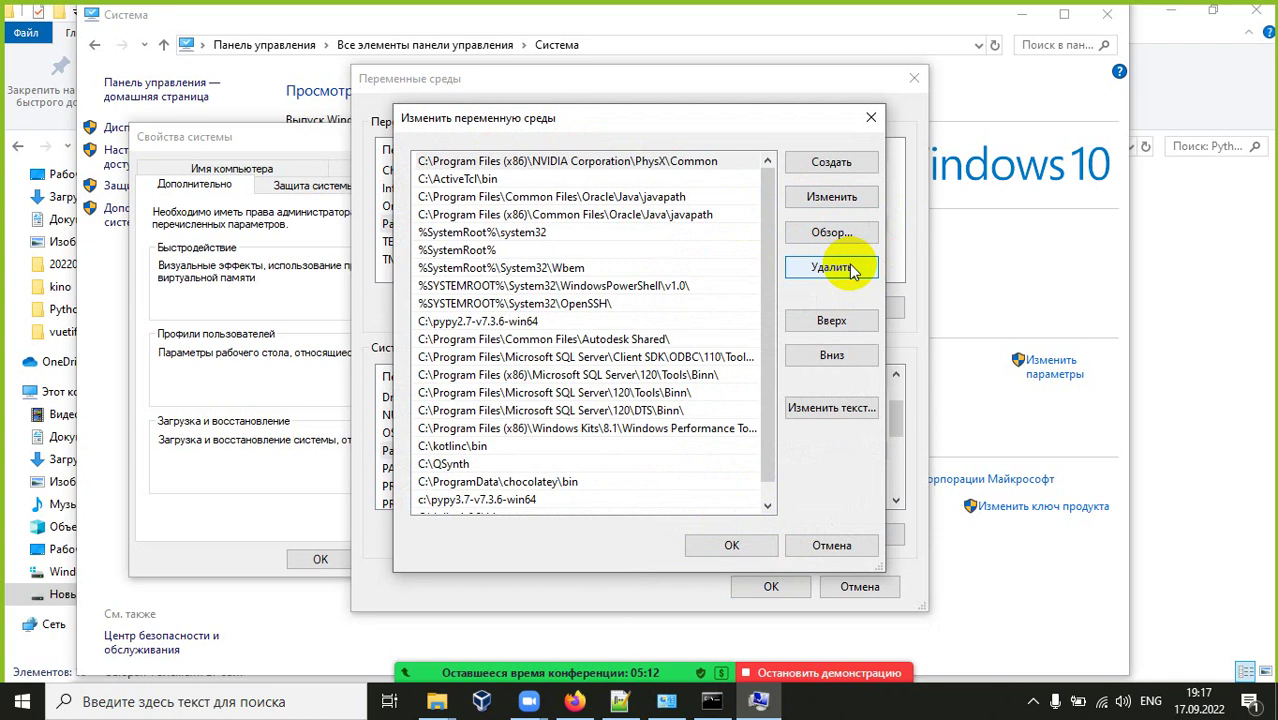
Check the remaining Path entries, accept the environment variable changes, and close the system properties and Control Panel windows
scroll(620, 290, "down", 1)
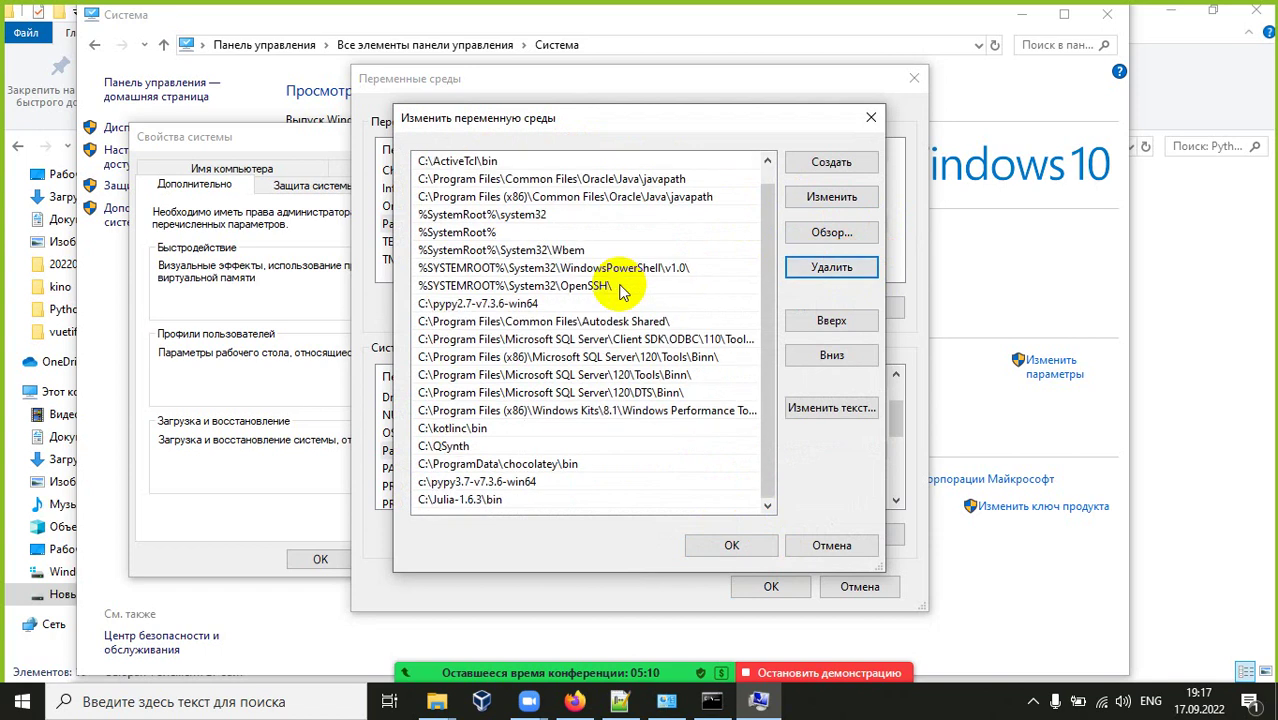
left_click(515, 481)
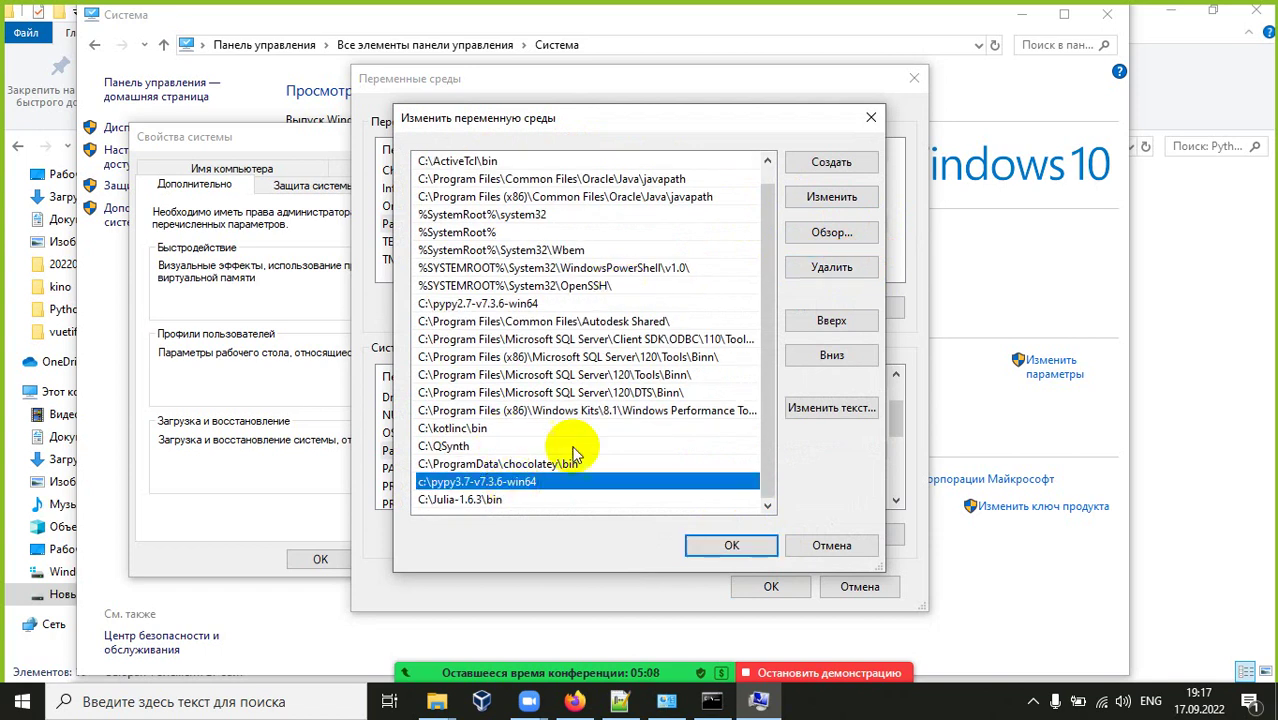
scroll(578, 435, "up", 1)
left_click(727, 546)
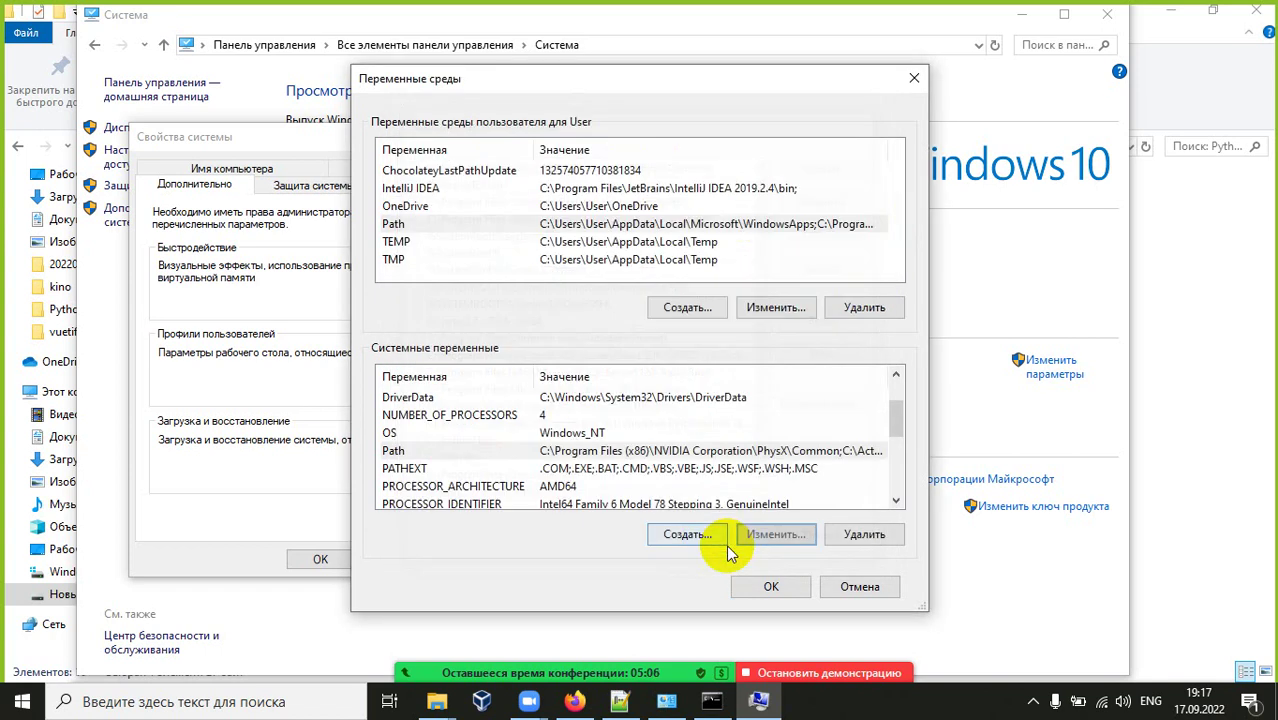
left_click(790, 586)
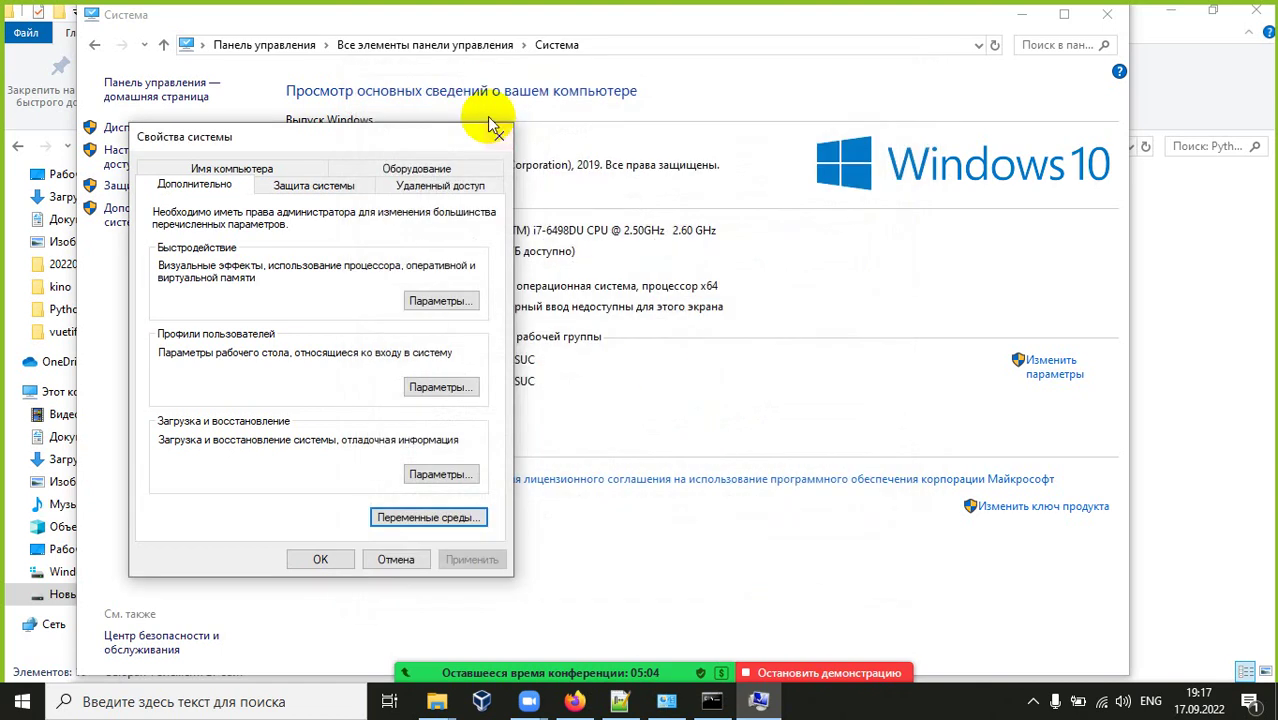
left_click(500, 140)
left_click(1107, 14)
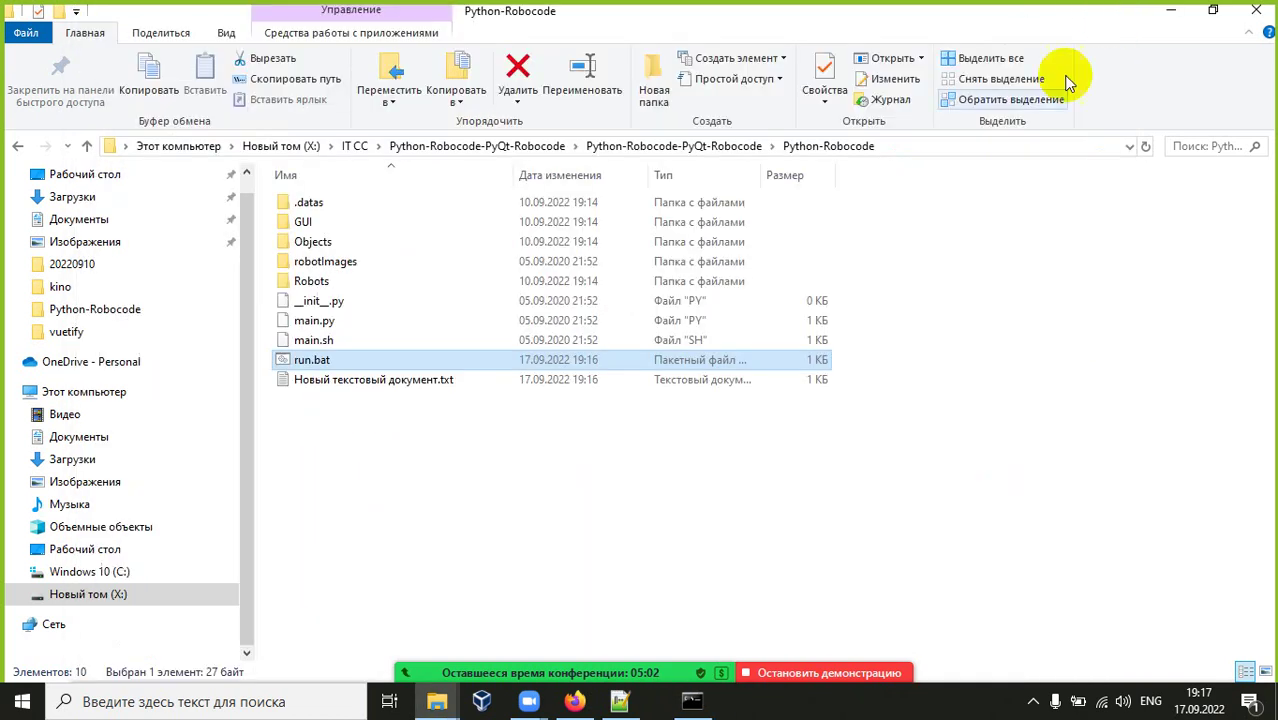
Replace the old Command Prompt with a new one, run python2 in it to test the Path change, and close it
left_click(665, 701)
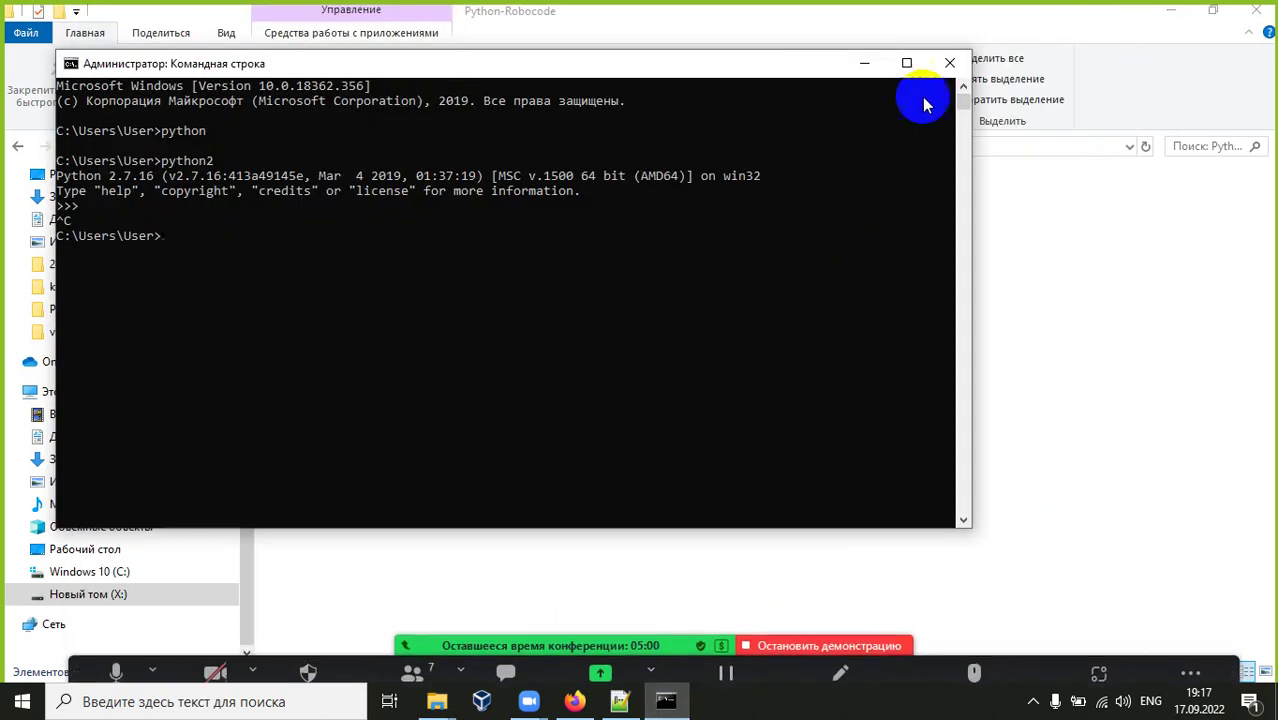
left_click(951, 61)
left_click(258, 701)
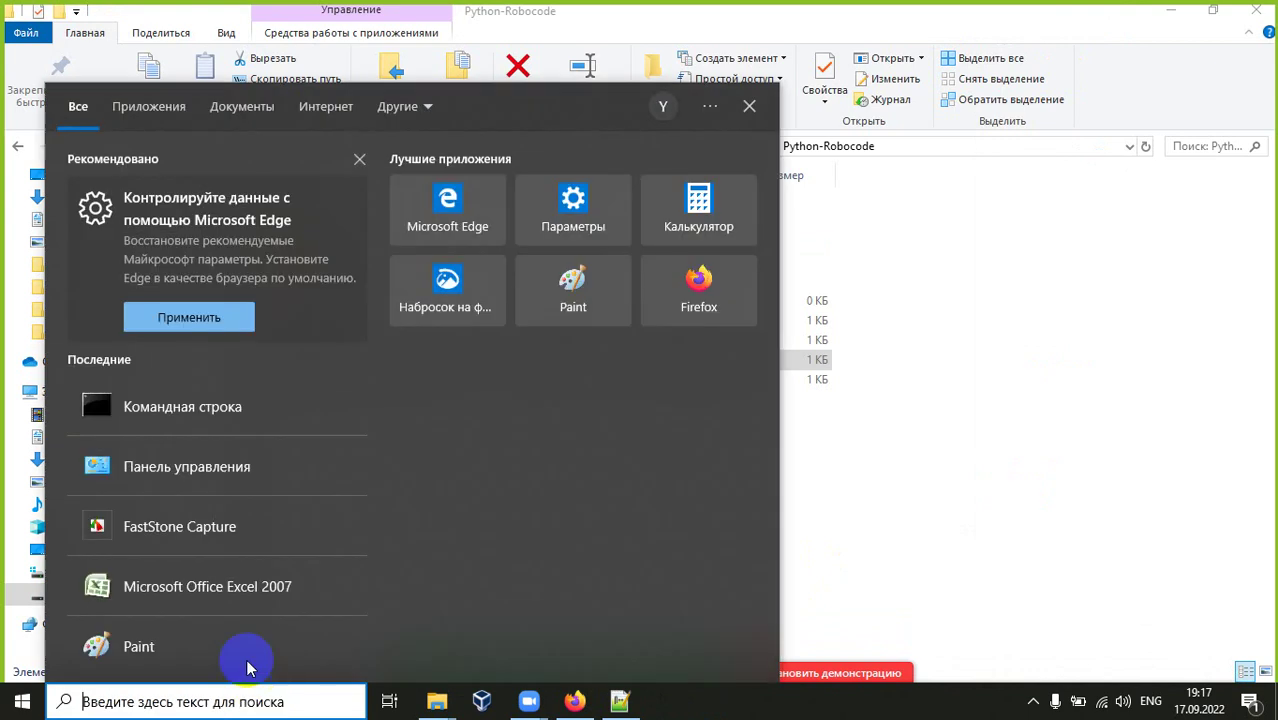
left_click(201, 410)
type("p")
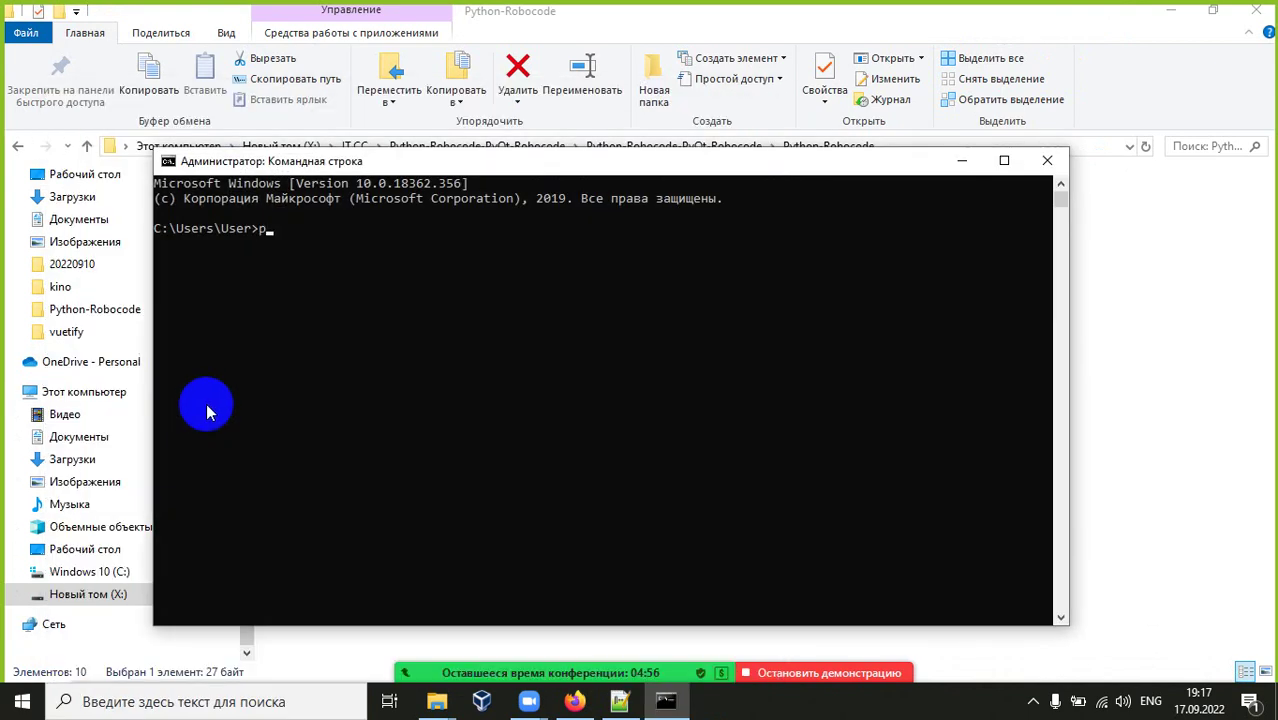
type("ython2")
key("Return")
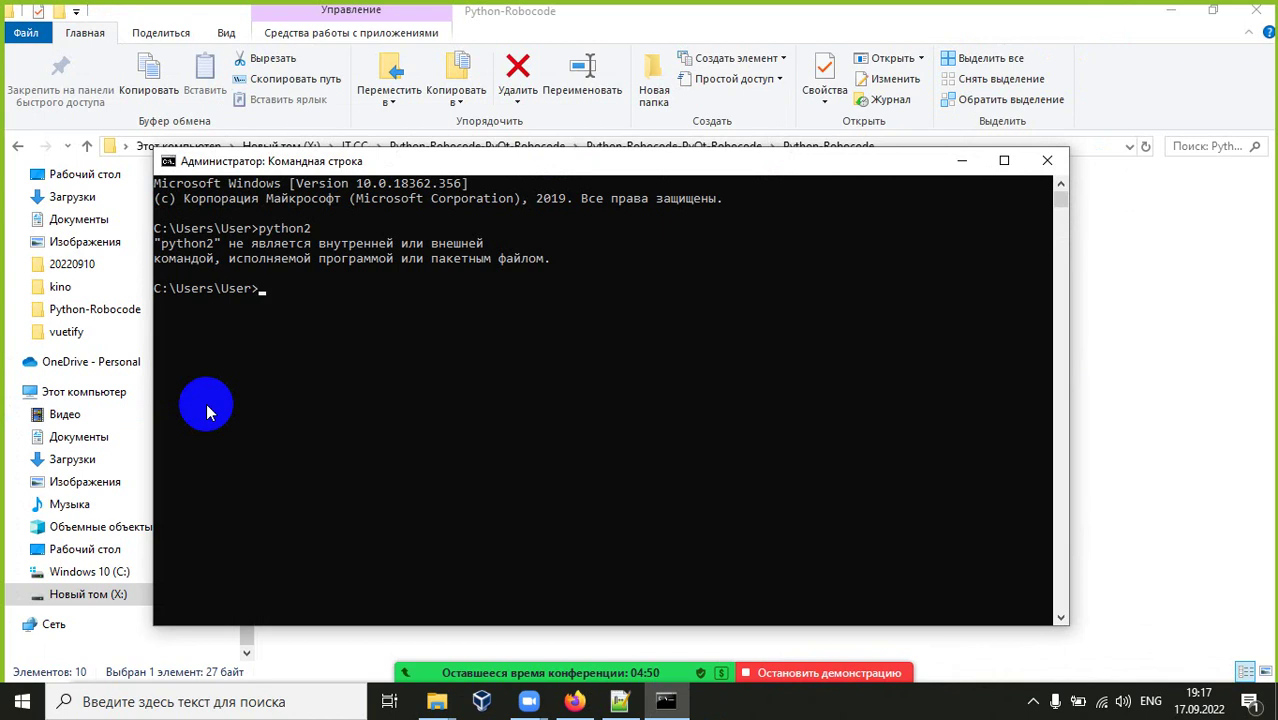
left_click(1047, 160)
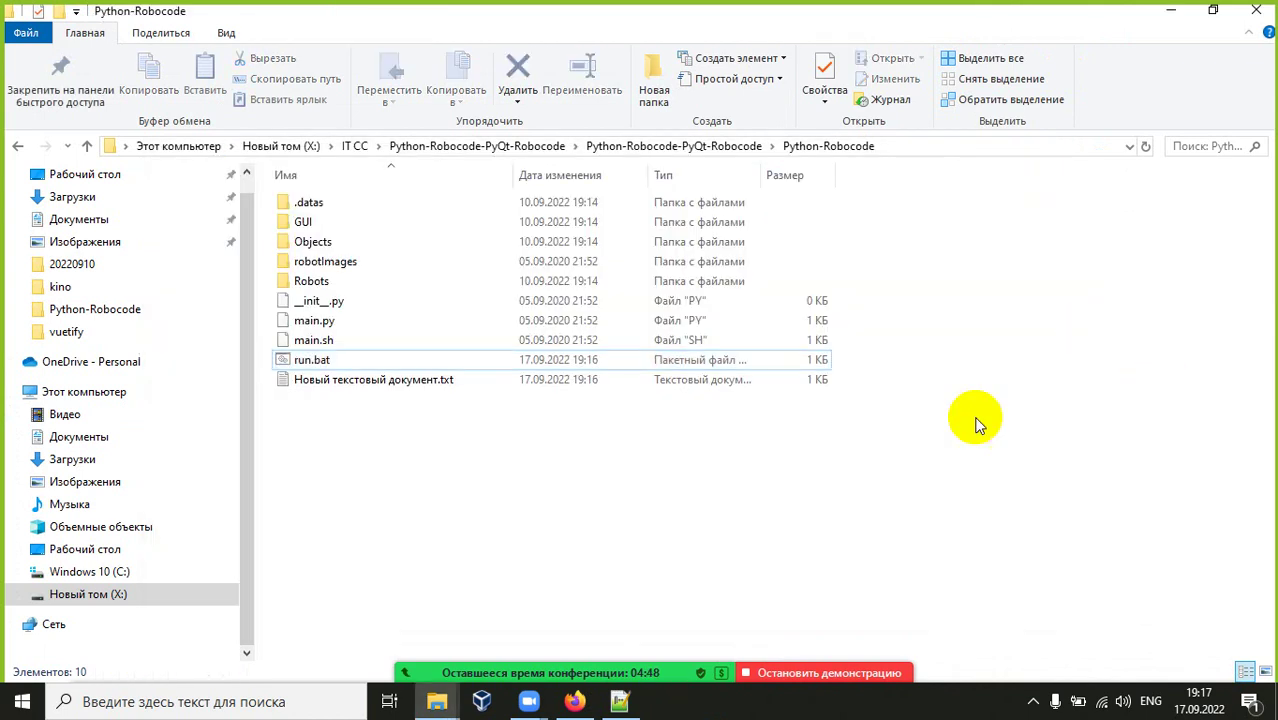
Launch Python Robocode through run.bat to check that it starts without the Path entries, and close it
double_click(310, 360)
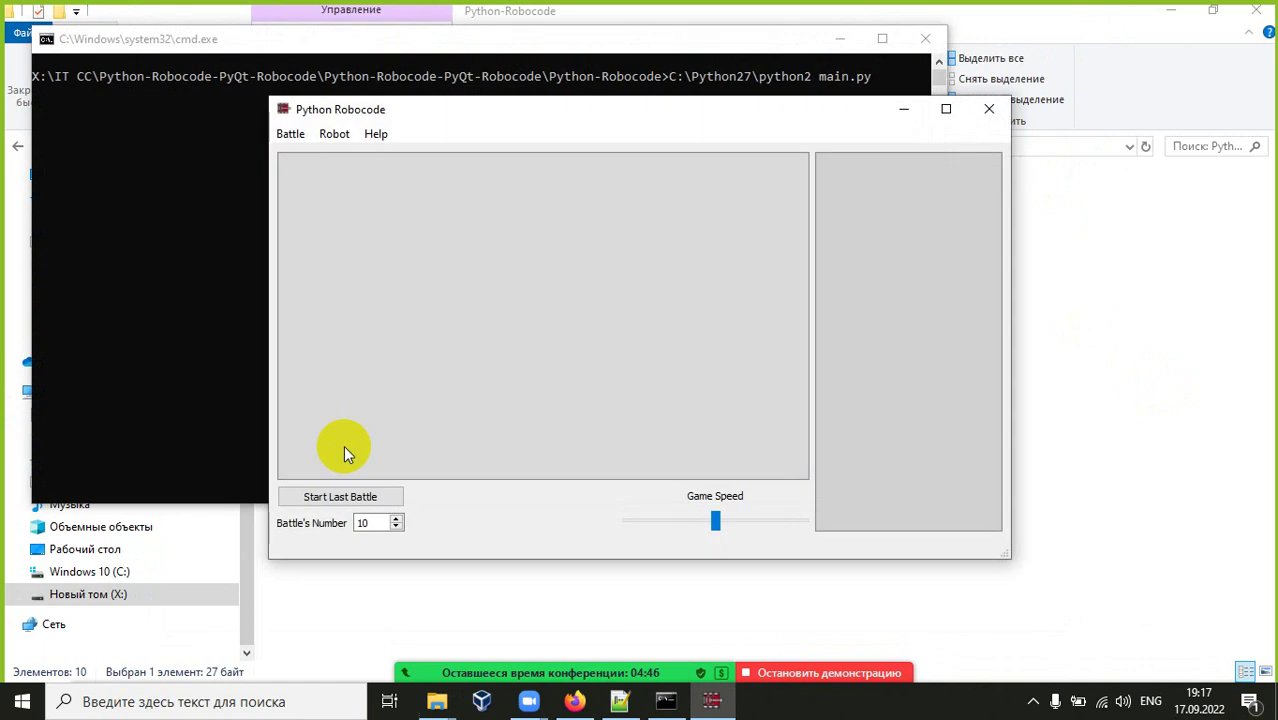
left_click(993, 110)
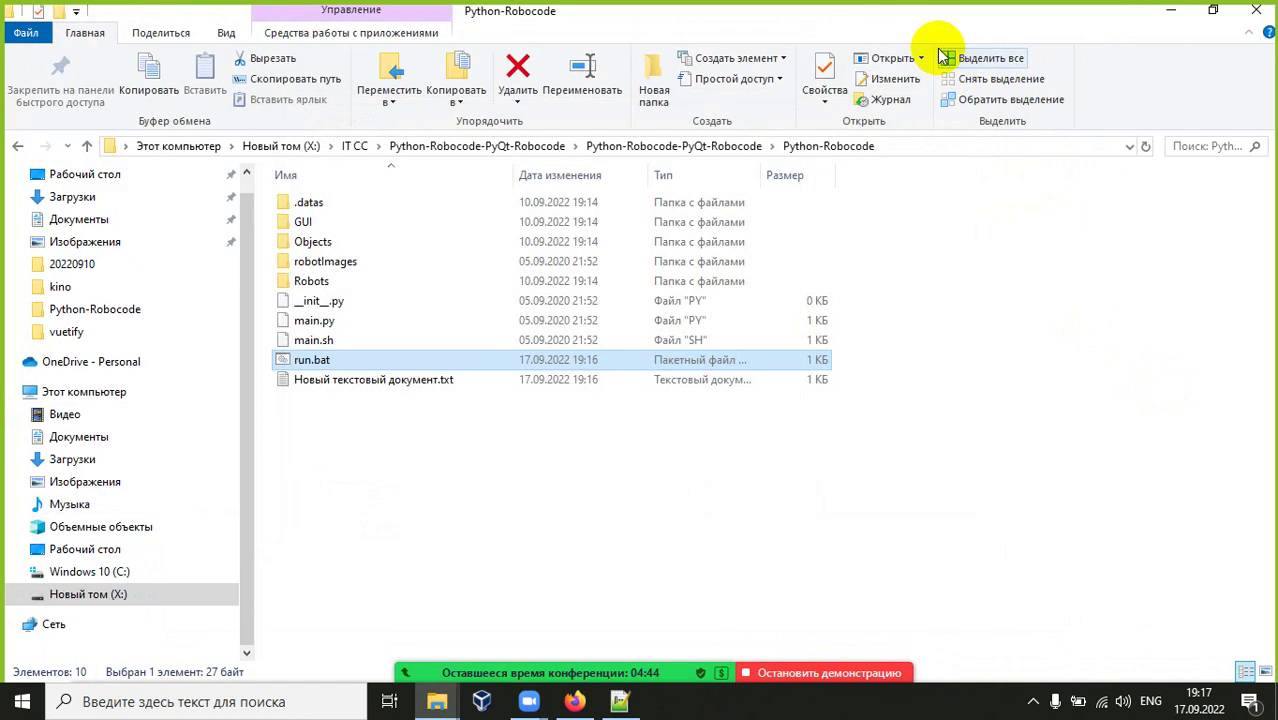
Start python-3.10.7-amd64.exe from Загрузки, enable Add Python 3.10 to PATH, and continue a customized installation with all preselected optional features
left_click(137, 190)
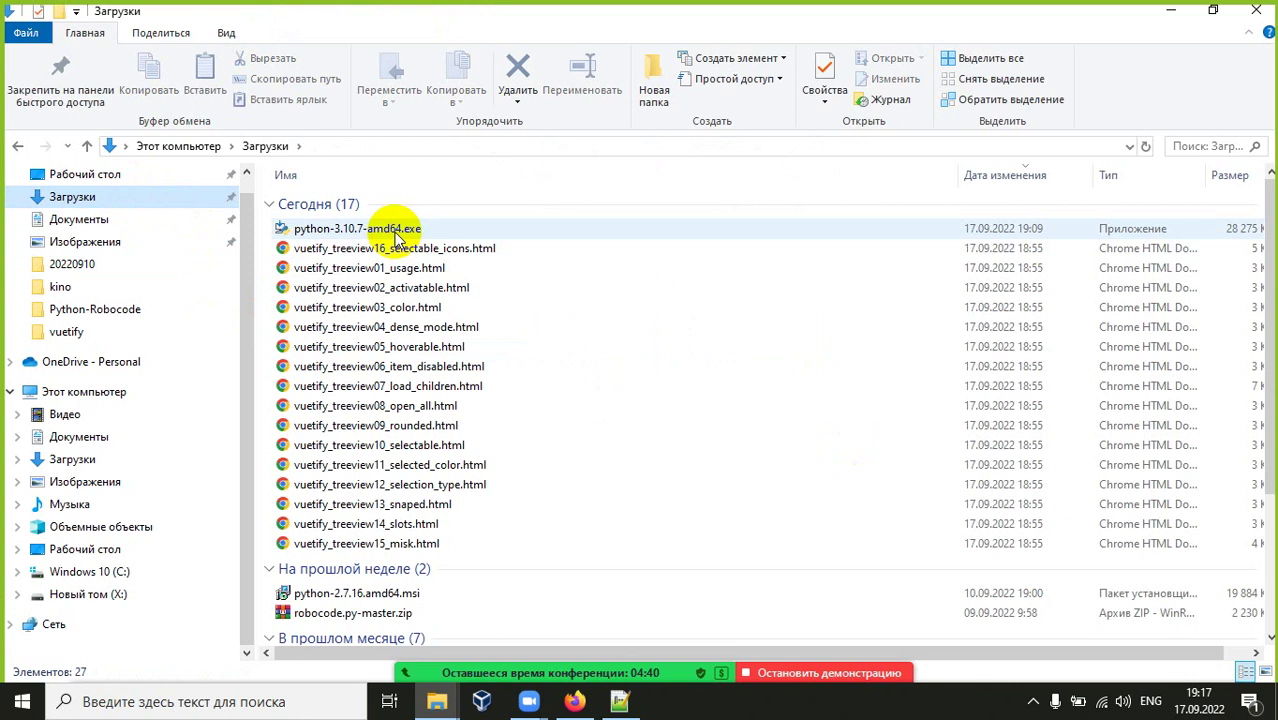
double_click(397, 238)
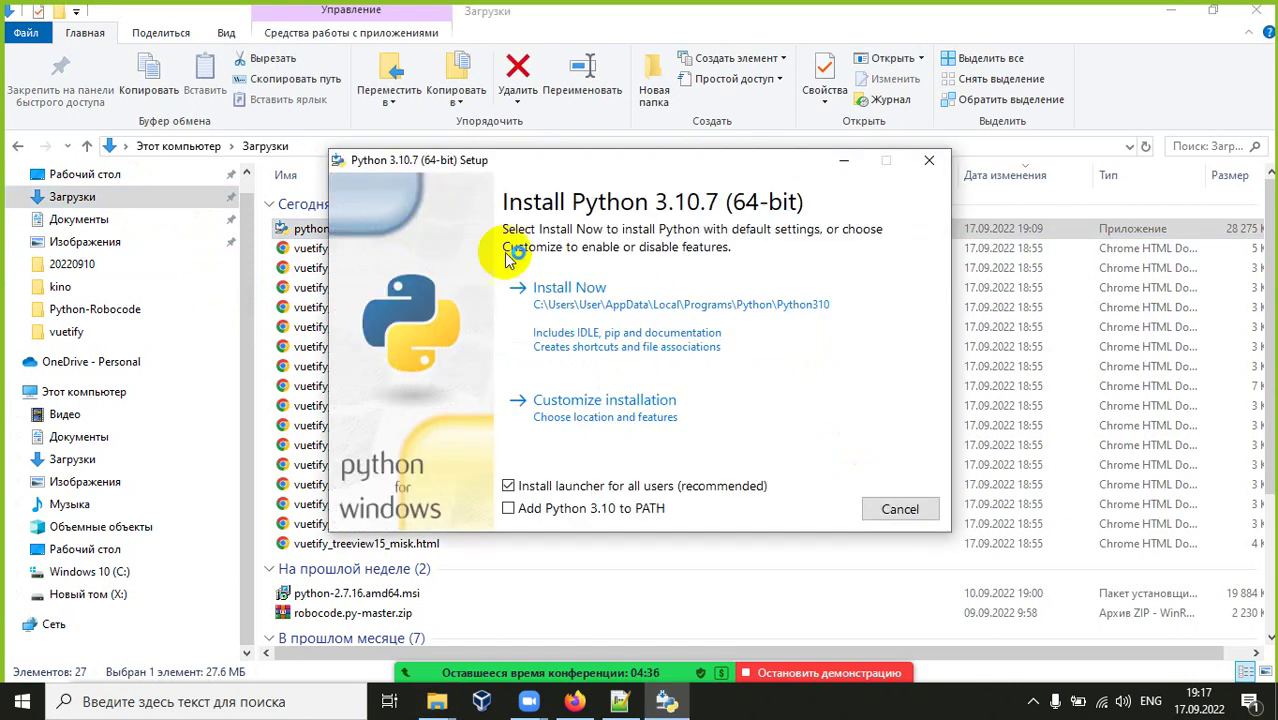
left_click(511, 511)
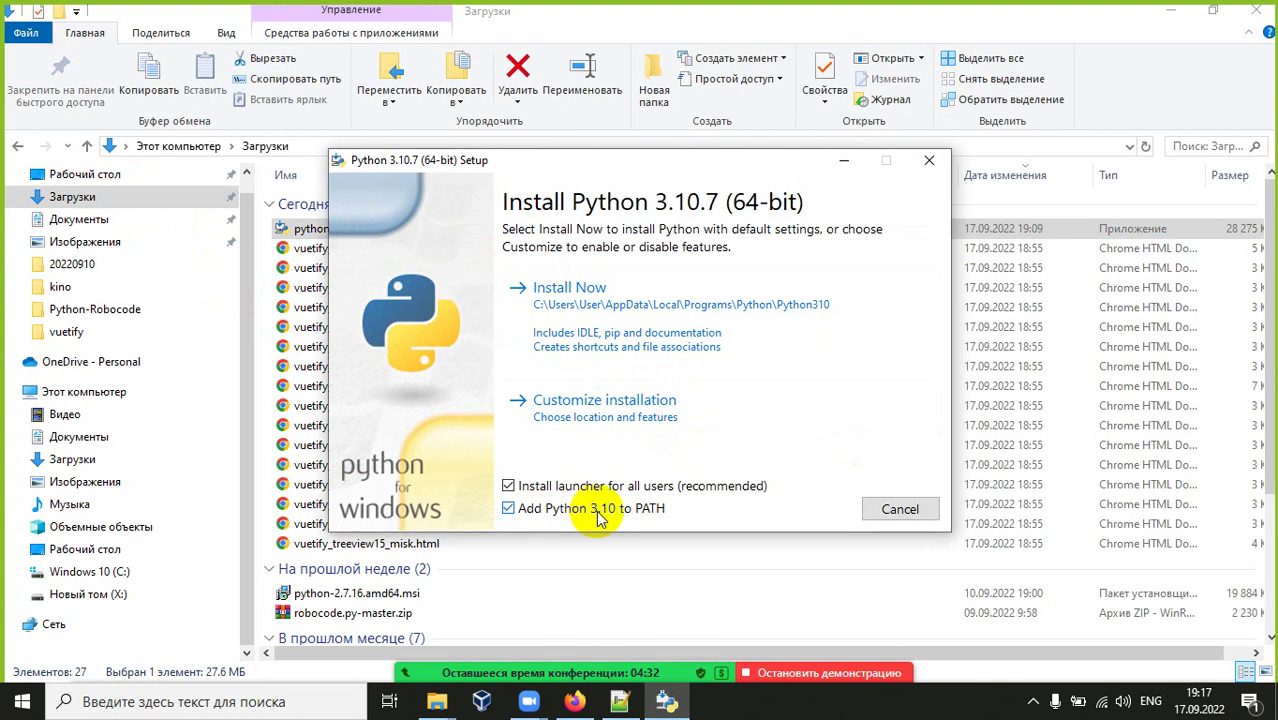
left_click(622, 412)
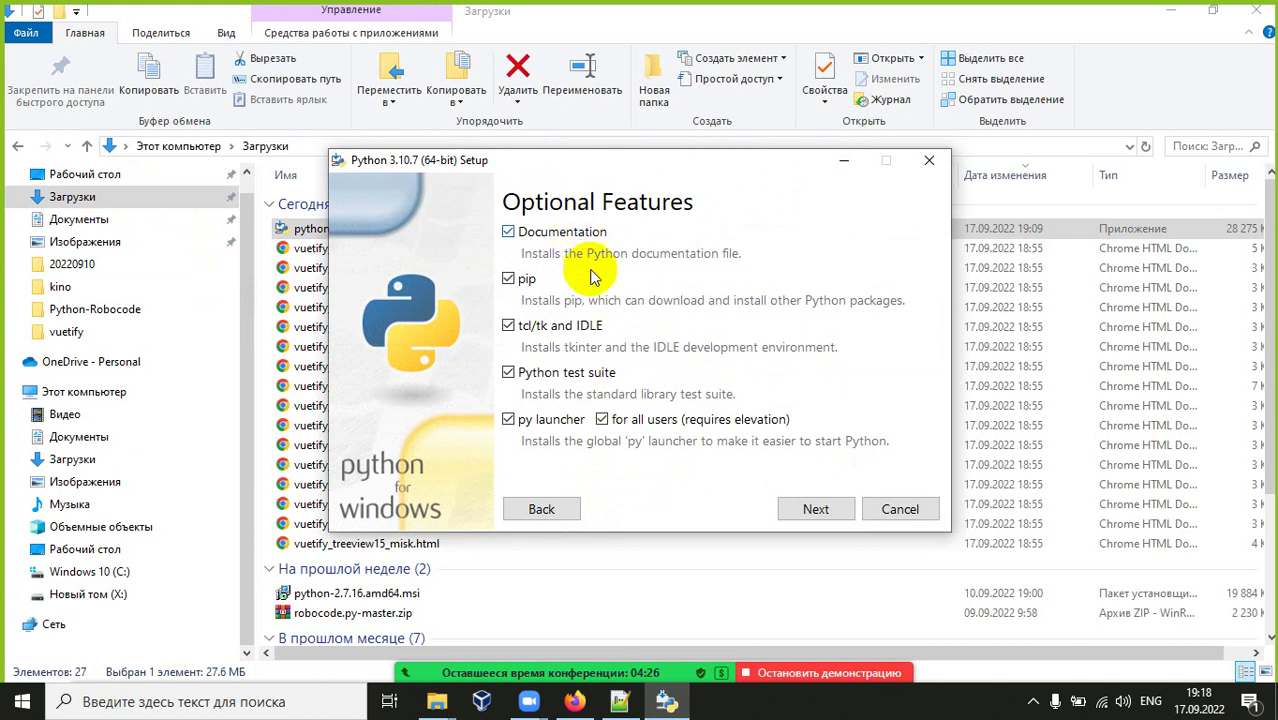
left_click(810, 509)
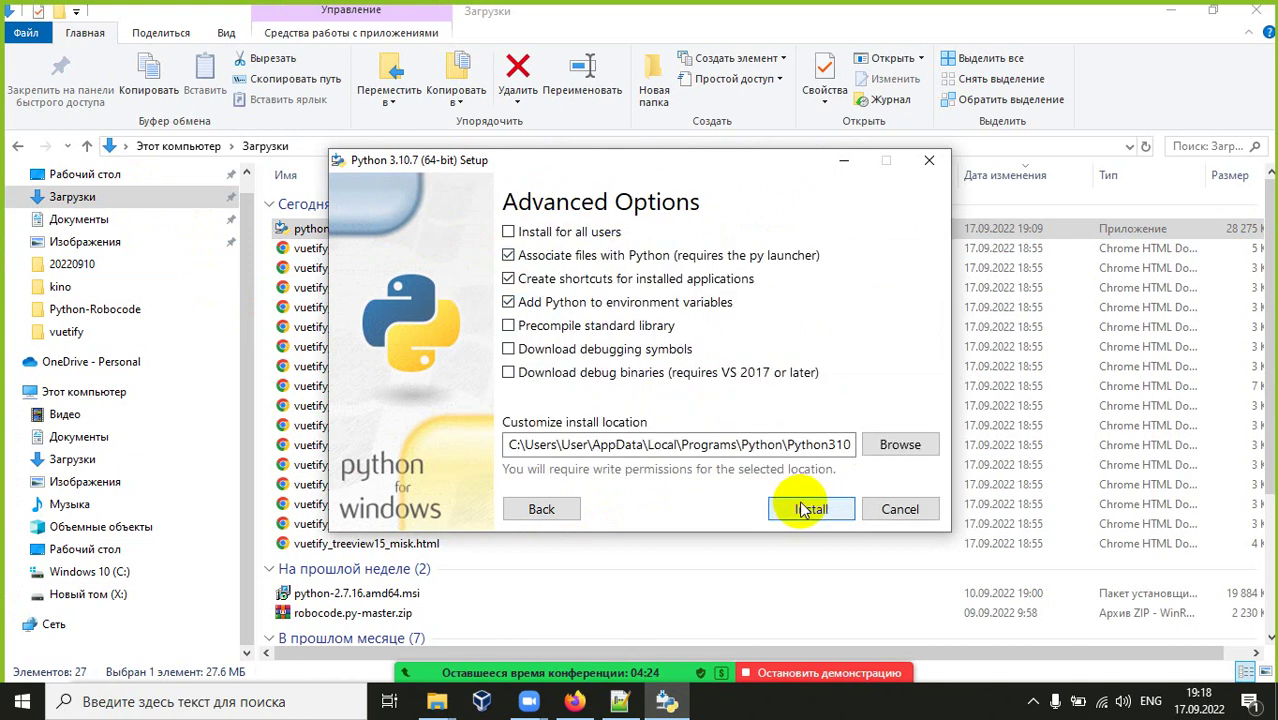
Set the install location to C:\Python310, enable Install for all users, and install Python 3.10.7
left_click(787, 444)
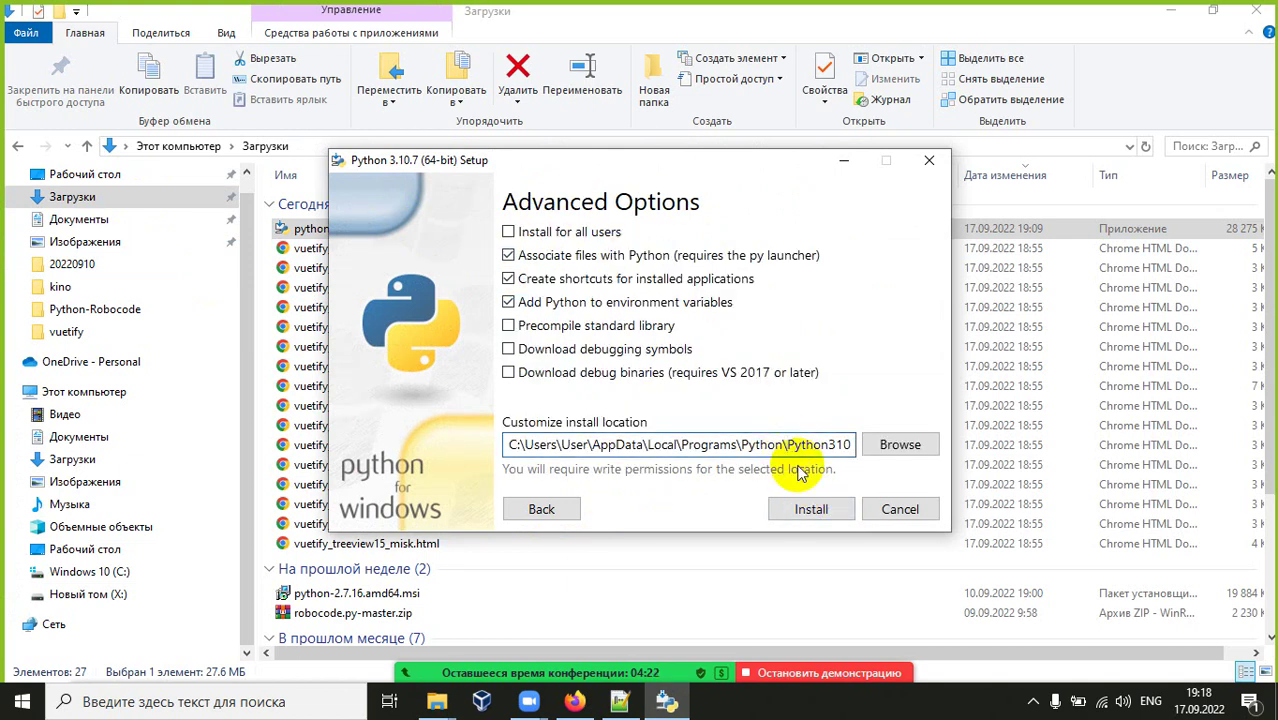
key("BackSpace")
key("BackSpace")
key("BackSpace")
key("BackSpace")
key("BackSpace")
key("BackSpace")
key("BackSpace")
key("BackSpace")
key("BackSpace")
key("BackSpace")
key("BackSpace")
key("BackSpace")
key("BackSpace")
key("BackSpace")
key("BackSpace")
key("BackSpace")
key("BackSpace")
key("BackSpace")
key("BackSpace")
key("BackSpace")
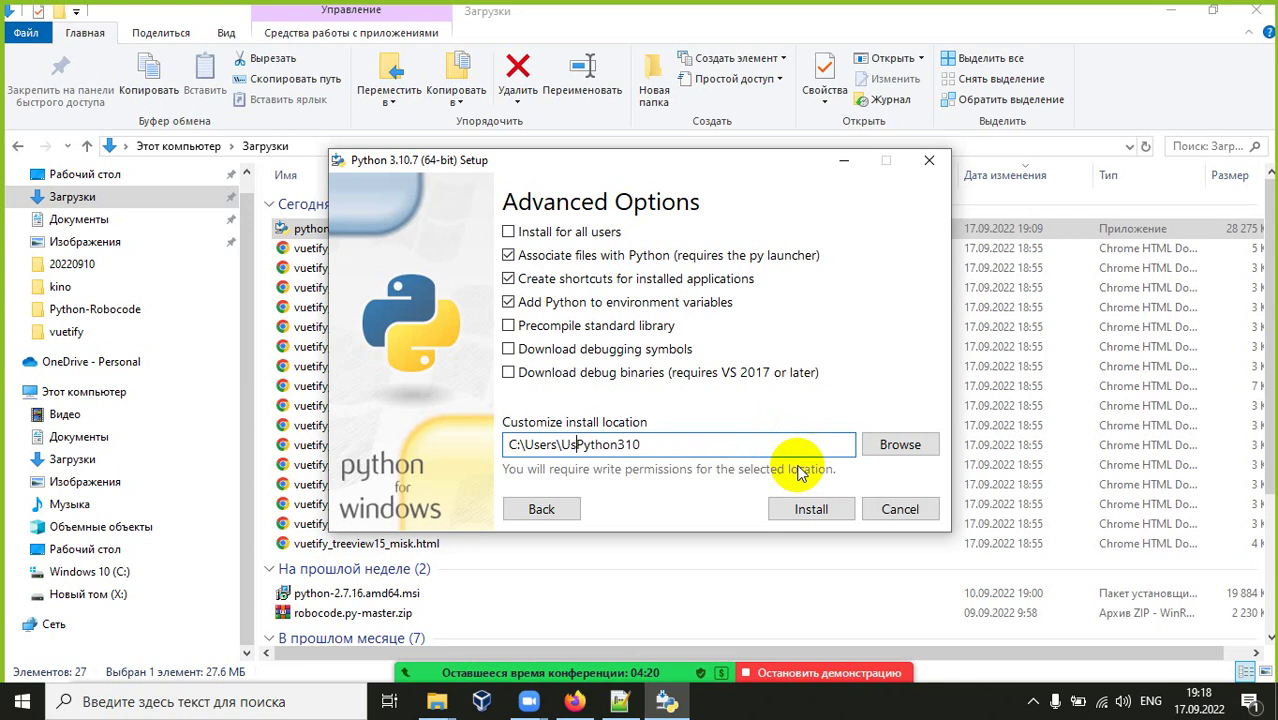
key("BackSpace")
key("BackSpace")
key("BackSpace")
key("BackSpace")
key("BackSpace")
key("BackSpace")
key("BackSpace")
key("BackSpace")
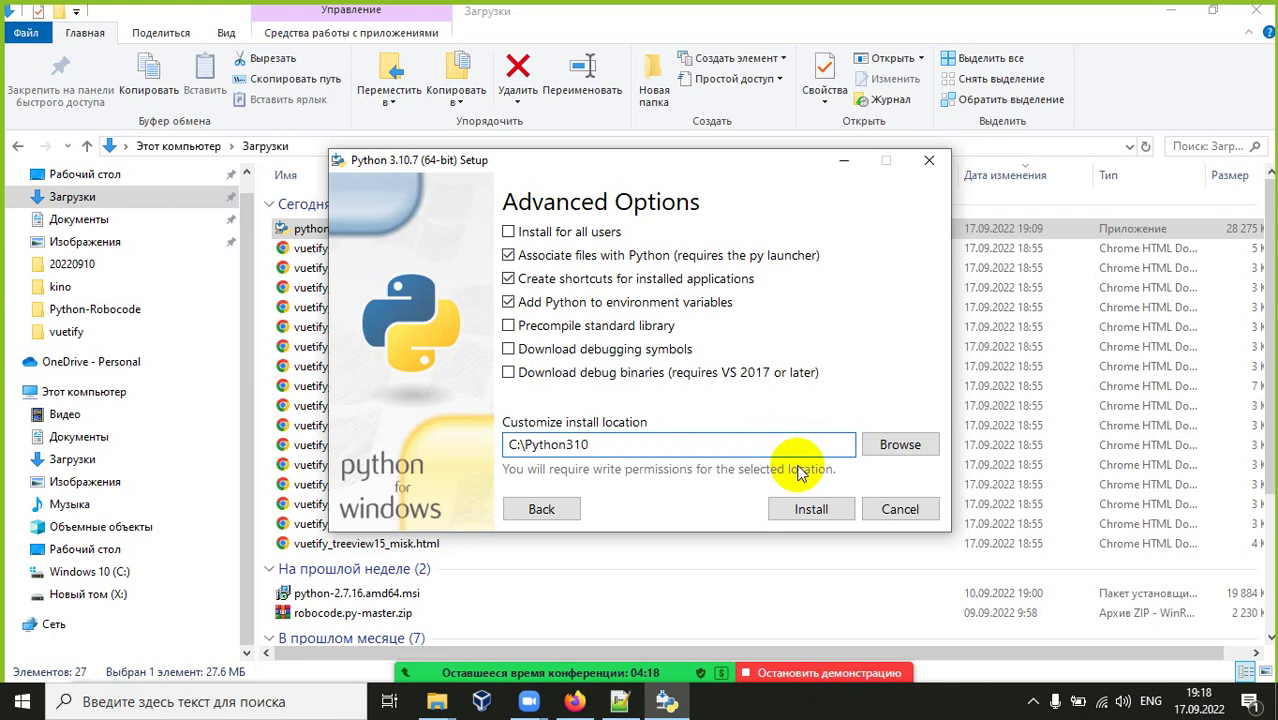
left_click(610, 231)
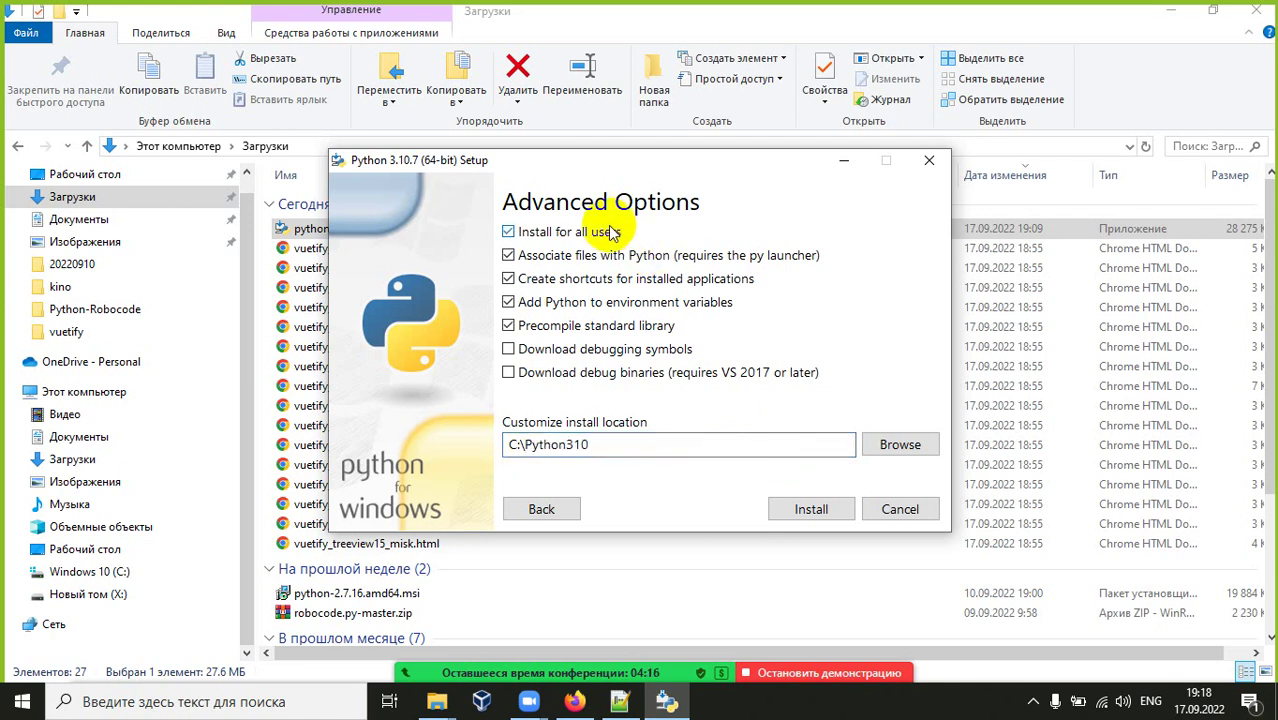
left_click(838, 513)
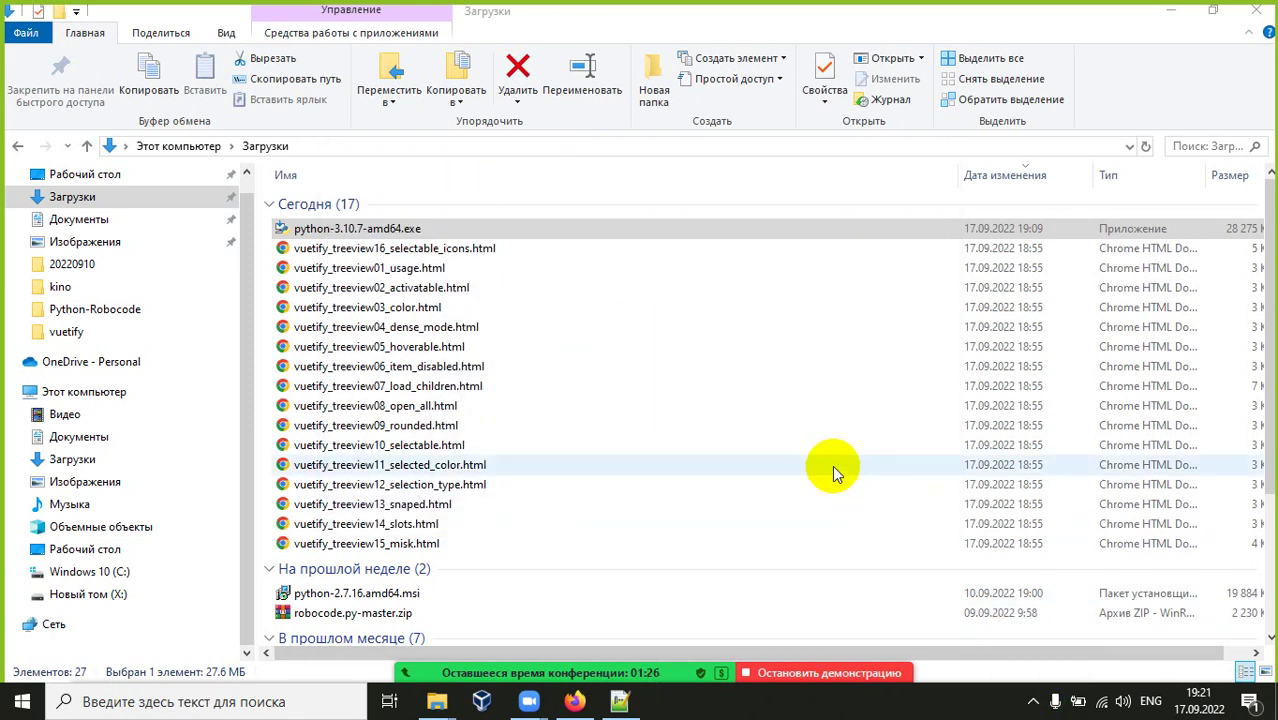
Test the installation in a new Command Prompt by starting and exiting python and running pip
left_click(296, 705)
left_click(197, 404)
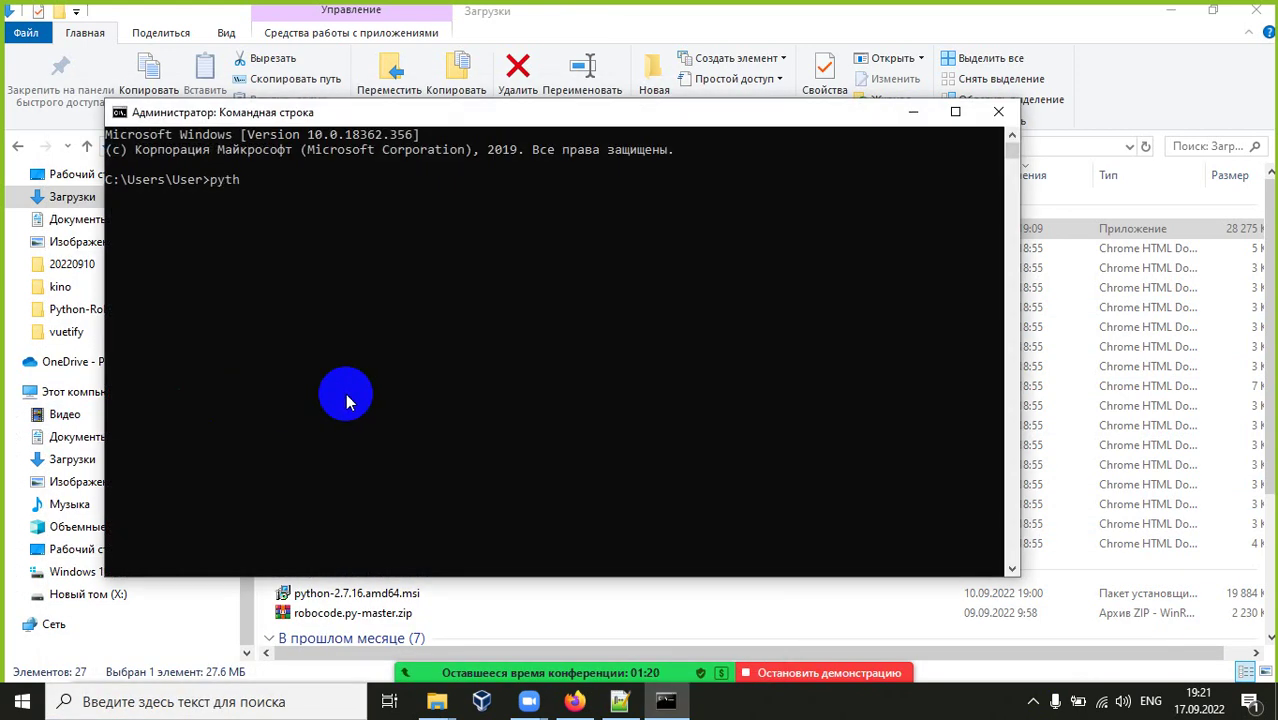
key("Return")
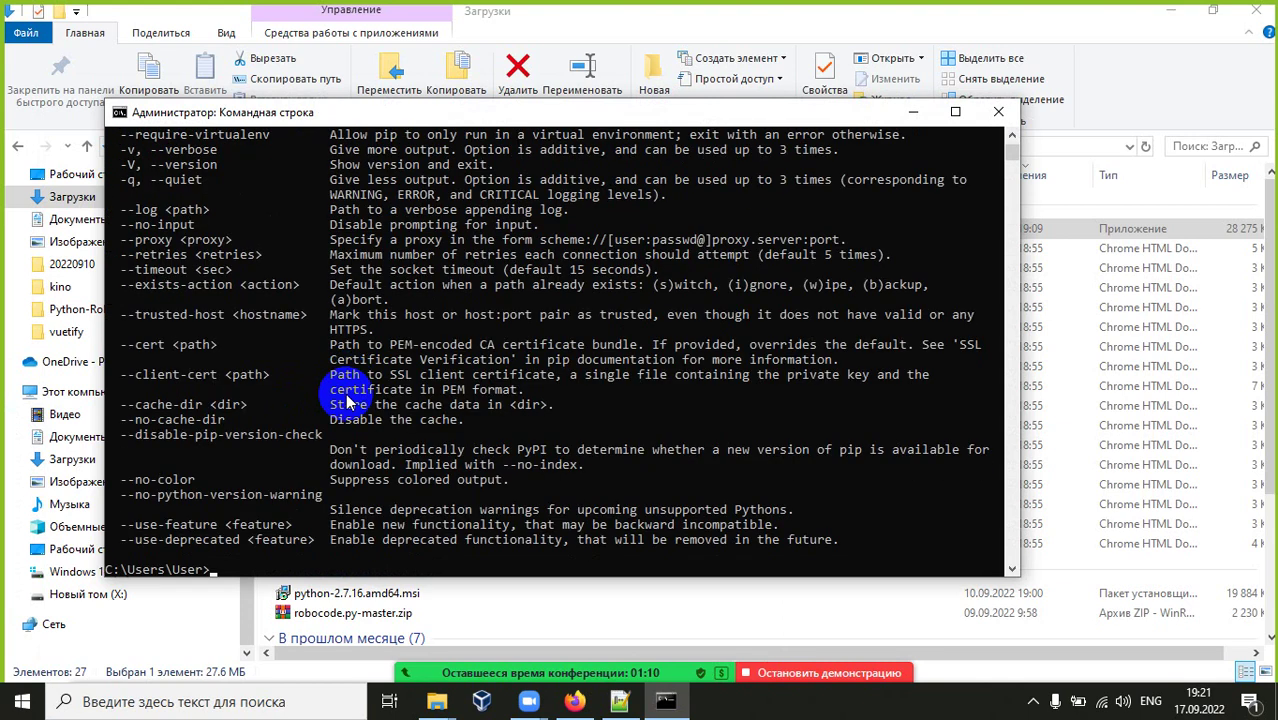
Review the Python version output and pip's commands and options, and close the Command Prompt
scroll(345, 398, "up", 15)
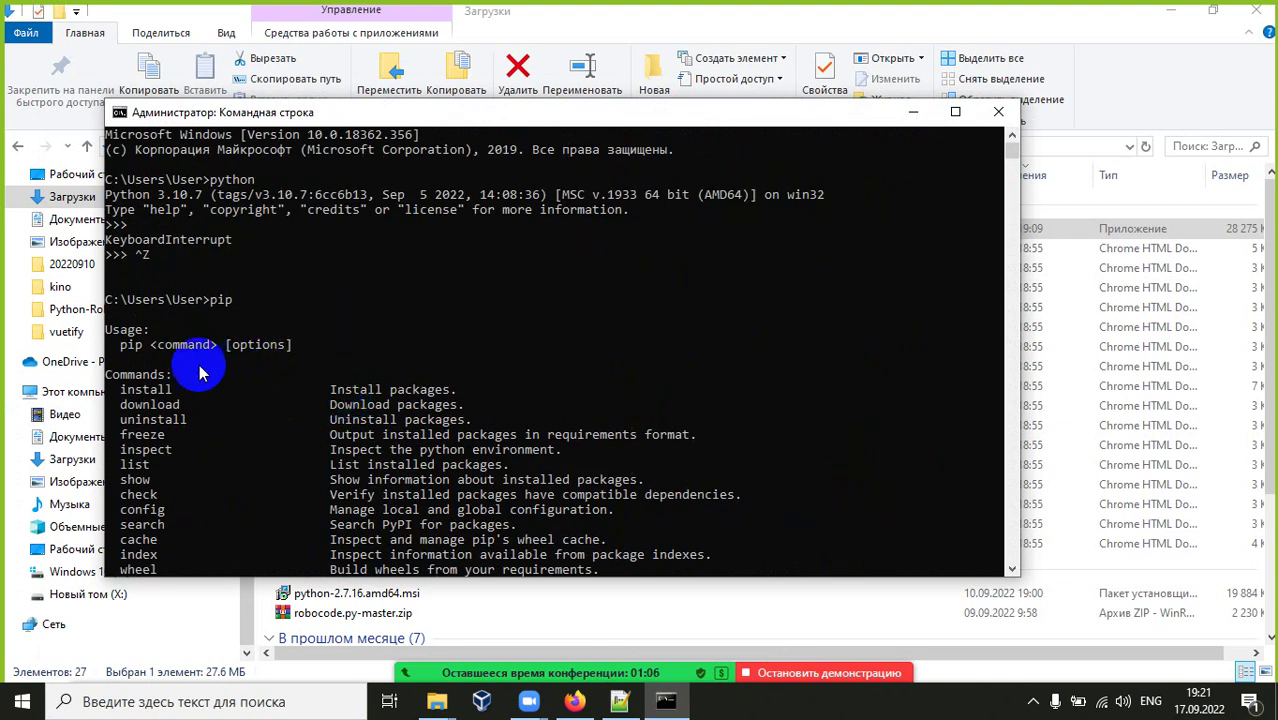
scroll(195, 328, "down", 15)
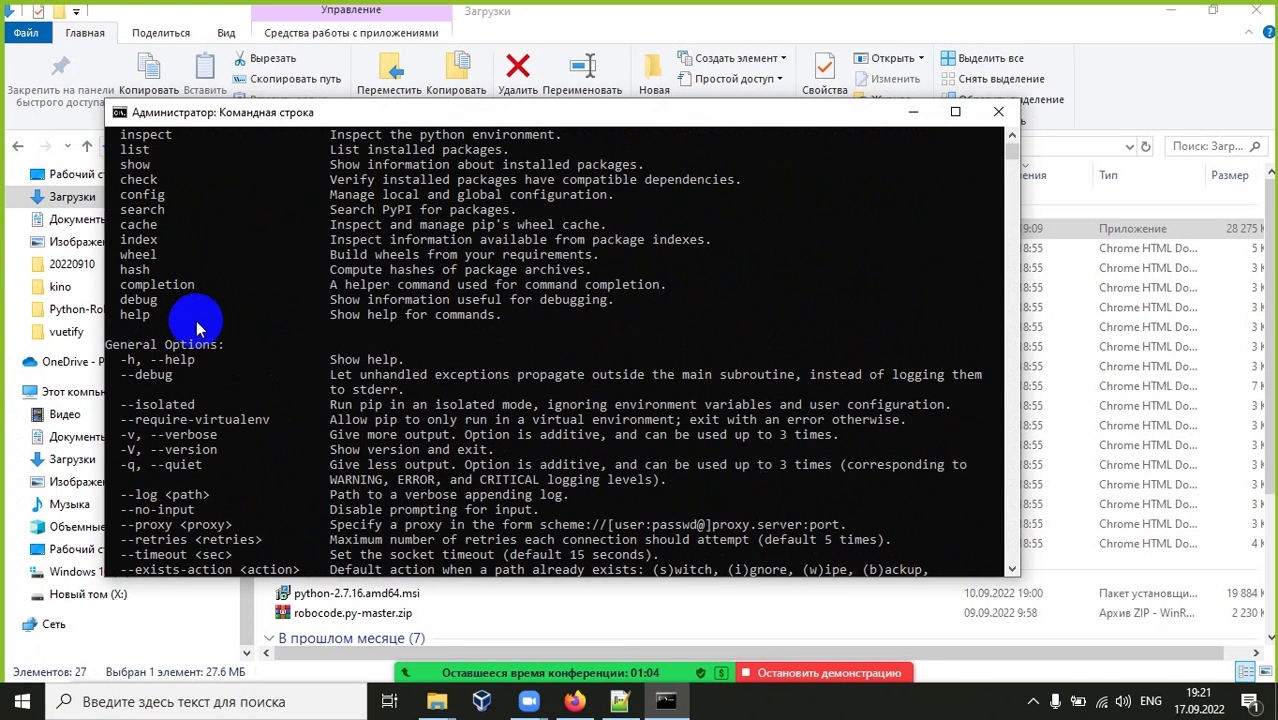
scroll(197, 330, "up", 4)
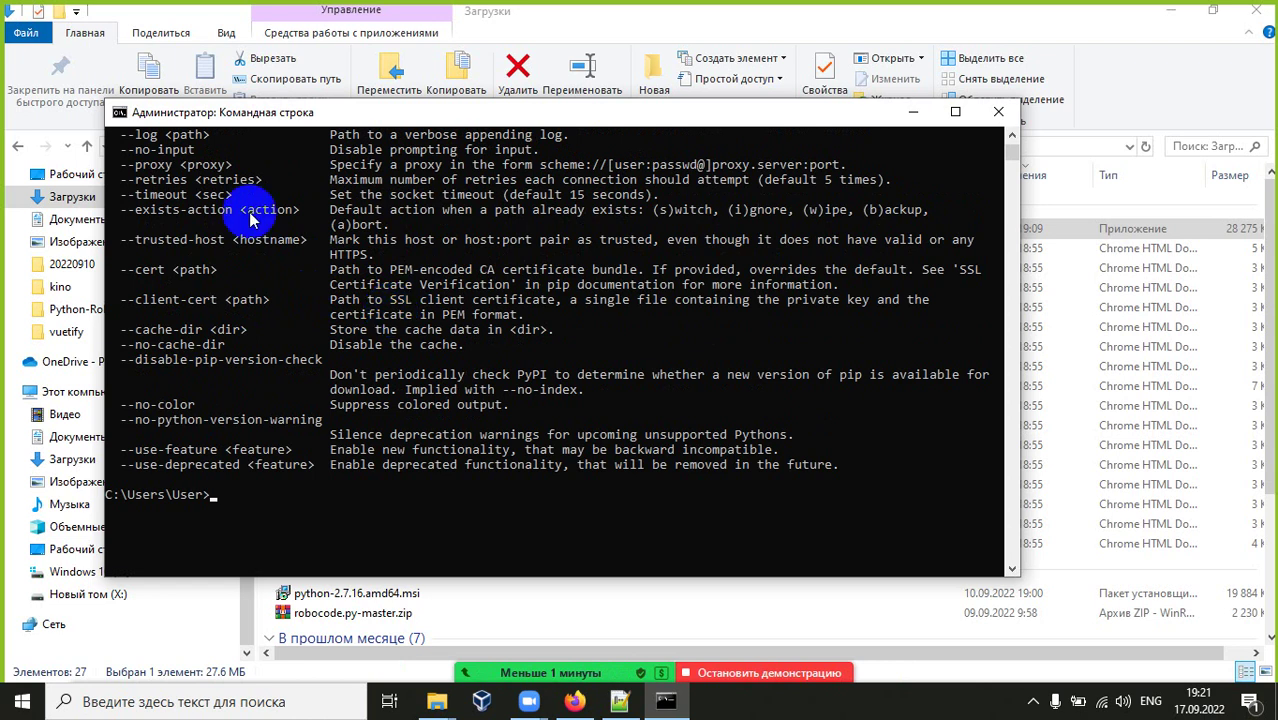
left_click(1000, 112)
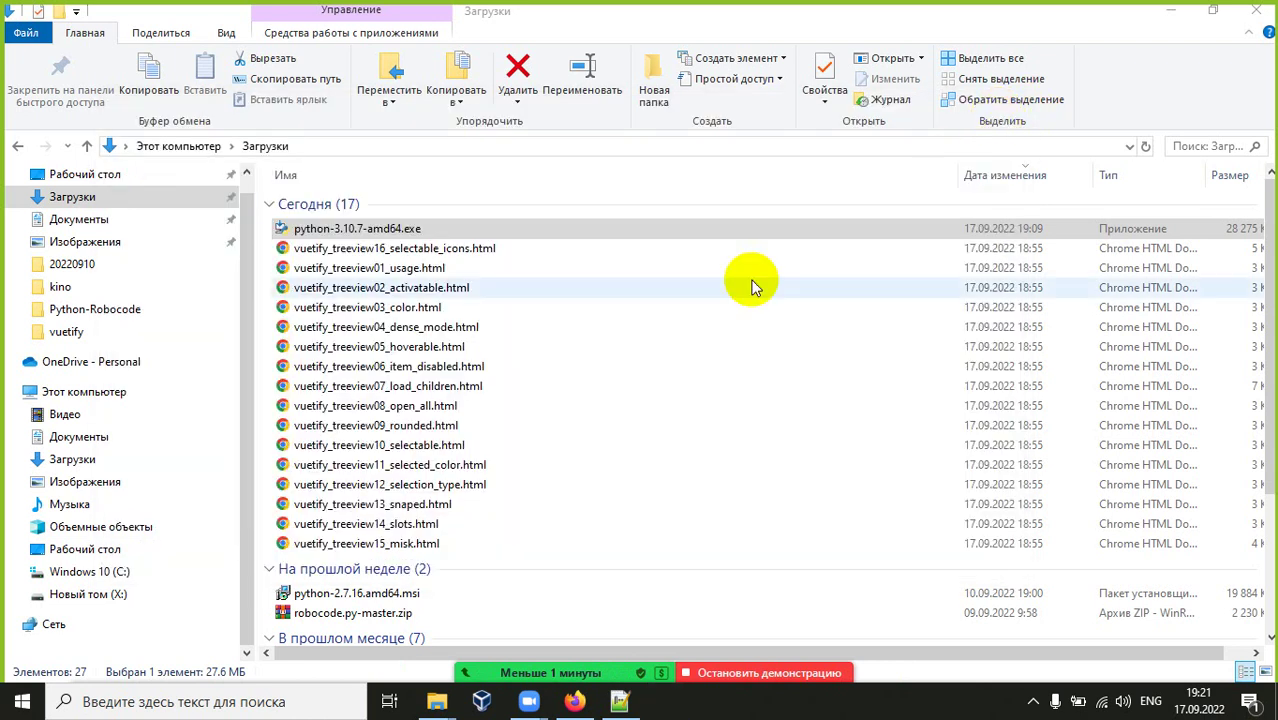
Run run.bat from the Python-Robocode folder inside X:\IT CC\Python-Robocode-PyQt-Robocode to test the game launch, and close the Python Robocode window
left_click(143, 593)
scroll(452, 510, "down", 20)
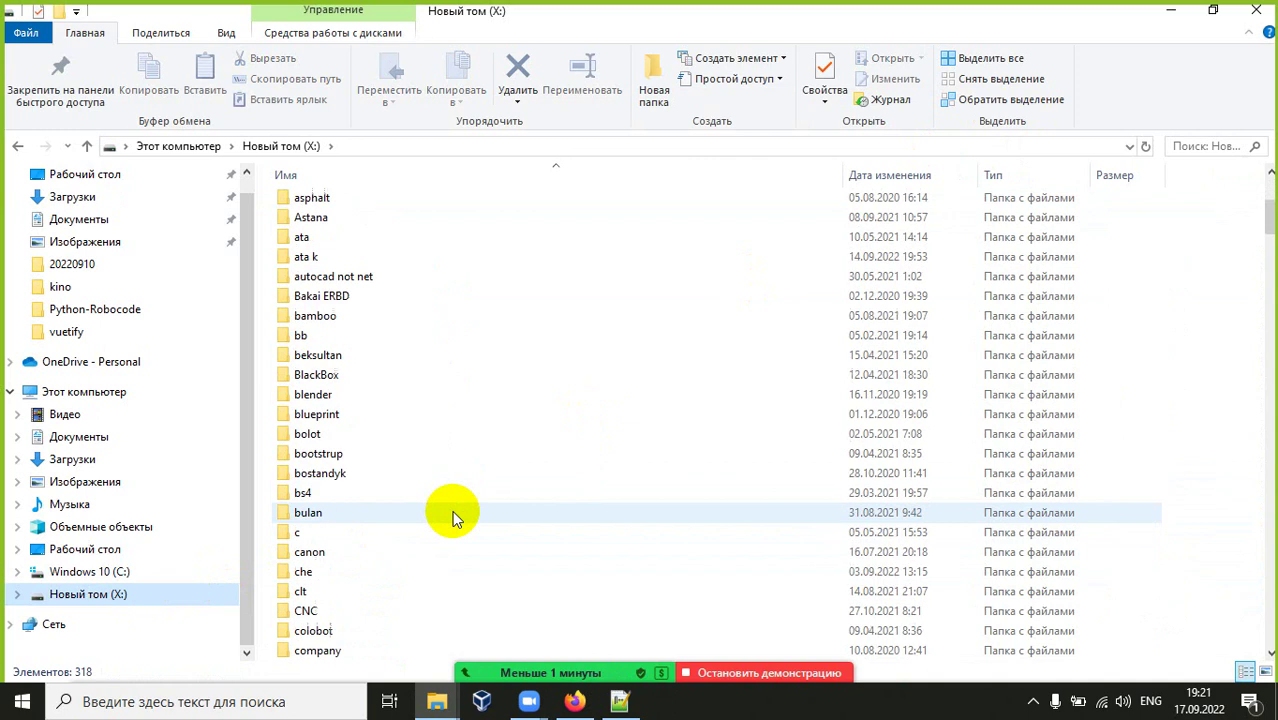
scroll(452, 510, "down", 20)
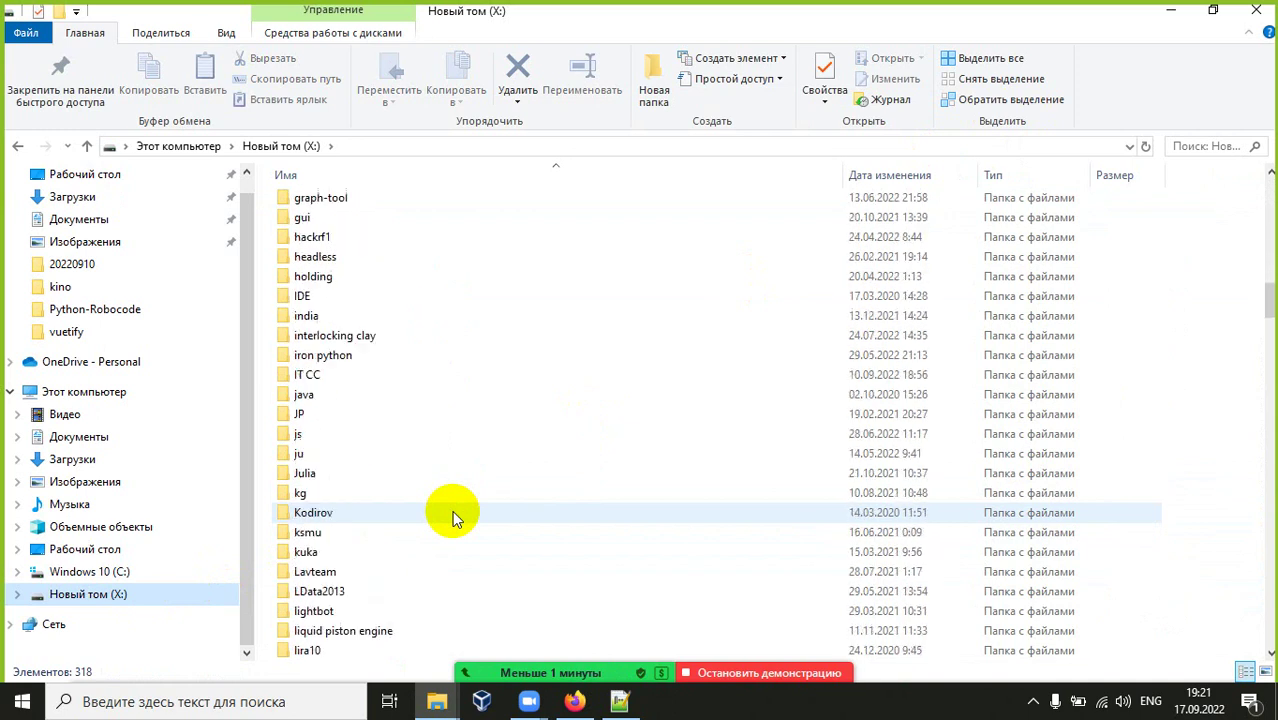
scroll(452, 510, "up", 15)
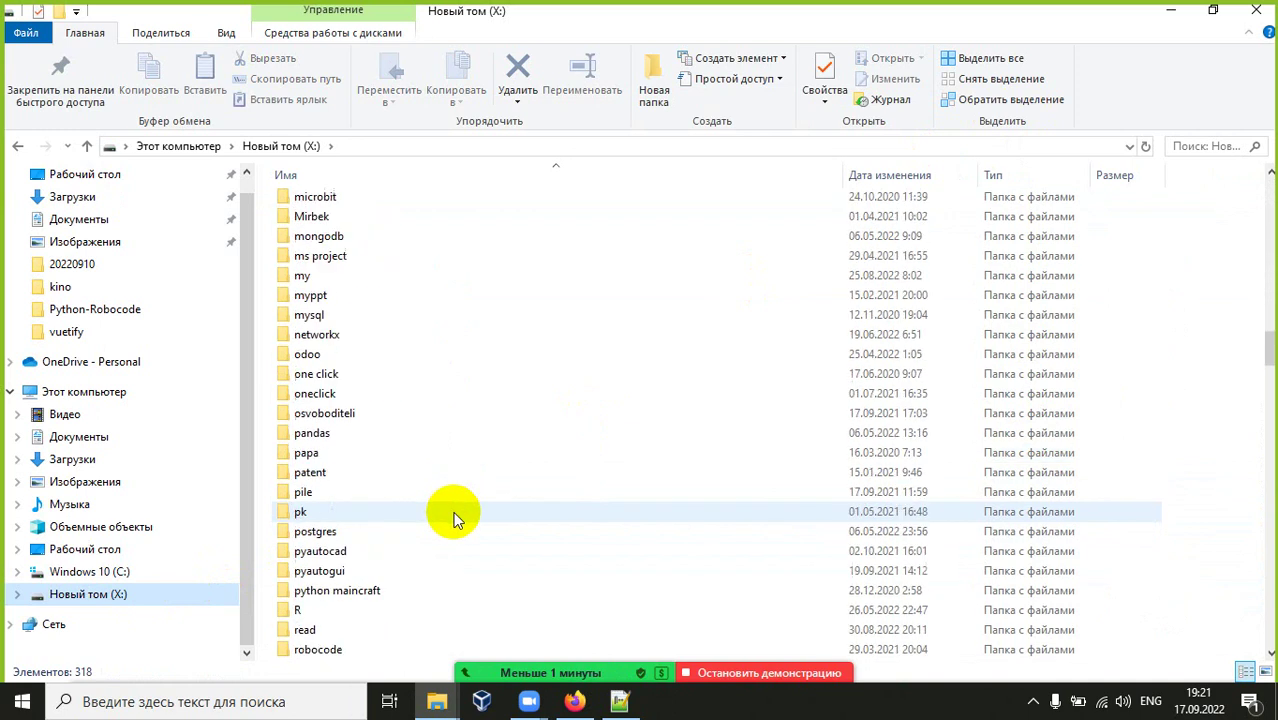
double_click(337, 372)
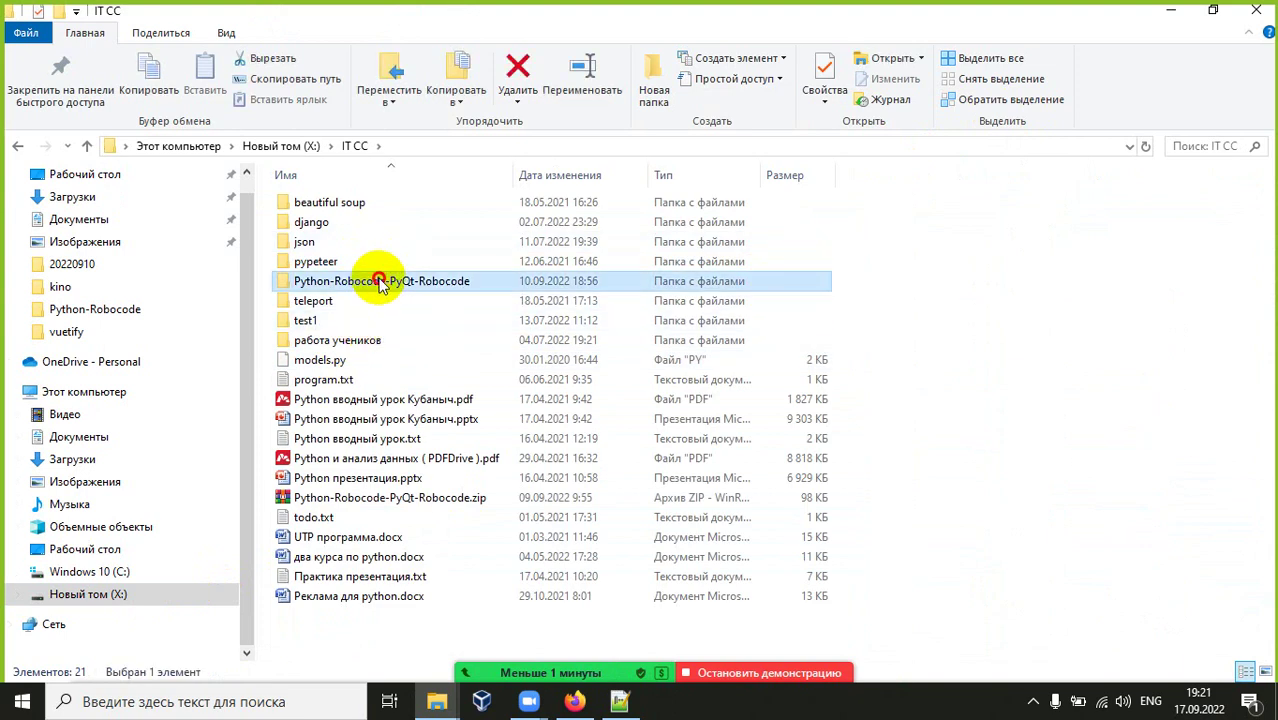
double_click(371, 281)
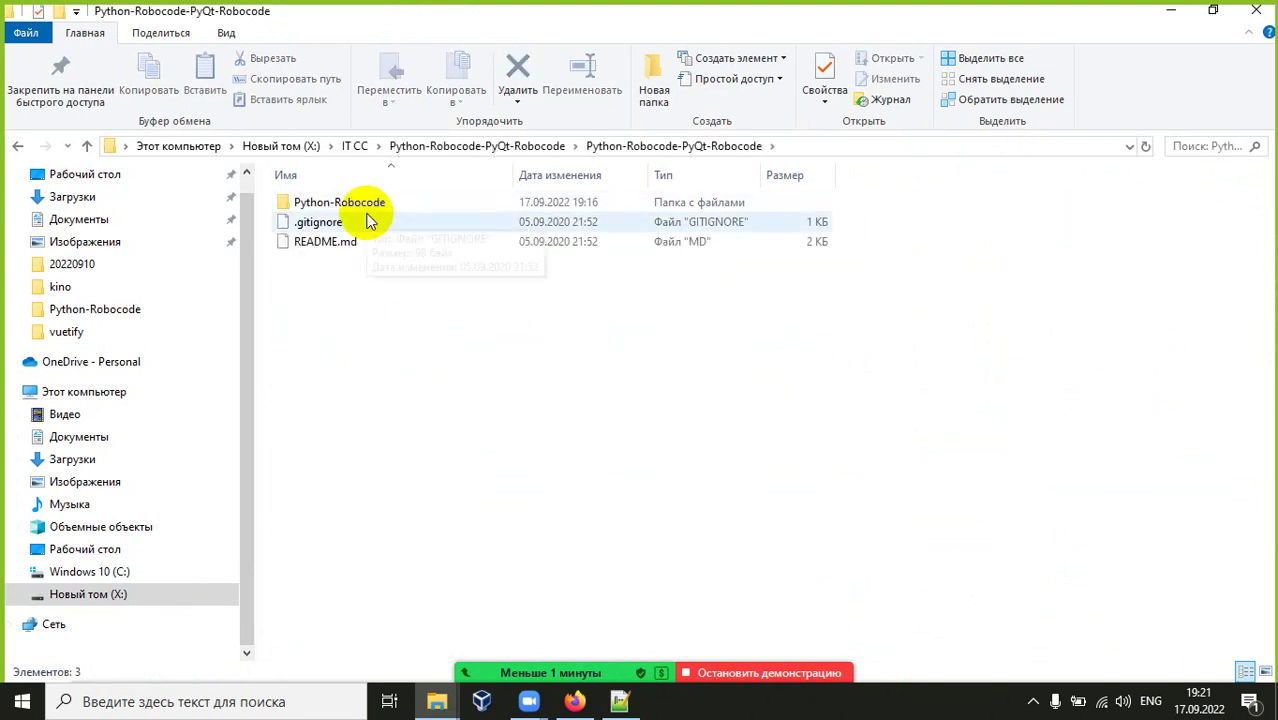
double_click(371, 205)
double_click(318, 359)
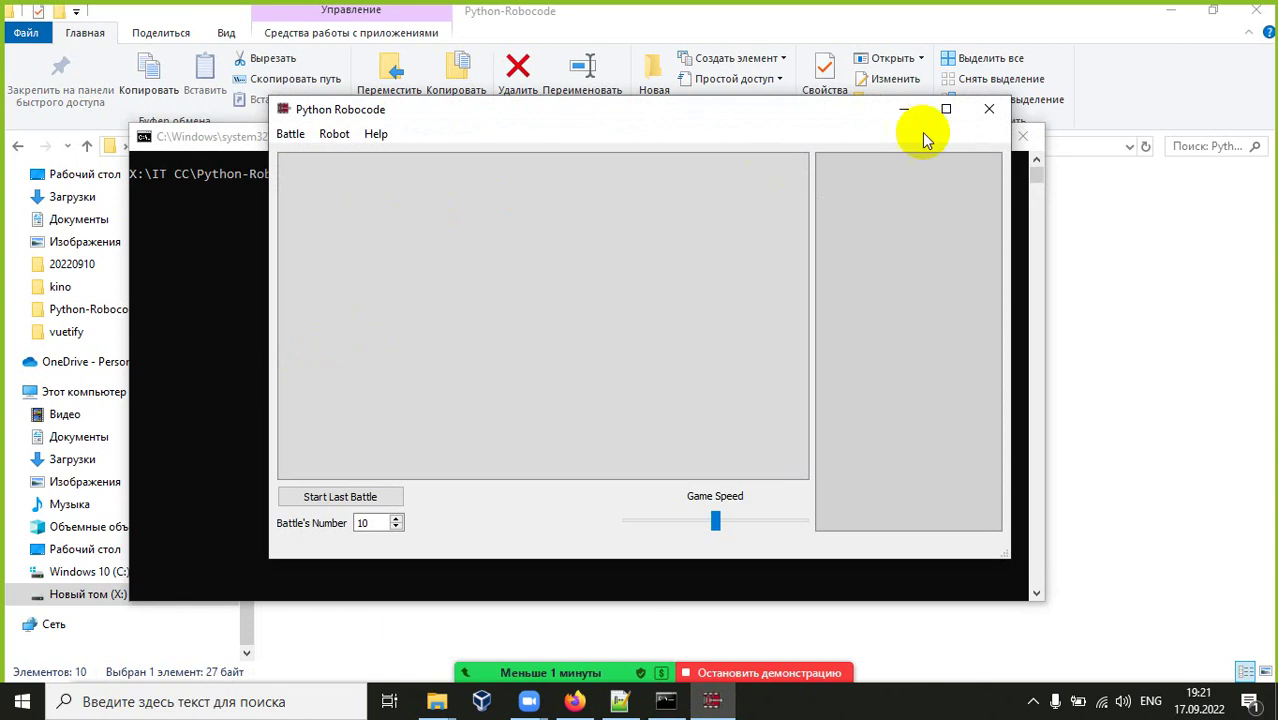
left_click(987, 109)
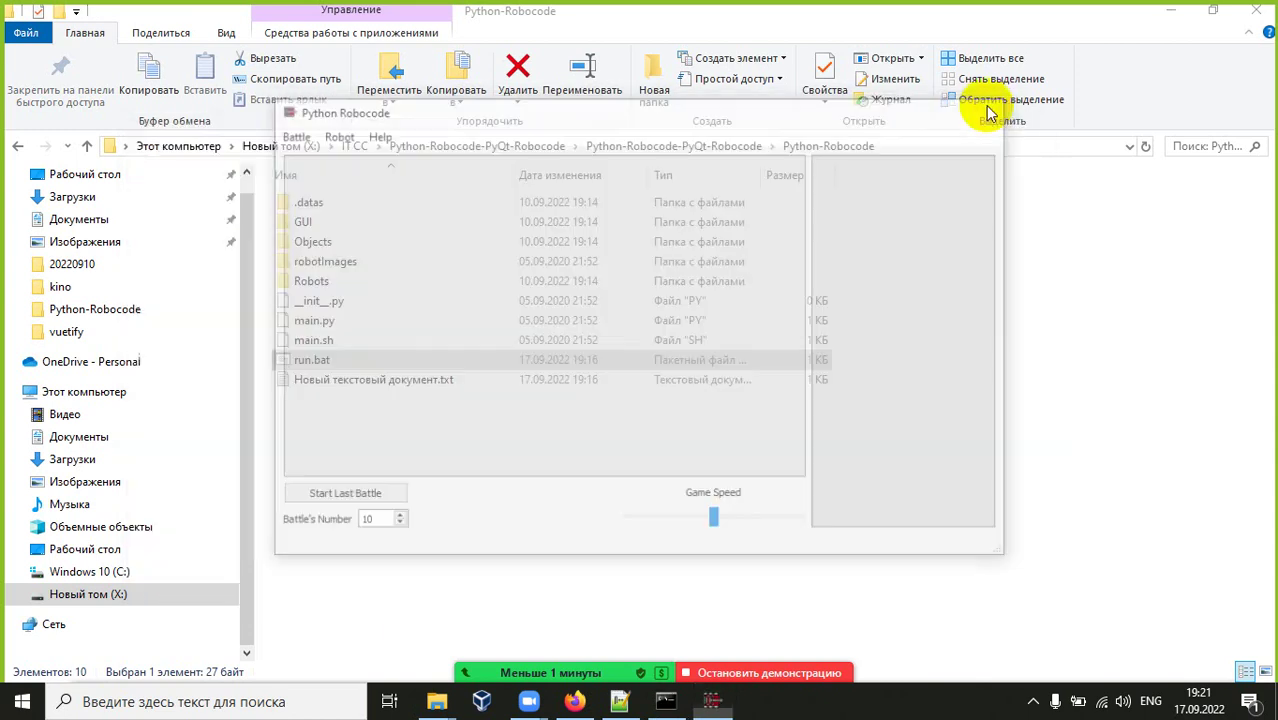
Open the system Path variable for editing through the advanced system settings in Панель управления
left_click(228, 701)
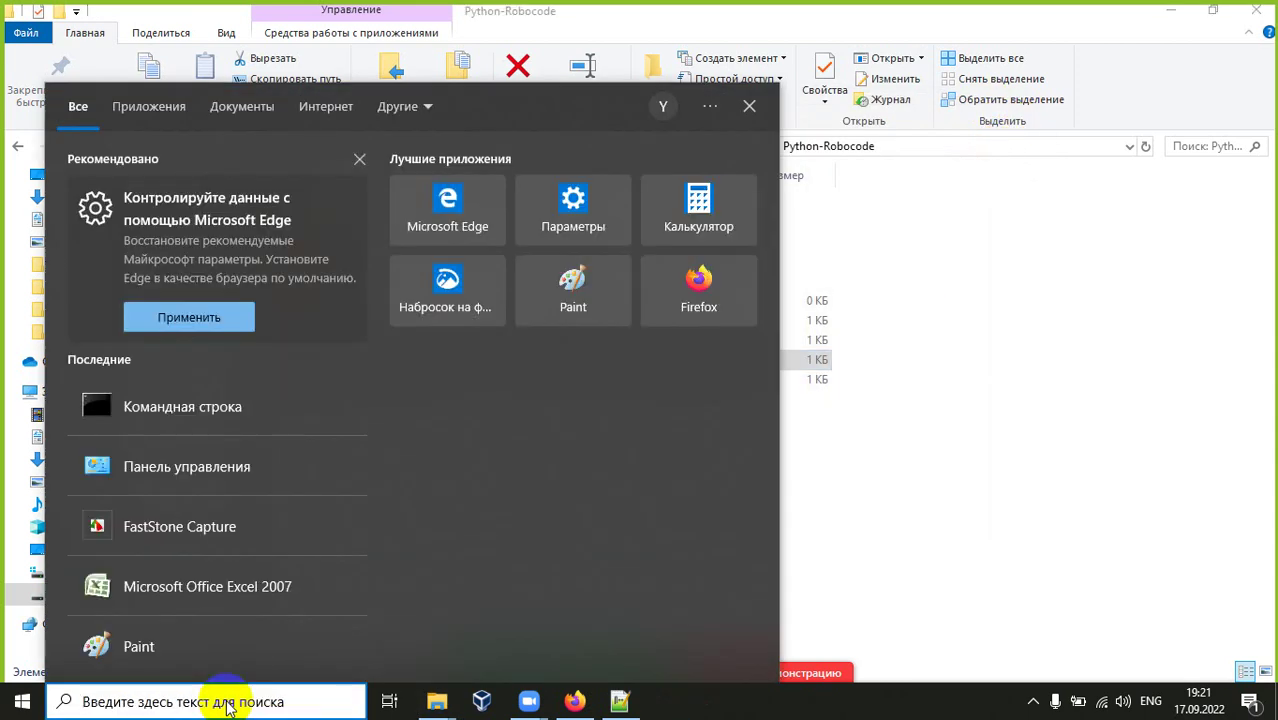
left_click(271, 466)
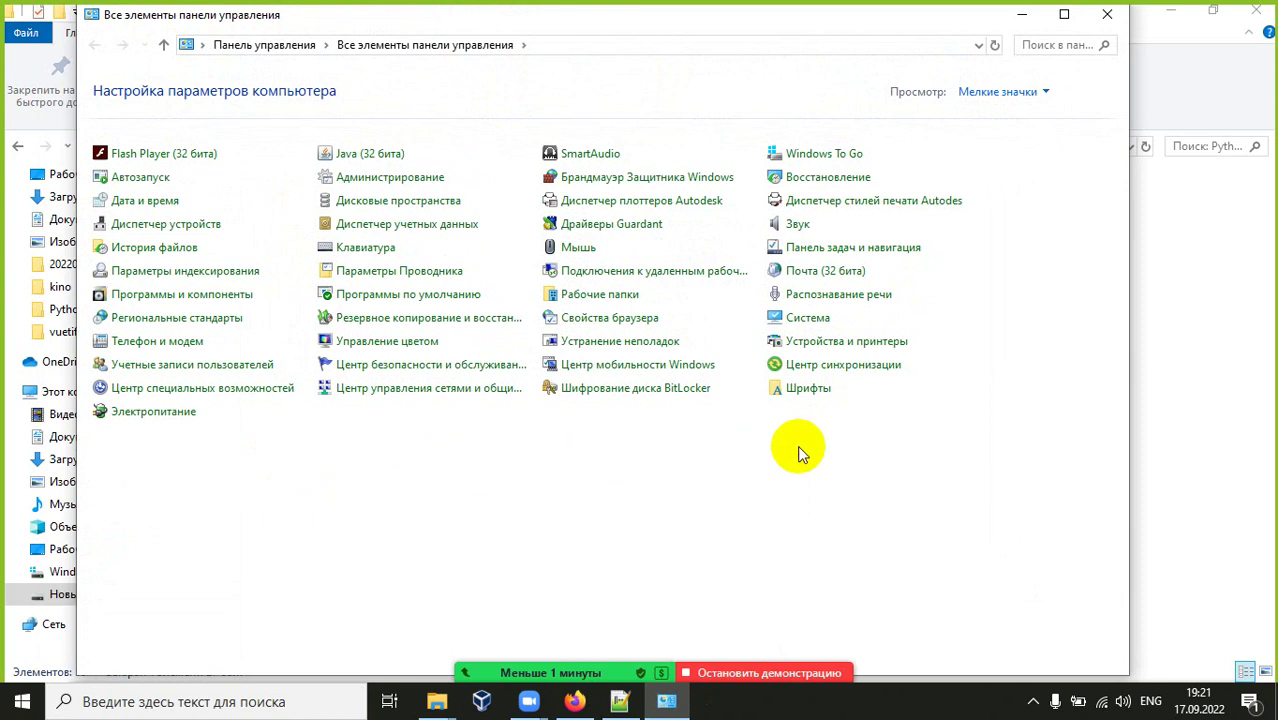
left_click(812, 320)
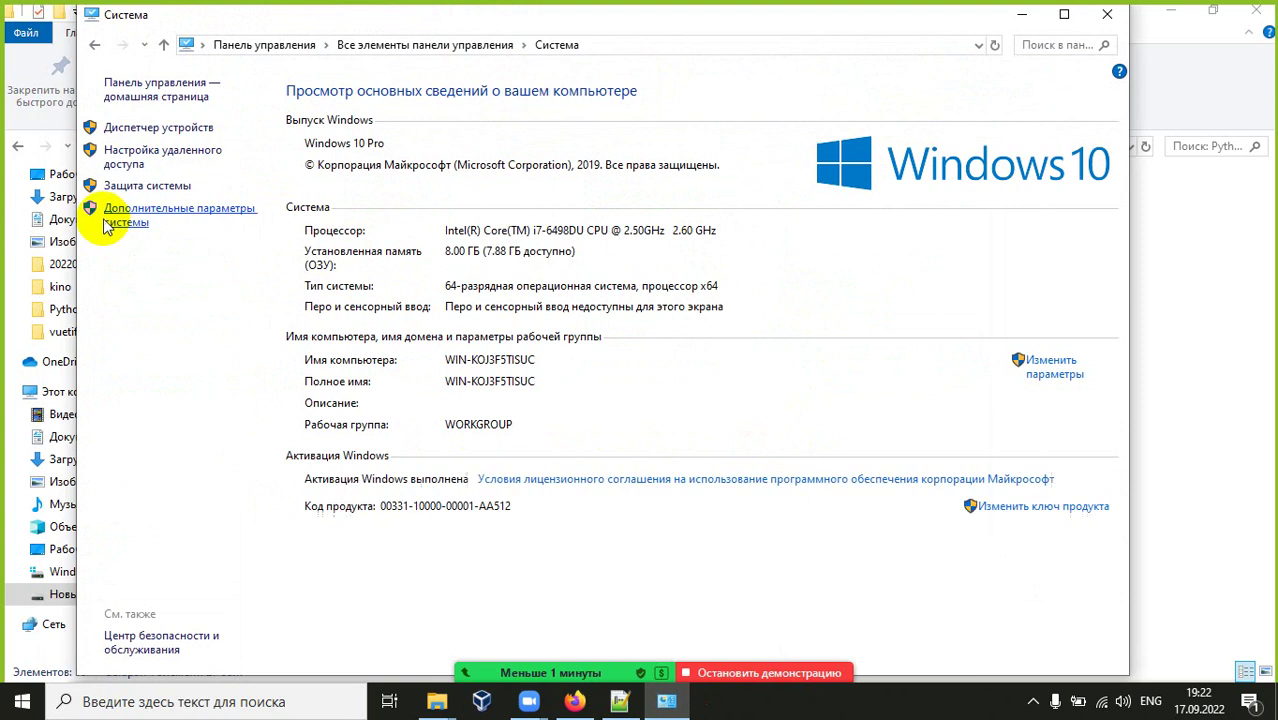
left_click(133, 213)
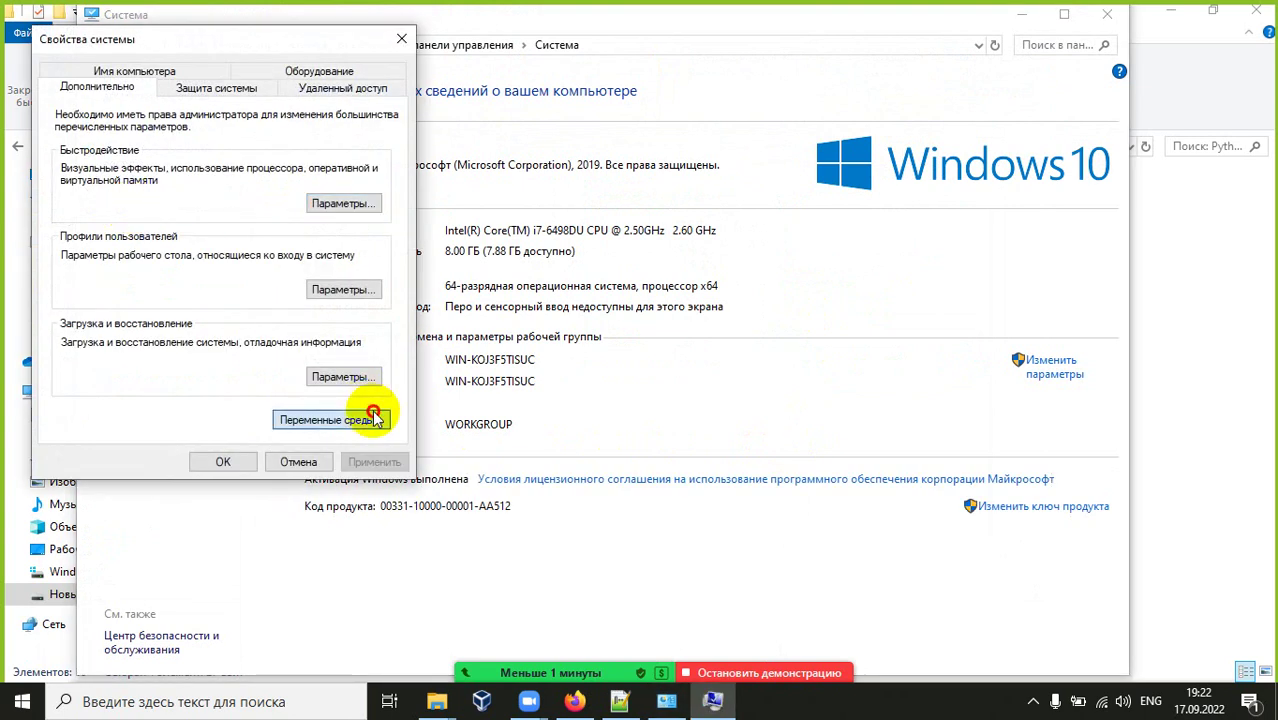
left_click(375, 418)
left_click(520, 503)
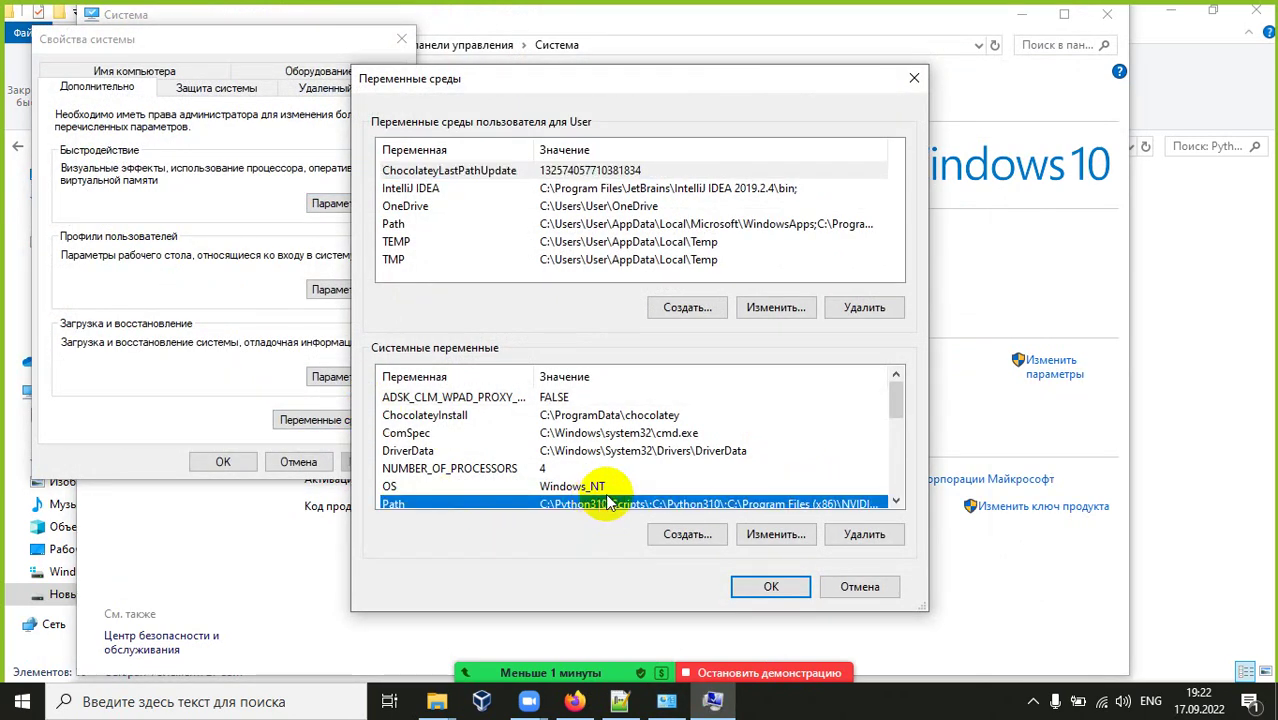
left_click(777, 534)
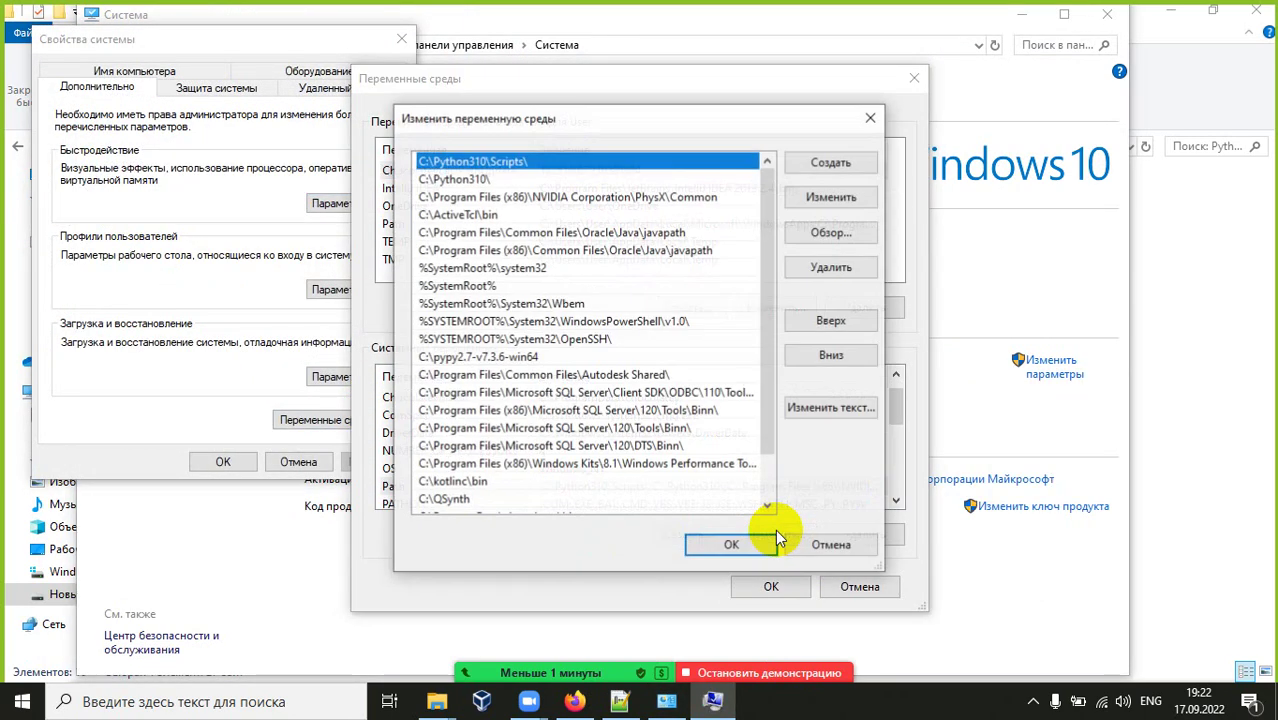
Examine the C:\Python310\Scripts\ and C:\Python310\ entries in the system Path, and close the variable and system properties dialogs without changes
left_click(476, 177)
left_click(472, 160)
left_click(478, 177)
left_click(474, 160)
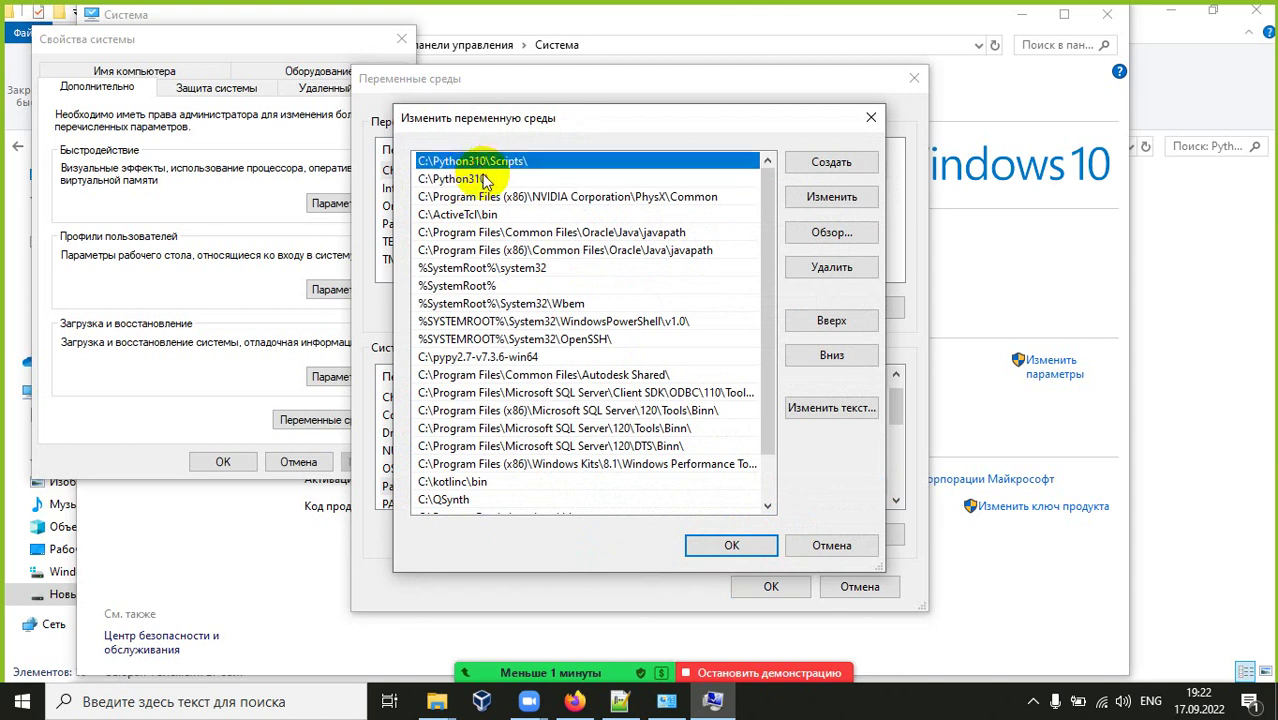
left_click(484, 176)
left_click(486, 162)
left_click(871, 117)
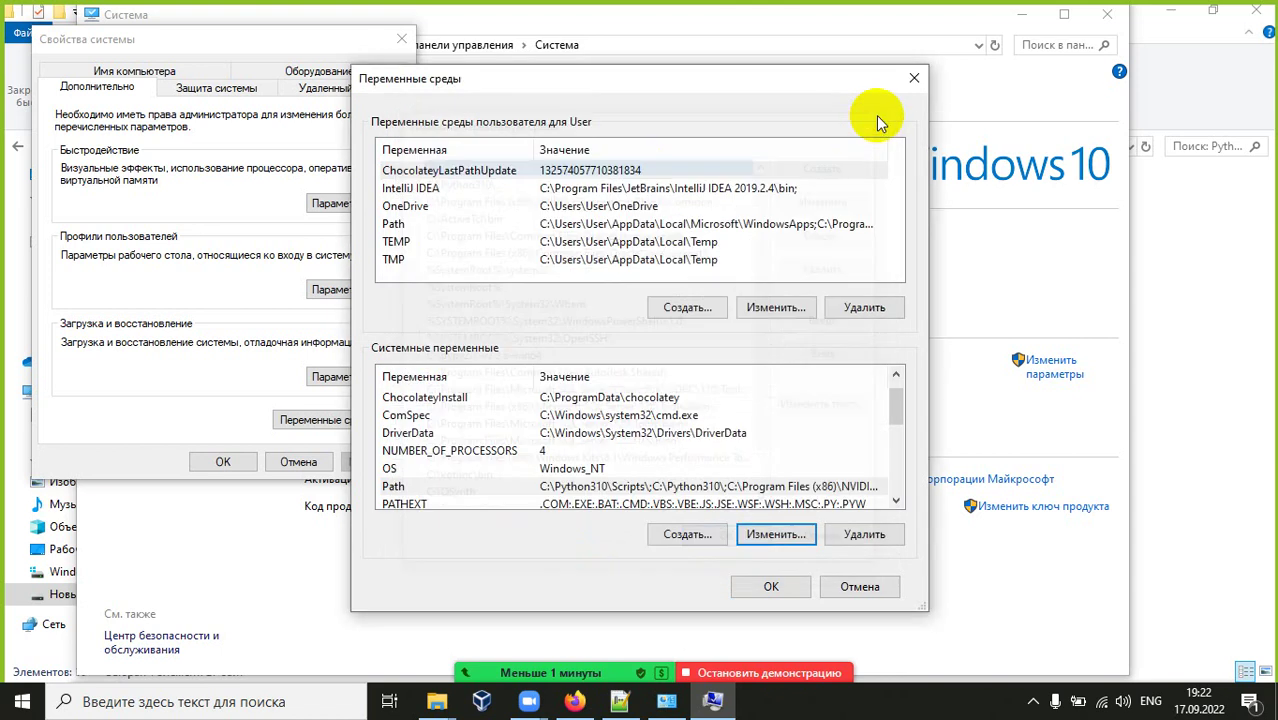
left_click(914, 79)
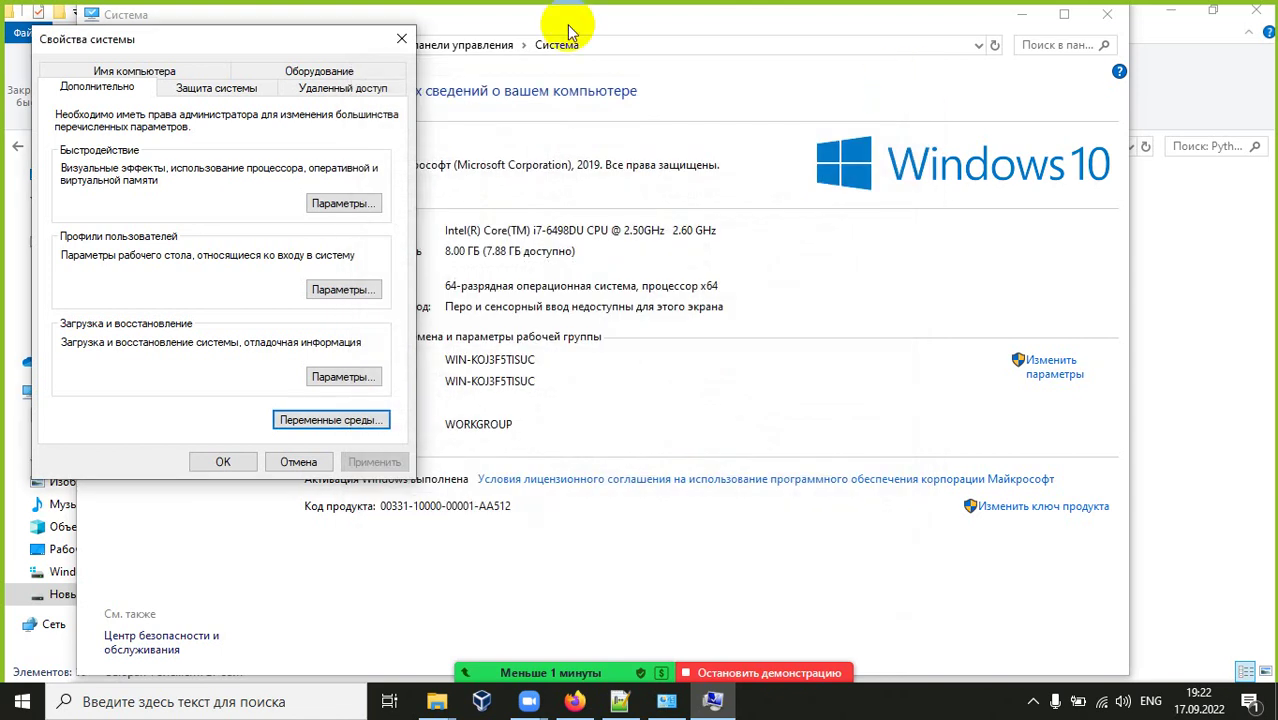
left_click(406, 38)
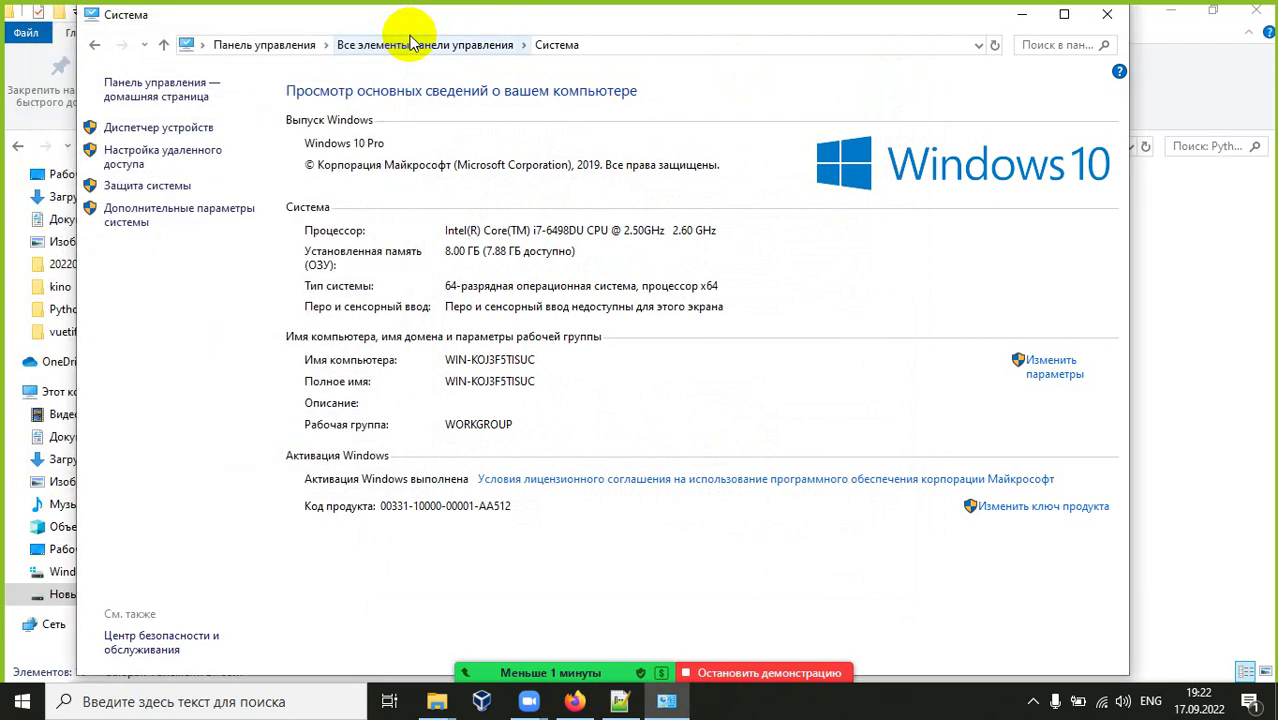